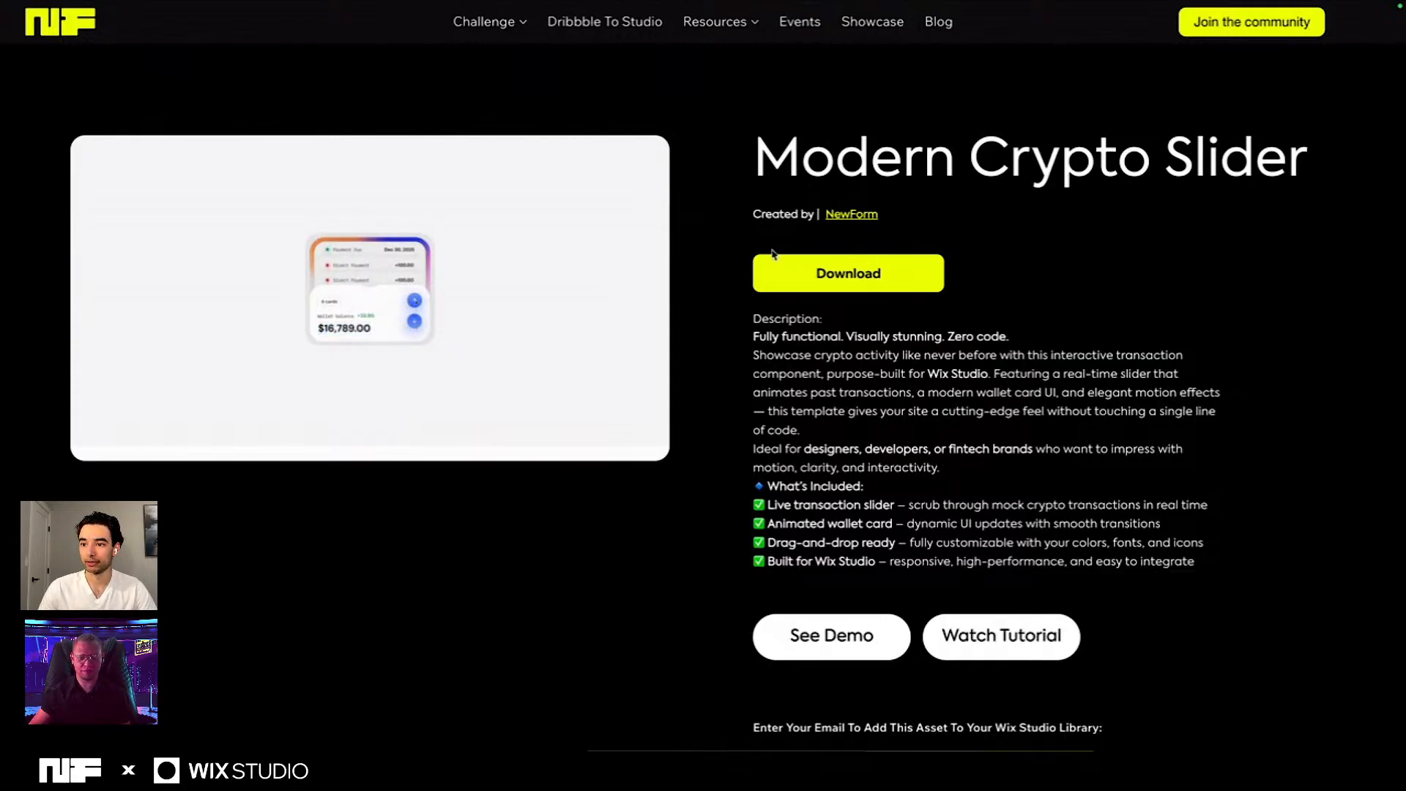
- Open the live demo of the Modern Crypto Slider in the browser
key("ctrl+Right")
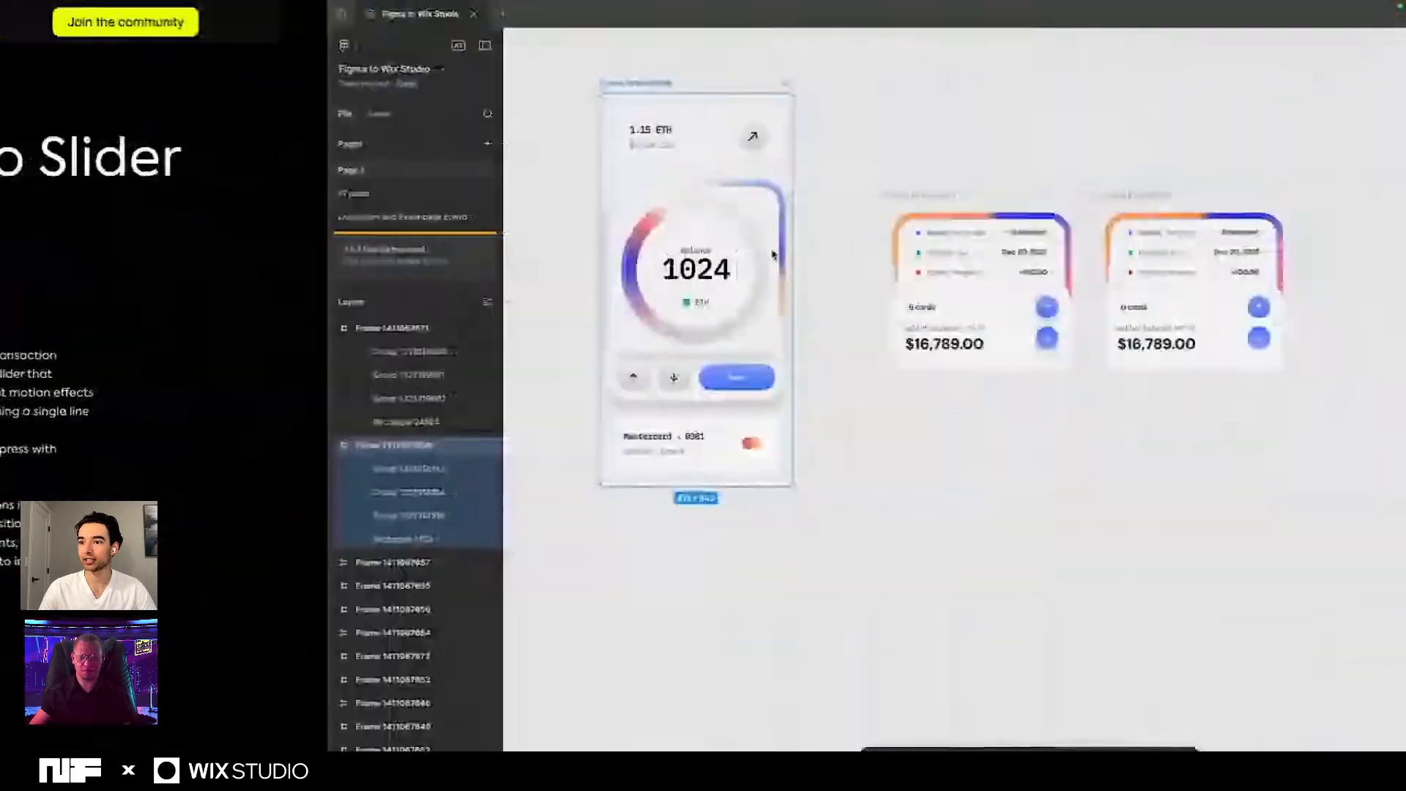
key("ctrl+Left")
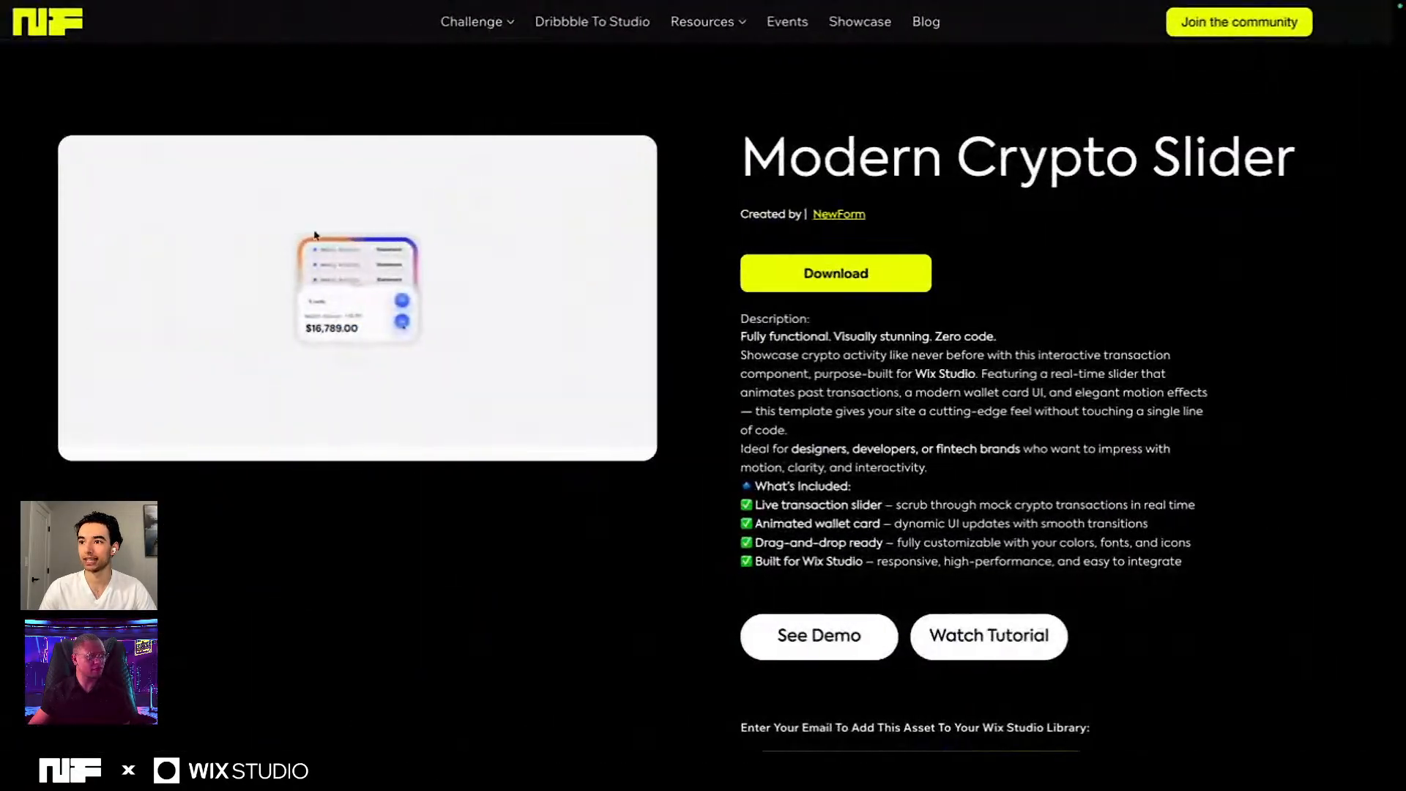
mouse_move(694, 3)
left_click(518, 35)
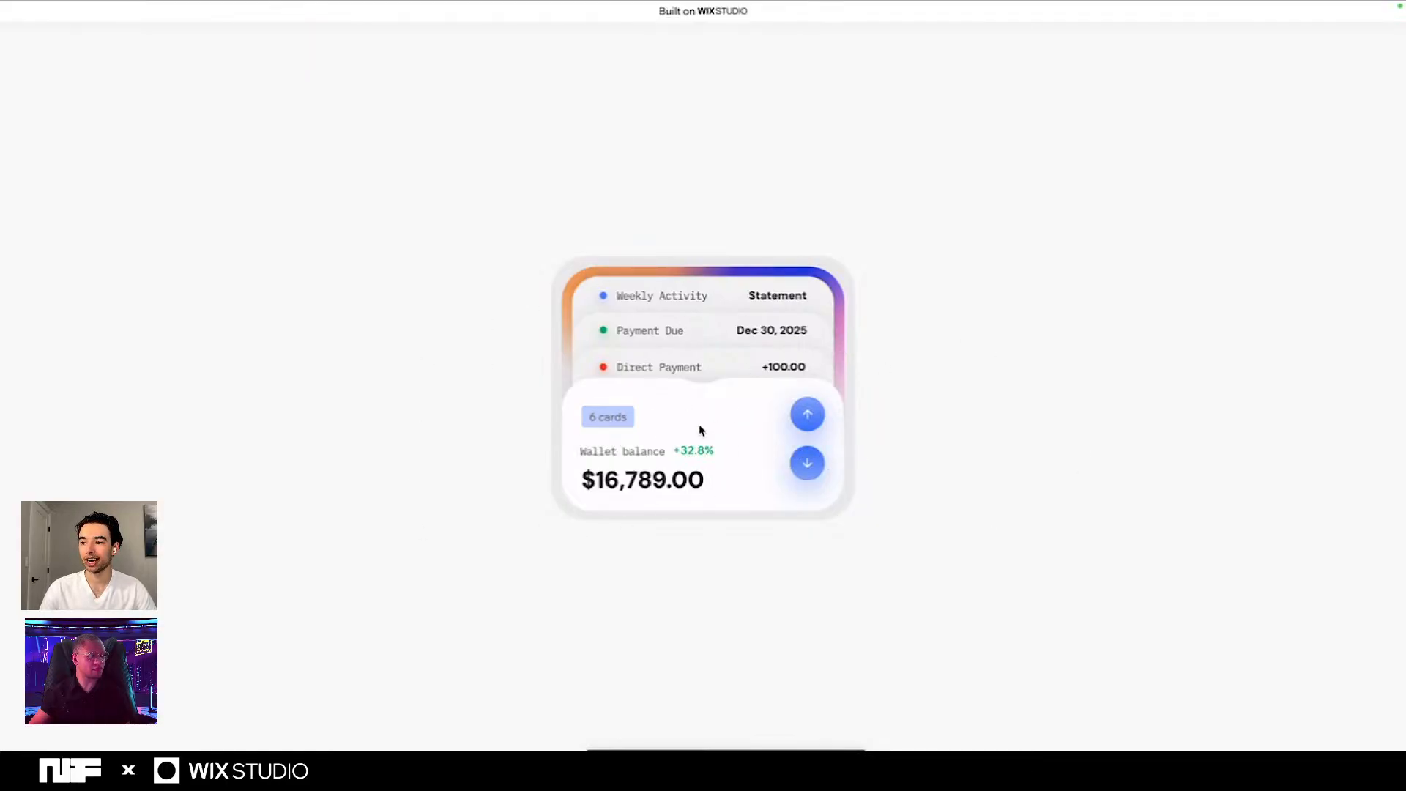
- Test the wallet card's up and down arrows by cycling the transaction rows repeatedly in both directions
left_click(808, 467)
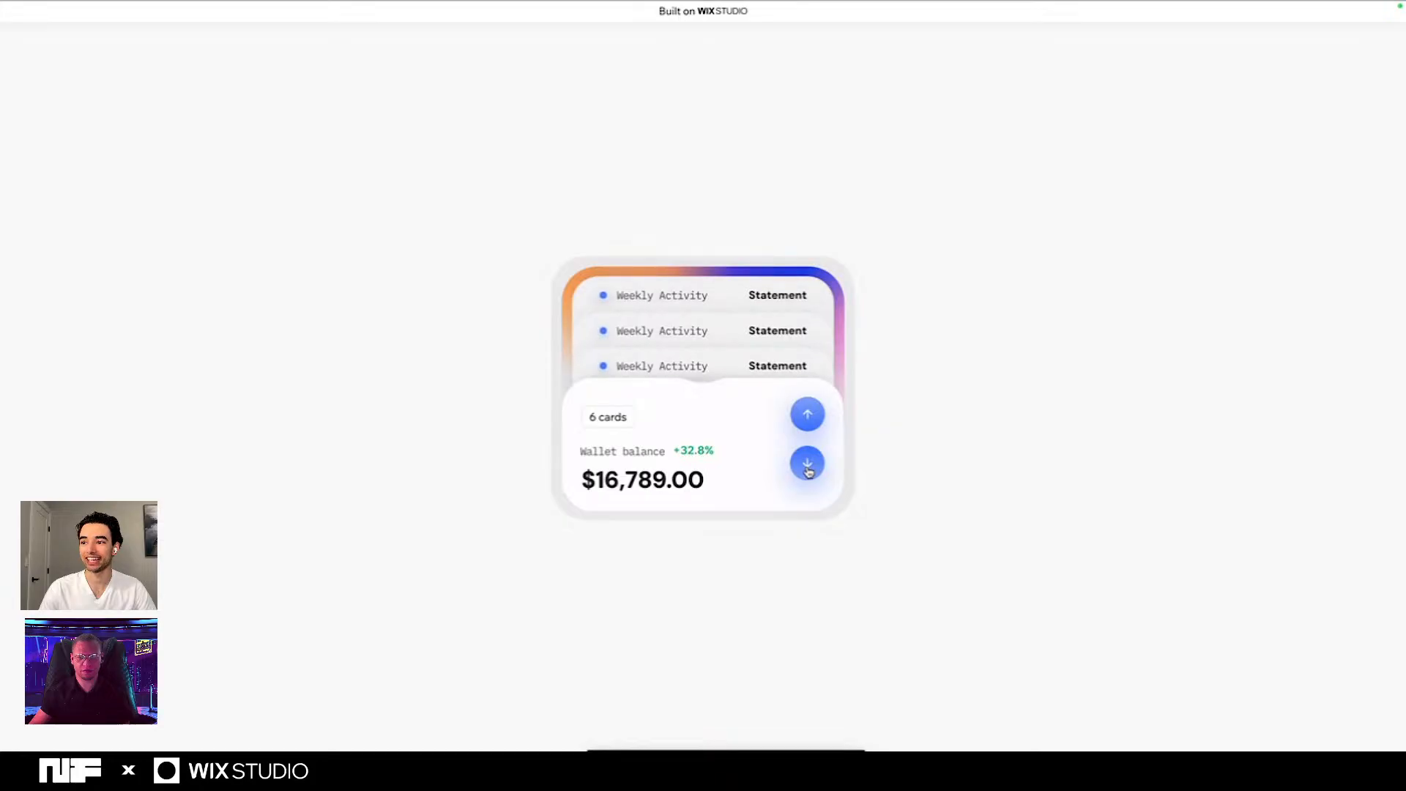
left_click(809, 418)
left_click(810, 417)
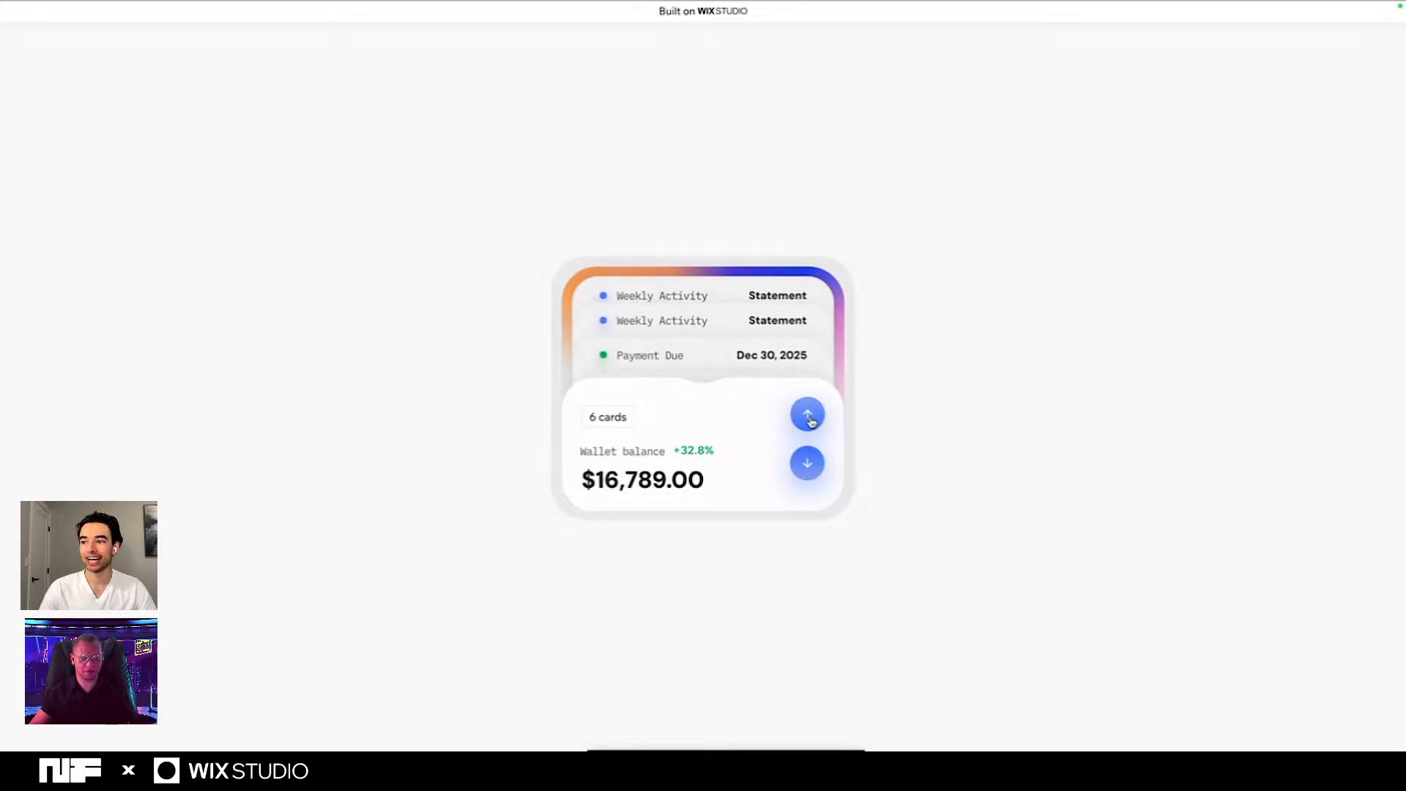
left_click(809, 417)
left_click(810, 418)
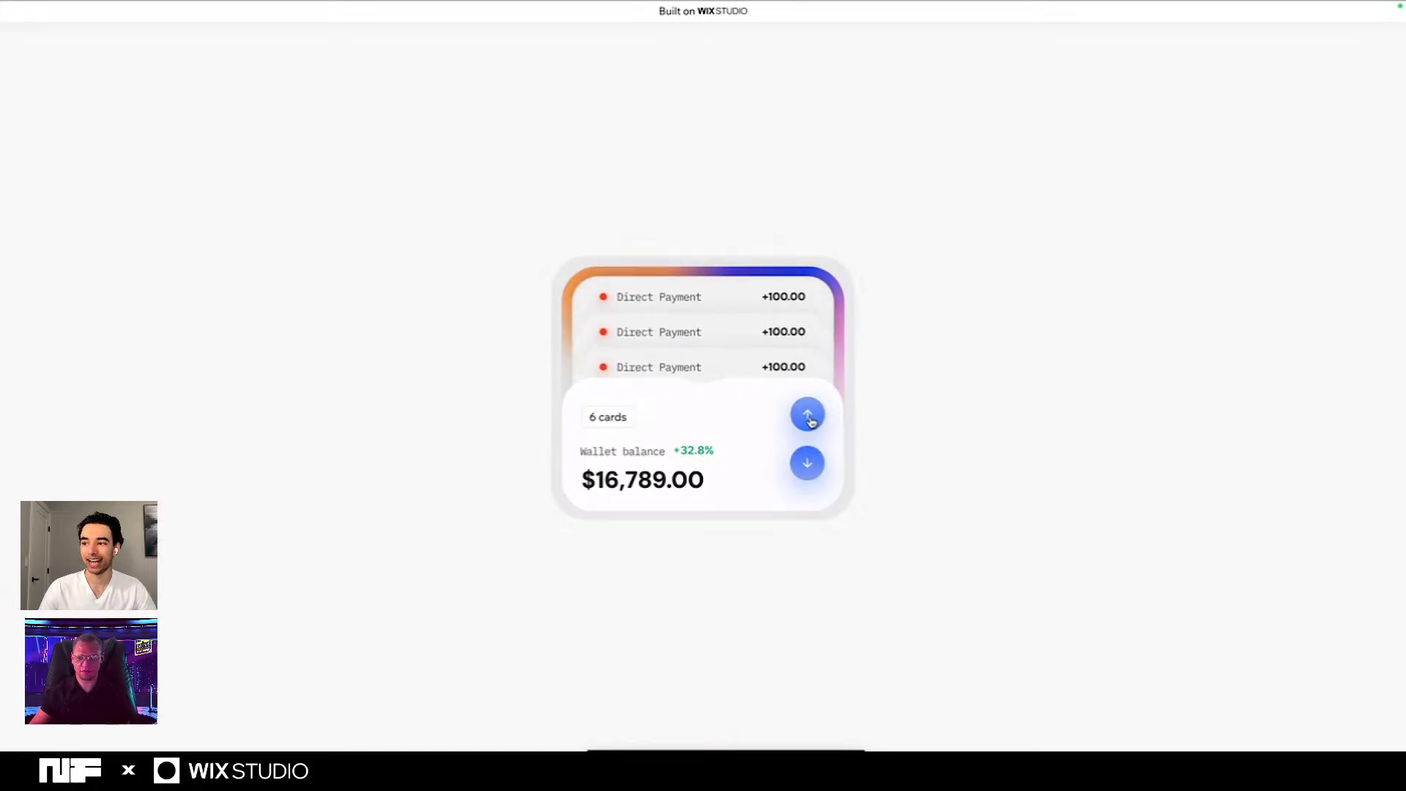
left_click(809, 462)
left_click(810, 469)
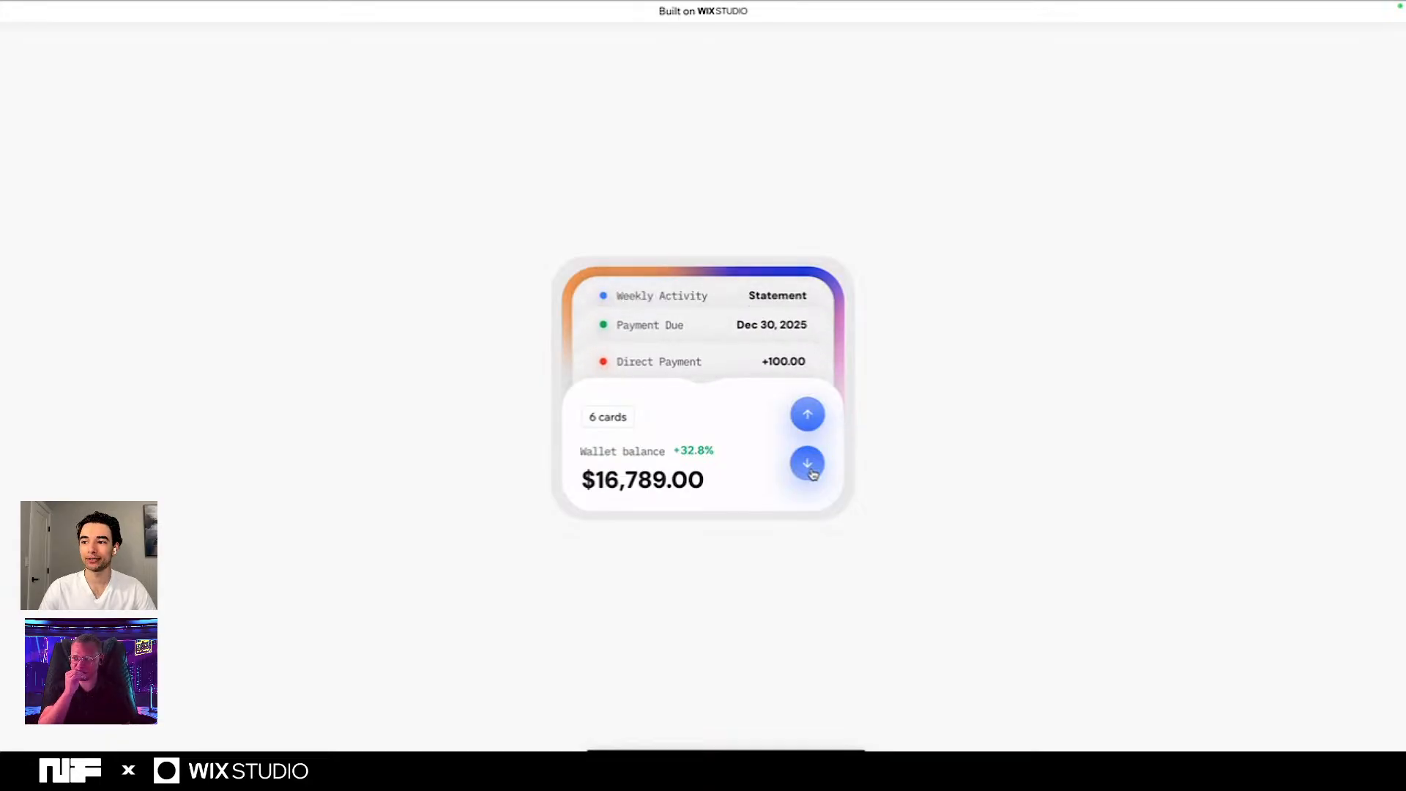
left_click(810, 468)
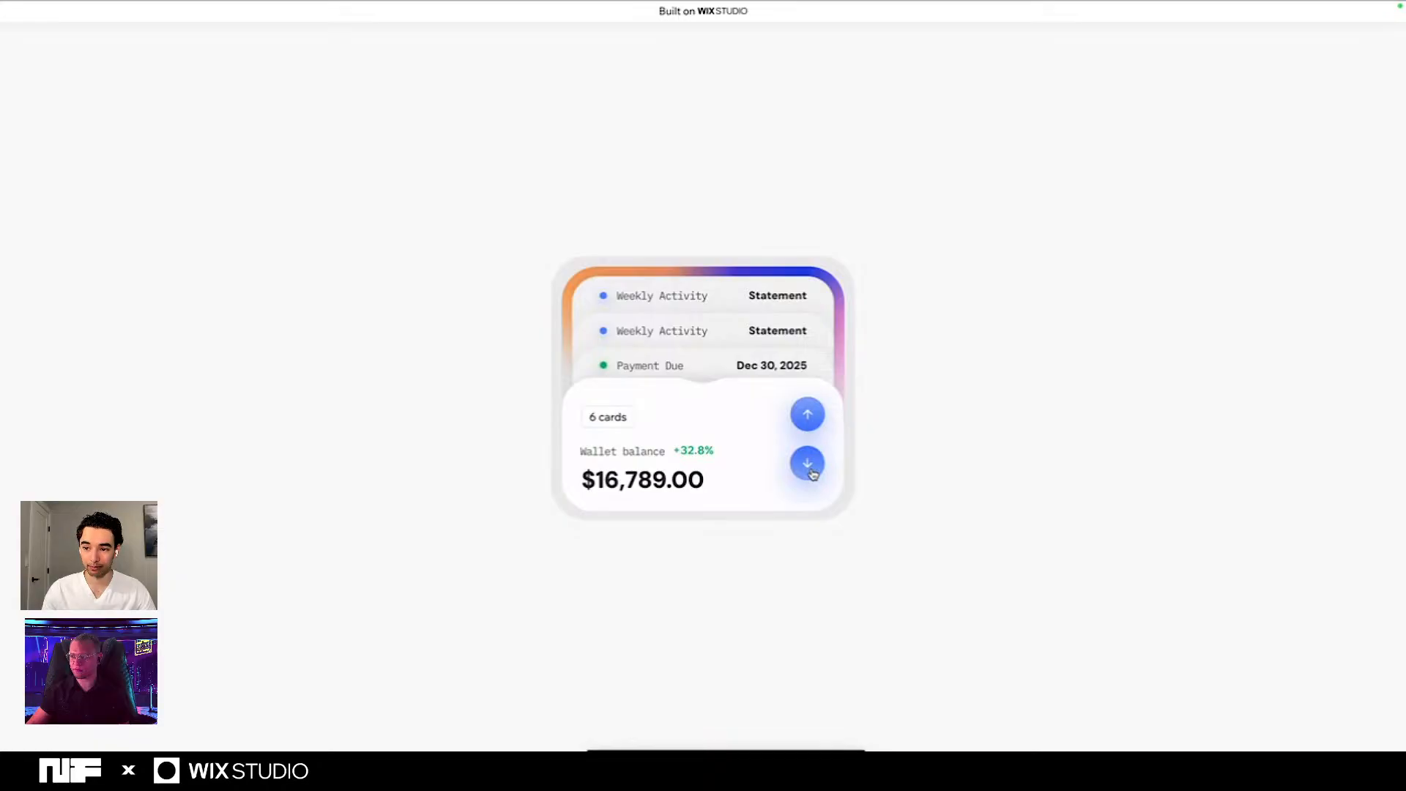
left_click(808, 465)
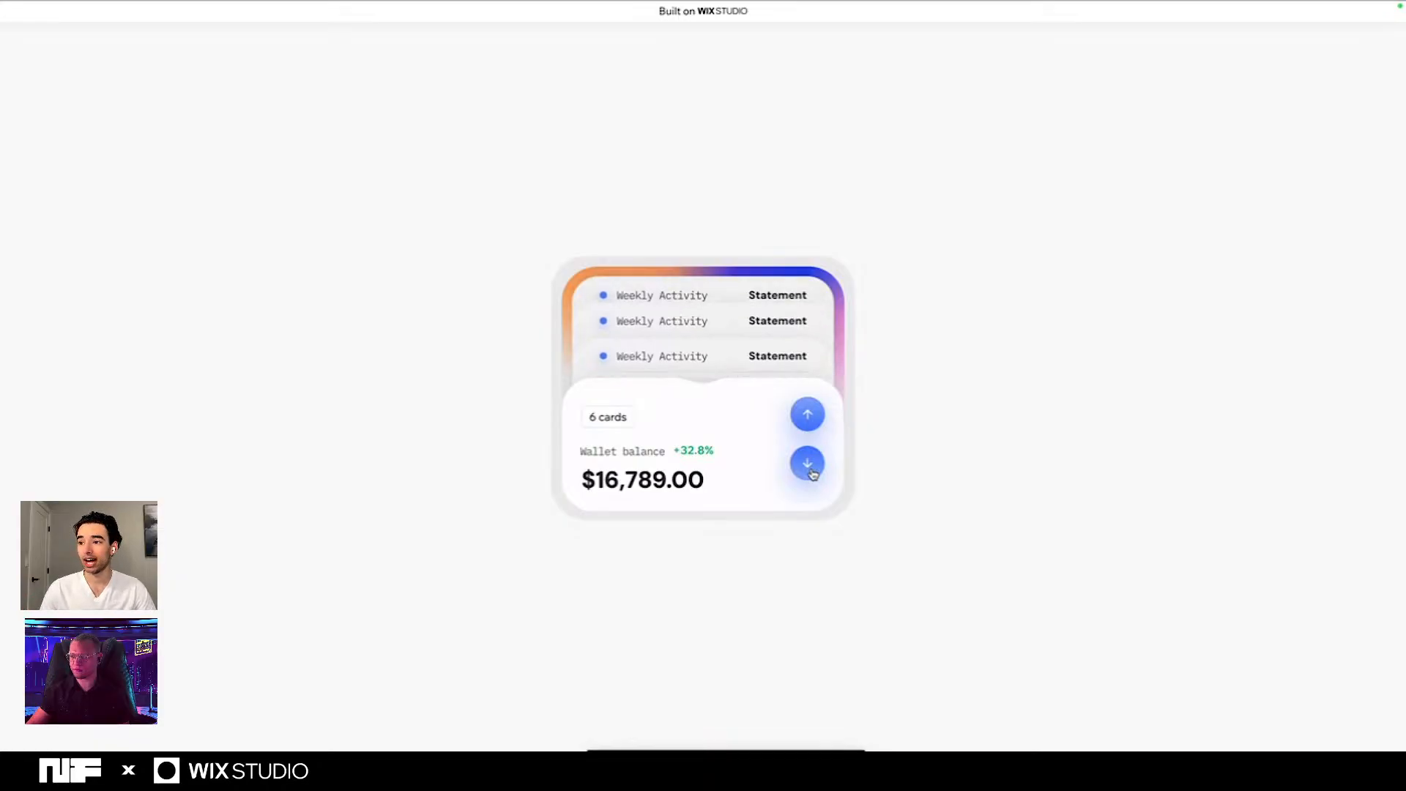
left_click(811, 416)
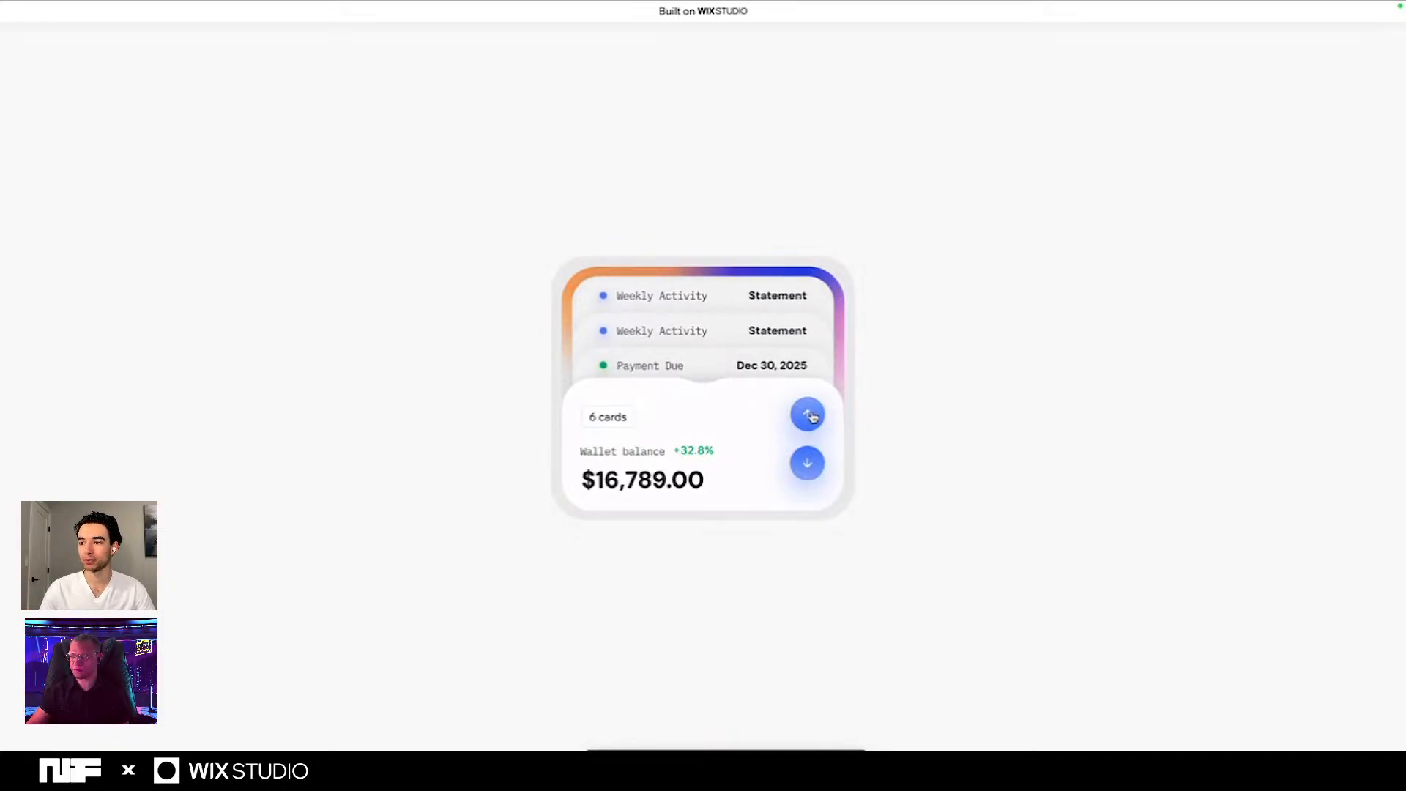
left_click(811, 416)
left_click(811, 416)
left_click(811, 417)
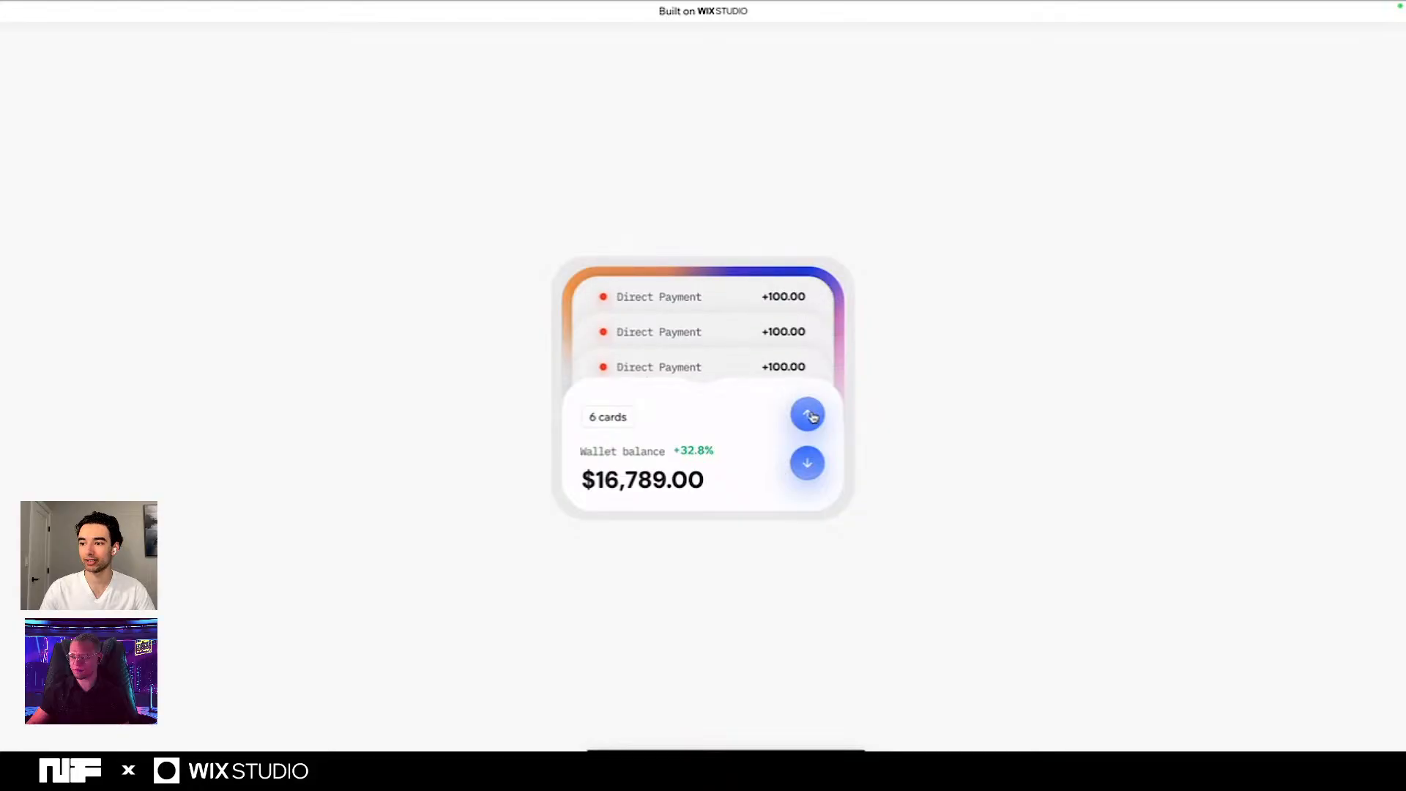
left_click(806, 465)
left_click(805, 465)
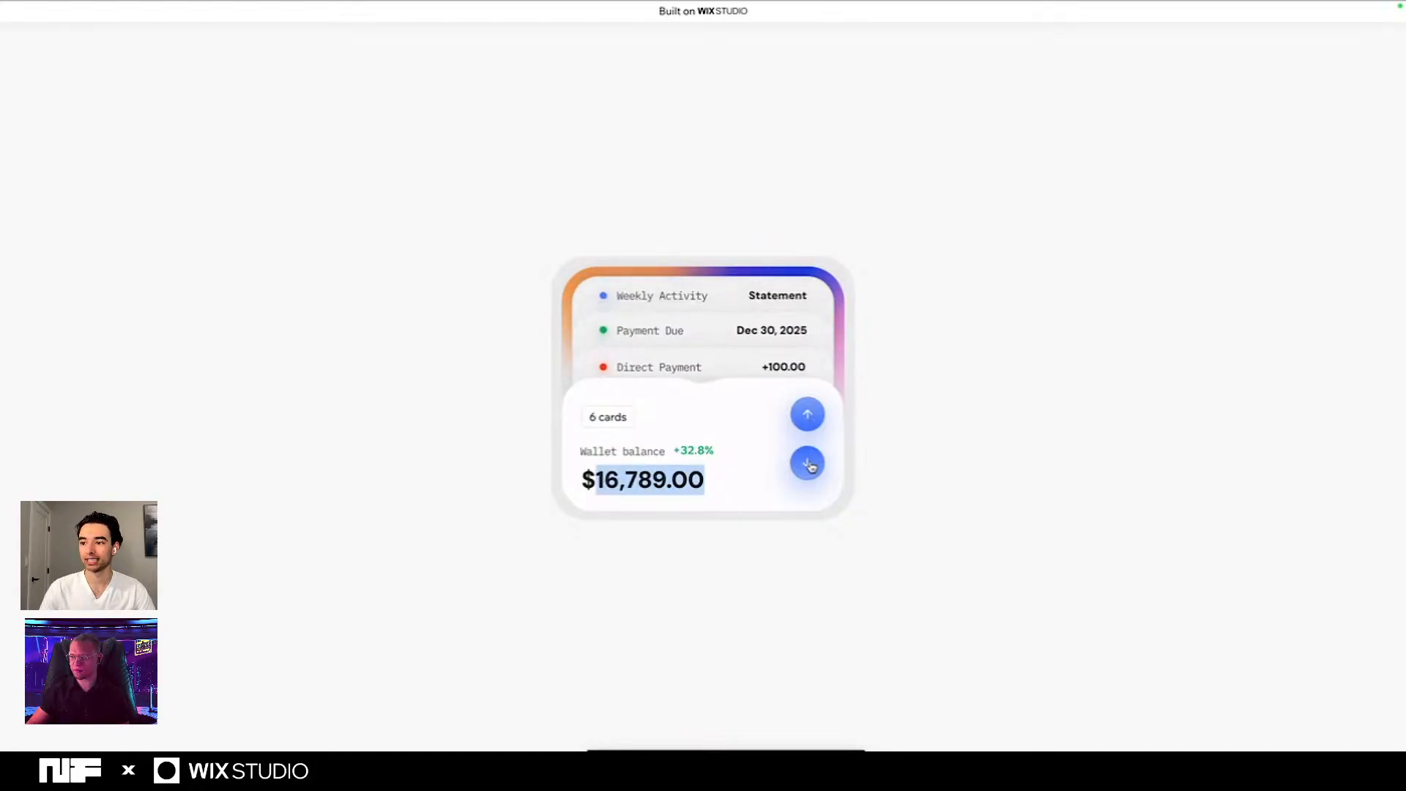
left_click(805, 465)
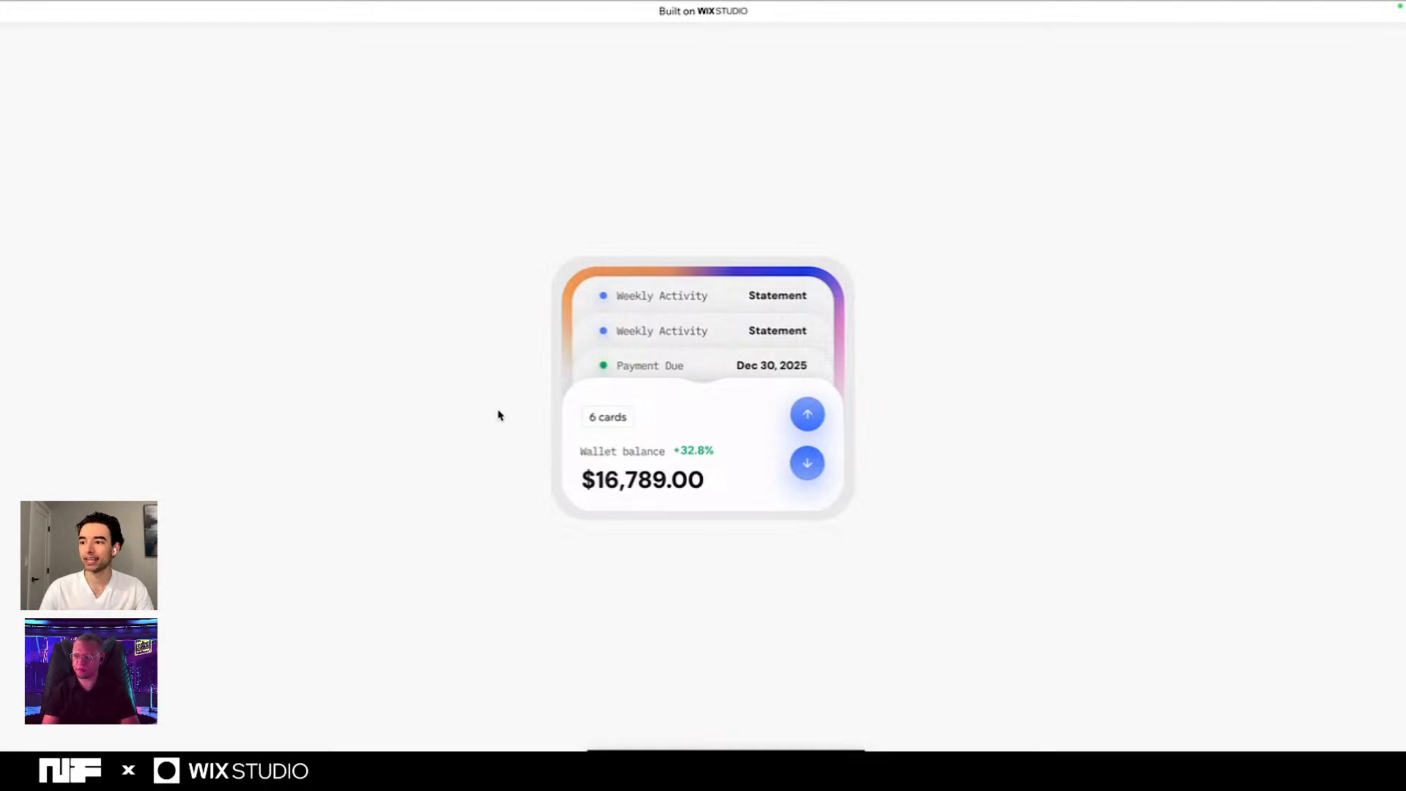
- Switch to the Figma file and examine the balance screen and the two wallet card frames up close
scroll(498, 415, "right", 3)
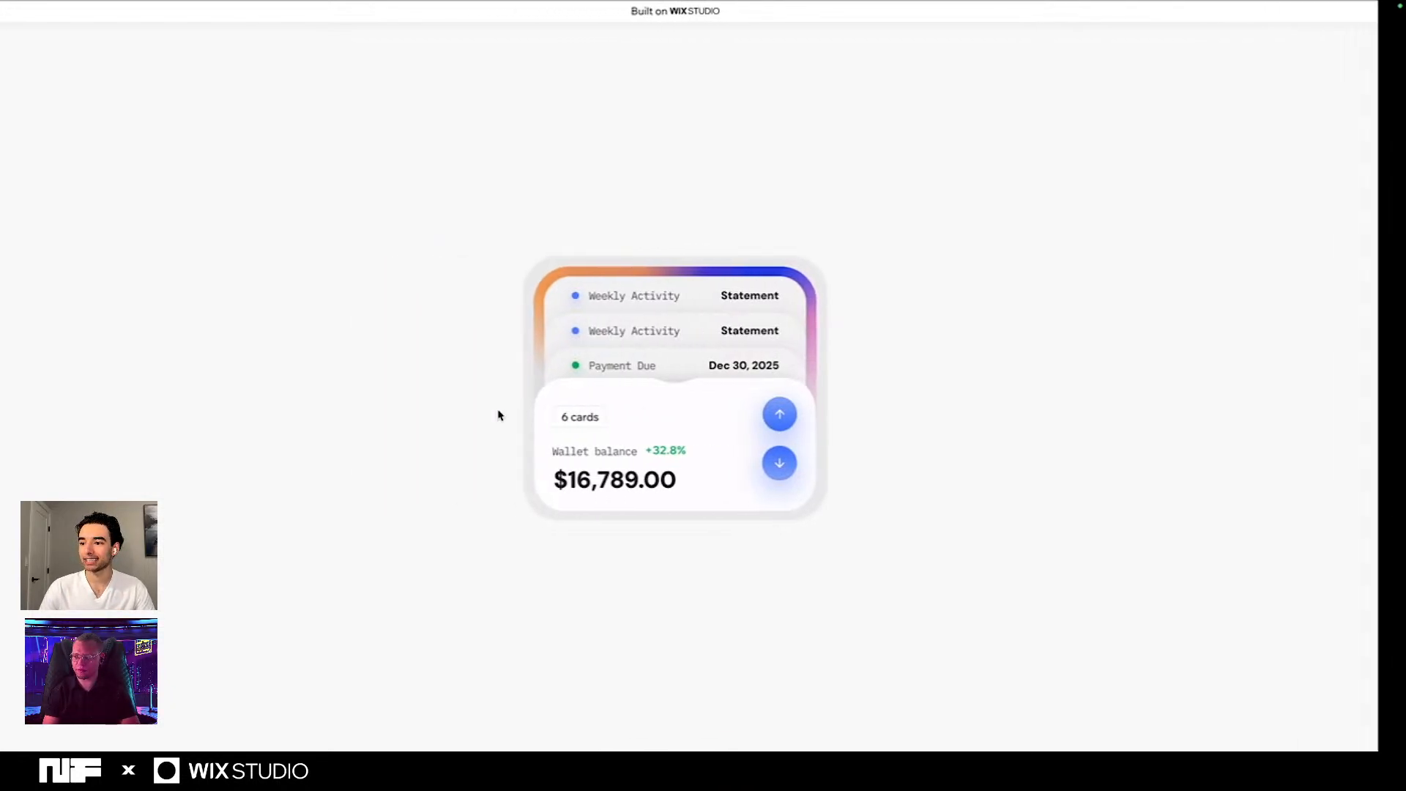
scroll(498, 415, "right", 3)
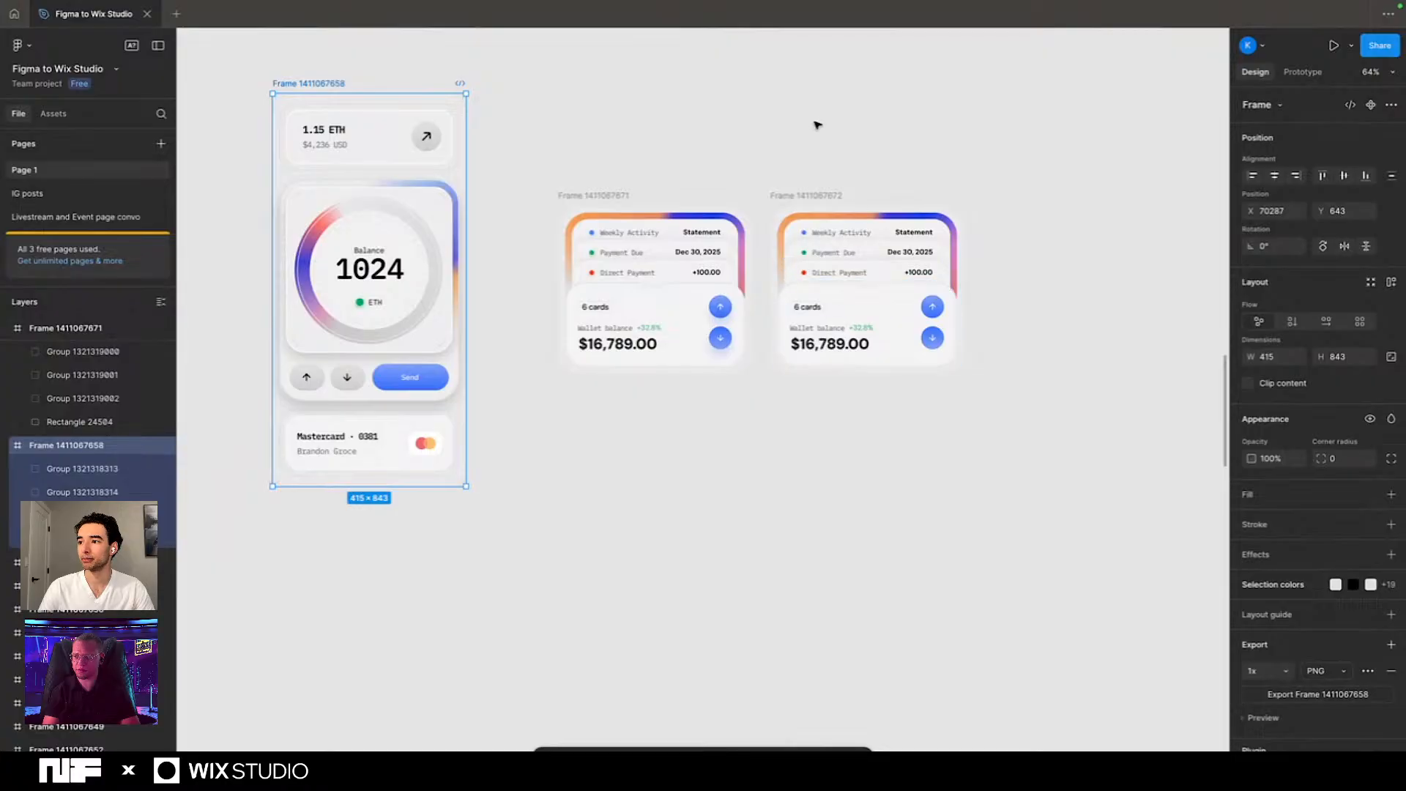
scroll(692, 257, "up", 3, "ctrl")
scroll(691, 258, "up", 3, "ctrl")
scroll(690, 257, "right", 3)
scroll(691, 258, "left", 5)
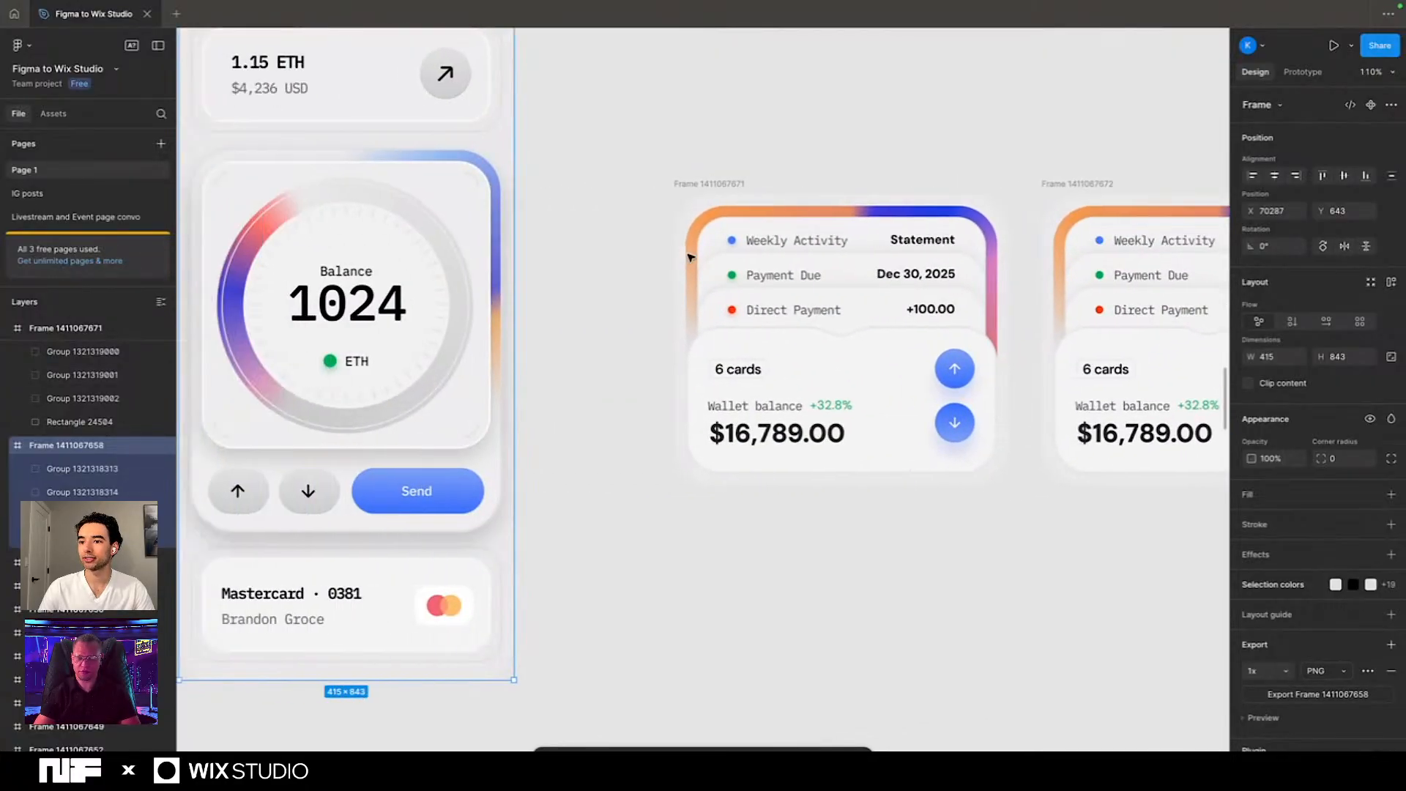
scroll(690, 257, "down", 5, "ctrl")
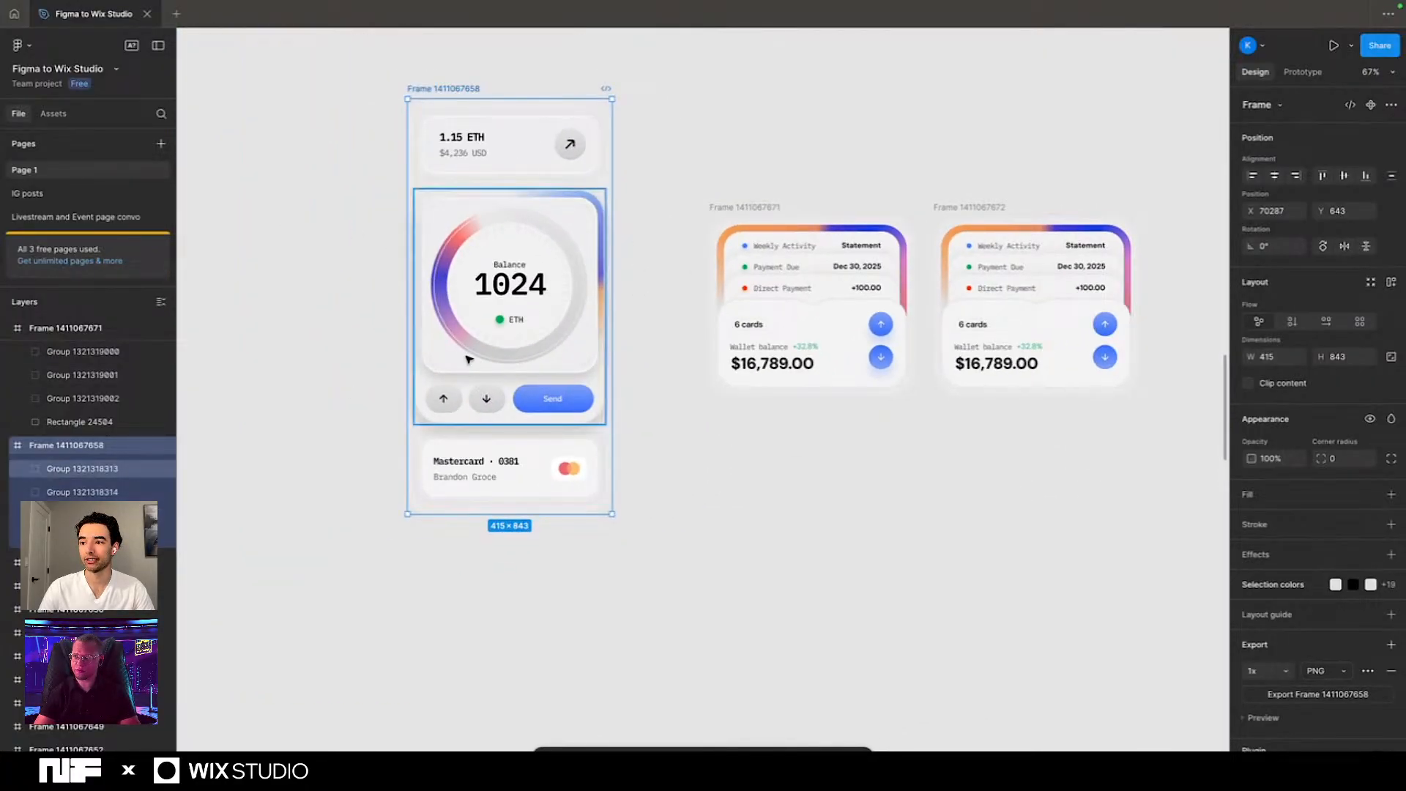
scroll(377, 429, "right", 5)
scroll(377, 430, "up", 5, "ctrl")
scroll(377, 430, "left", 3)
scroll(377, 430, "down", 2, "ctrl")
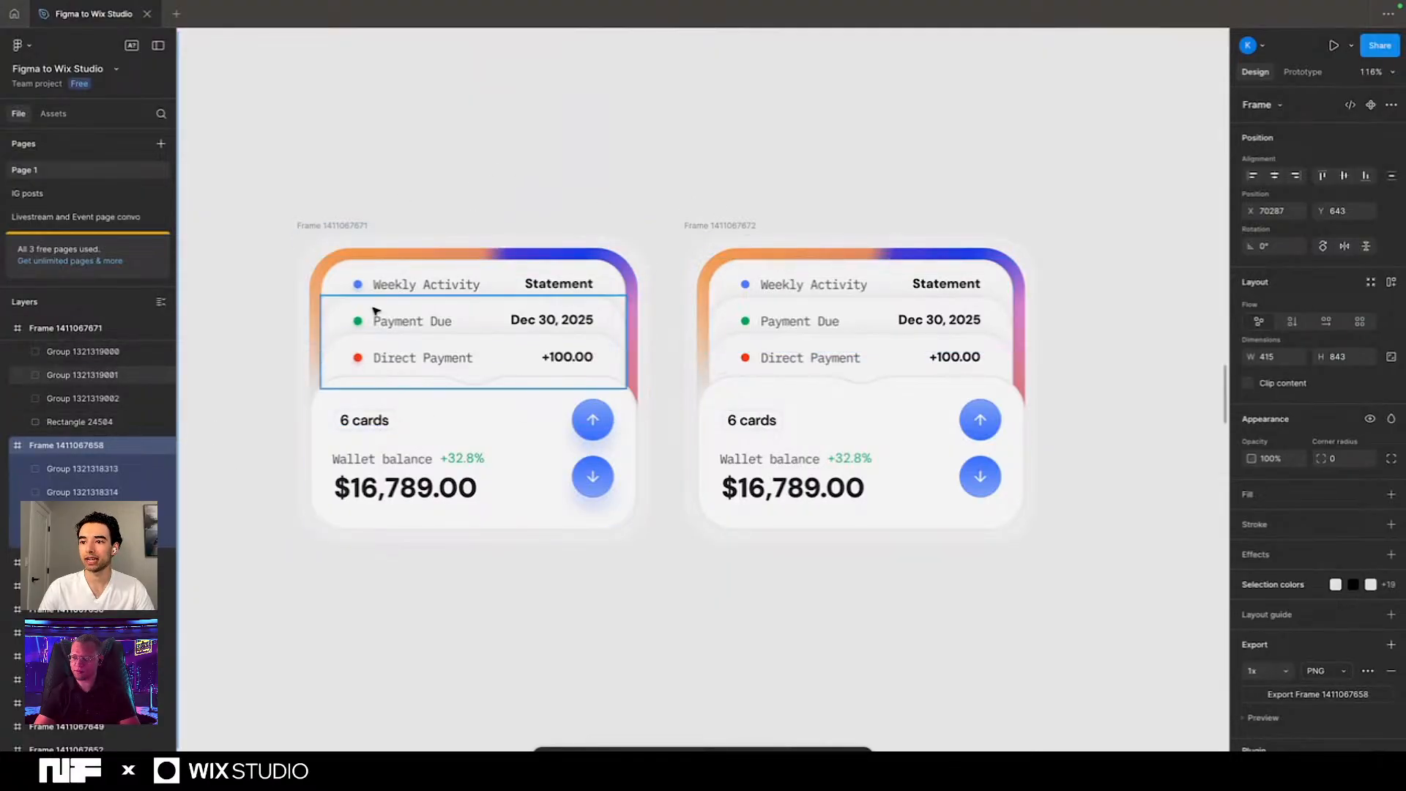
- Inspect the drop shadow settings of the blue dot beside Weekly Activity in the first wallet card
double_click(357, 285)
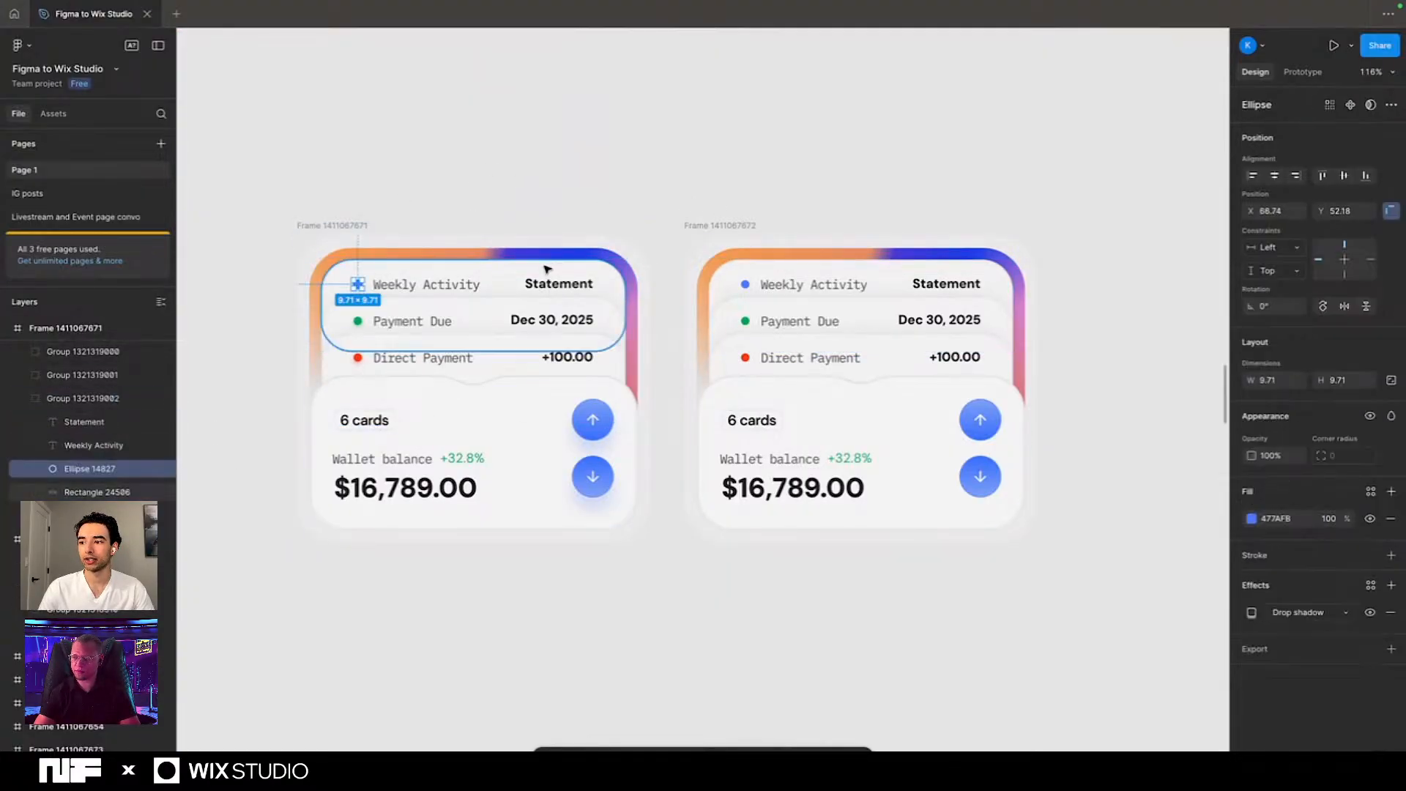
left_click(1252, 613)
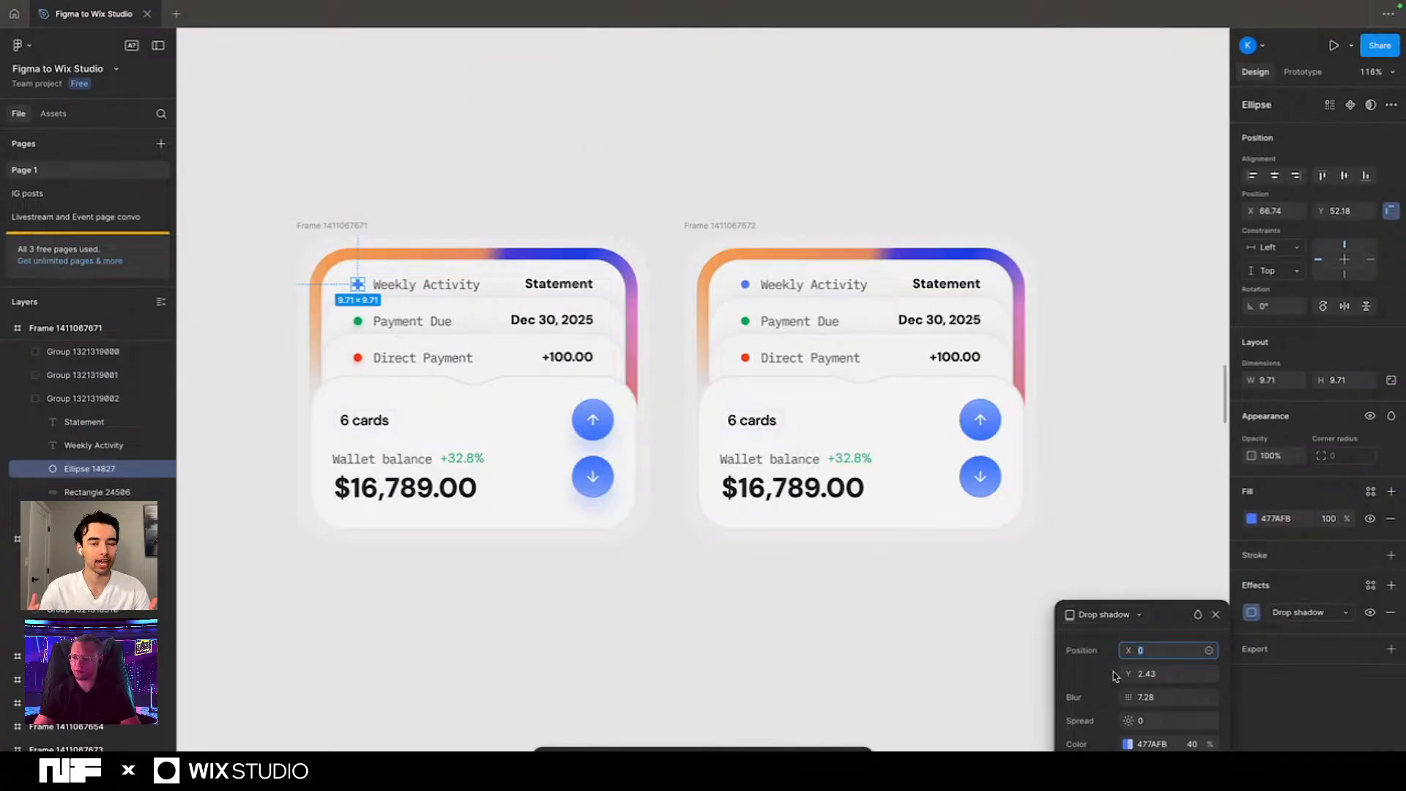
left_click(1215, 615)
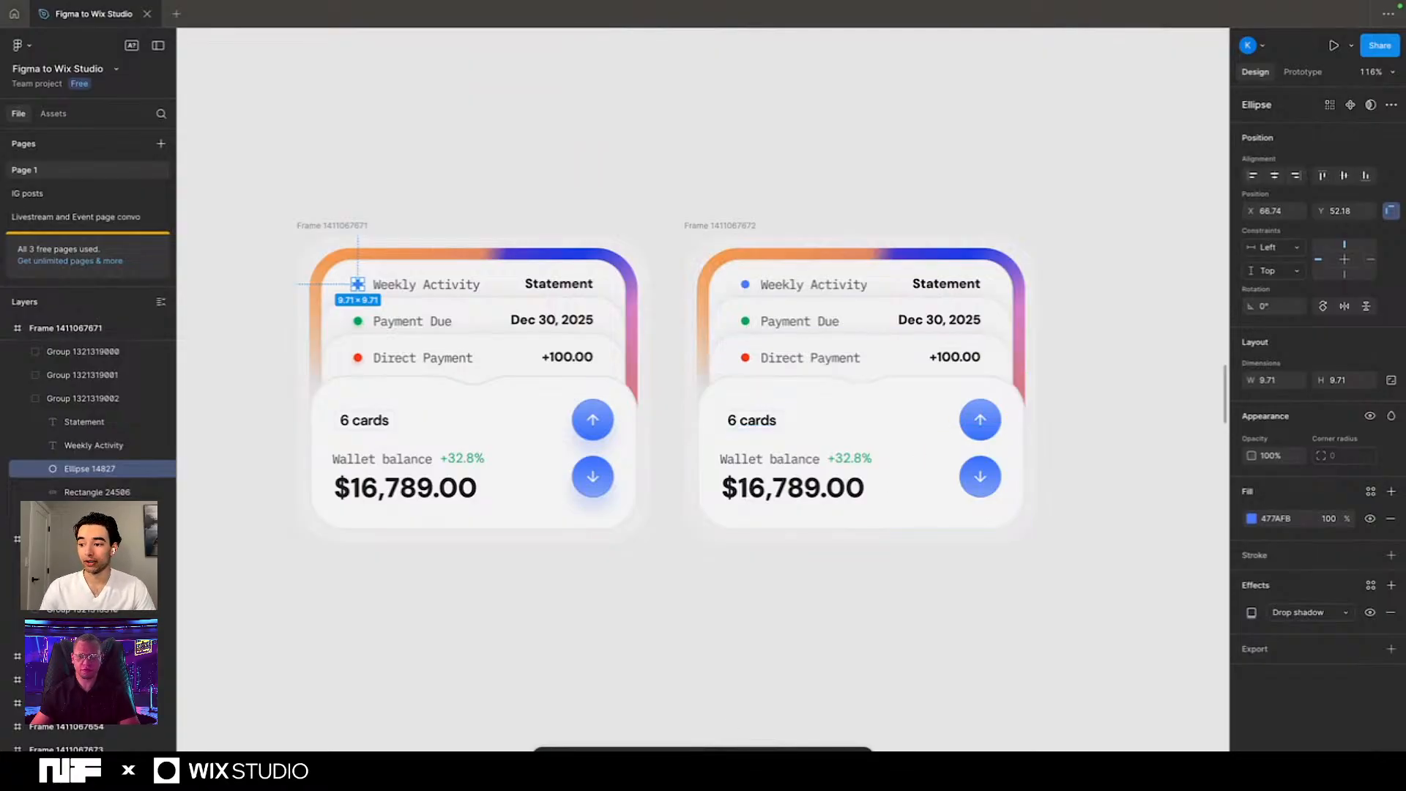
- Run the Figma to Wix Studio plugin and begin its export setup
key("super+k")
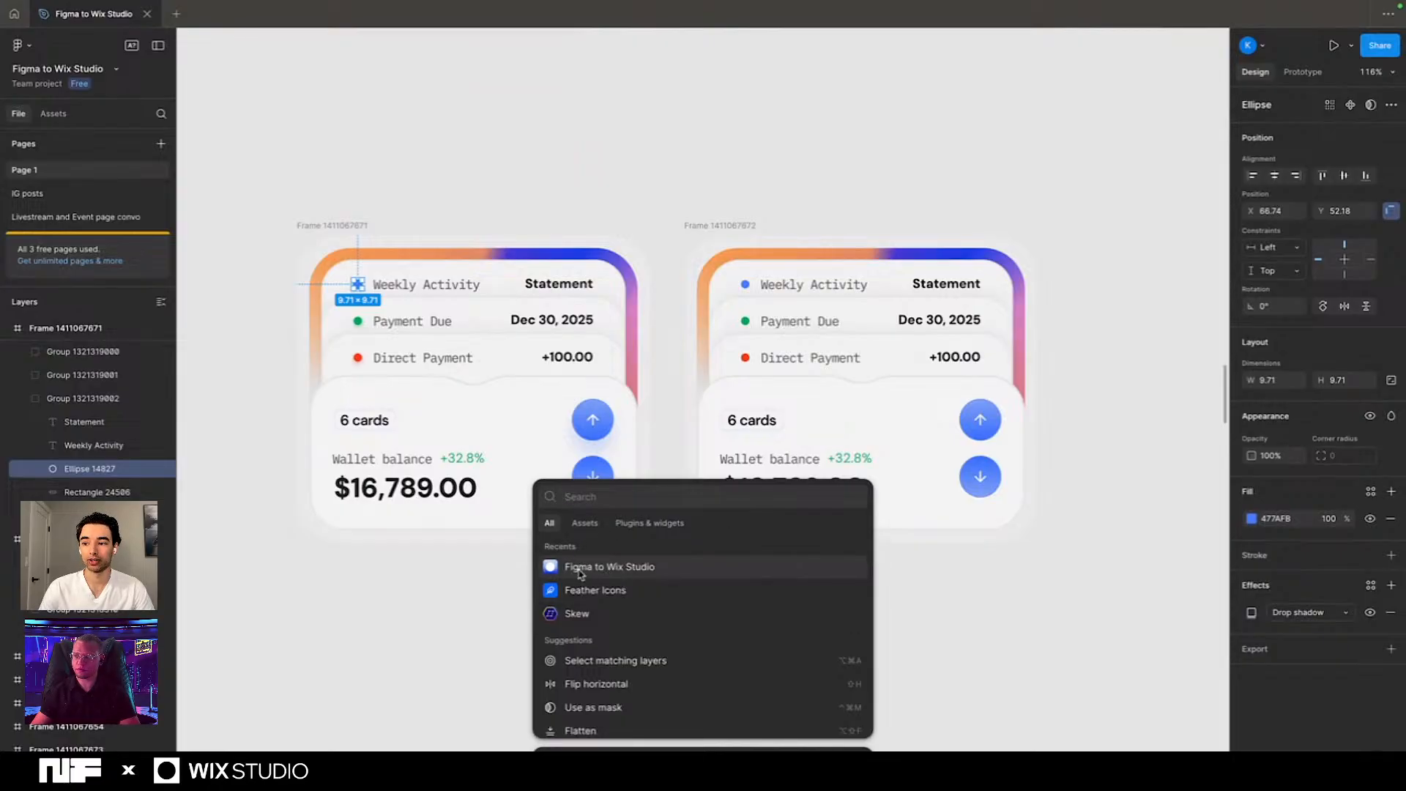
left_click(634, 574)
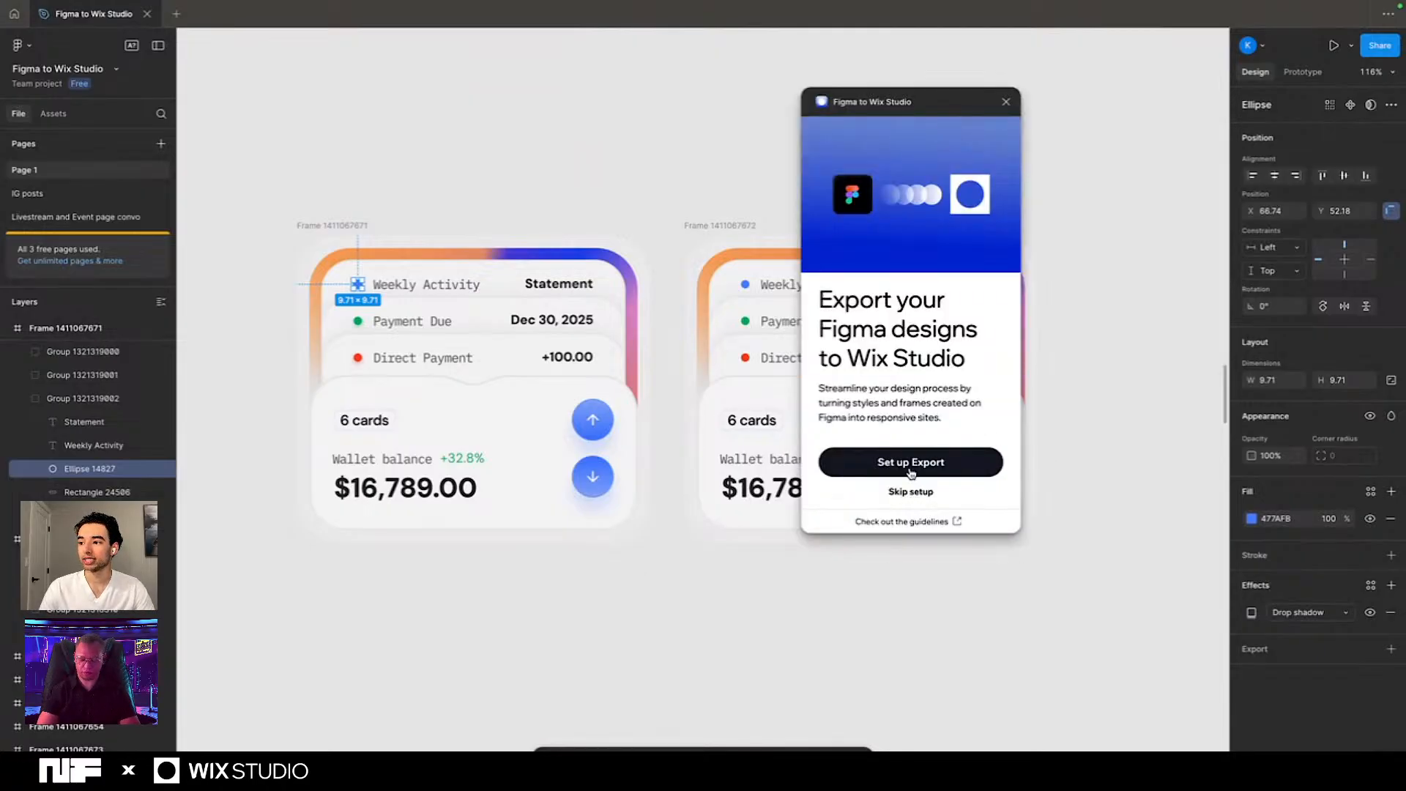
left_click(908, 467)
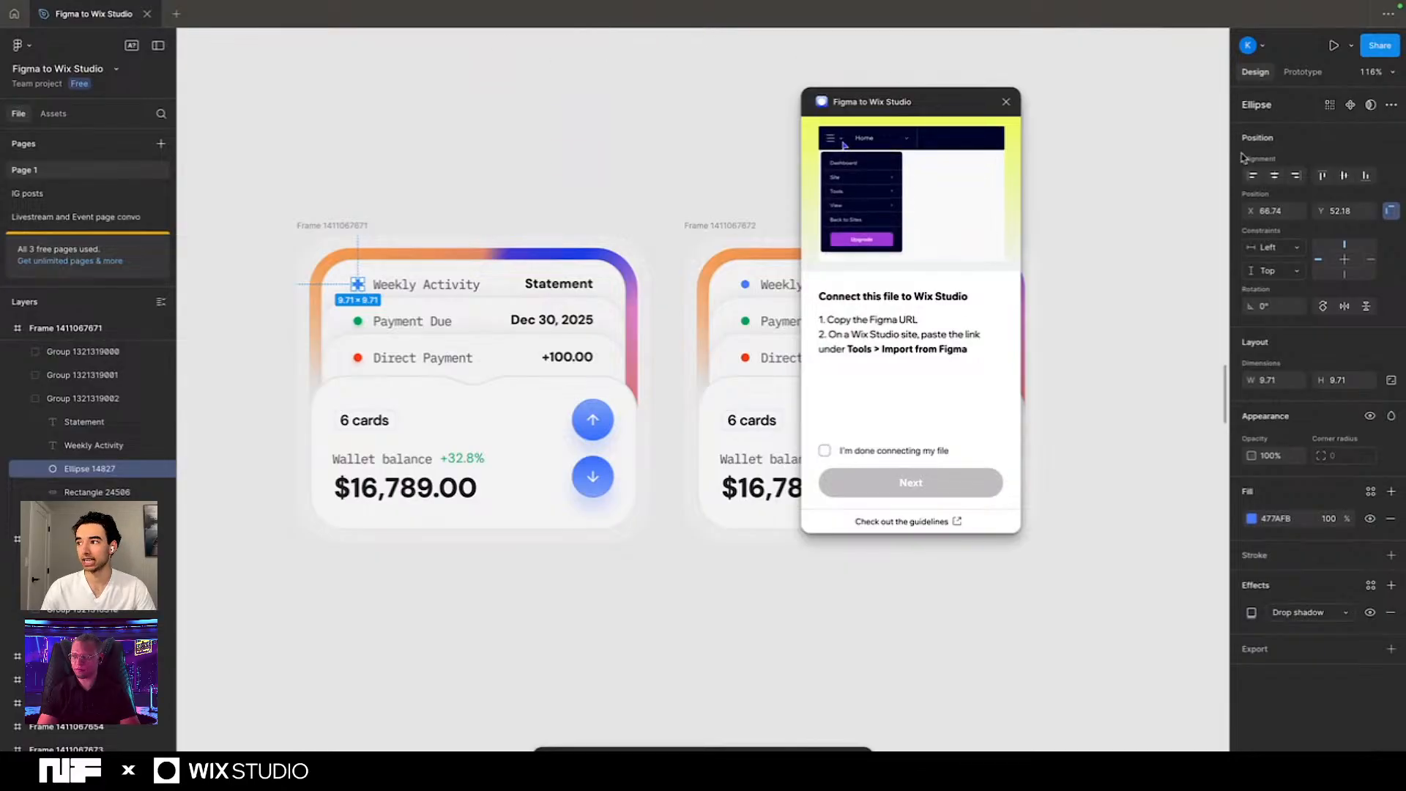
- Copy the Figma file's share link and close the sharing dialog
left_click(1379, 46)
left_click(816, 157)
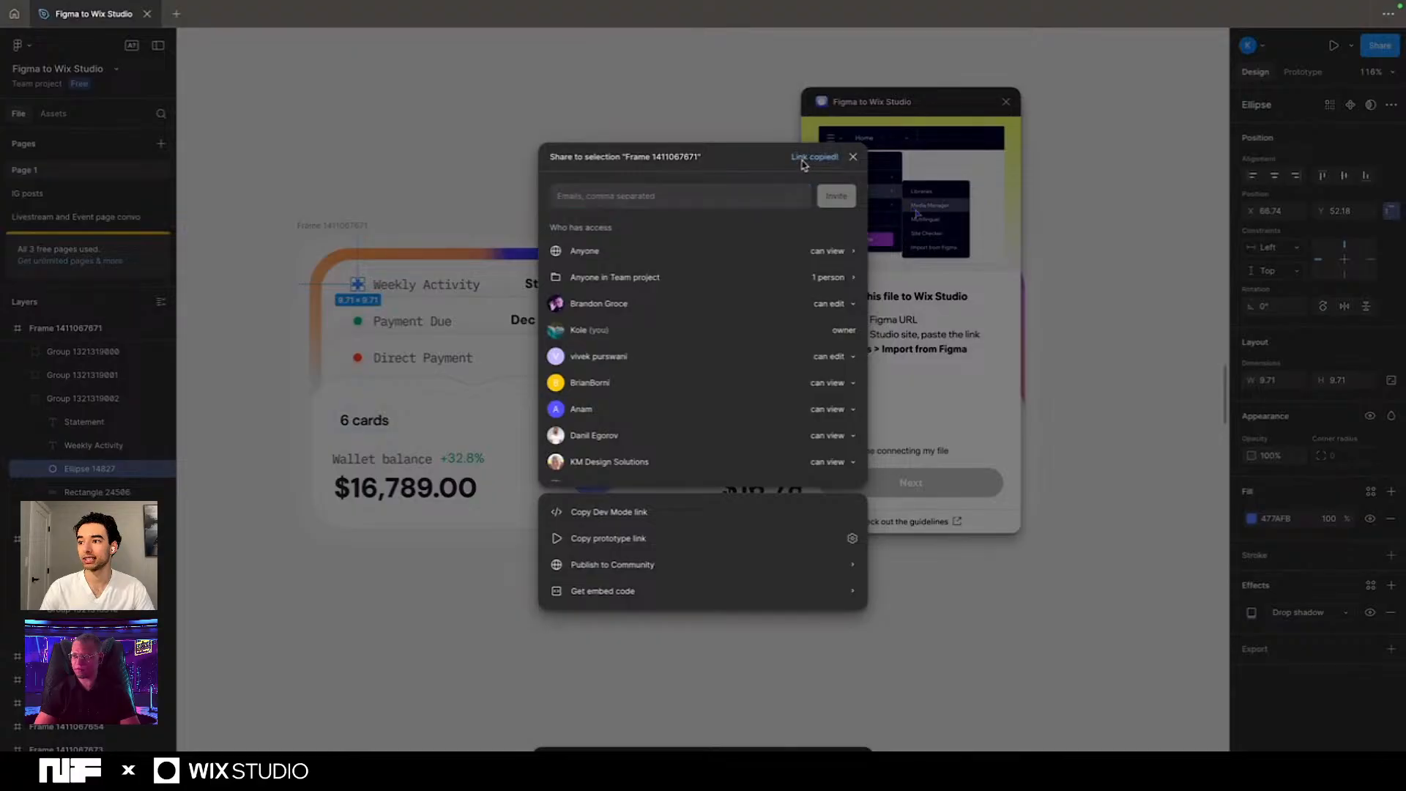
left_click(853, 157)
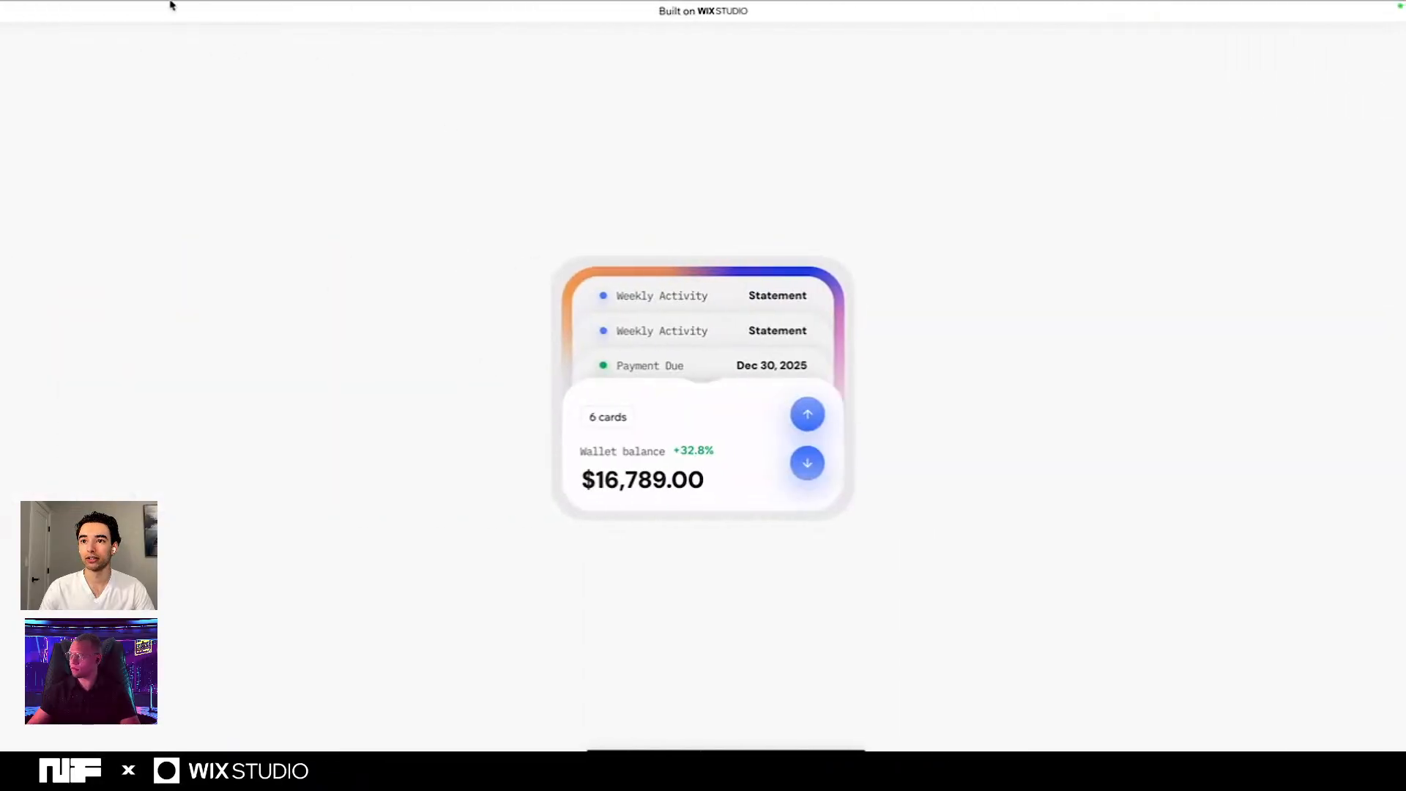
- Switch to the blank Wix Studio site and connect the Figma file through Import from Figma using the copied link
mouse_move(171, 1)
left_click(300, 34)
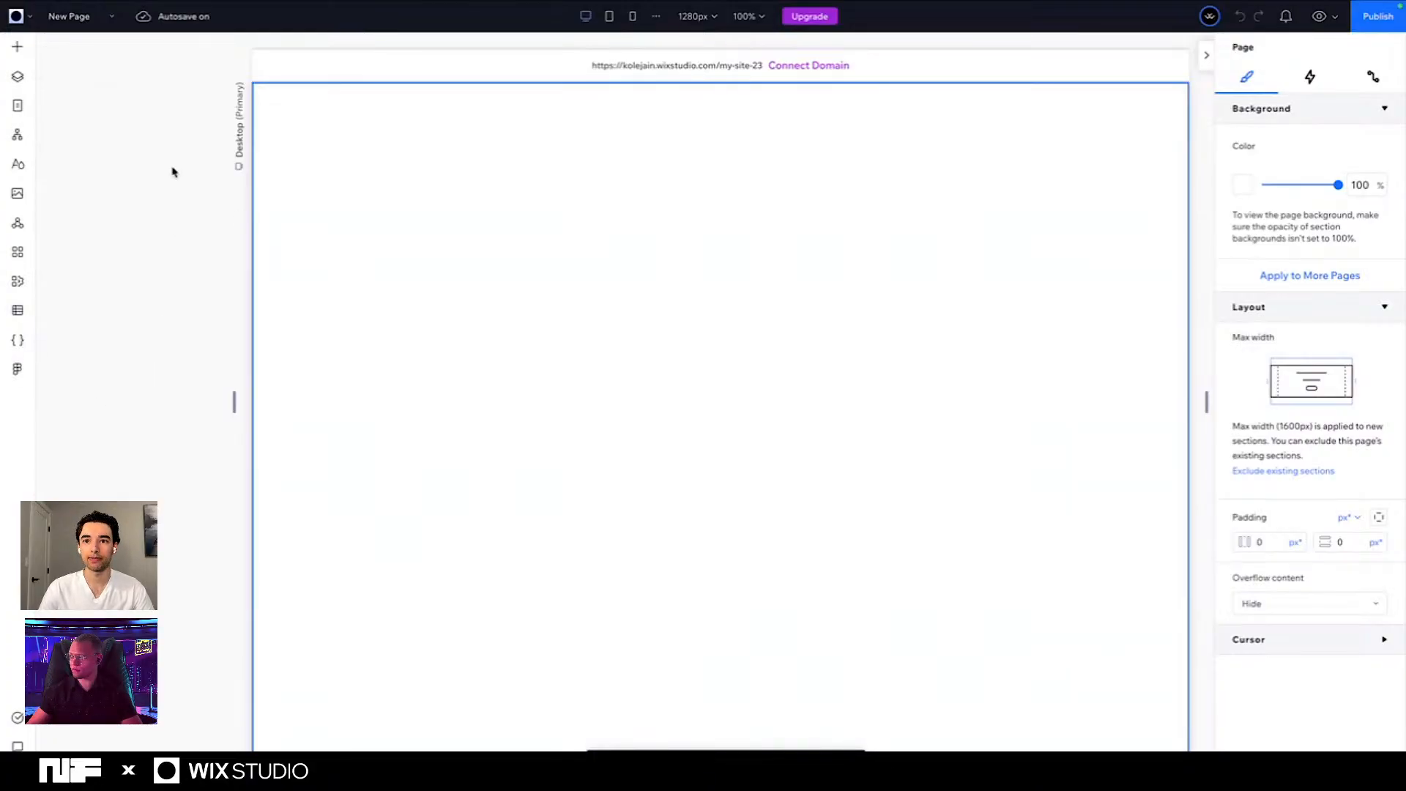
left_click(16, 20)
mouse_move(57, 107)
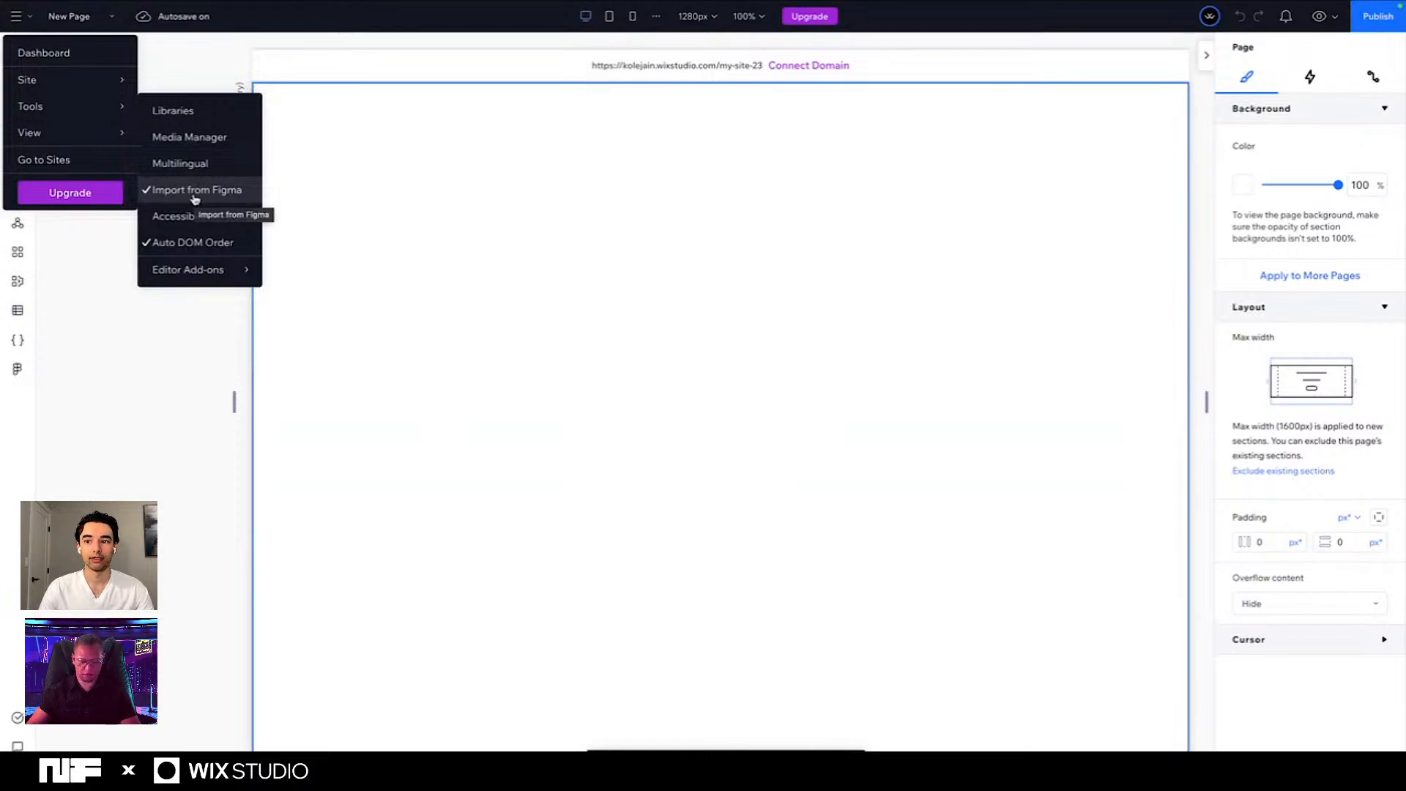
mouse_move(72, 136)
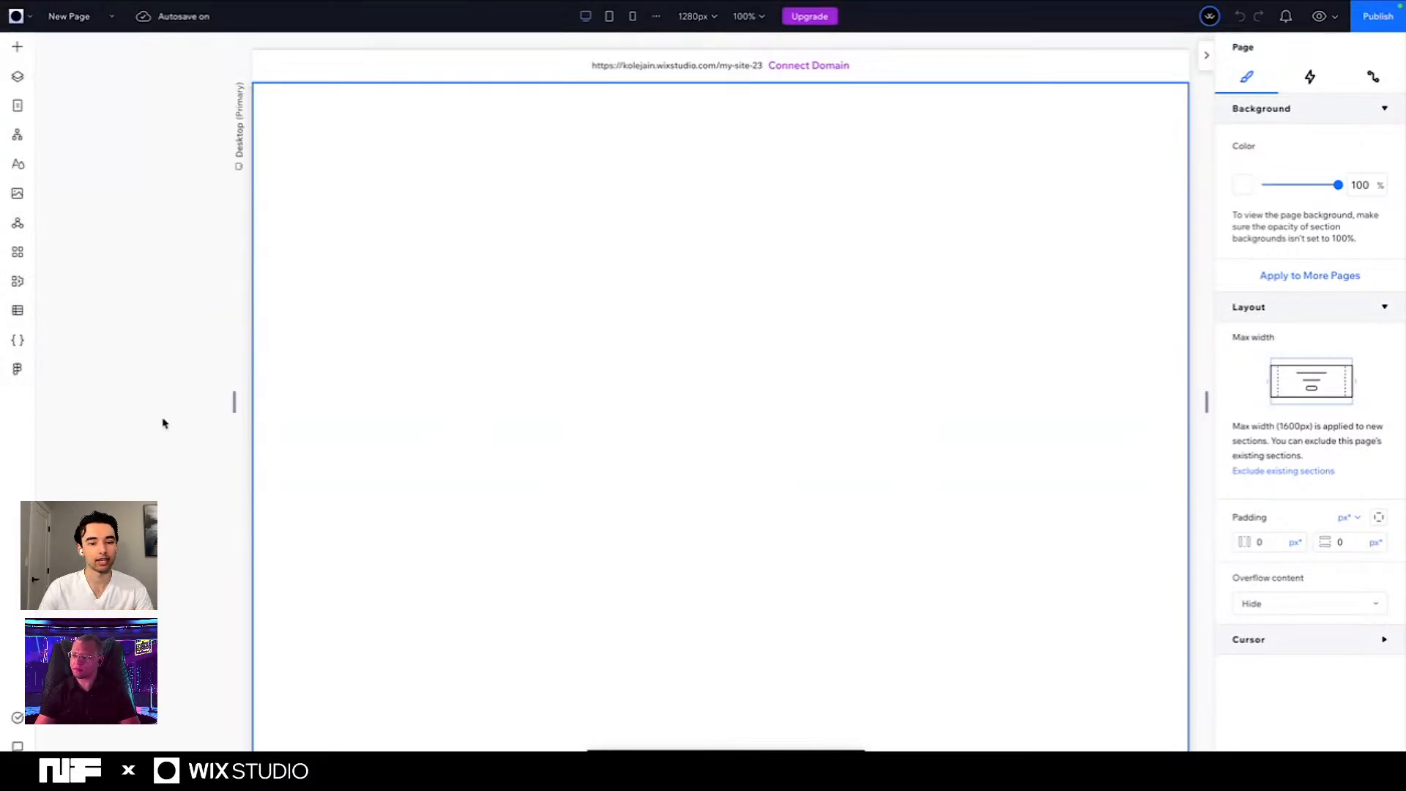
left_click(17, 368)
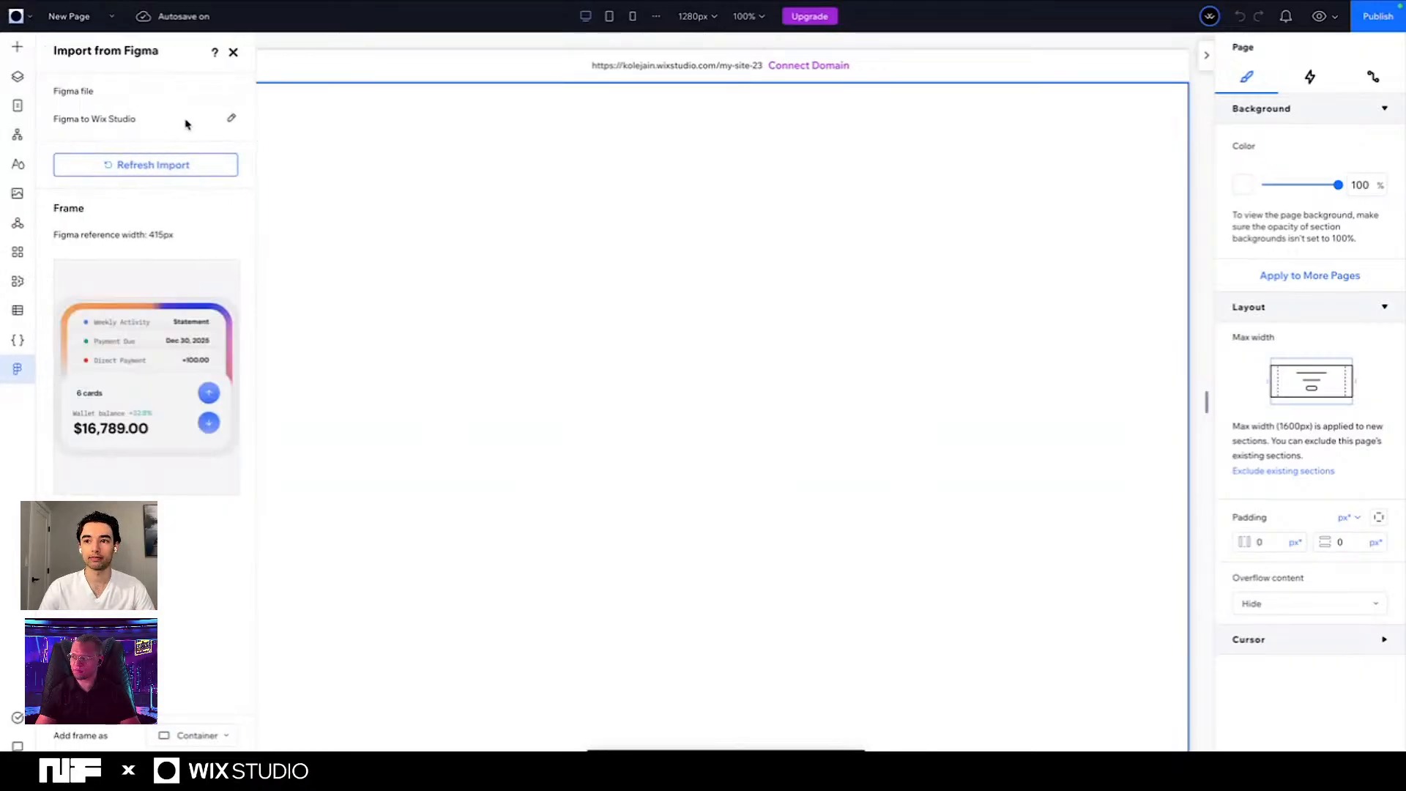
left_click(233, 120)
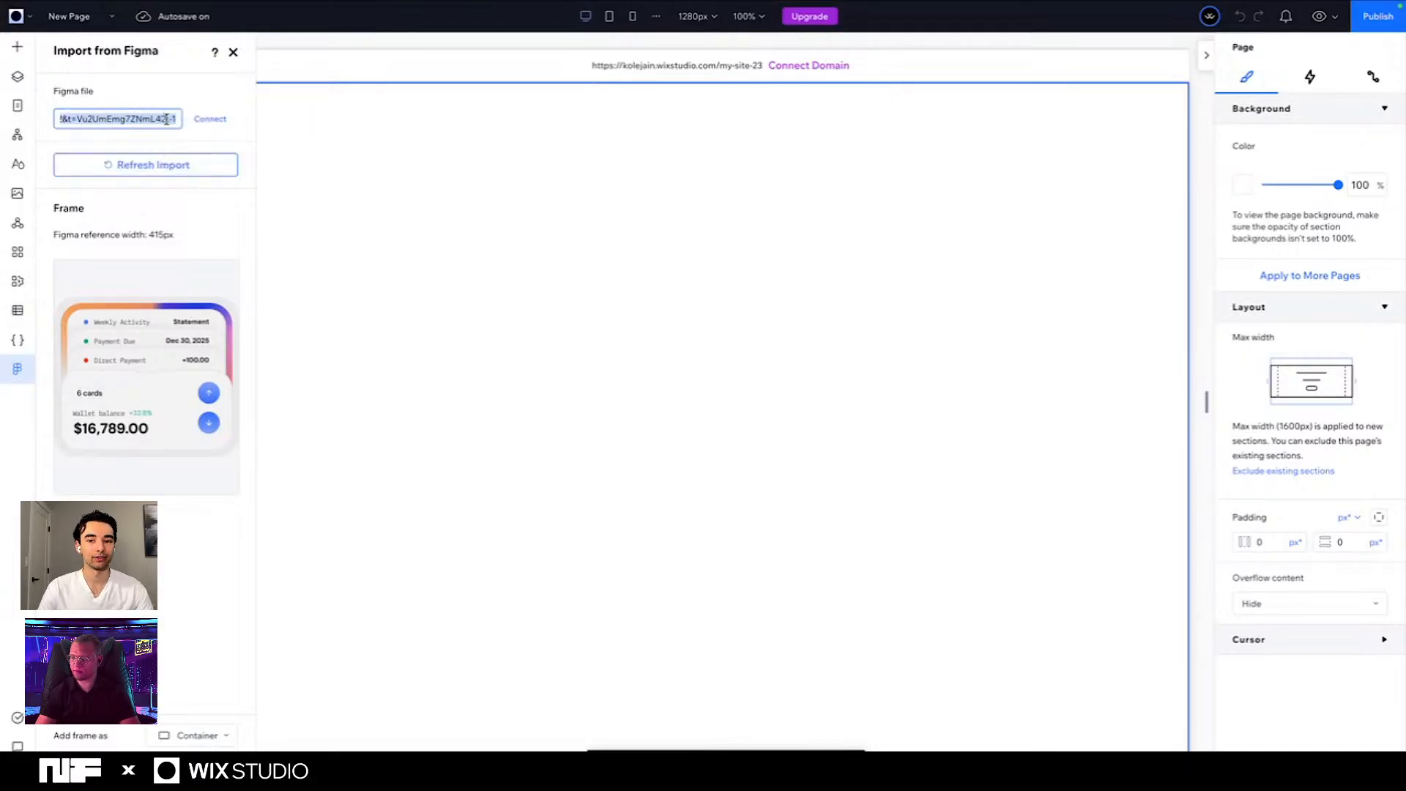
left_click(210, 119)
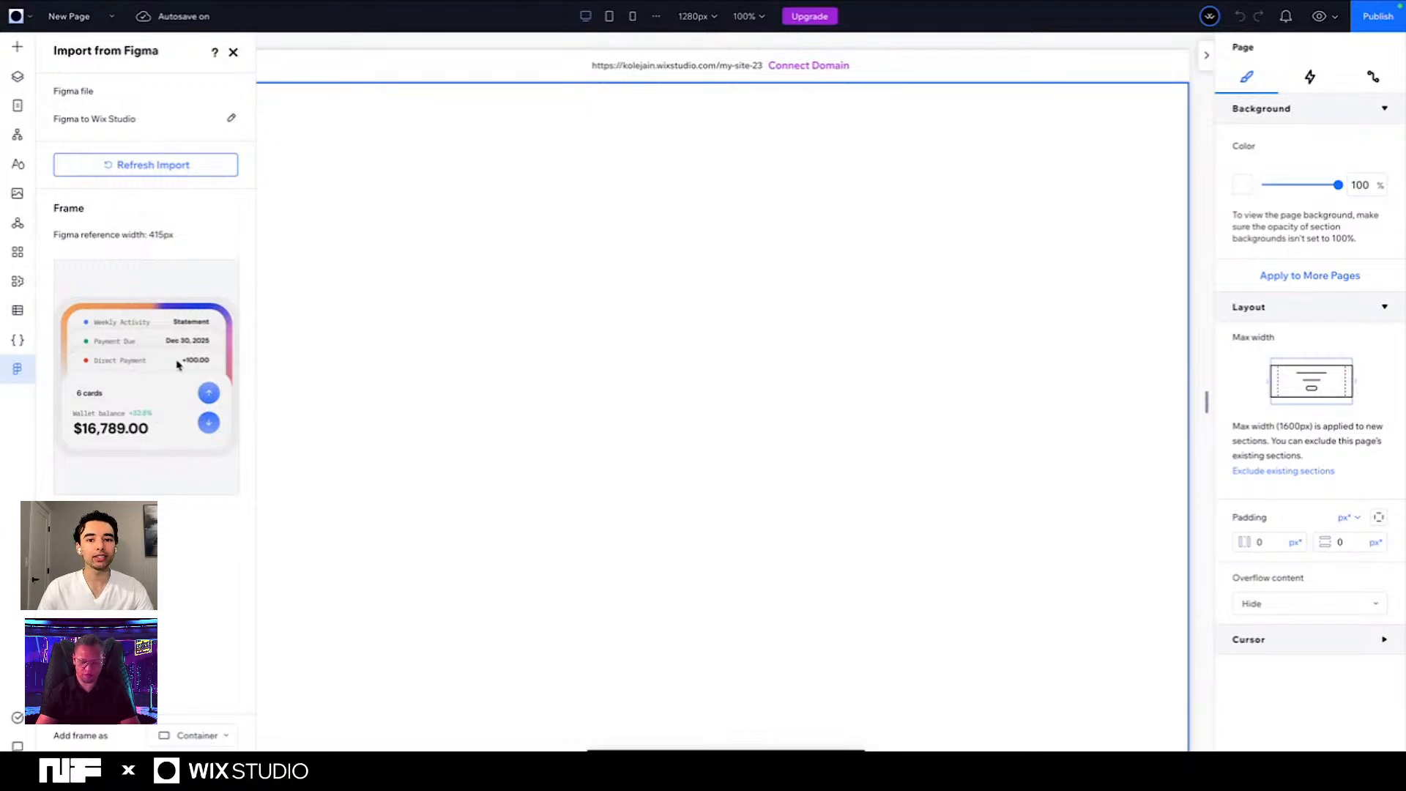
- Return to Figma, select the second wallet card frame, and confirm the file connection to continue the plugin's export setup
key("ctrl+Right")
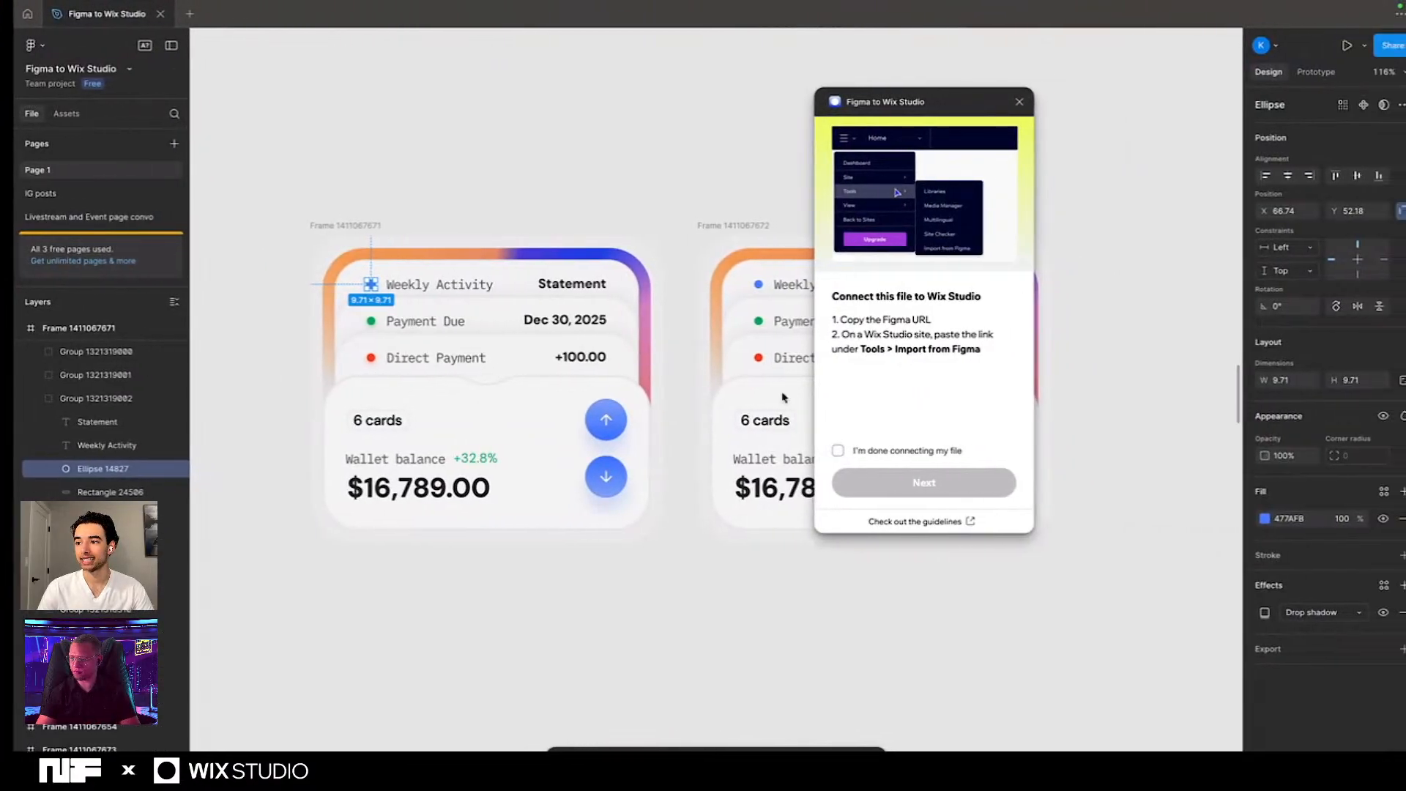
left_click(779, 407)
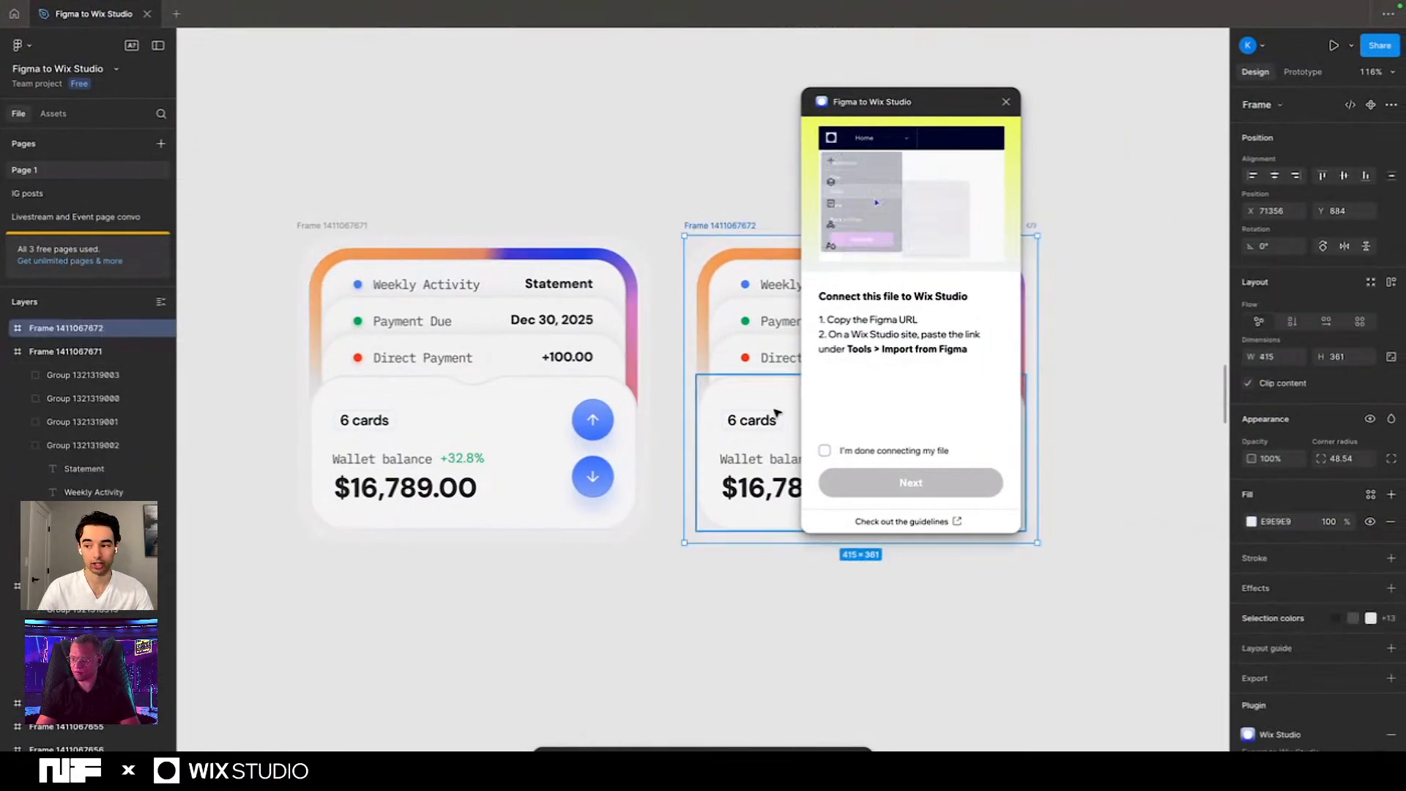
left_click(825, 451)
left_click(891, 493)
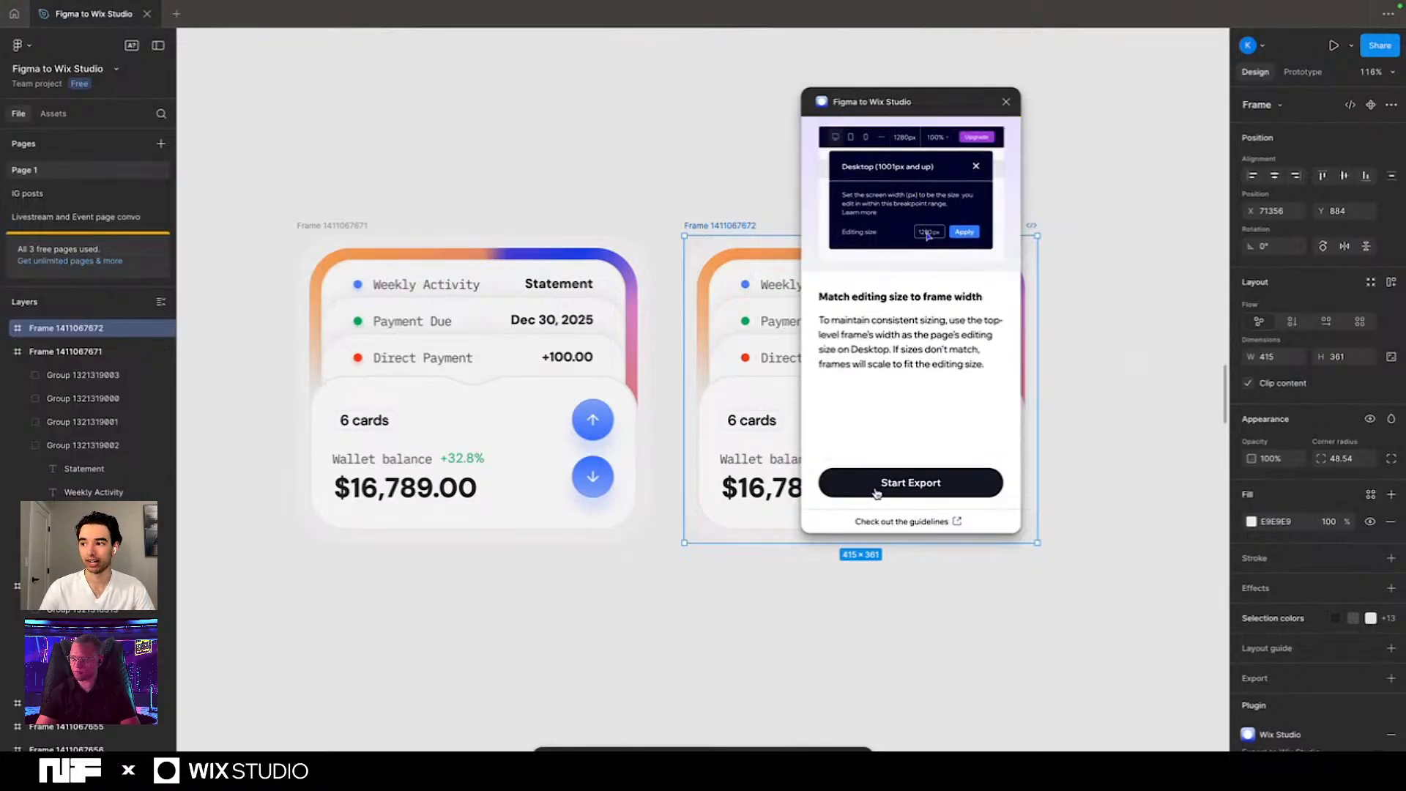
- Start the plugin's export and export the selected 415 px wide wallet card frame with the Export Frame option
left_click(876, 492)
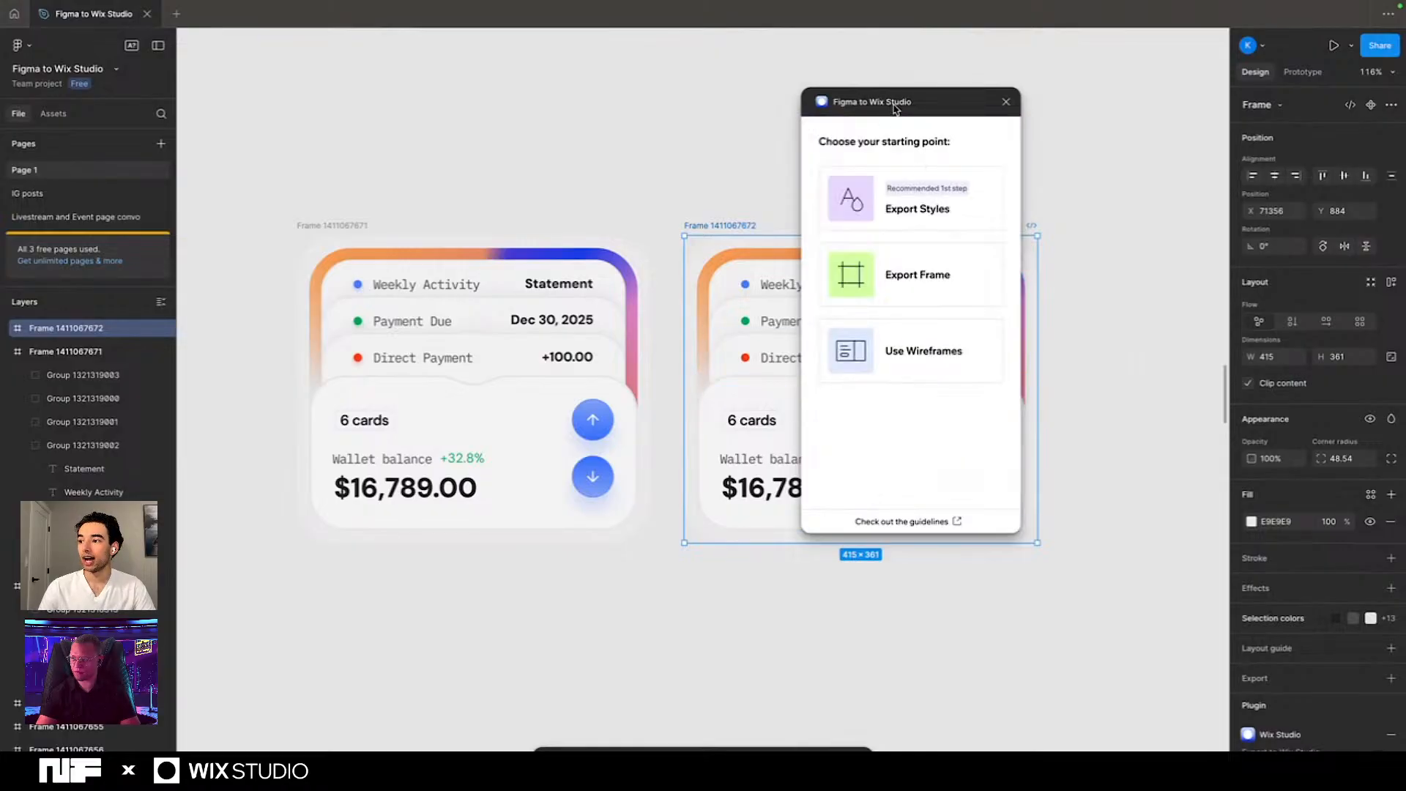
mouse_move(899, 108)
left_mouse_down()
mouse_move(1130, 108)
mouse_move(911, 100)
left_mouse_up()
scroll(681, 274, "right", 3)
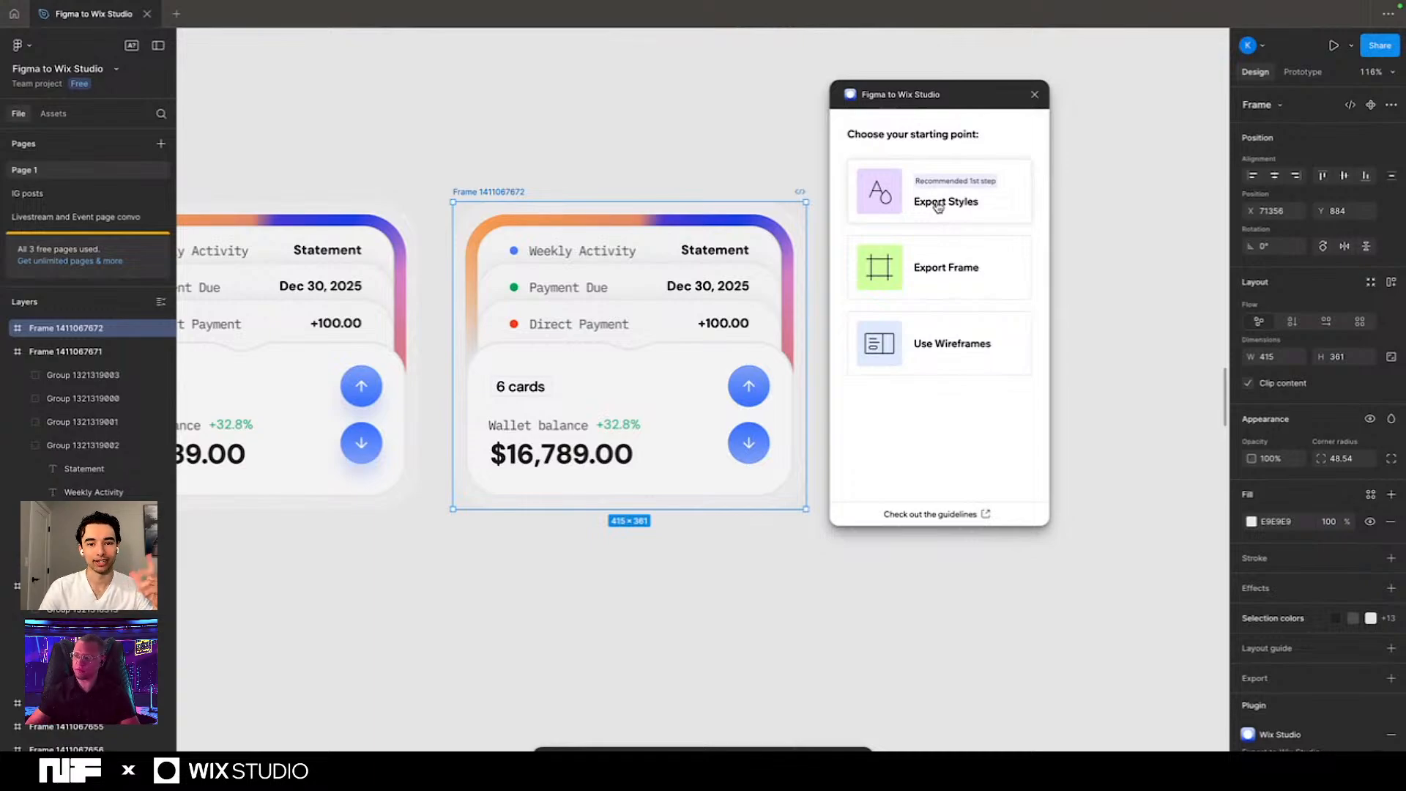
left_click(930, 258)
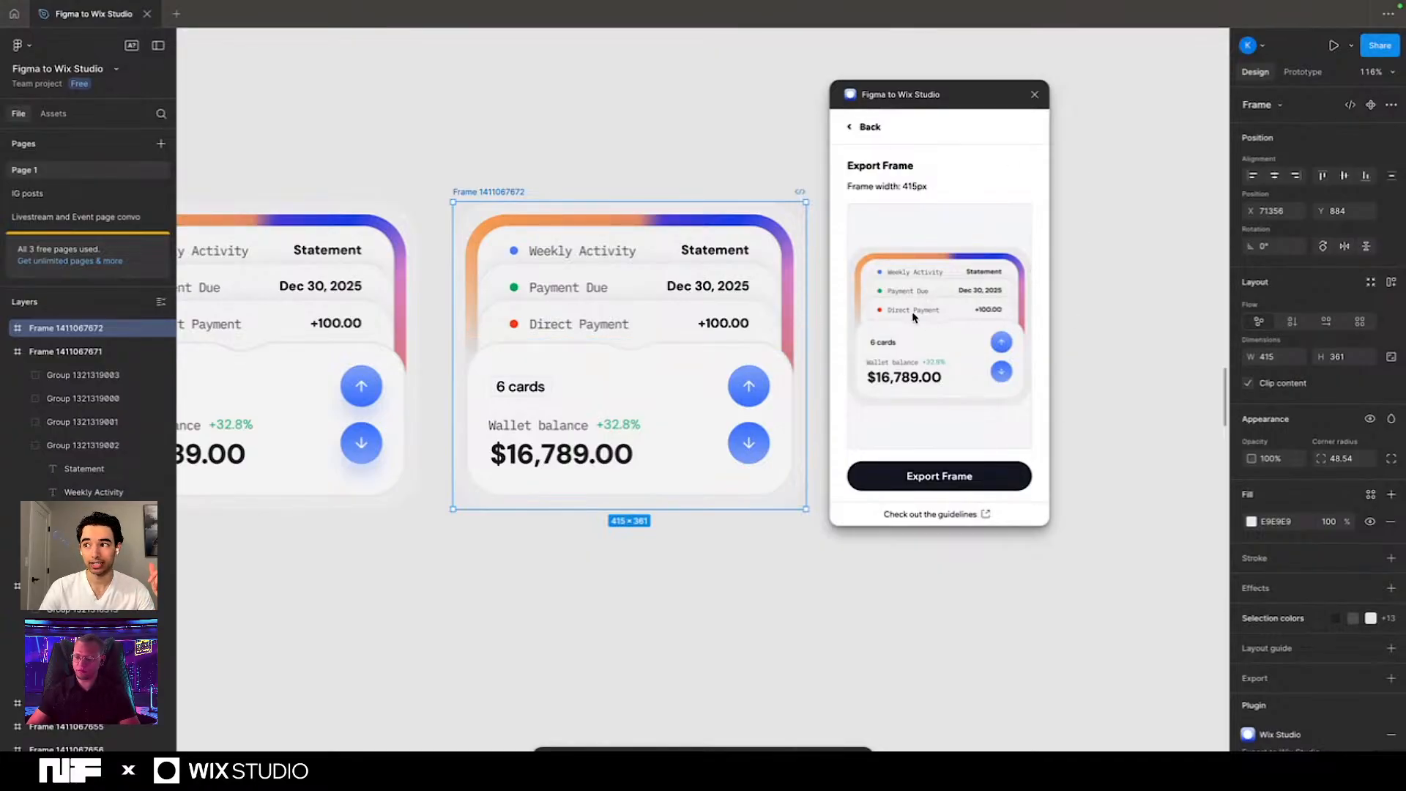
double_click(905, 187)
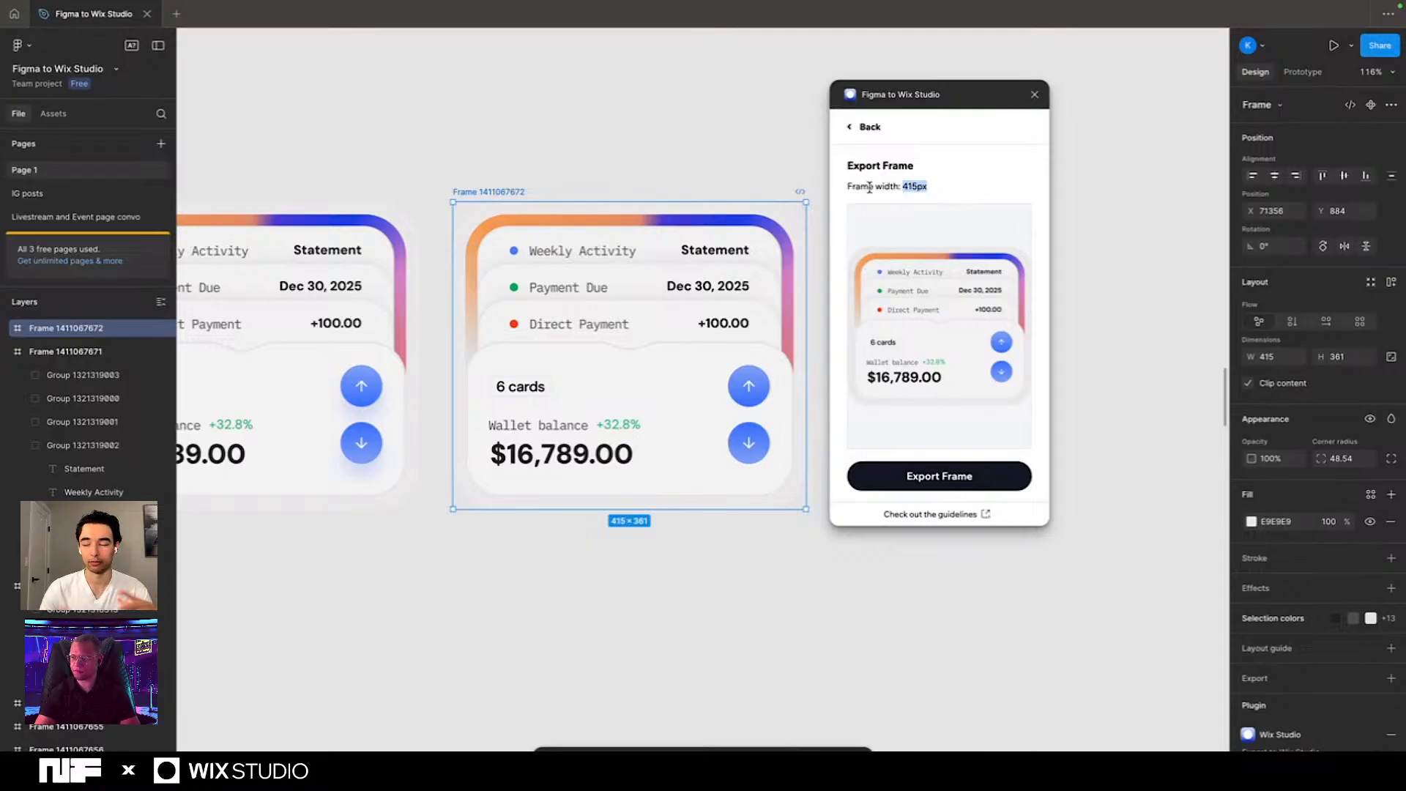
left_click(901, 486)
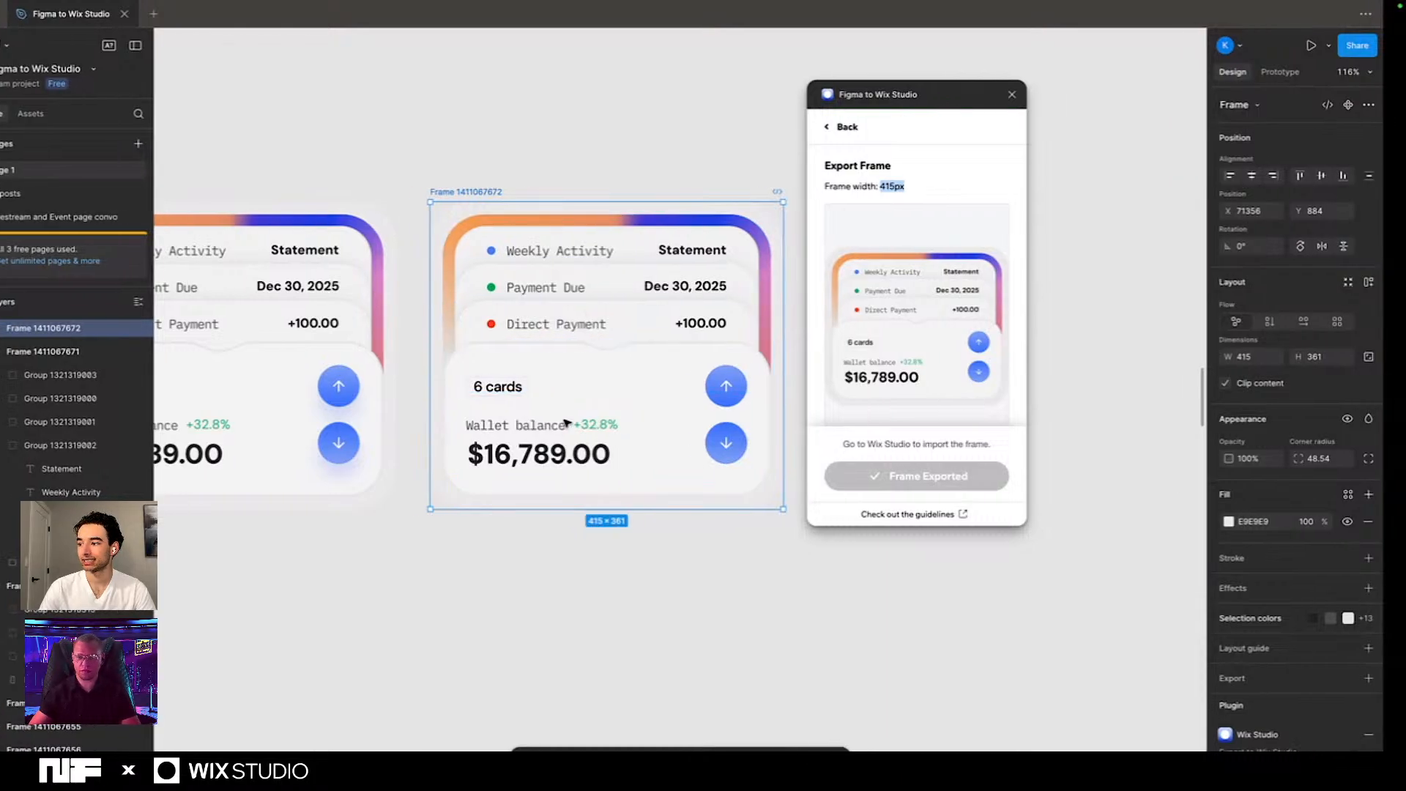
- Switch to the Wix Studio site and add the imported Figma frame to the page as a container
key("ctrl+Left")
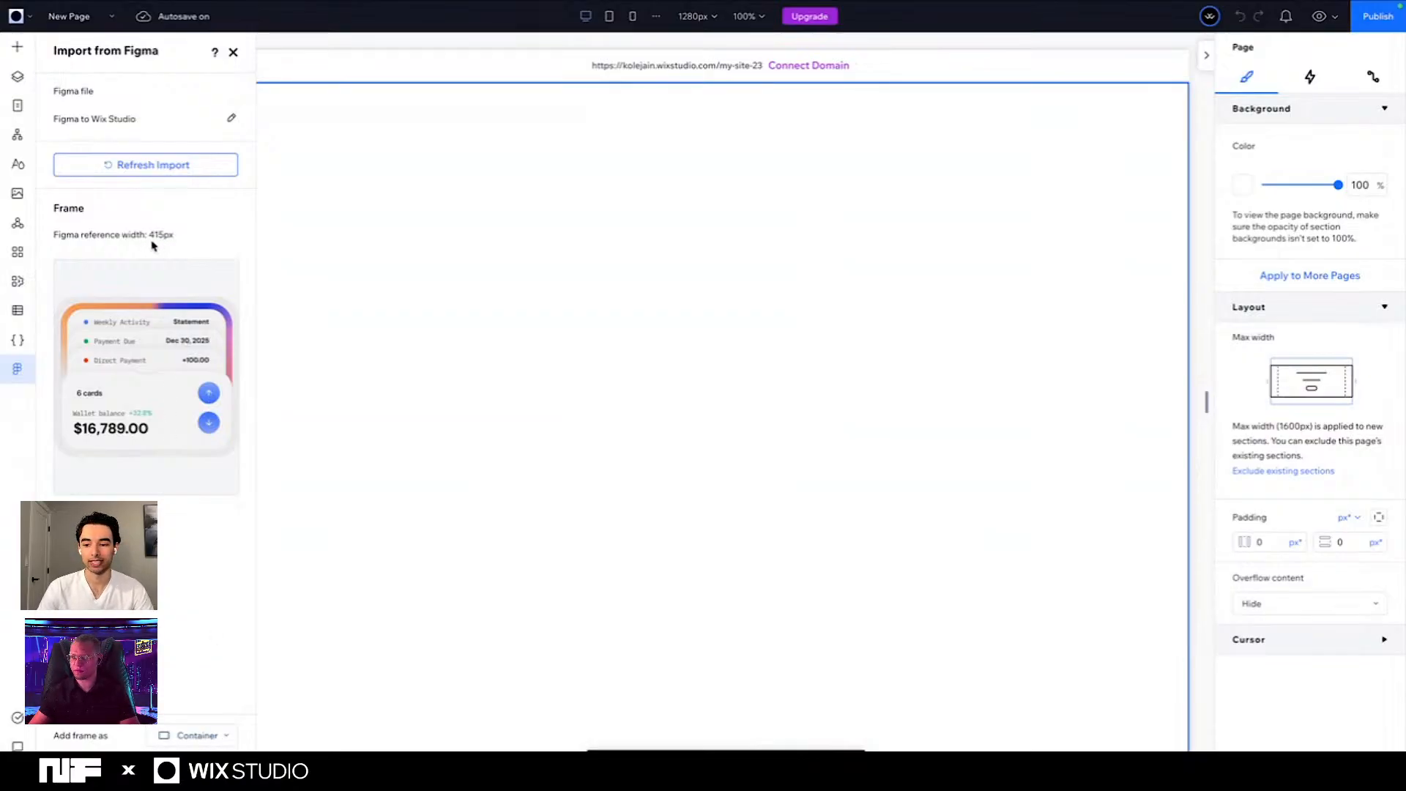
left_click(187, 745)
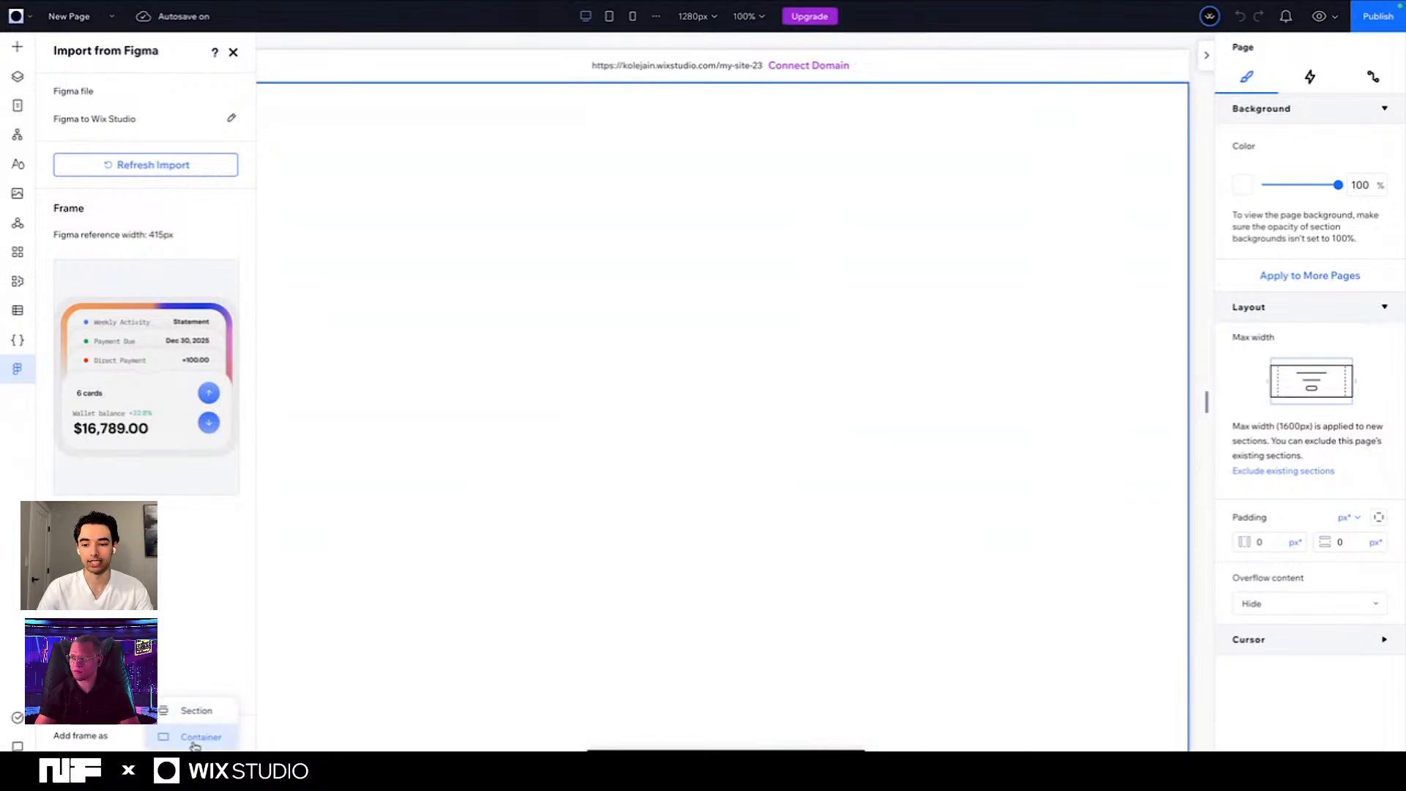
left_click(195, 736)
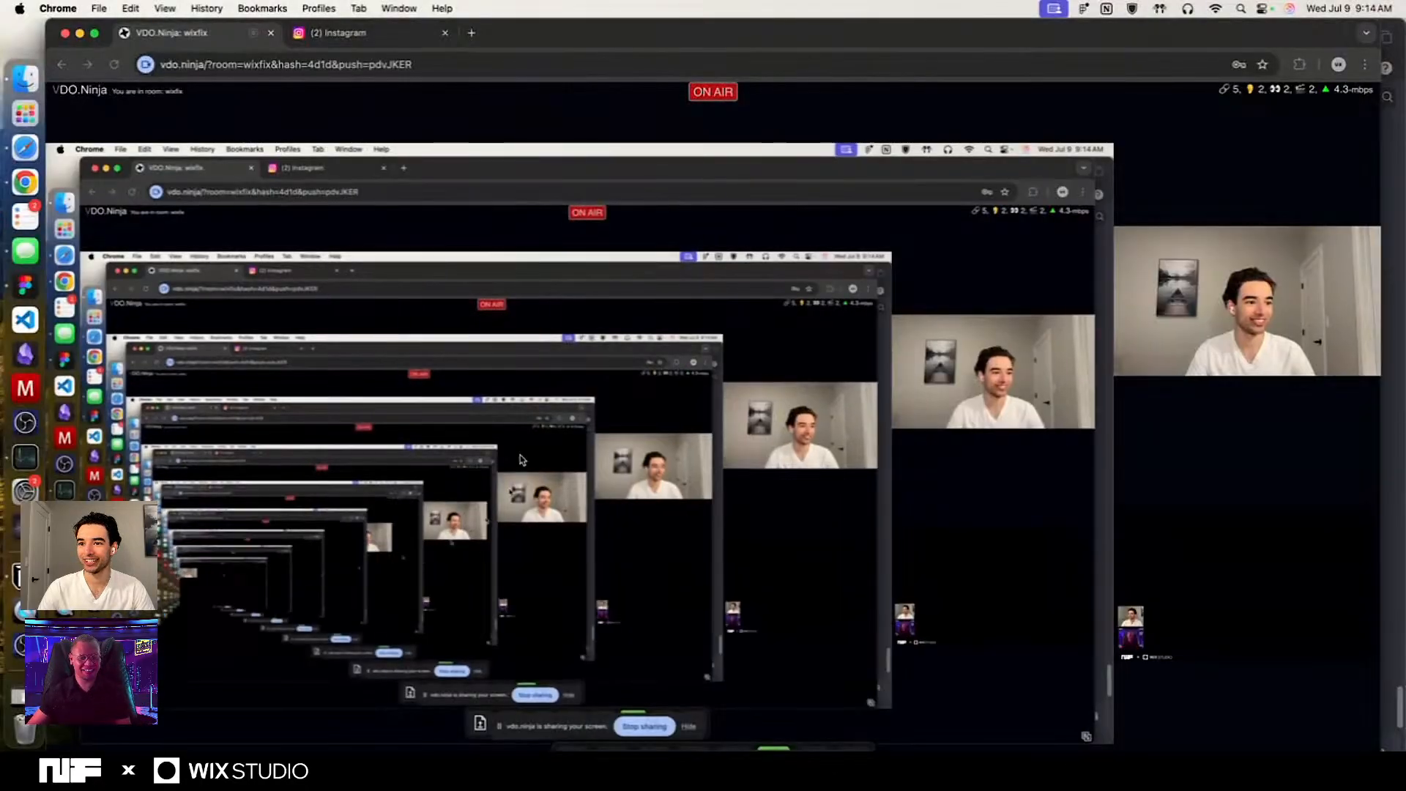
key("ctrl+Right")
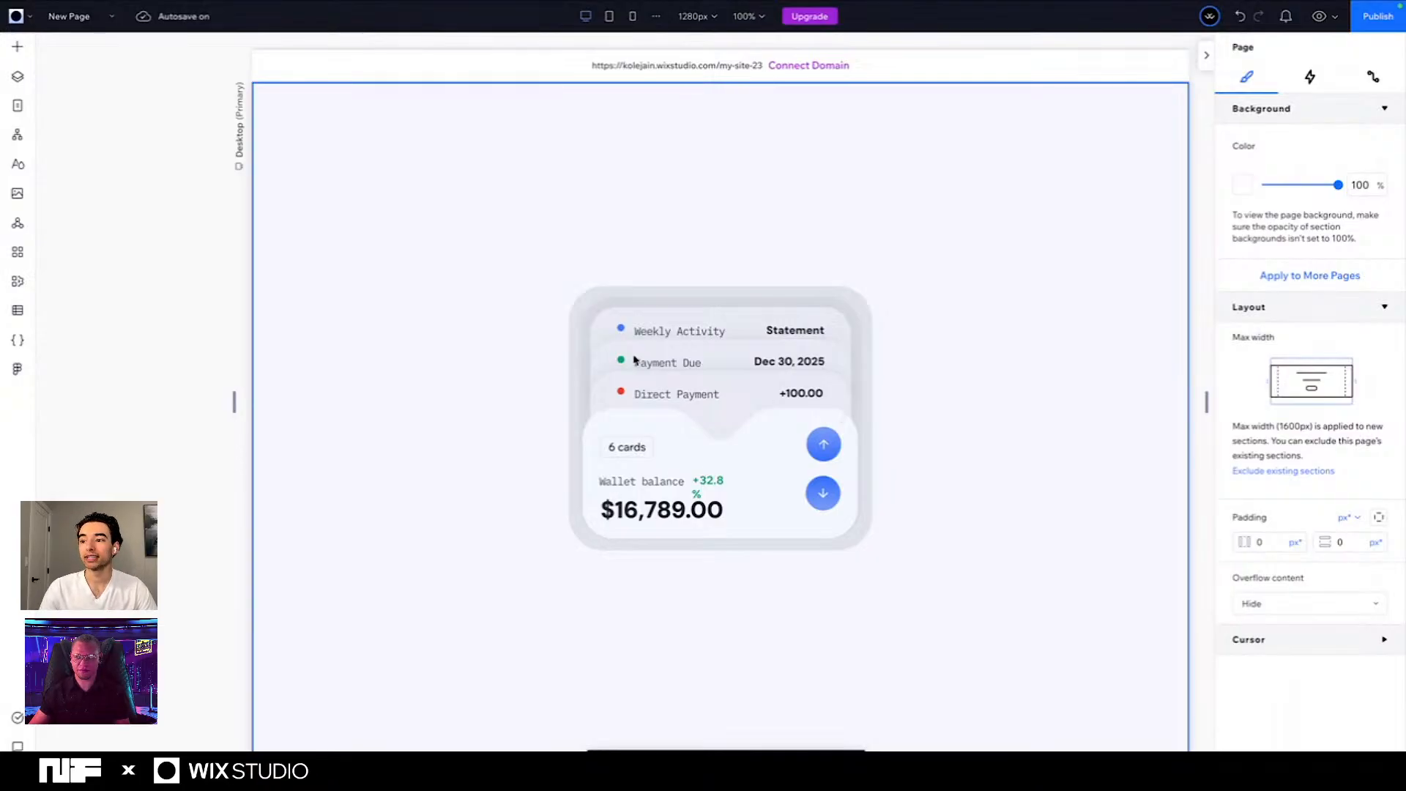
- Inspect the imported card's section, its container and the green percentage text beside the wallet balance label
left_click(583, 388)
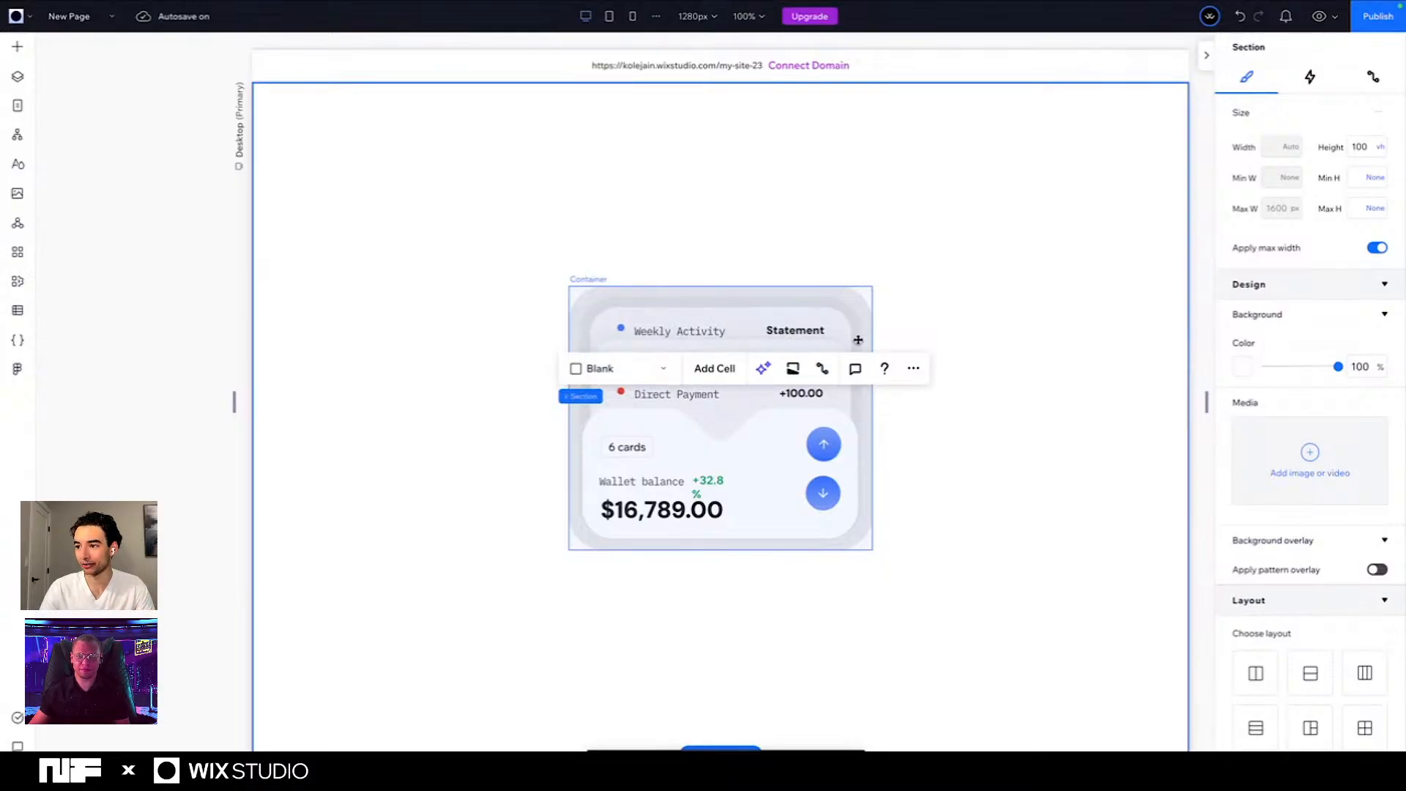
left_click(695, 430)
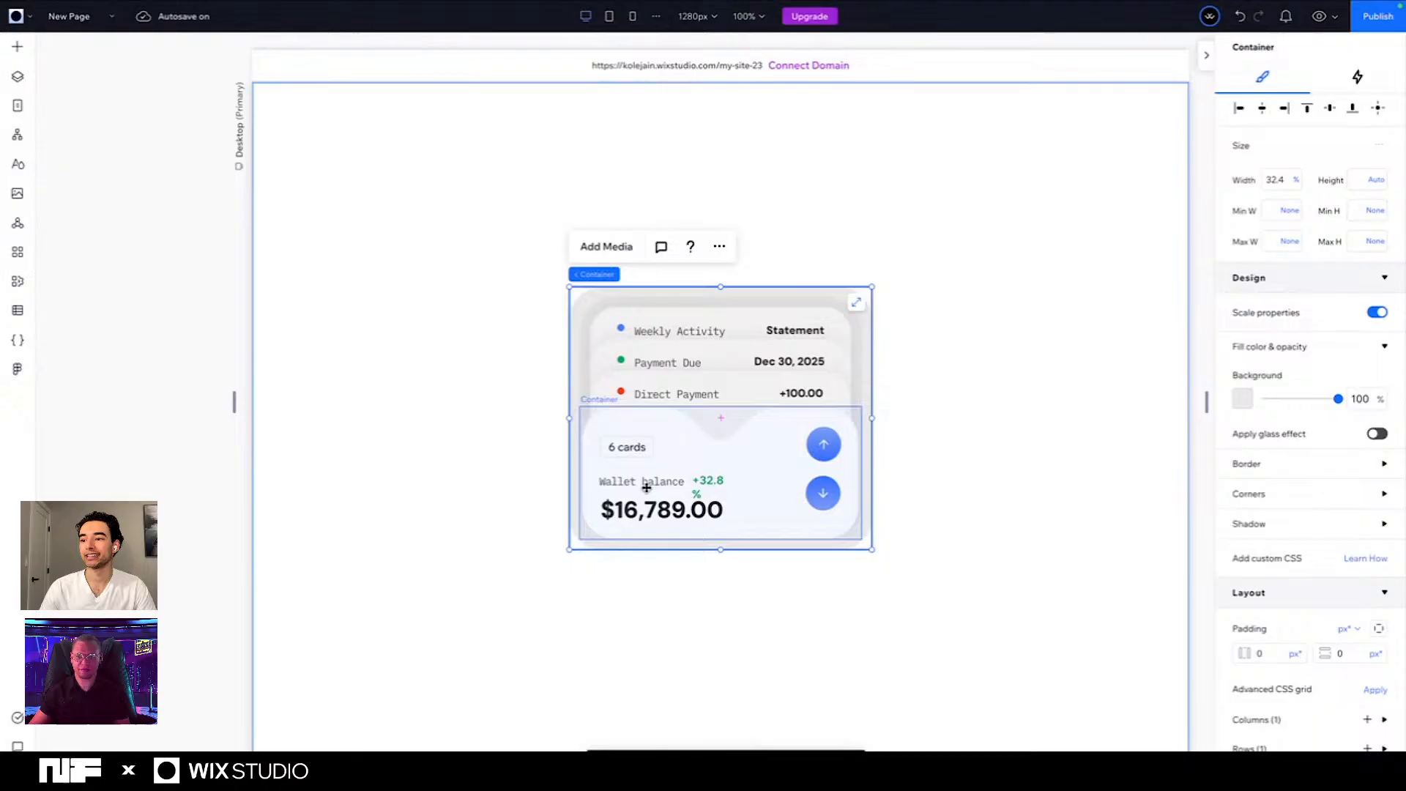
left_click(711, 486)
left_click(720, 488)
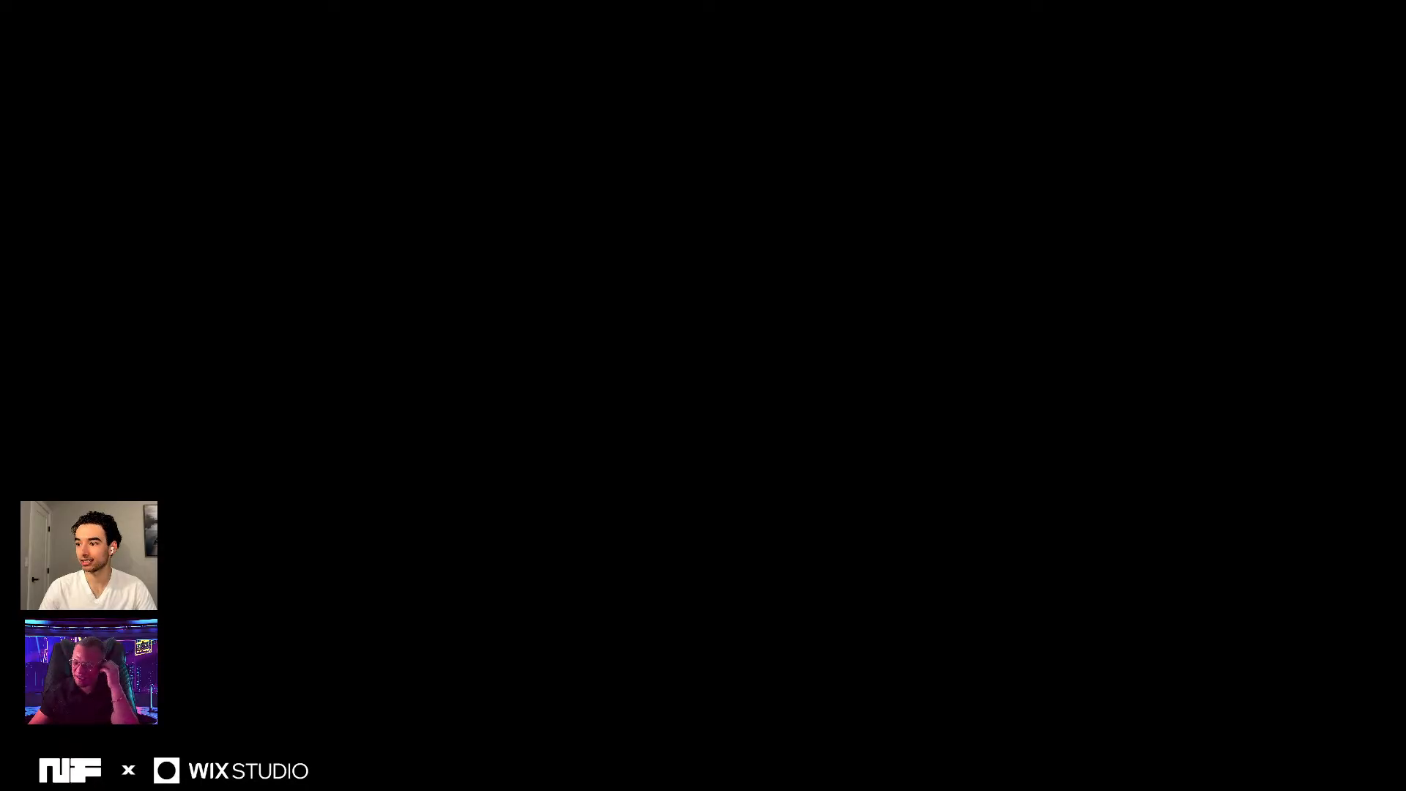
key("ctrl+Right")
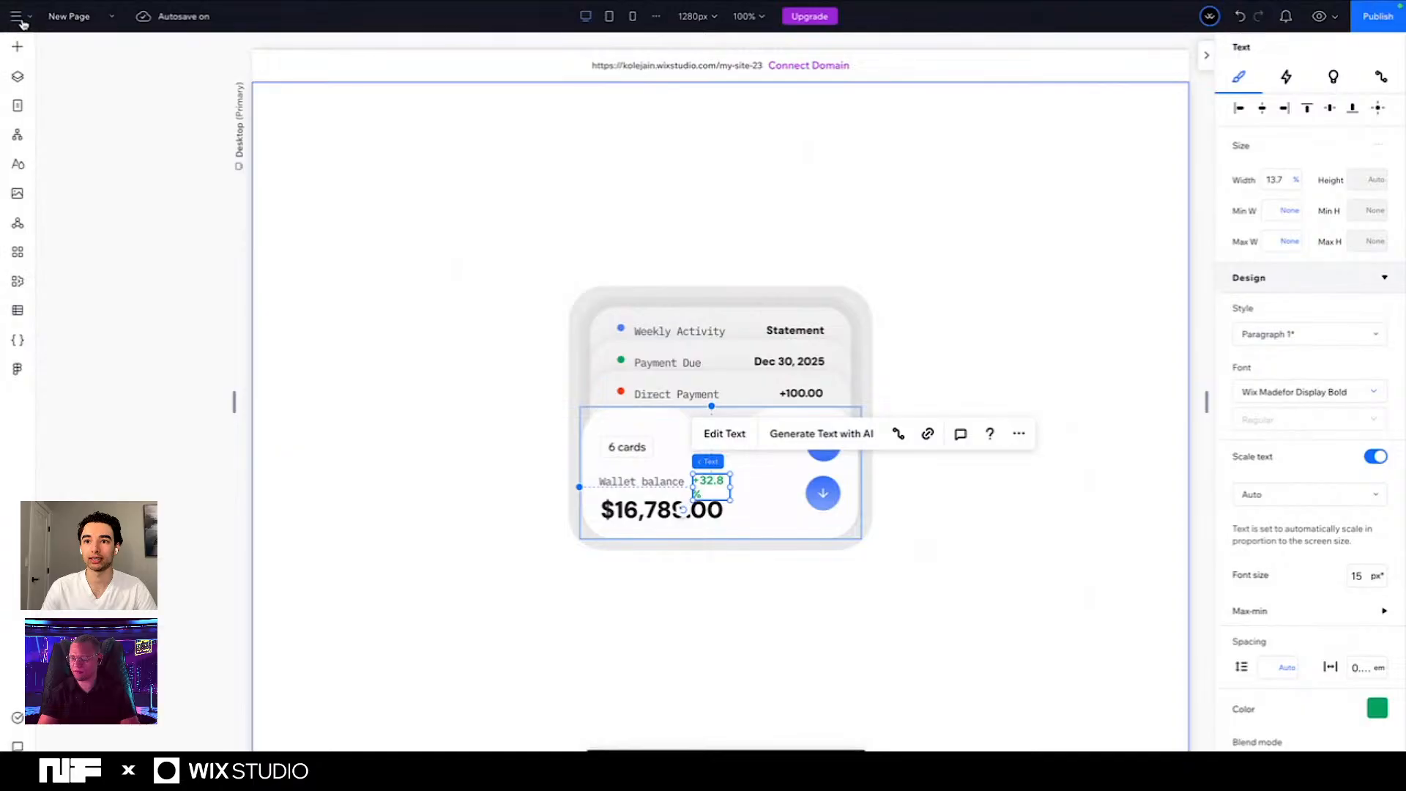
left_click(23, 20)
mouse_move(49, 112)
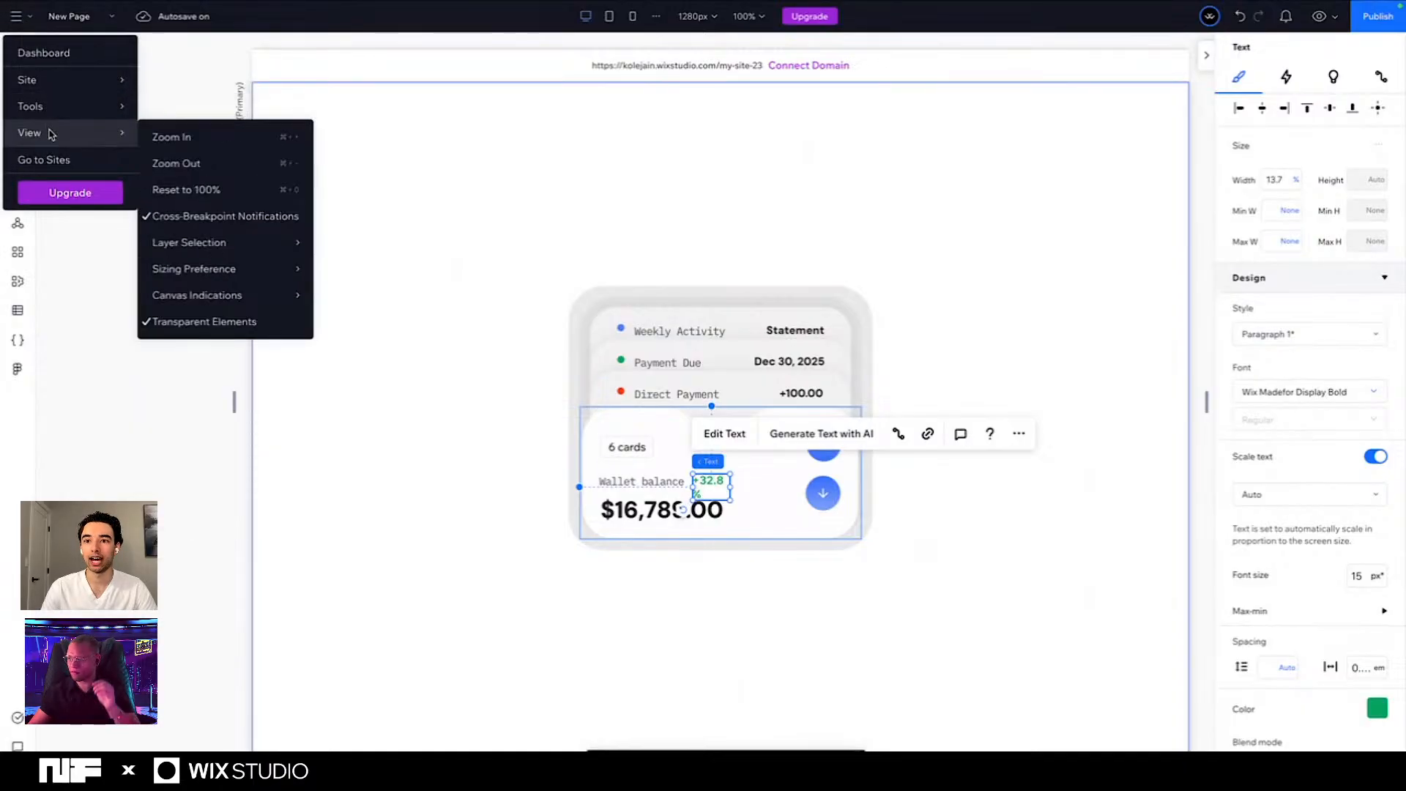
mouse_move(73, 132)
mouse_move(214, 278)
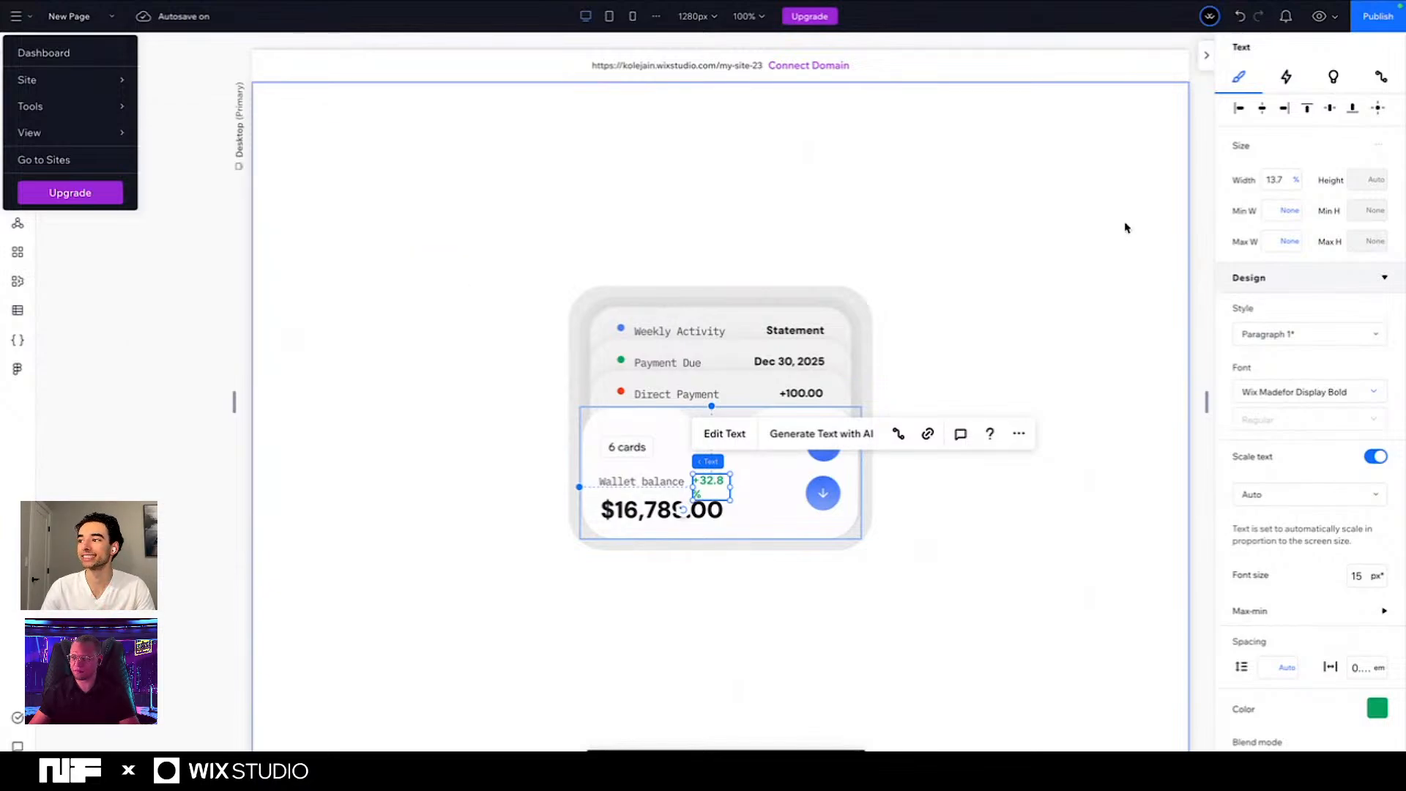
left_click(941, 152)
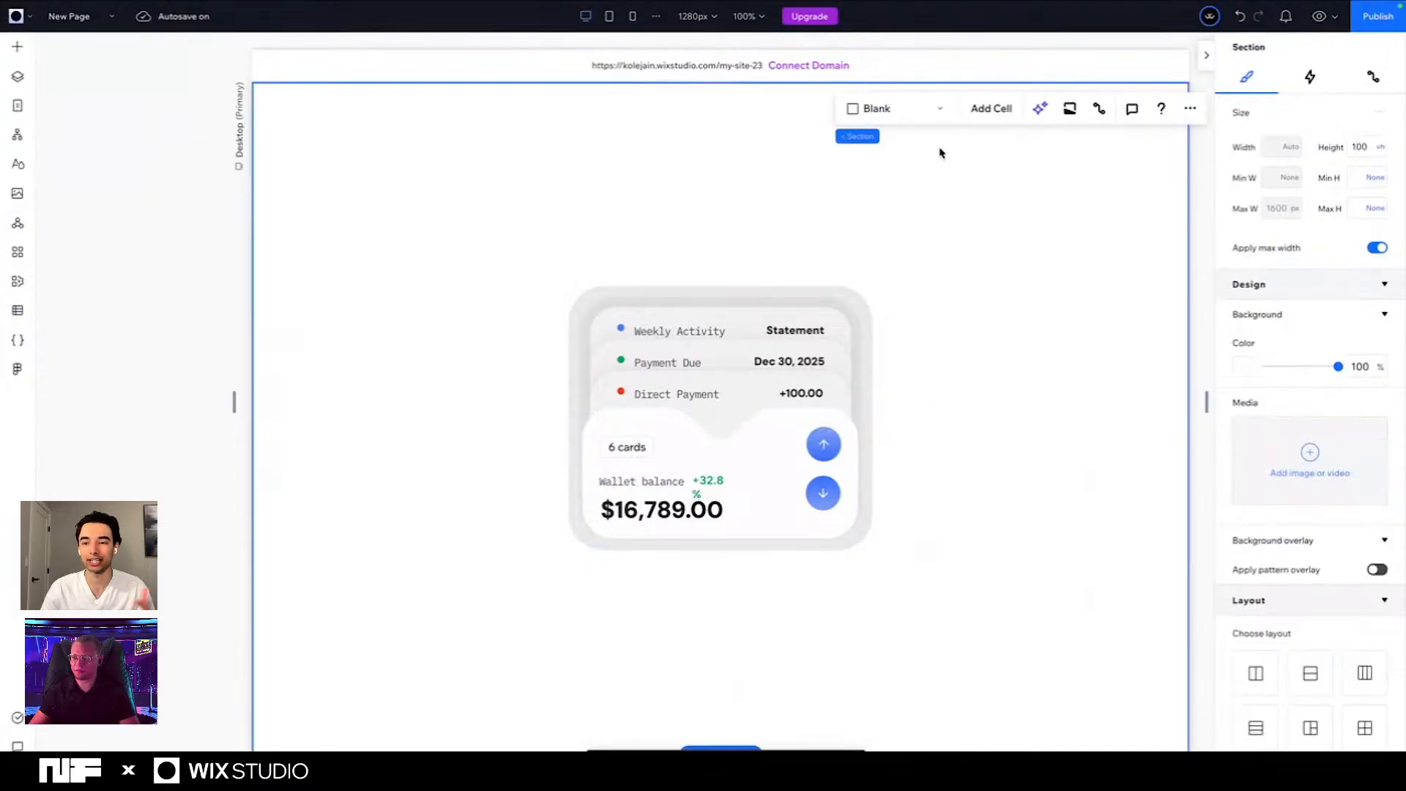
- Set the width of the green +32.8% text to Max content
left_click(621, 312)
left_click(710, 489)
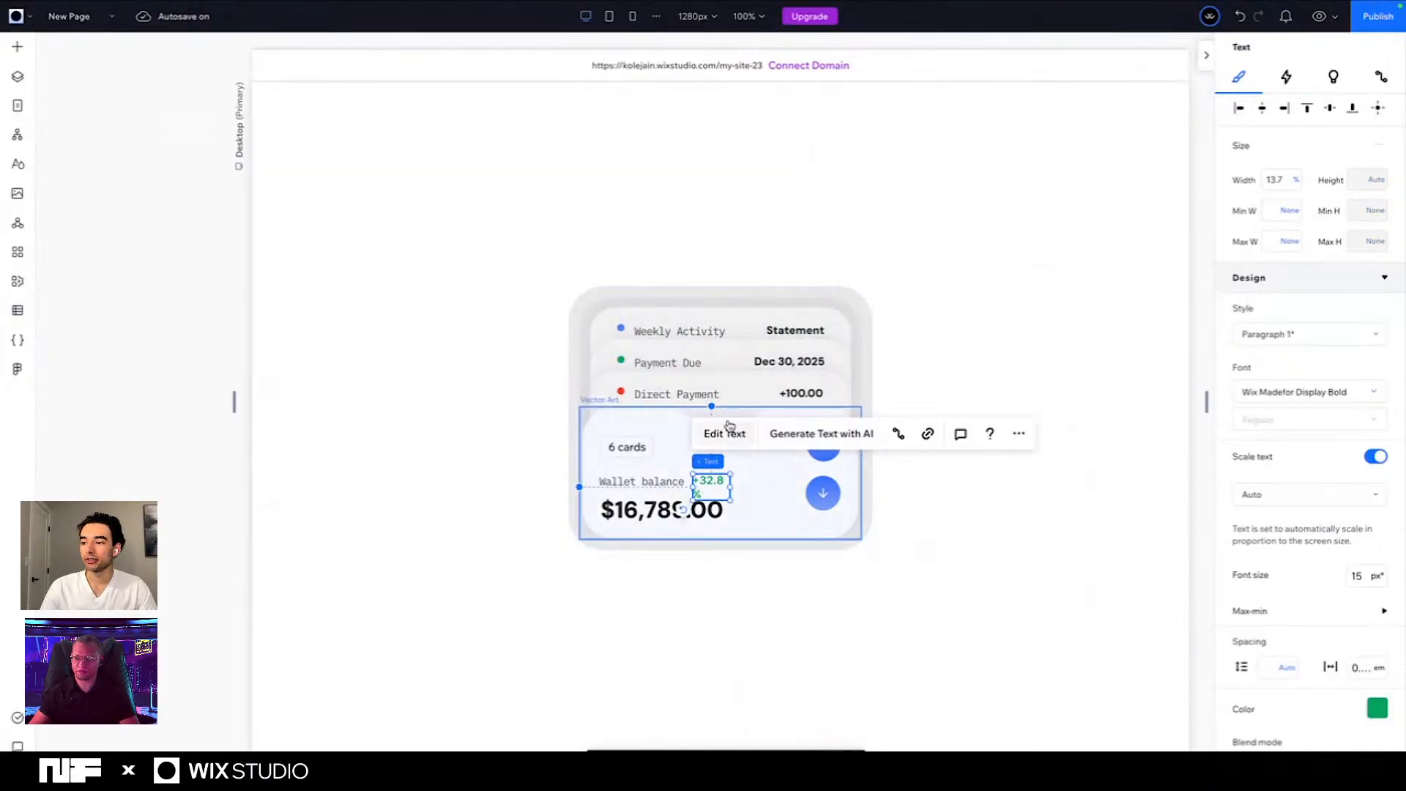
left_click(1294, 185)
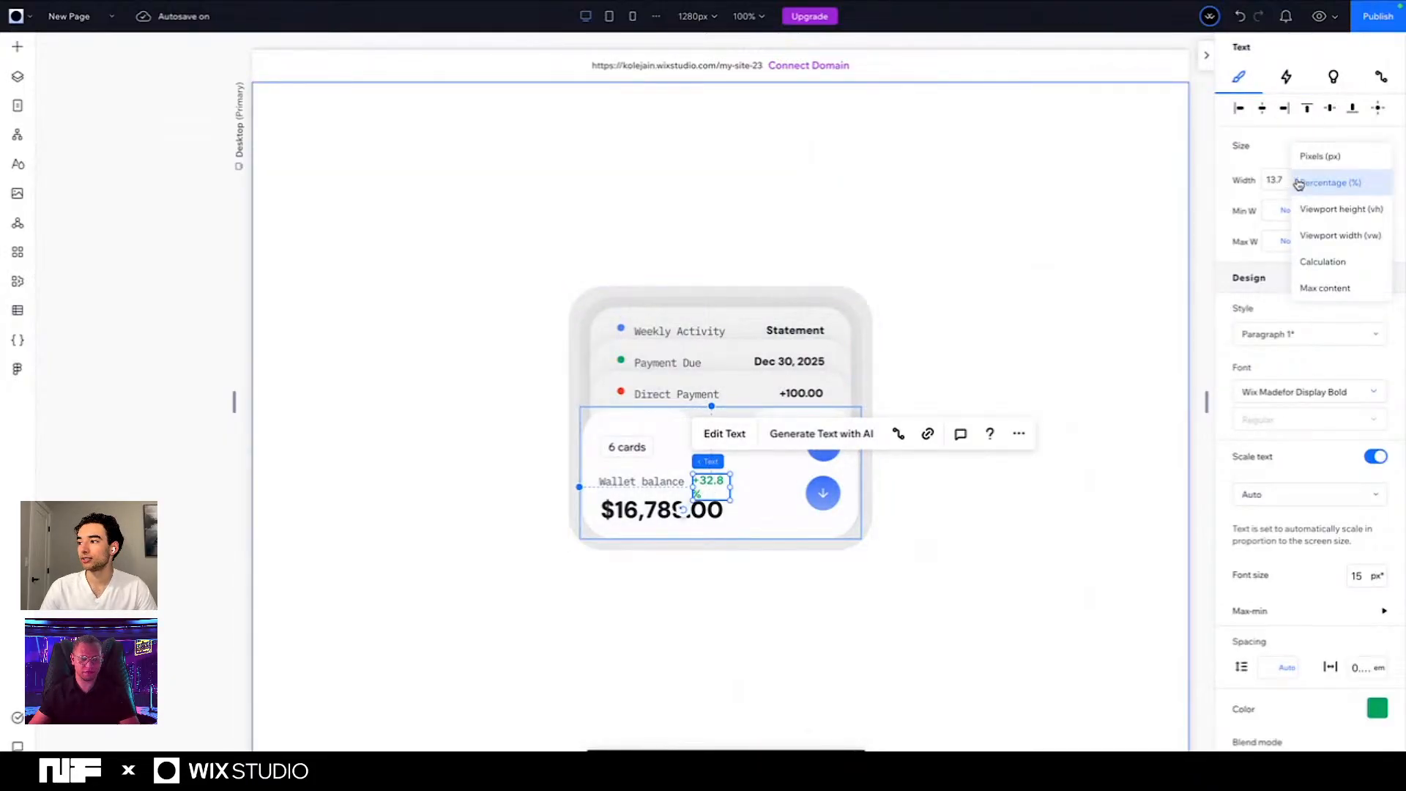
left_click(1324, 289)
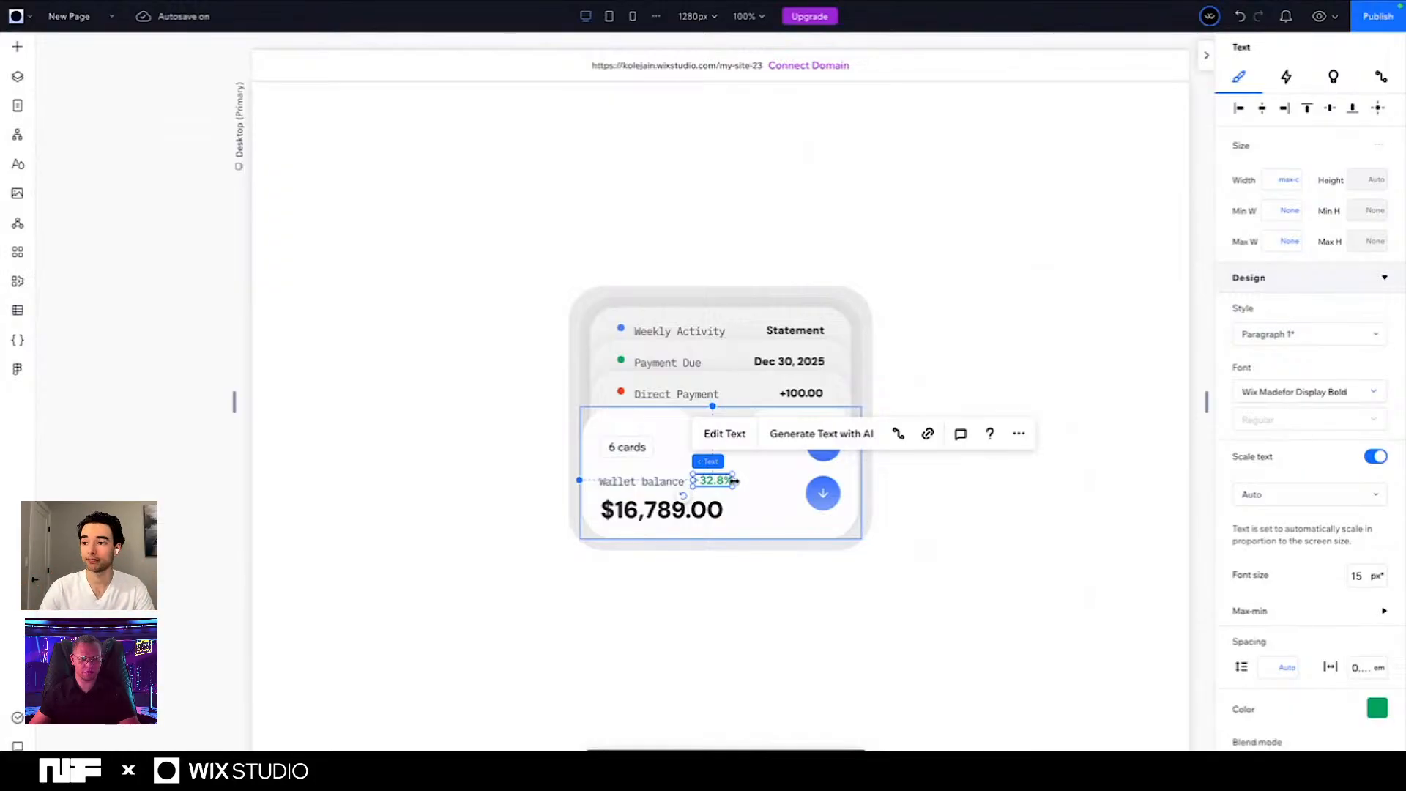
- Vertically center the blue dot, Weekly Activity and Statement elements with each other and combine them into a stack
left_click(620, 330)
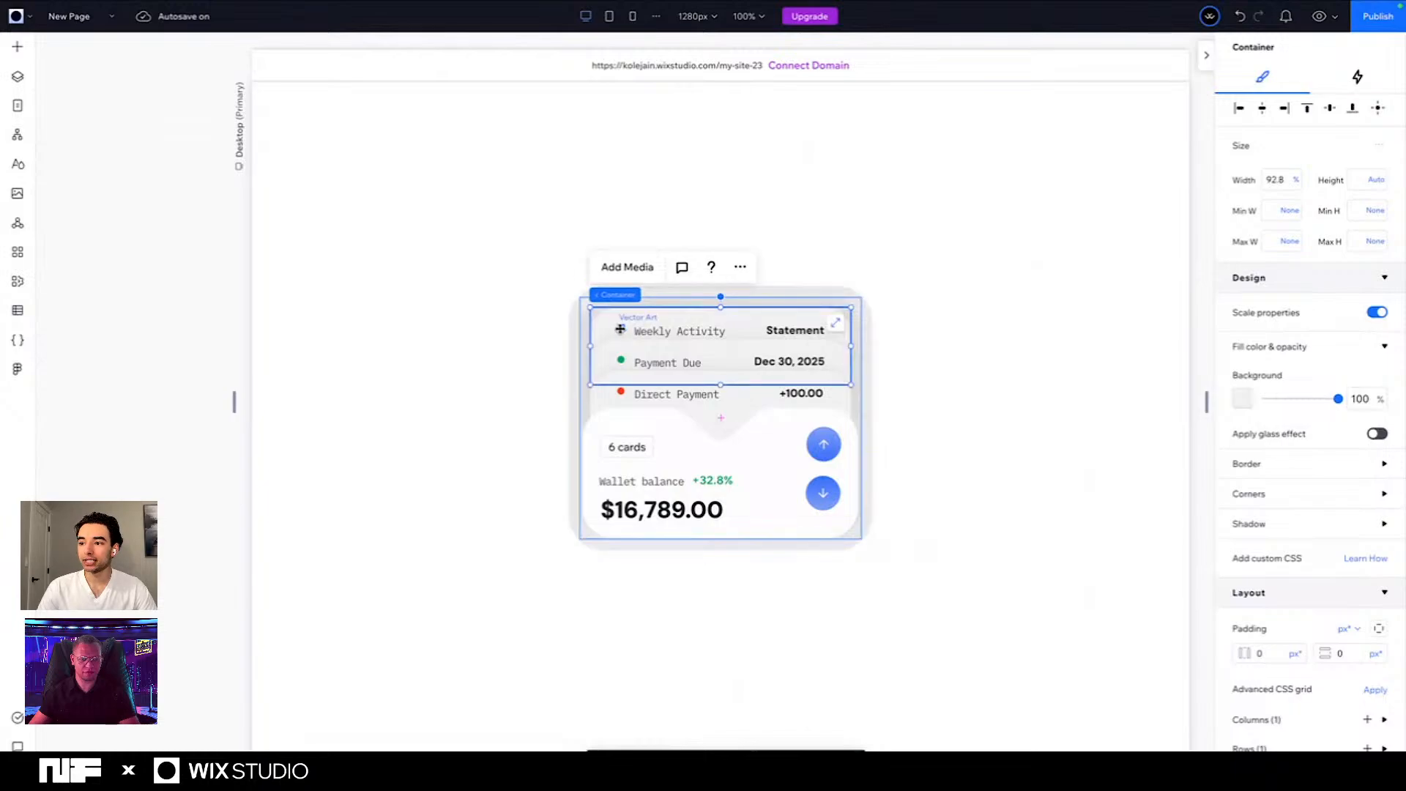
left_click(620, 329)
left_click(780, 330, "shift")
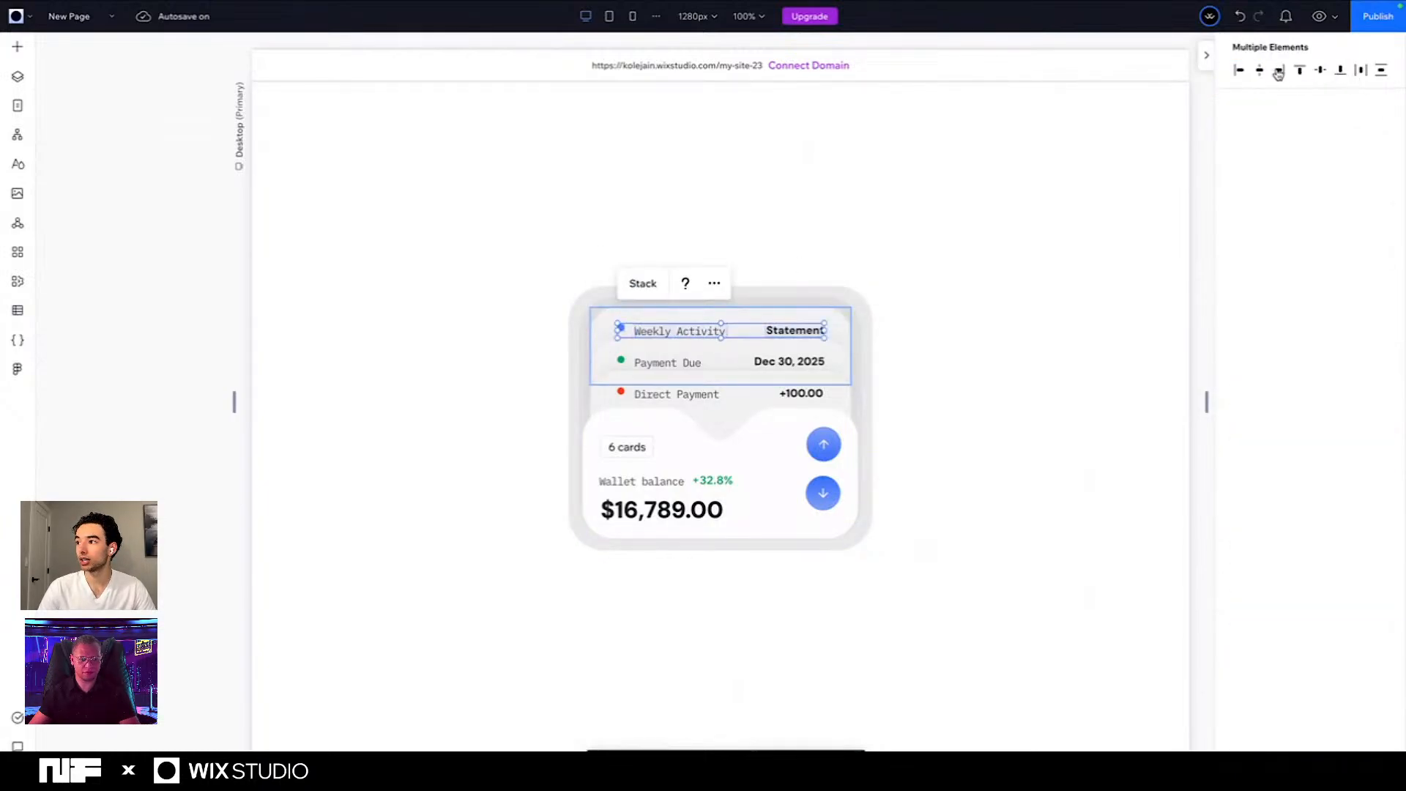
left_click(1318, 71)
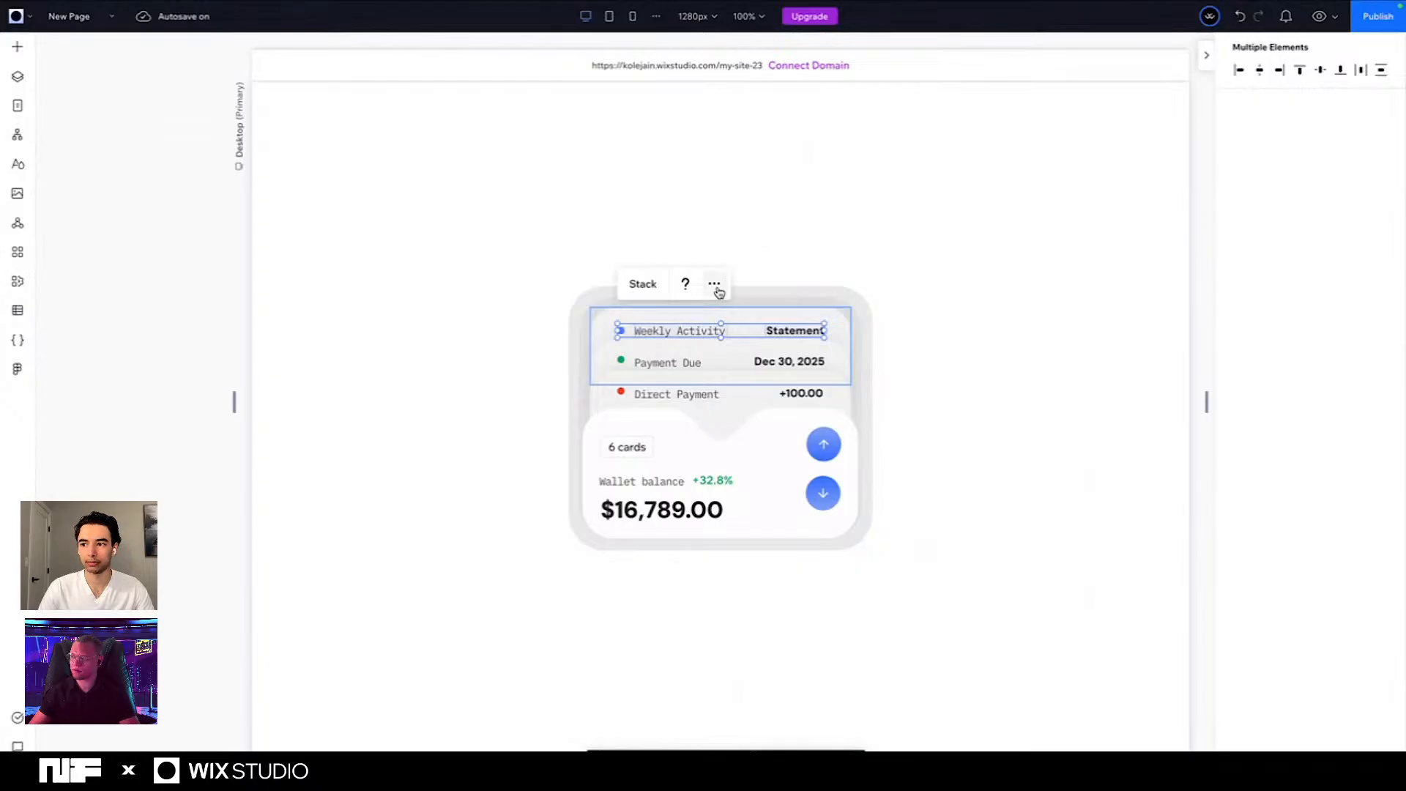
left_click(642, 284)
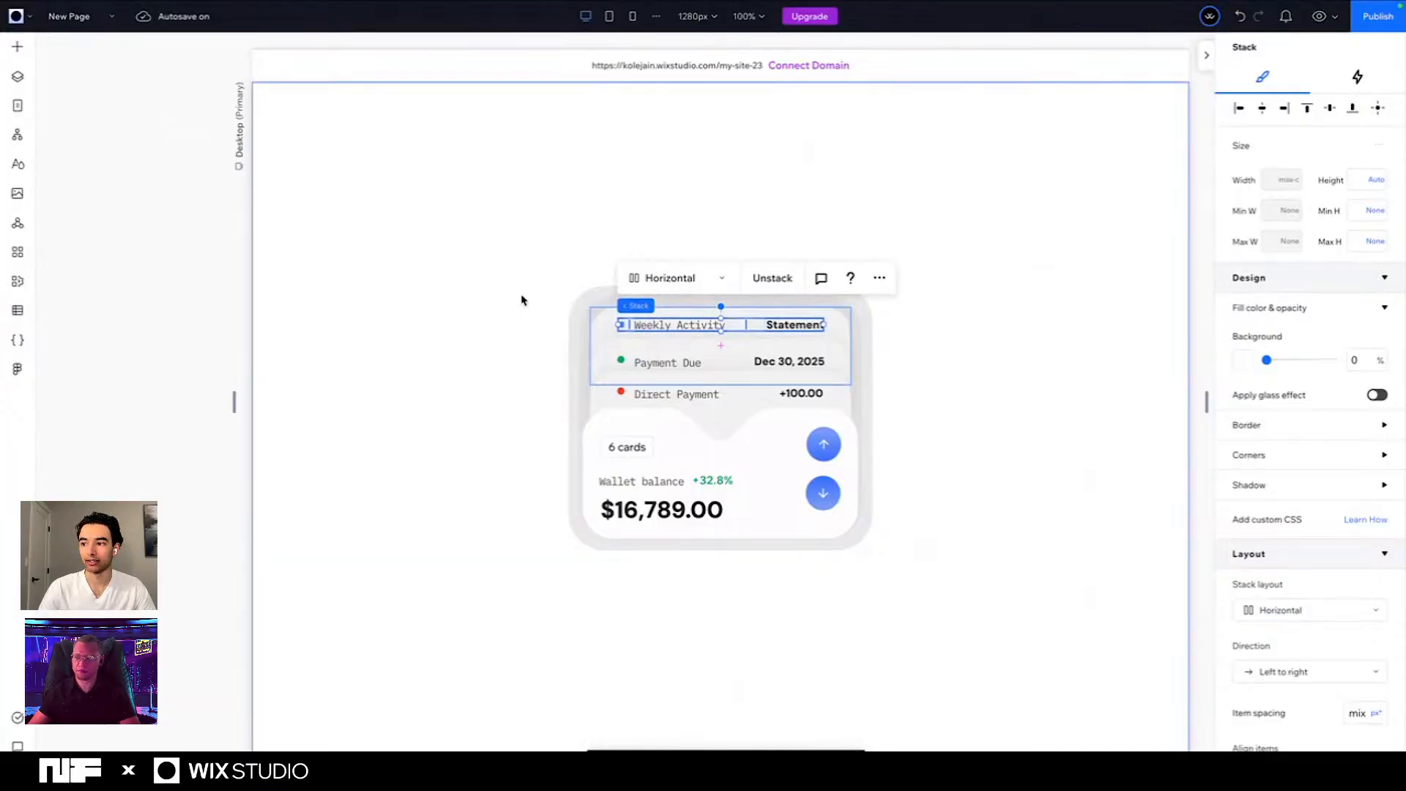
key("Delete")
- Vertically center the green dot, Payment Due and Dec 30, 2025 elements with each other and stack them
left_click(621, 359)
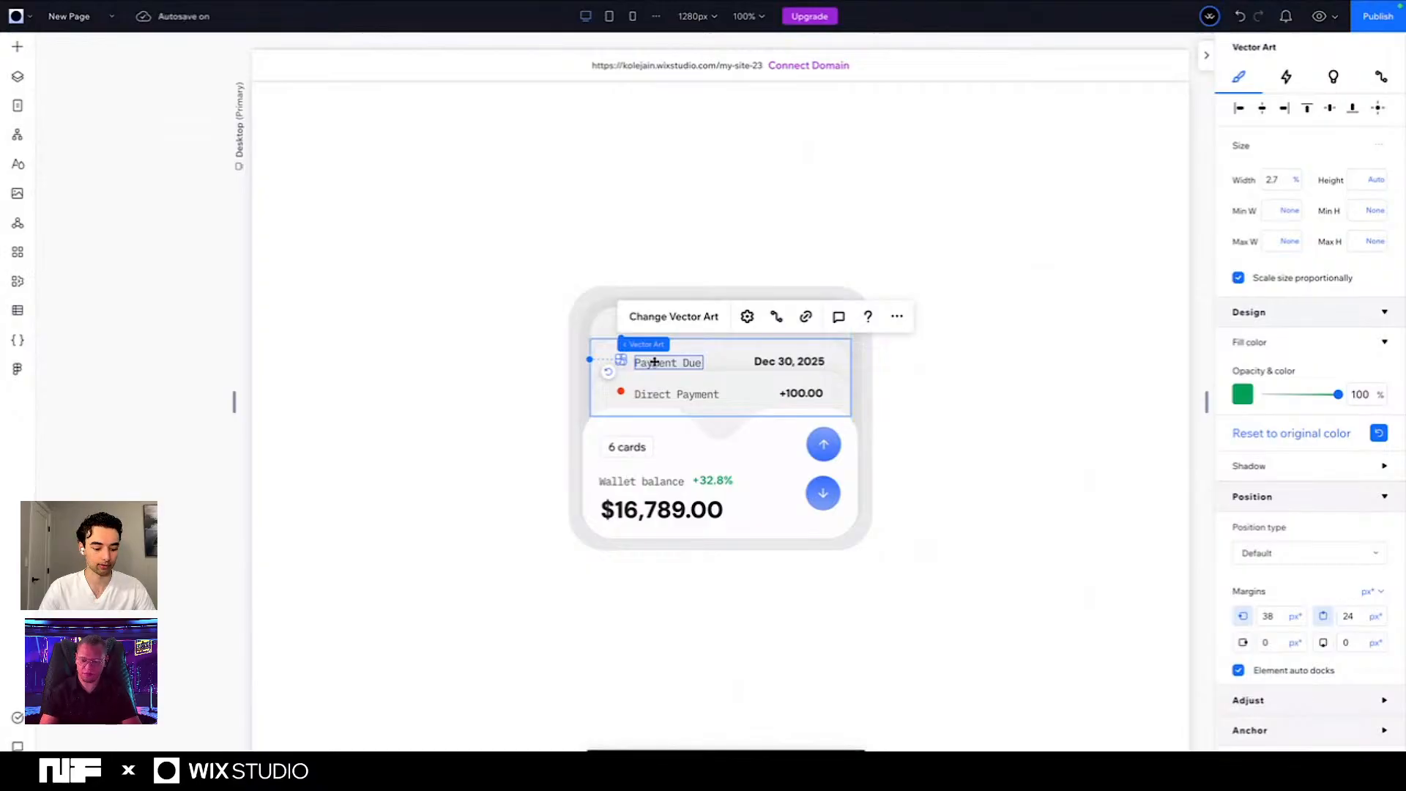
left_click(652, 362, "shift")
left_click(795, 362, "shift")
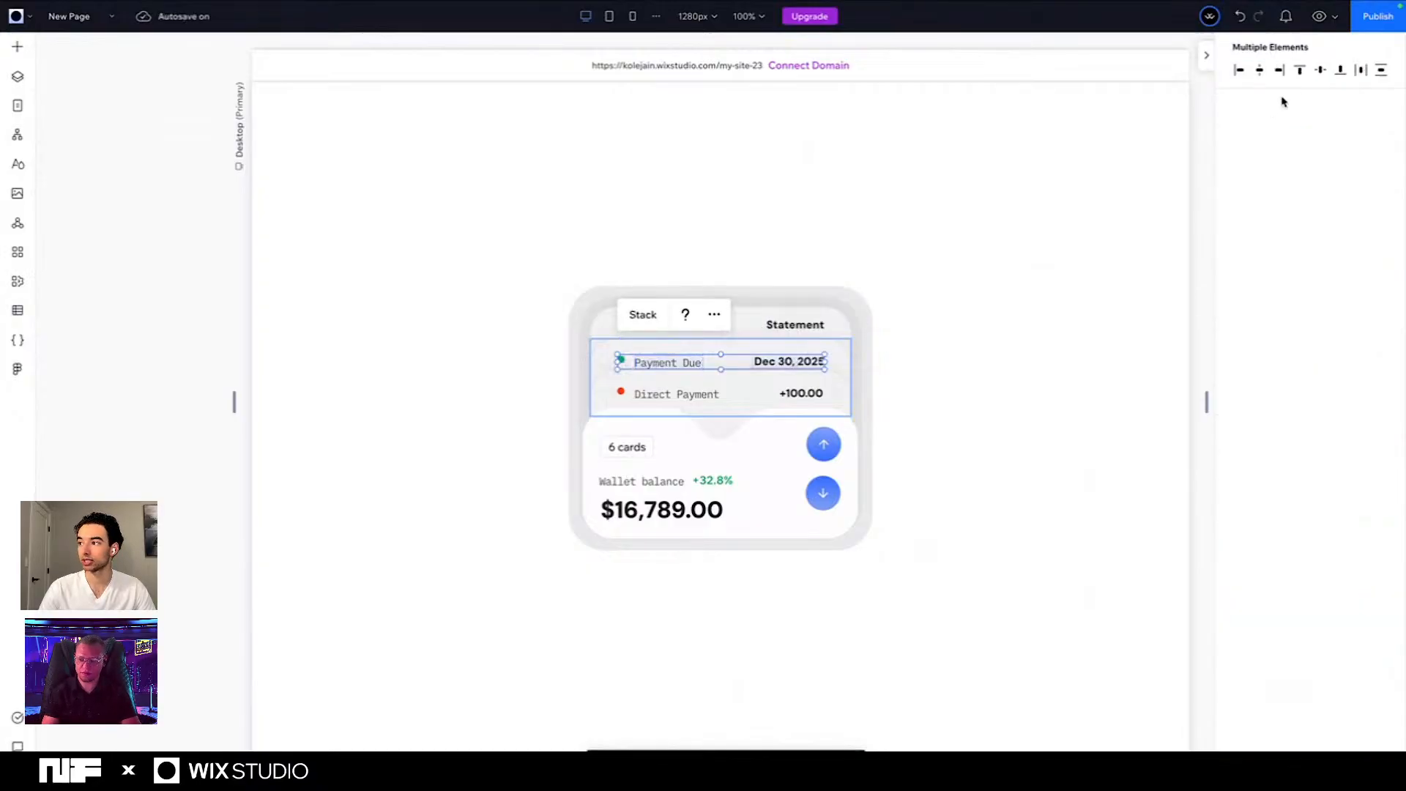
left_click(1321, 70)
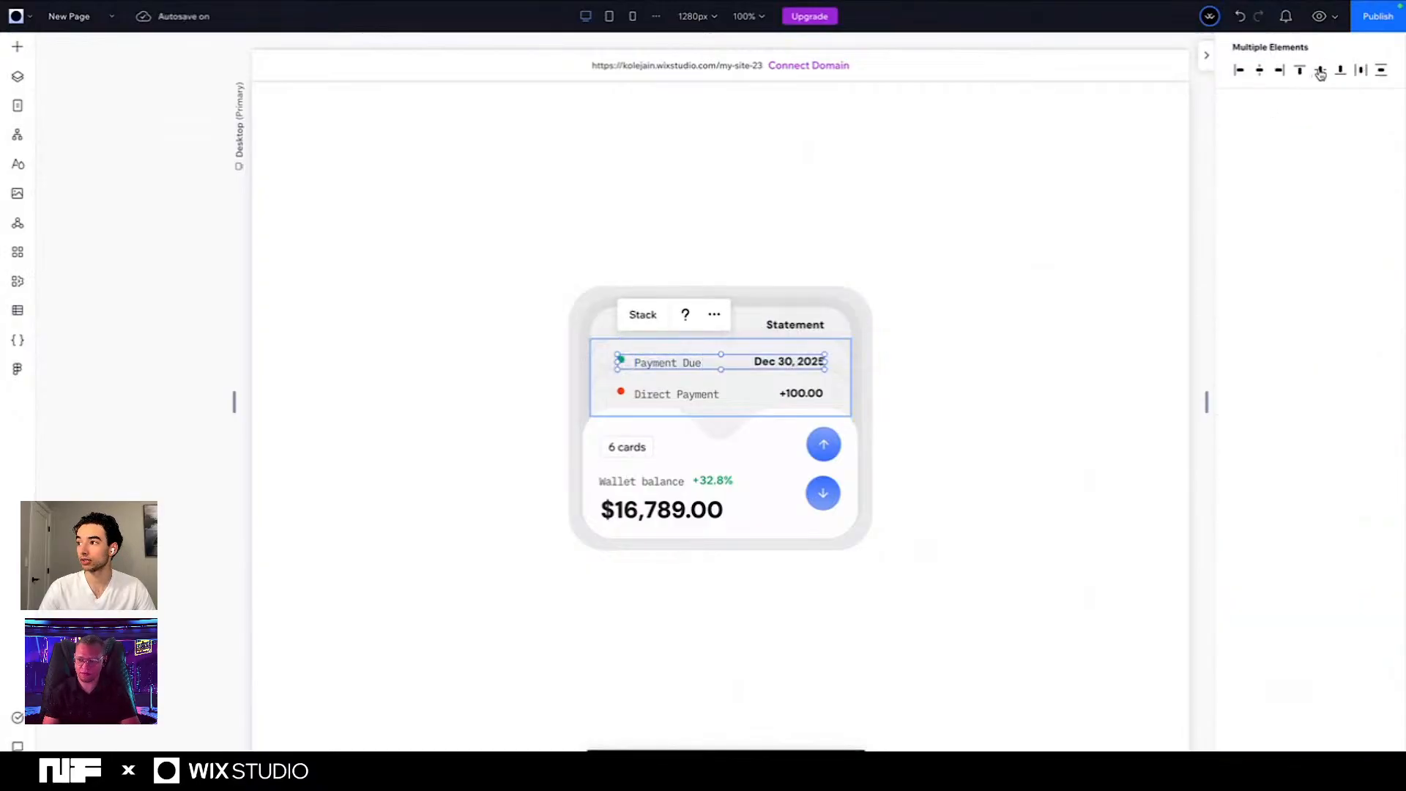
left_click(643, 317)
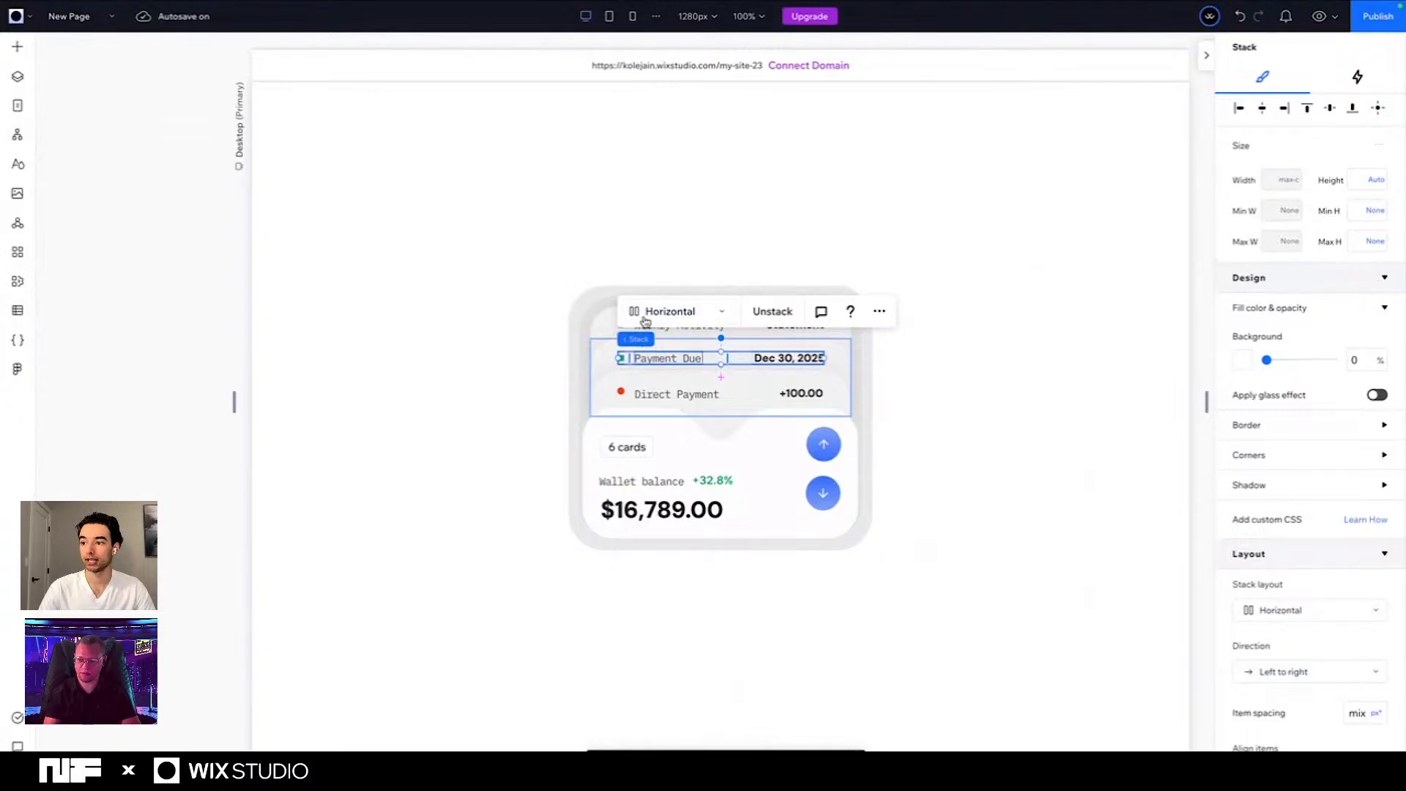
- Vertically center the red dot, Direct Payment and +100.00 elements with each other and stack them
left_click(621, 393)
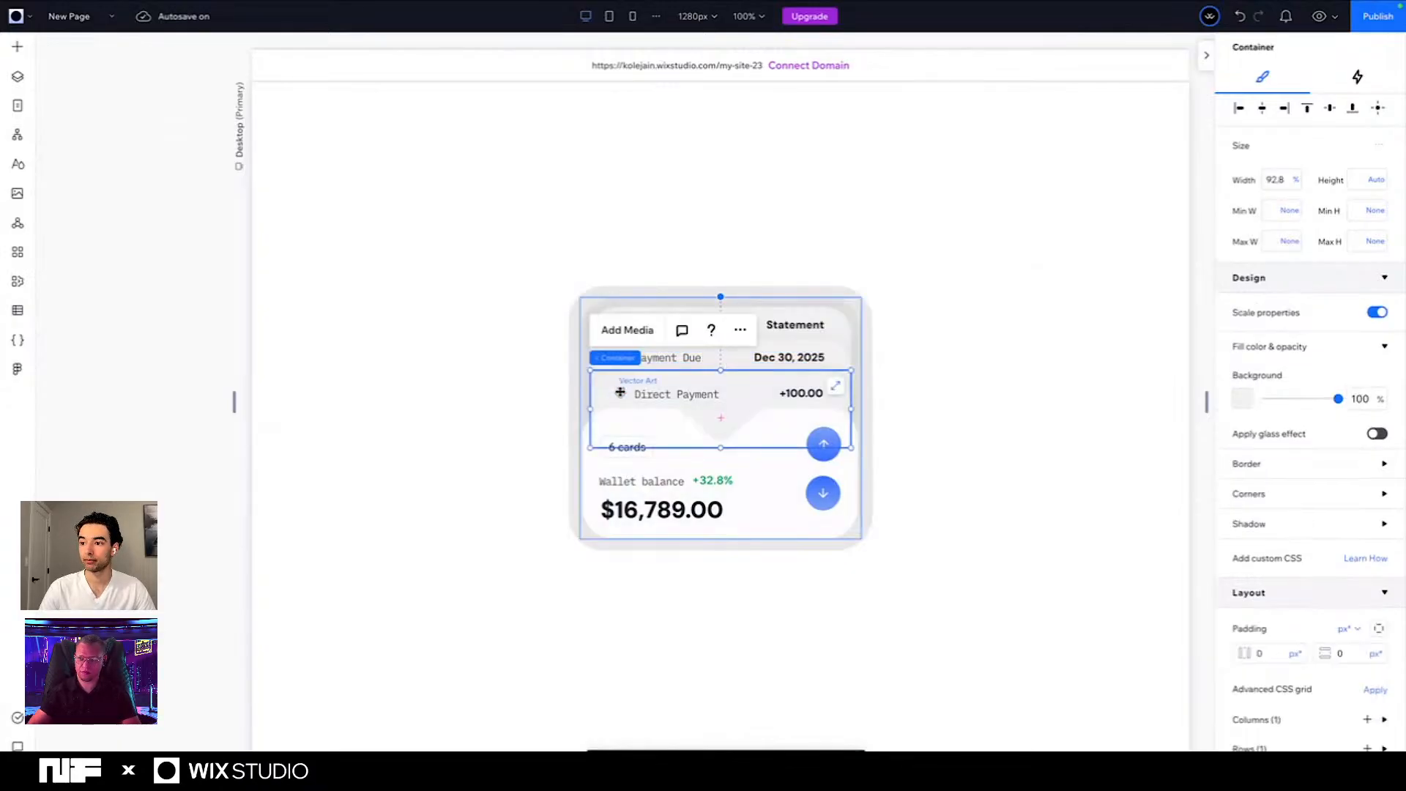
left_click(621, 394)
left_click(659, 396, "shift")
left_click(815, 393, "shift")
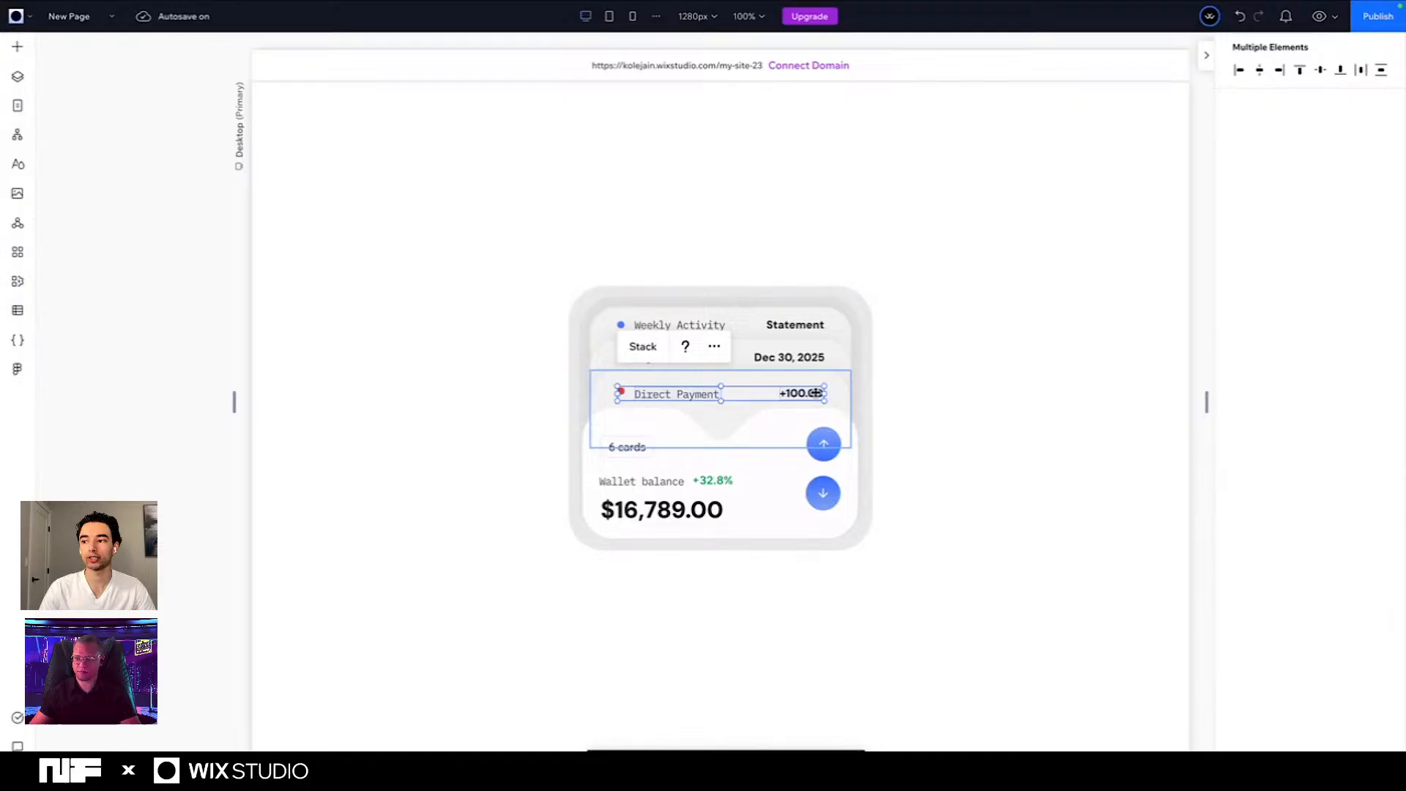
left_click(1319, 70)
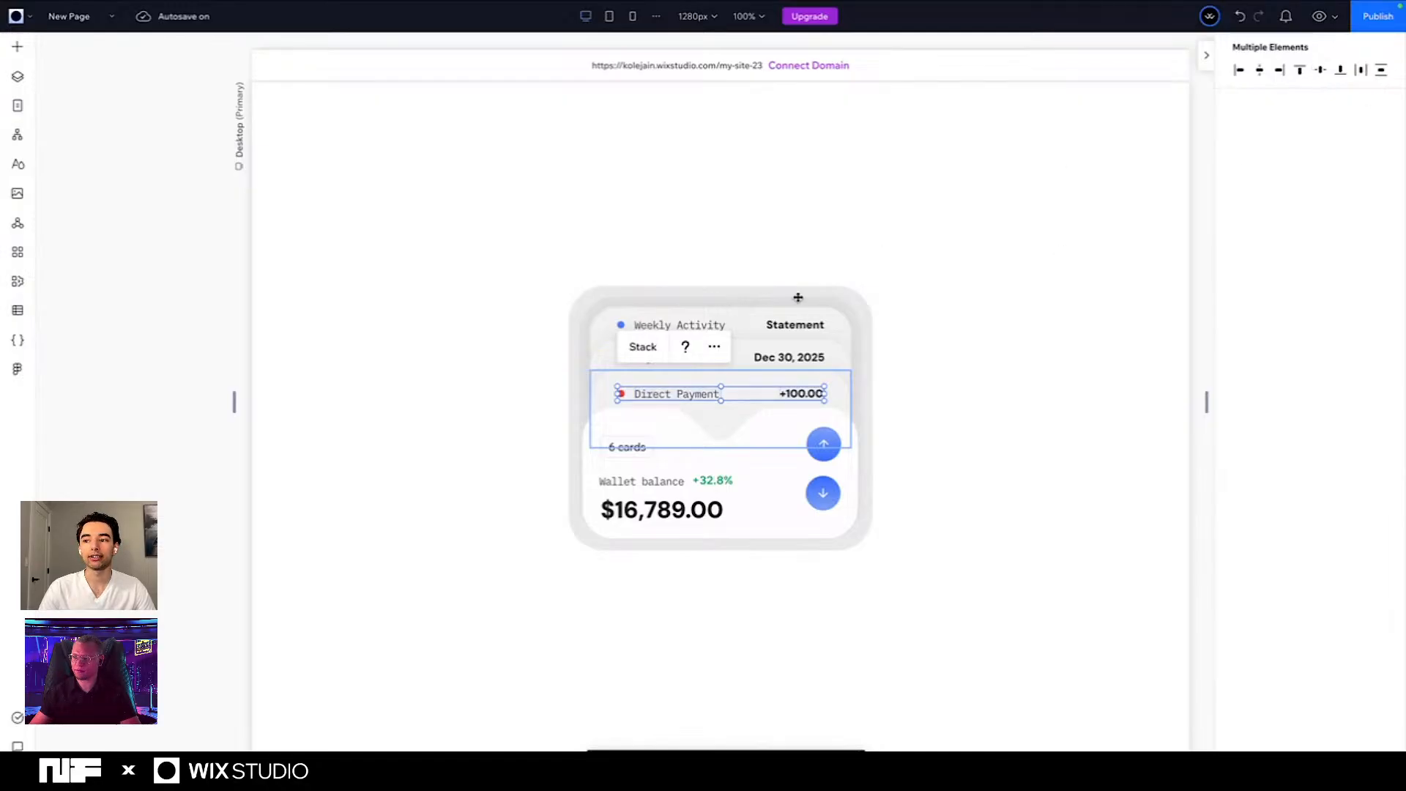
left_click(642, 347)
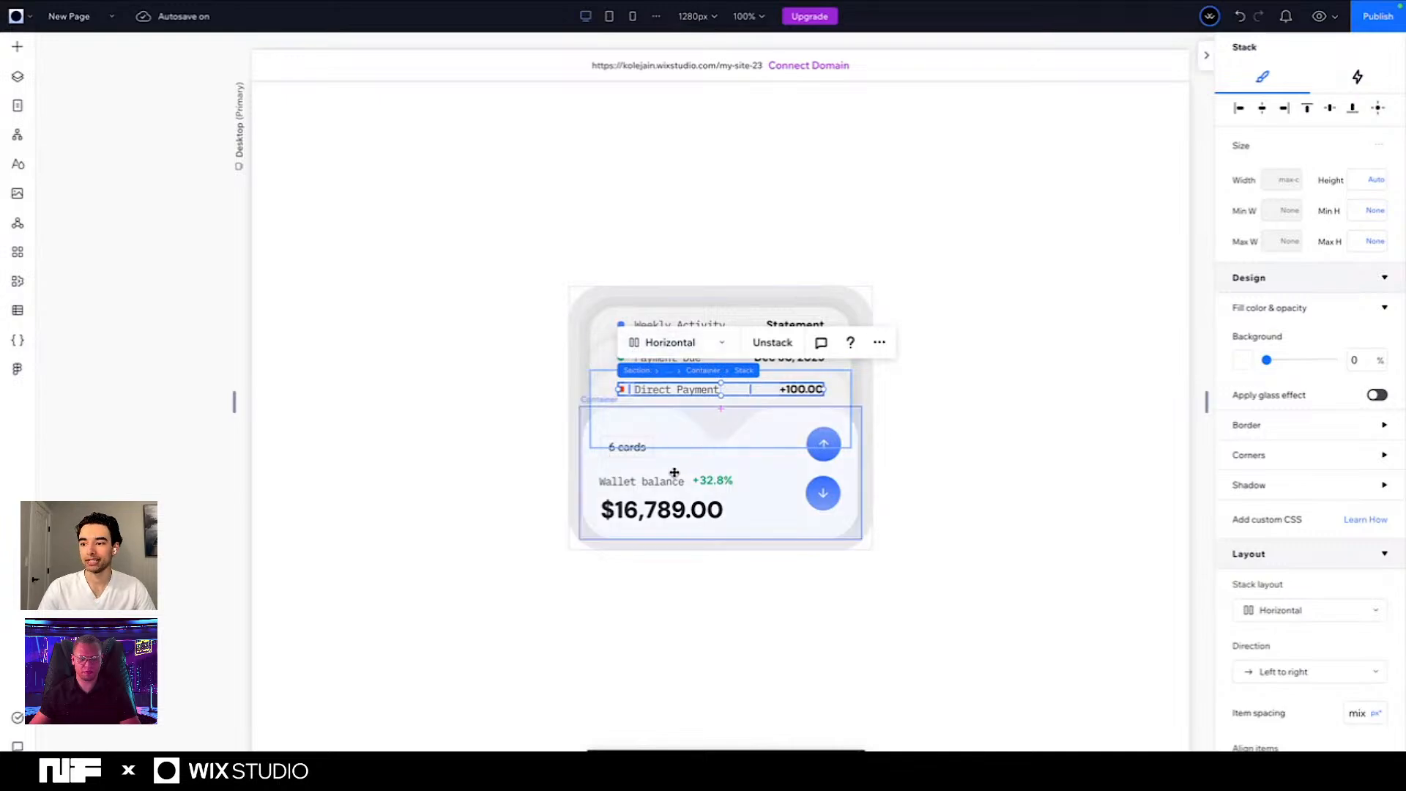
- Give the card's inner container behind the stacked rows a conic gradient background using the saved orange, blue and pink gradient
left_click(645, 474)
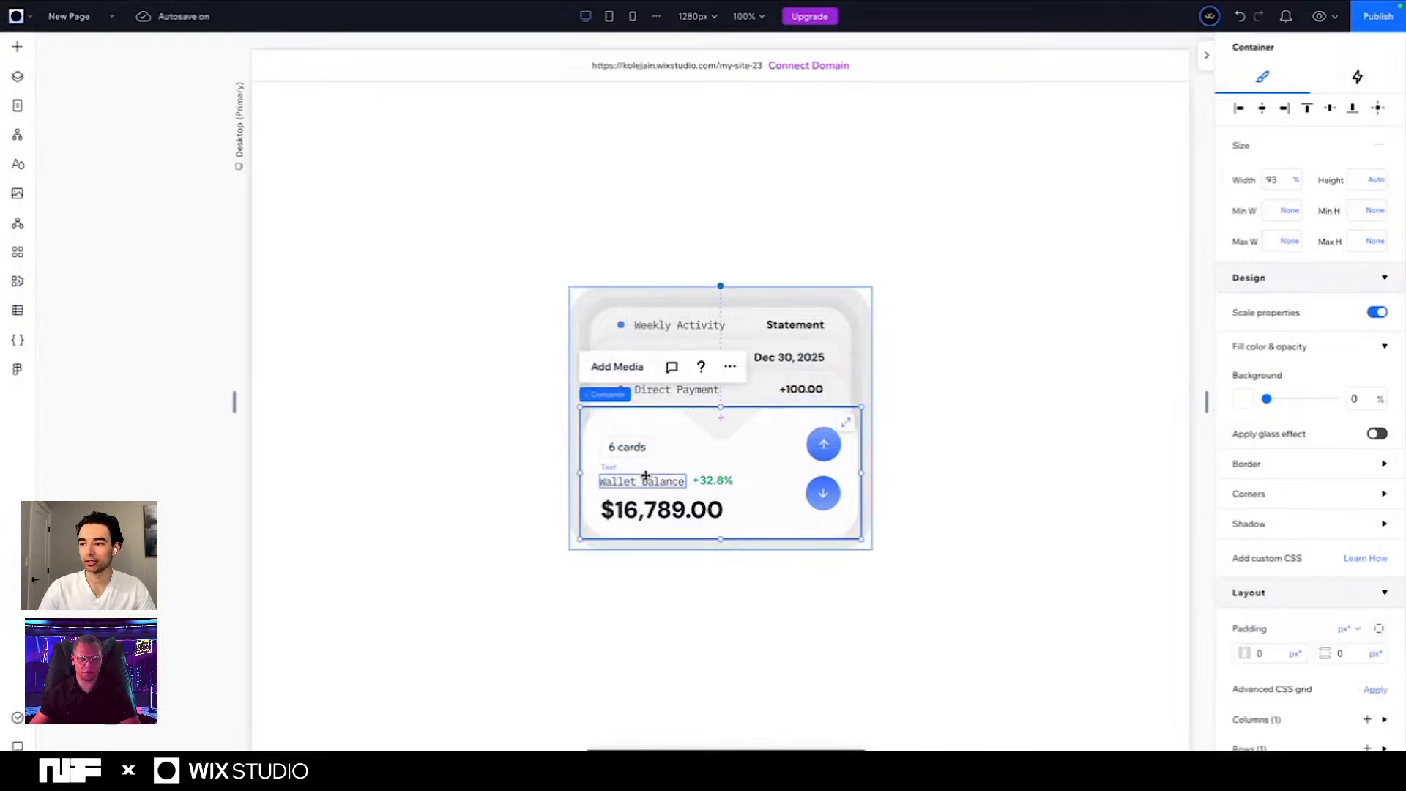
left_click(687, 439)
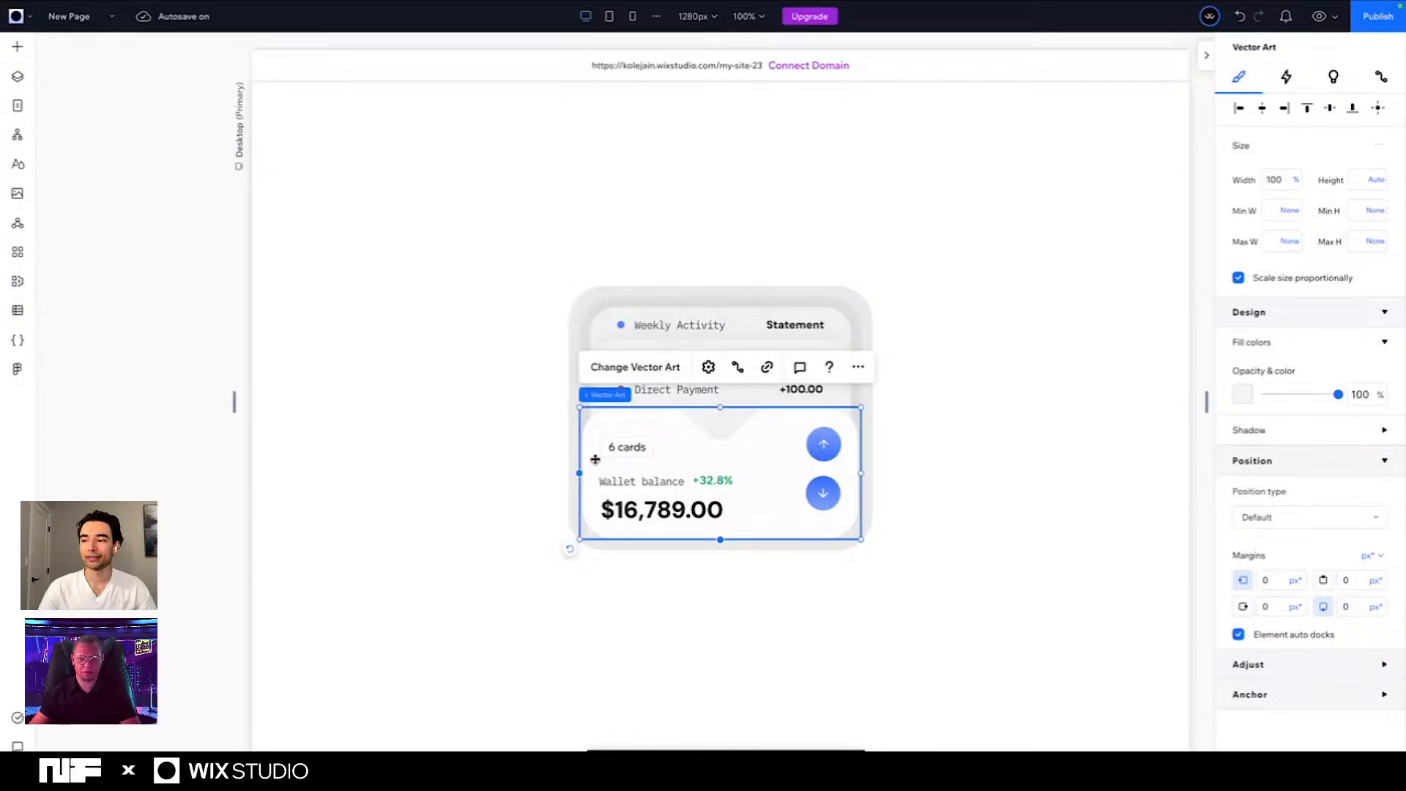
left_click(586, 316)
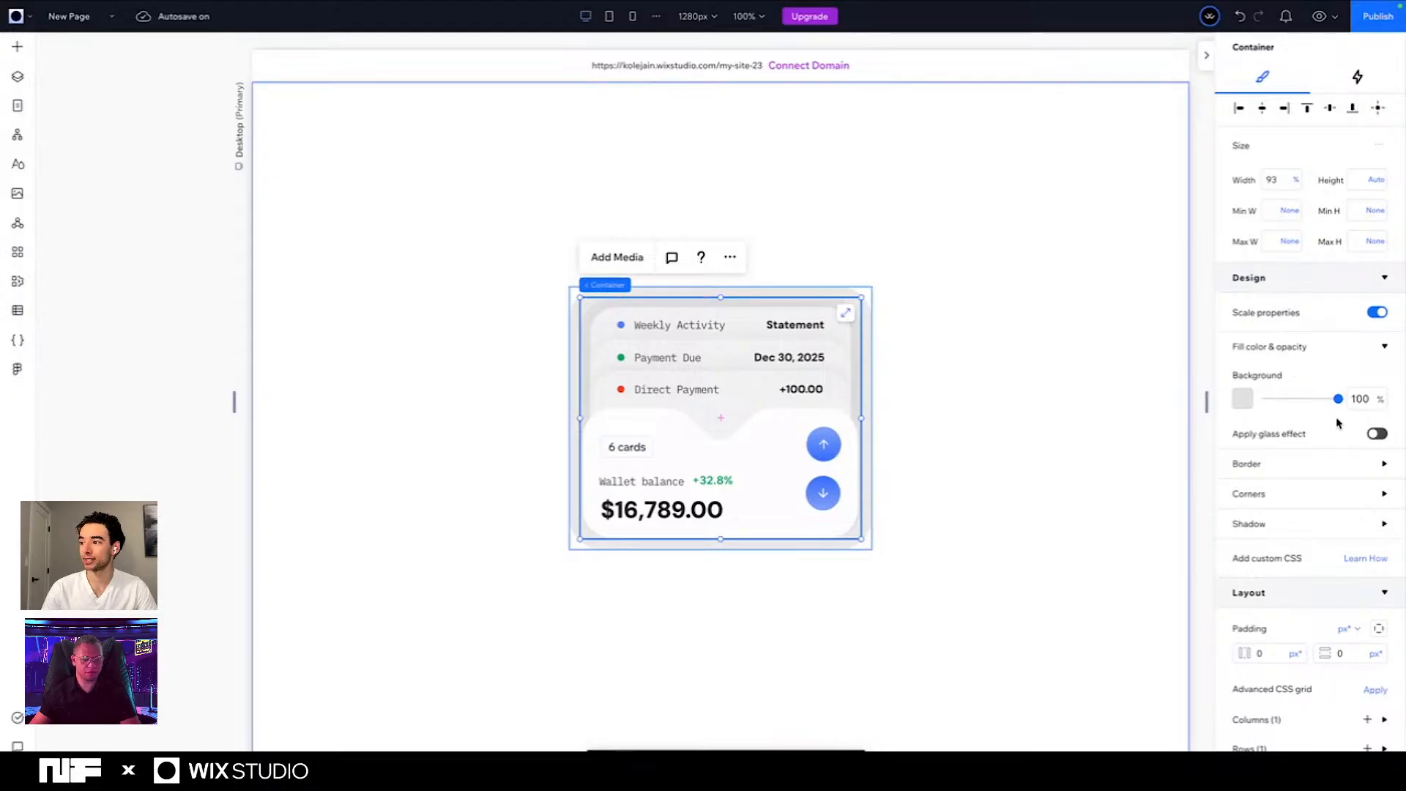
left_click(1242, 399)
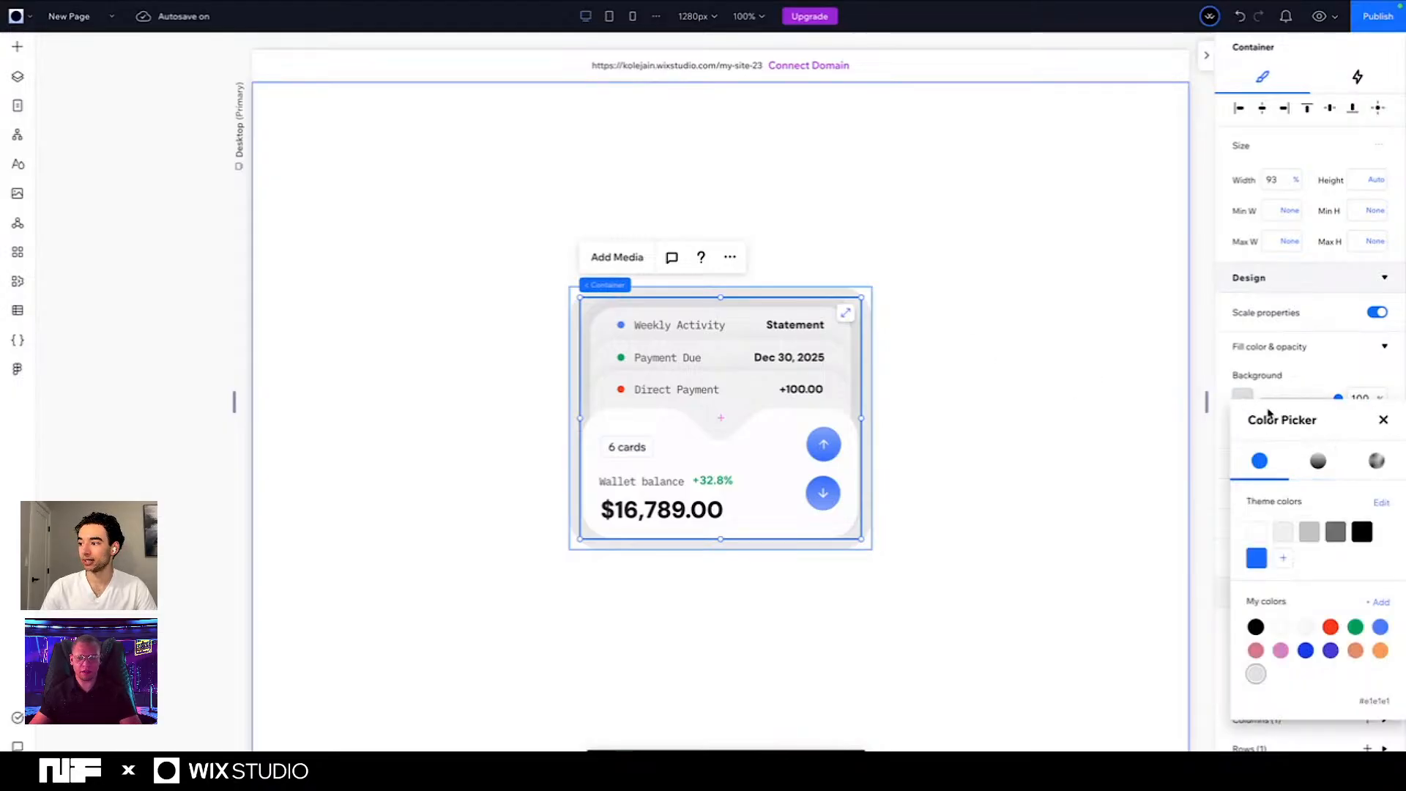
left_click_drag(1300, 422, 923, 243)
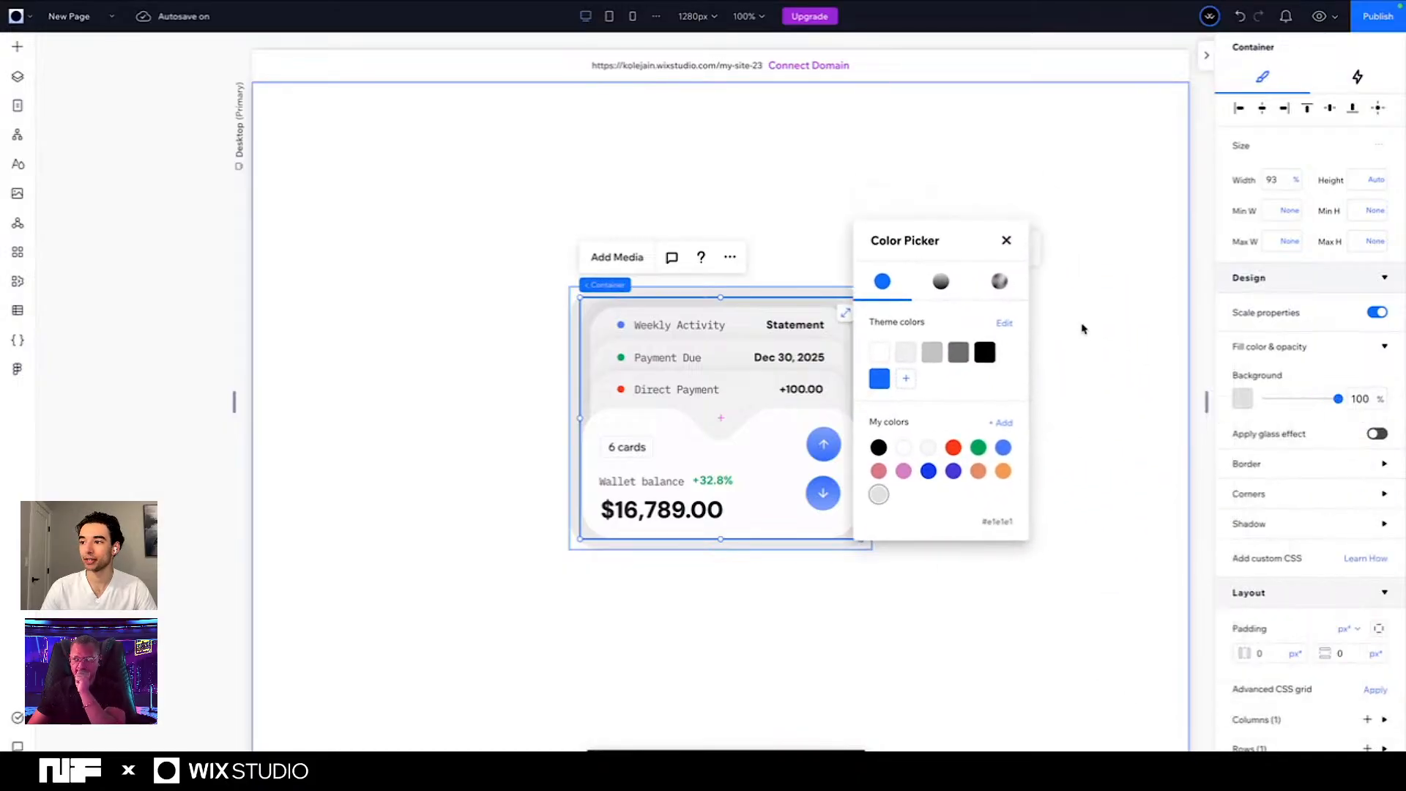
left_click(943, 287)
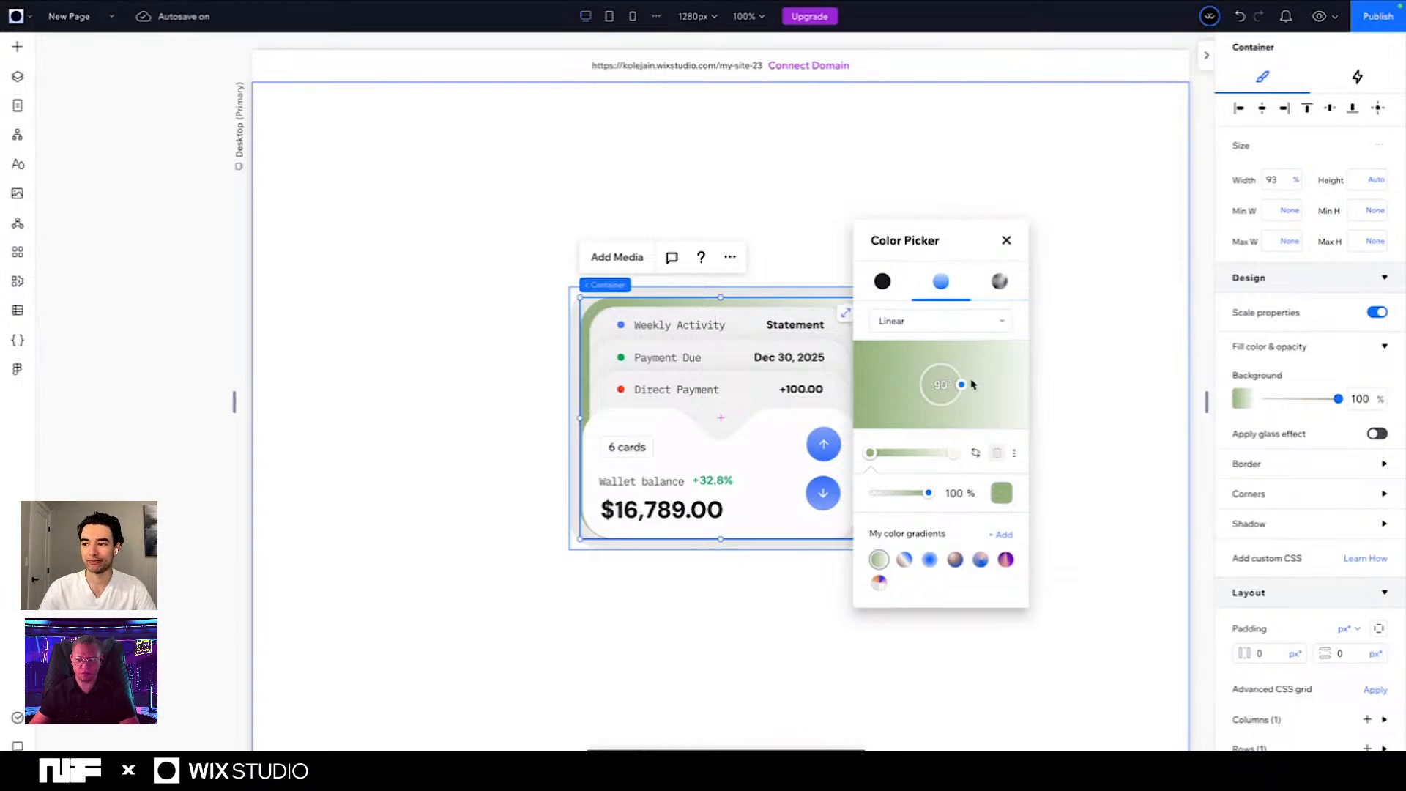
left_click(911, 323)
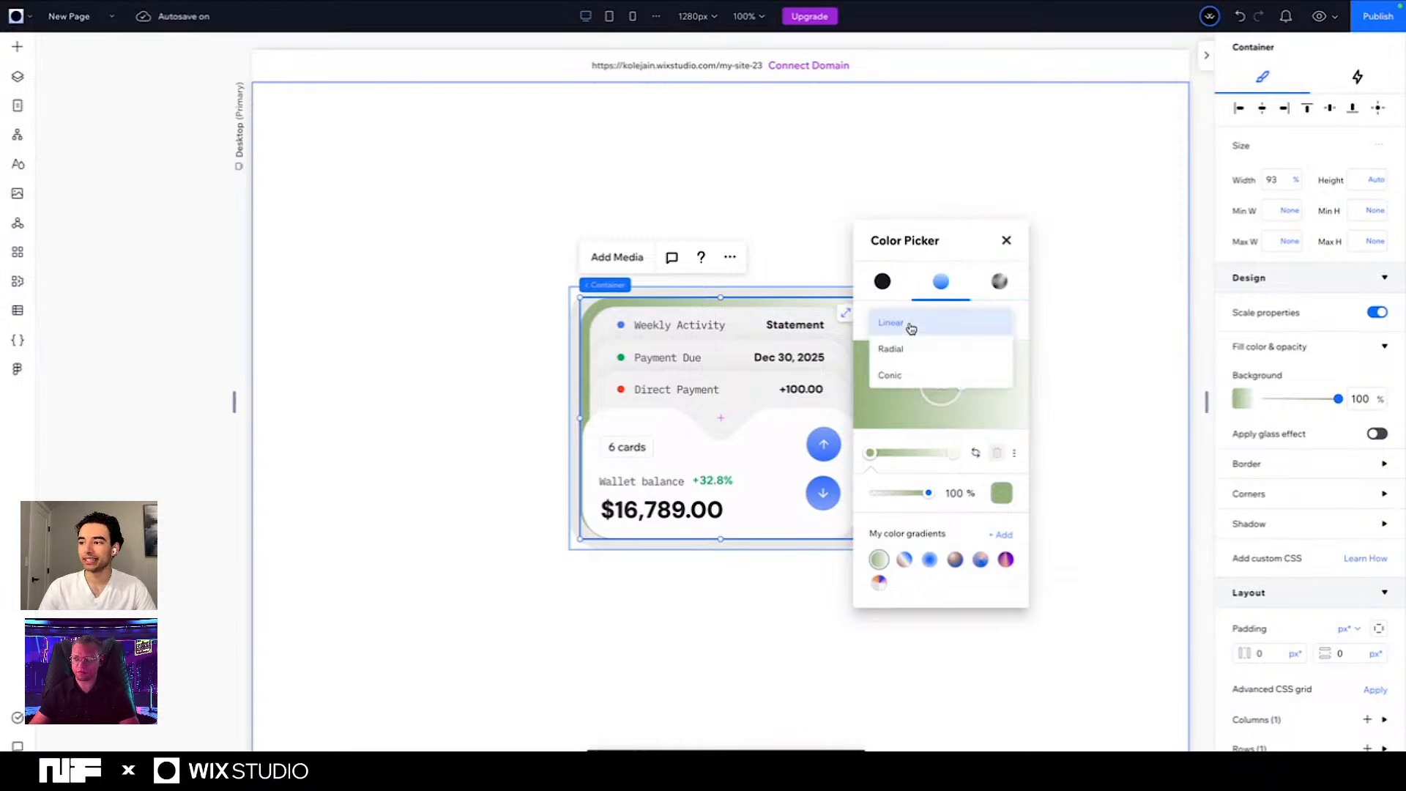
left_click(910, 375)
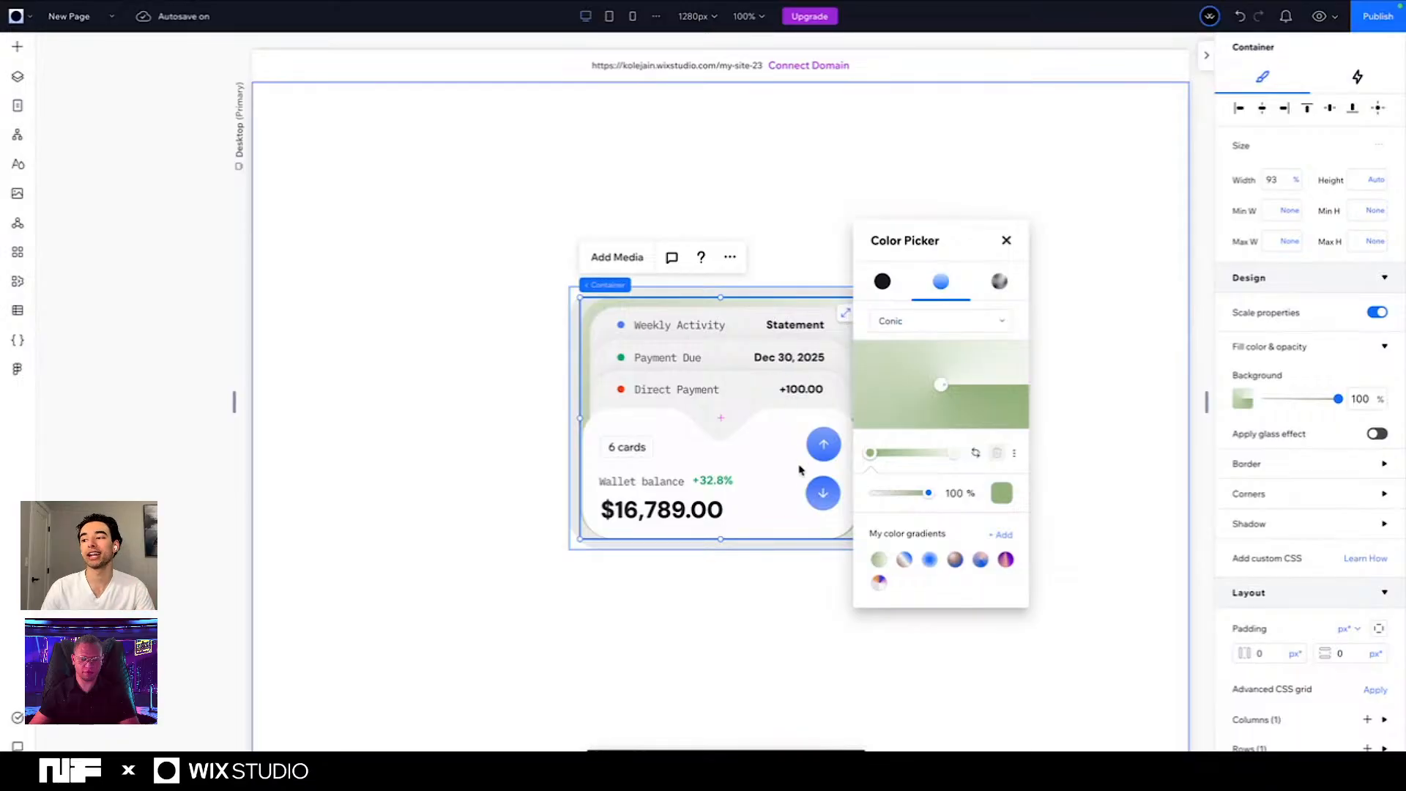
left_click(878, 583)
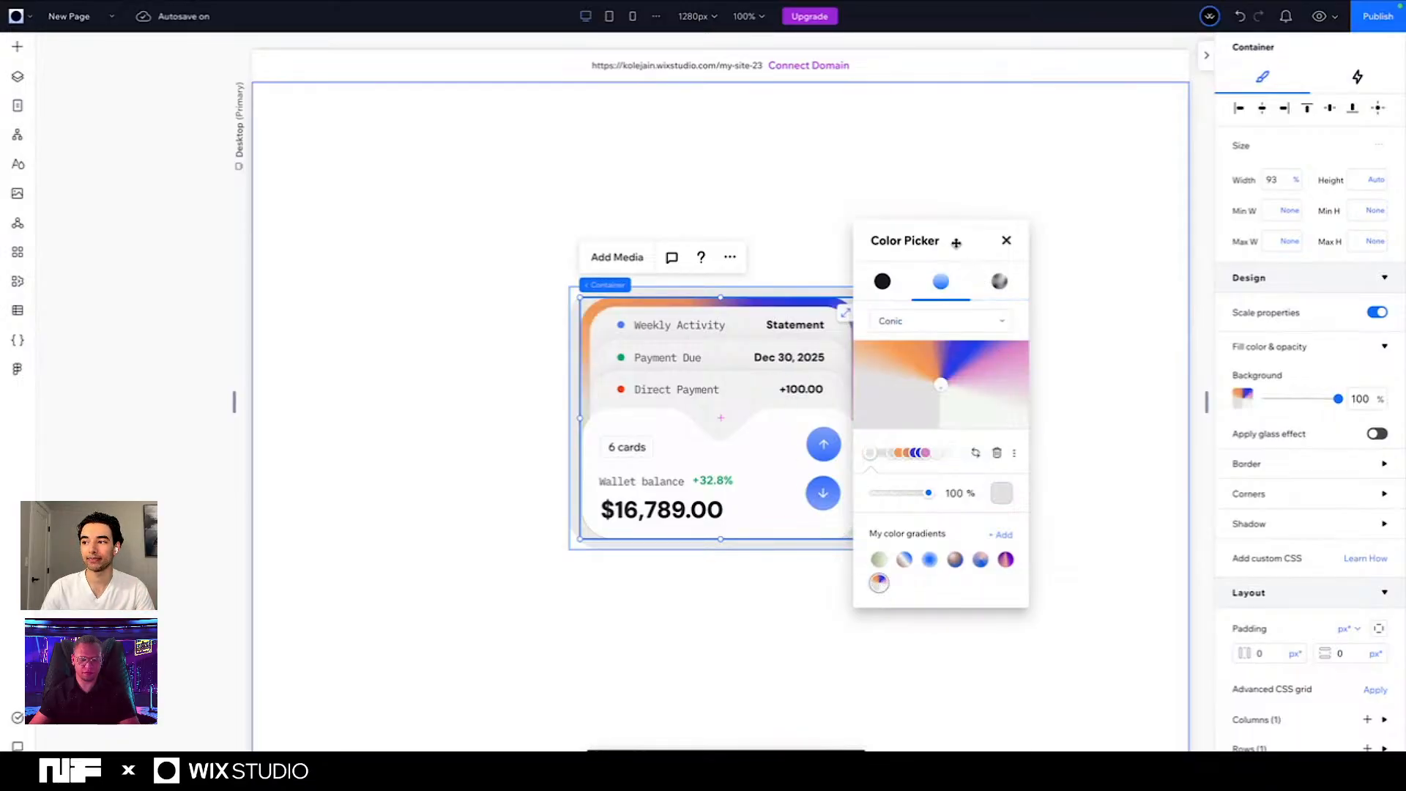
left_click_drag(956, 241, 1036, 242)
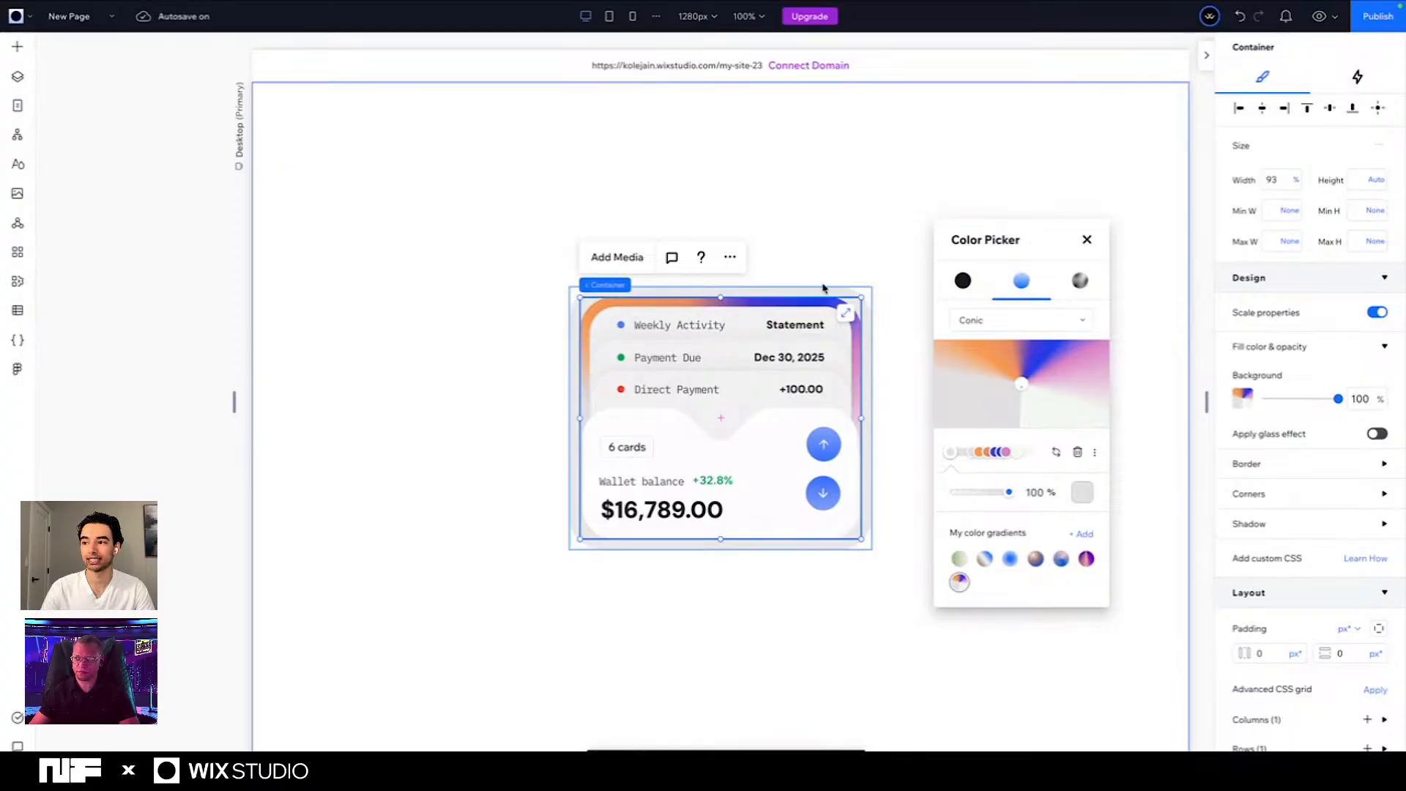
- Examine the conic gradient's color stops and compare them with the angular fill of the card's background rectangle in Figma
left_click(972, 454)
left_click(980, 454)
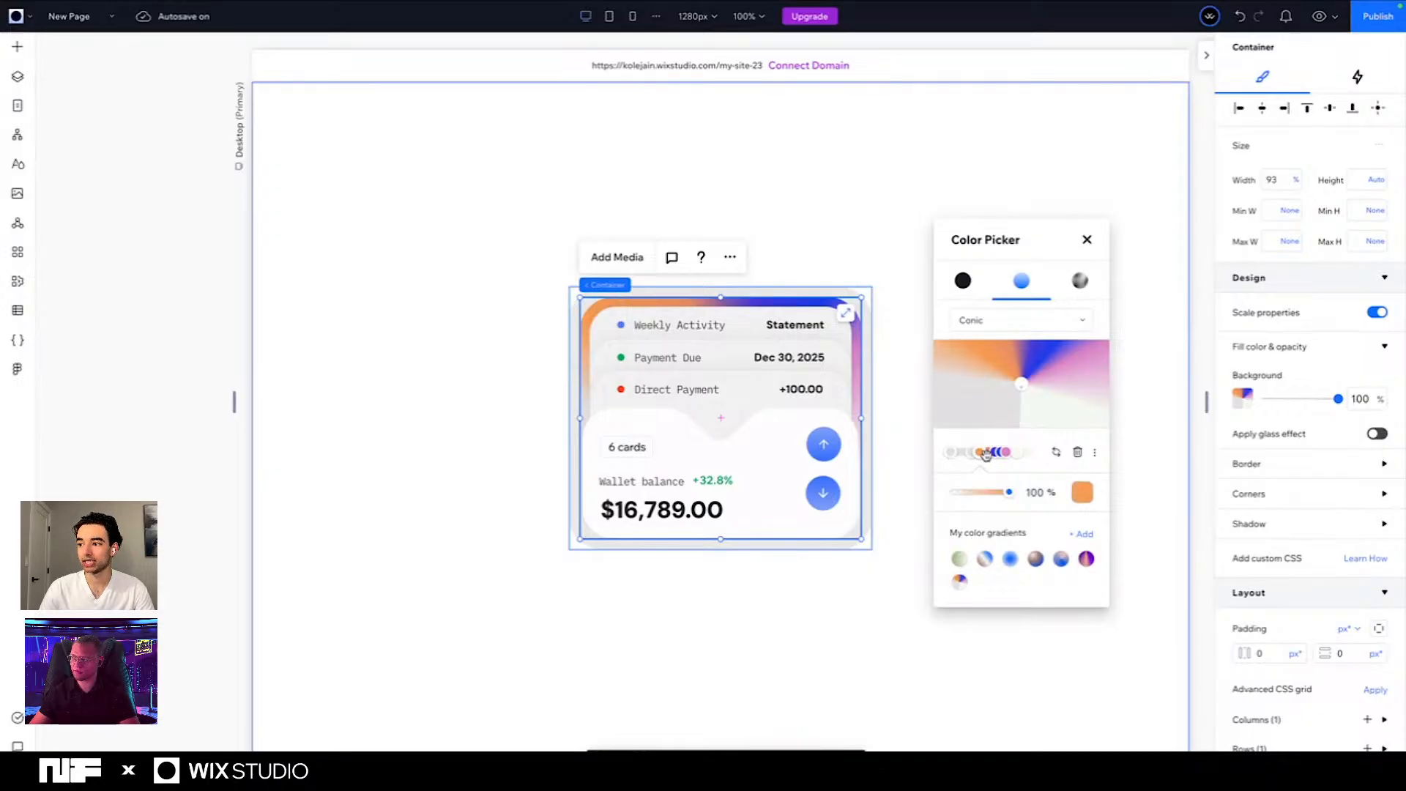
left_click(996, 452)
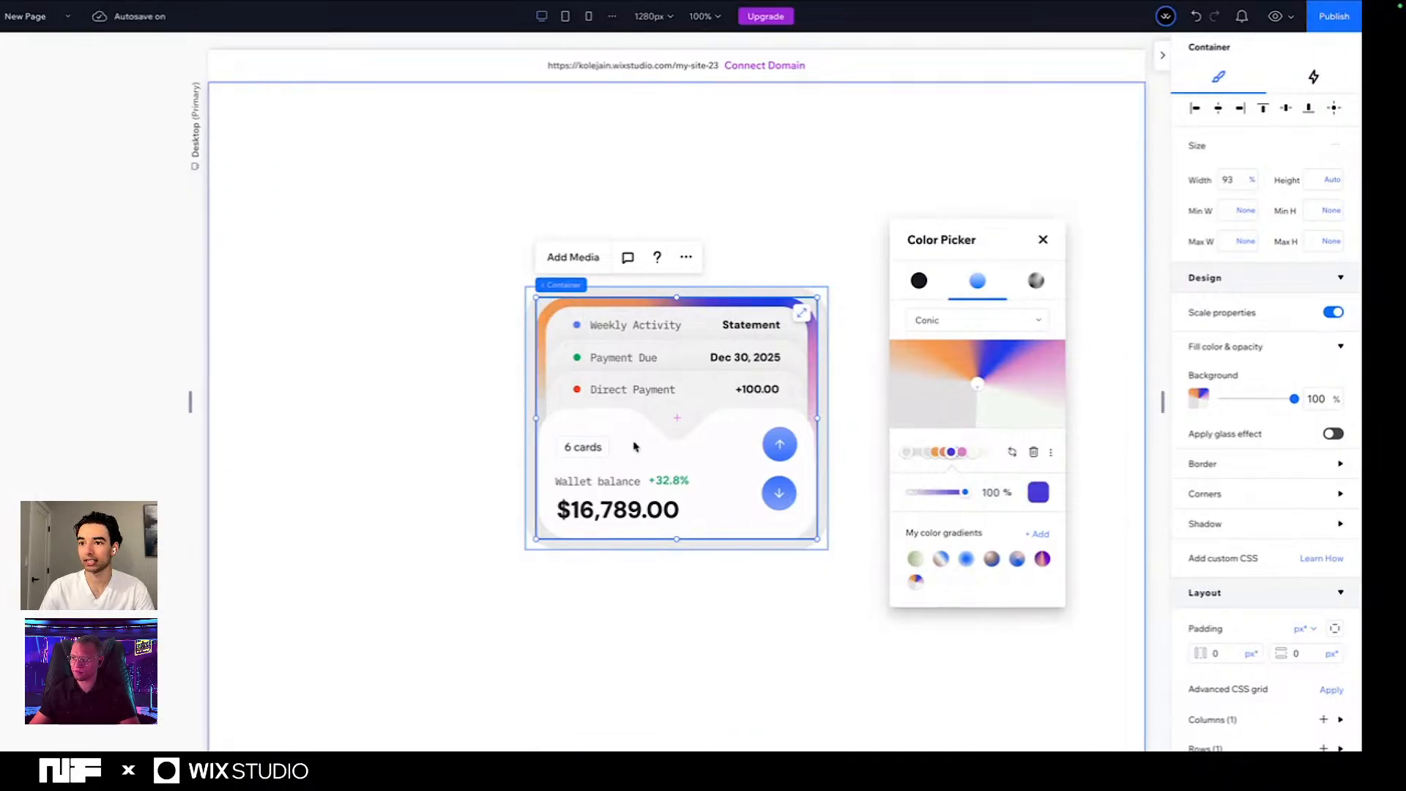
key("ctrl+Right")
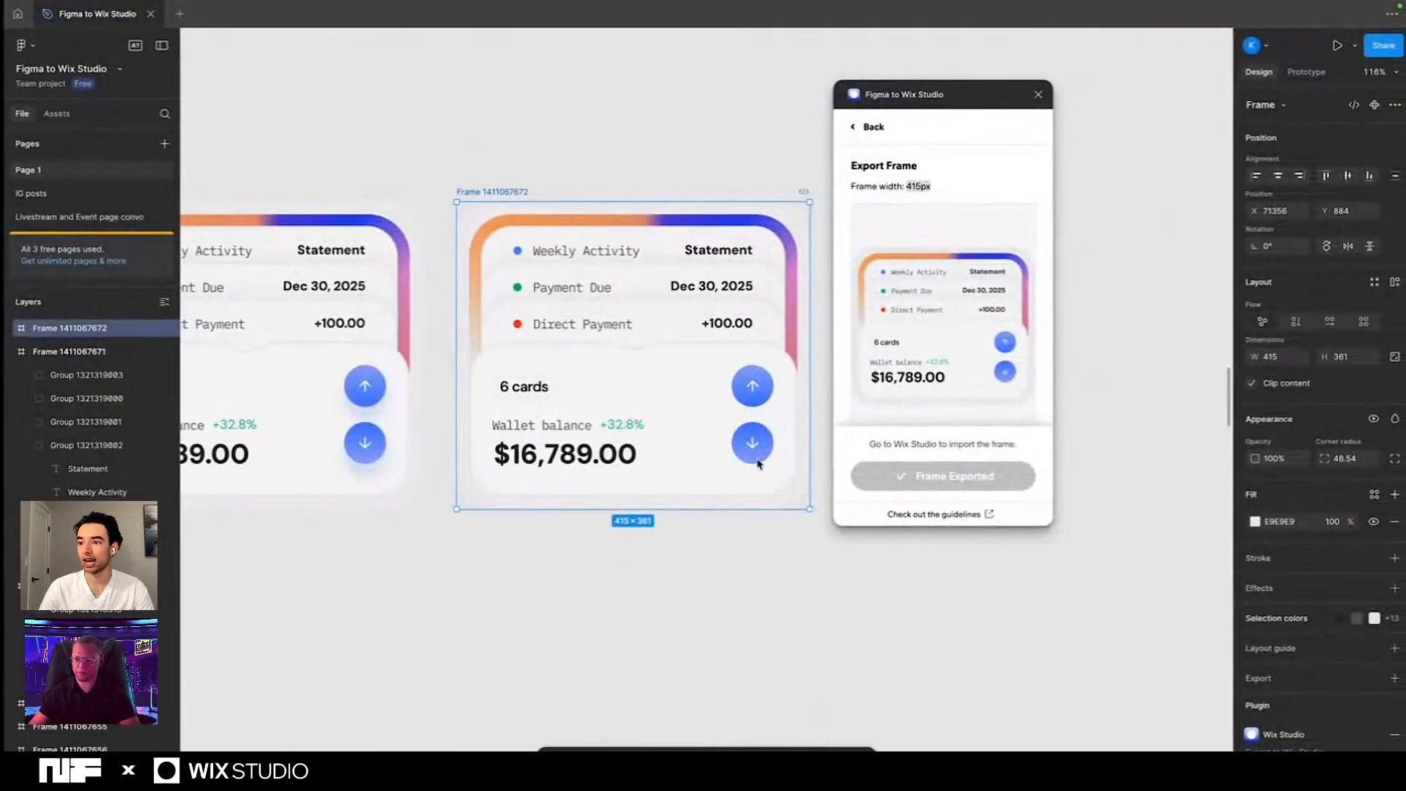
left_click(759, 464)
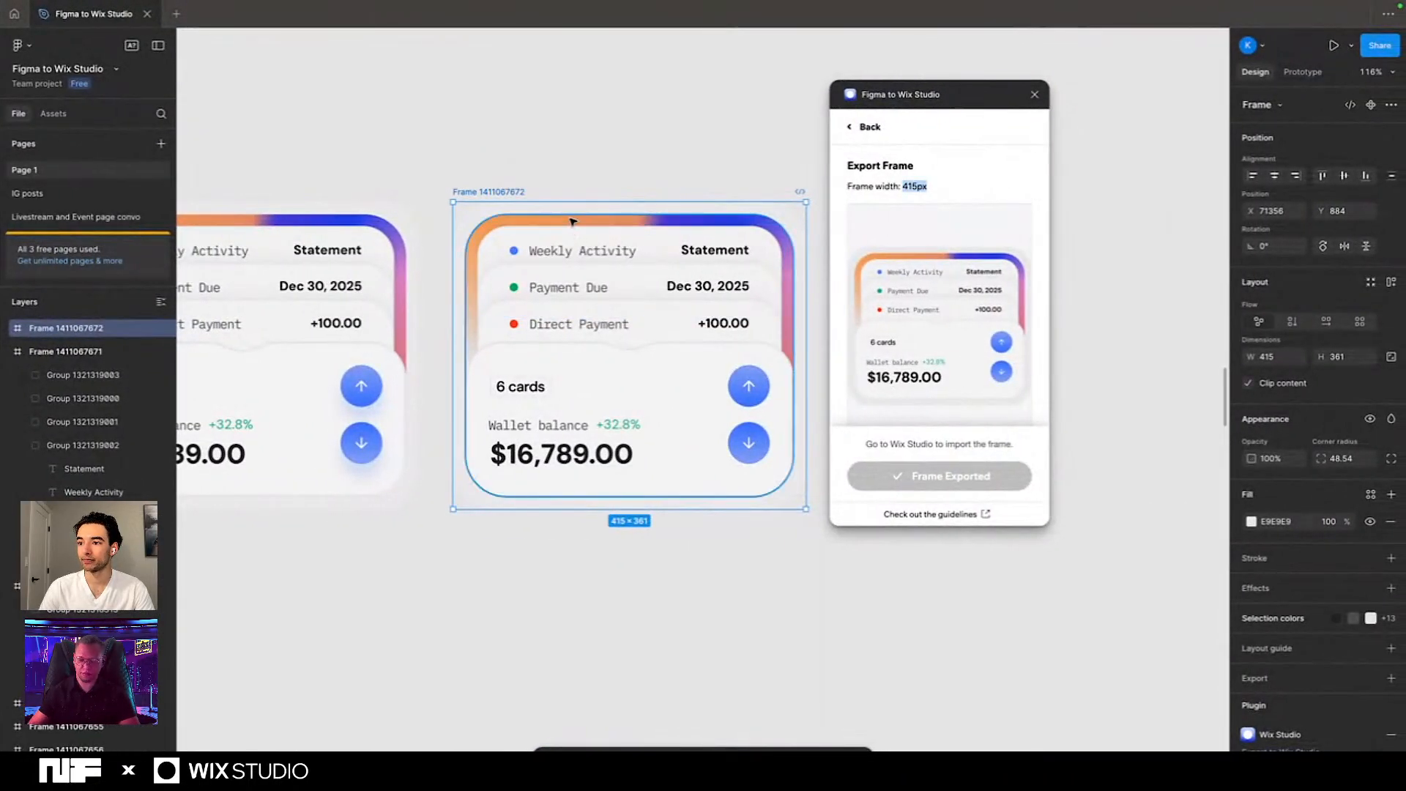
left_click(1252, 519)
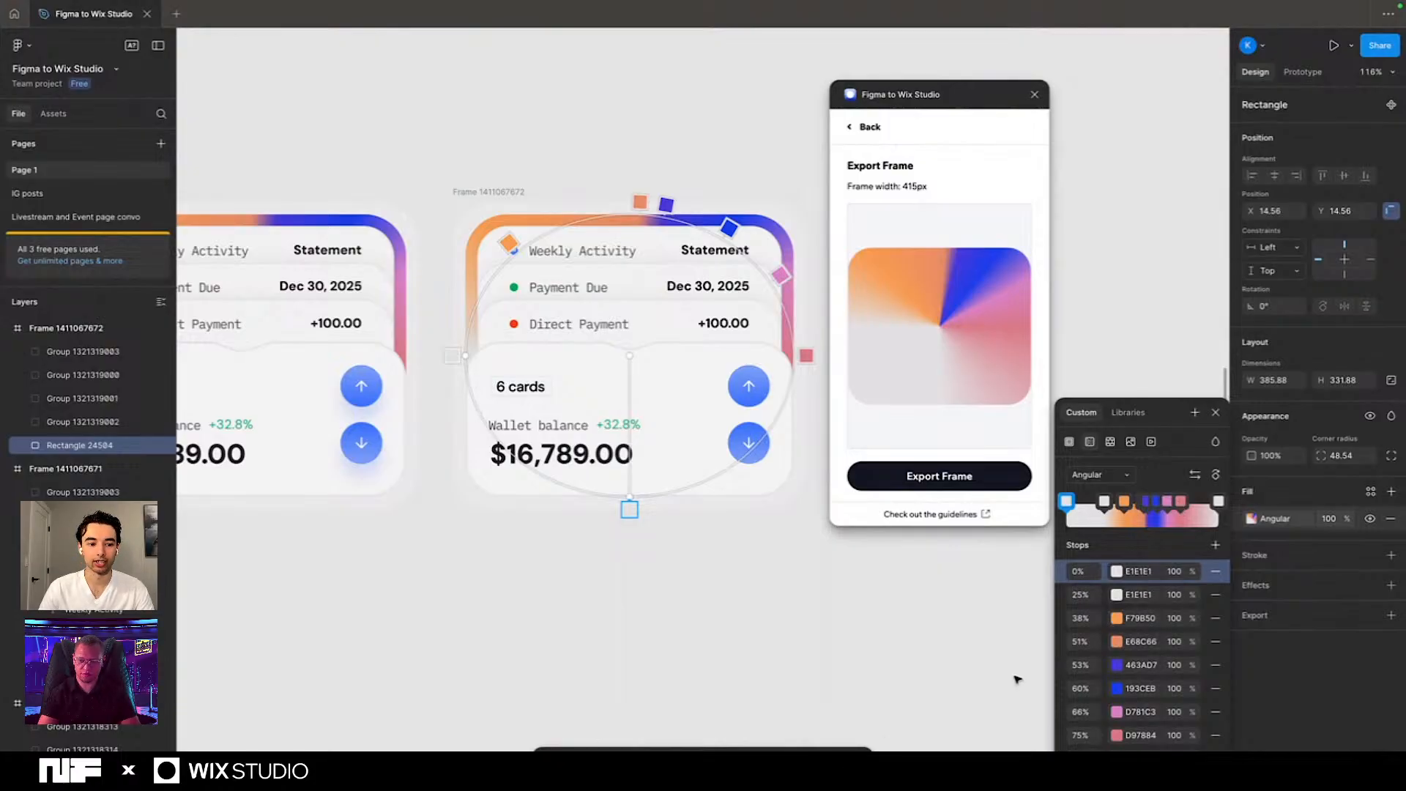
key("ctrl+Left")
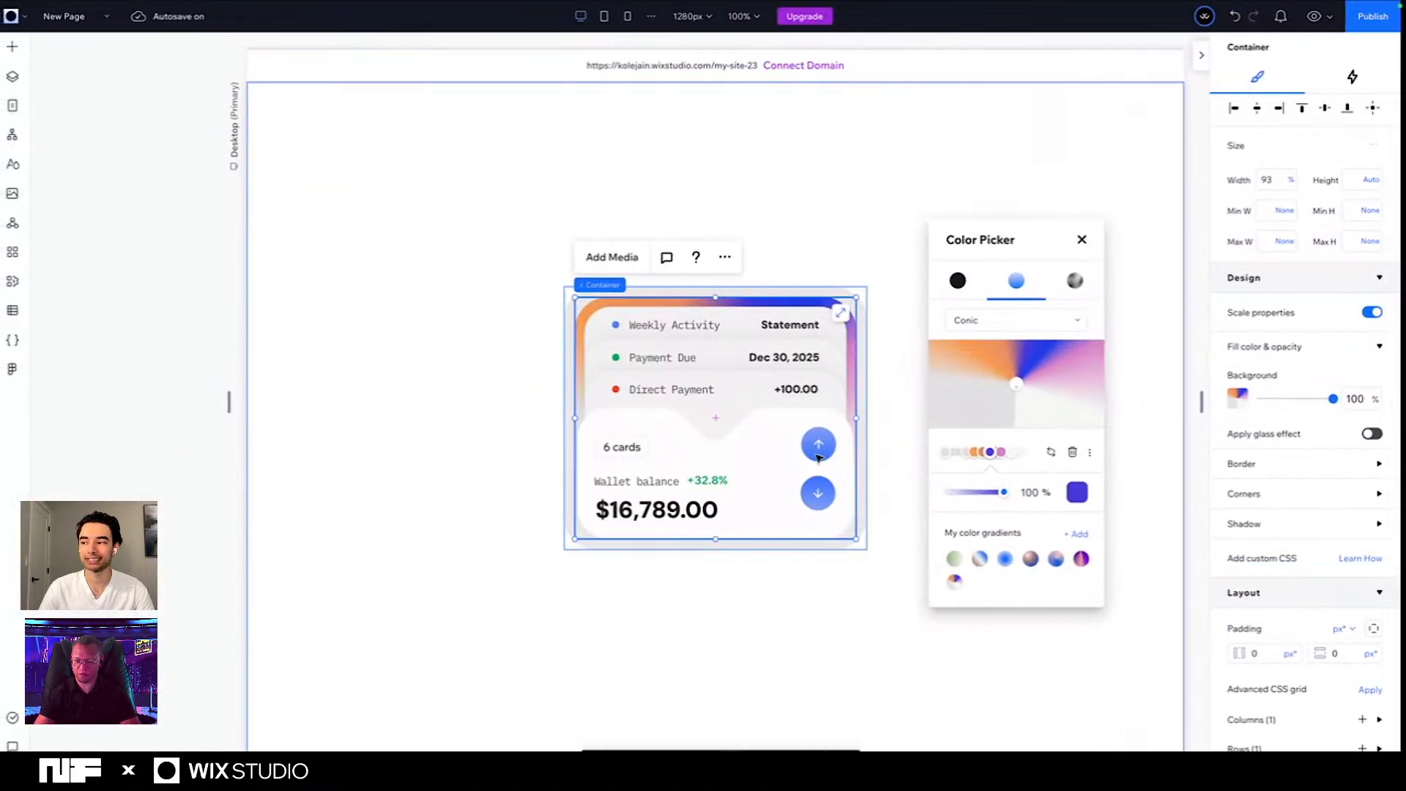
left_click(1082, 240)
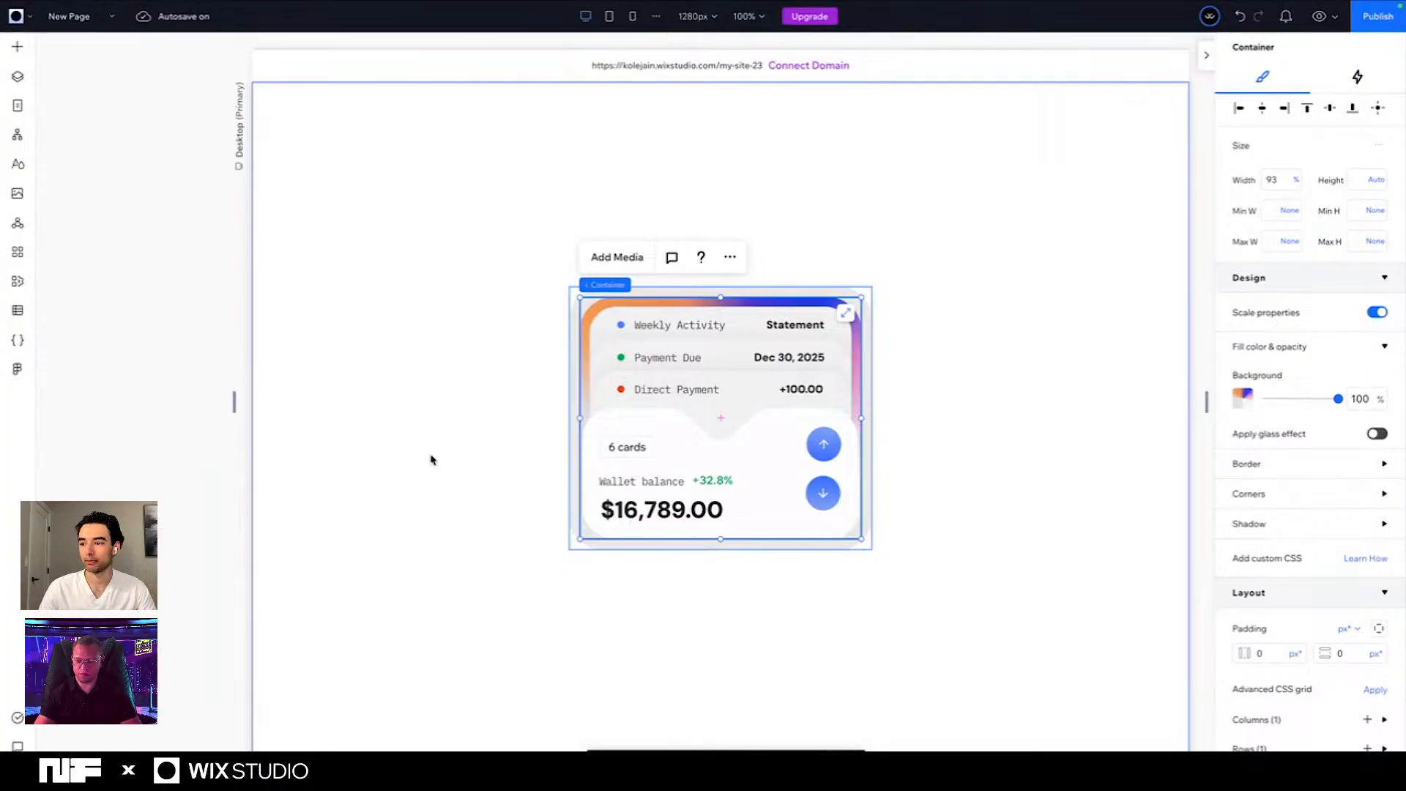
- Apply a shadow to the blue dot vector in the Weekly Activity stack and set its angle to 180°
left_click(622, 326)
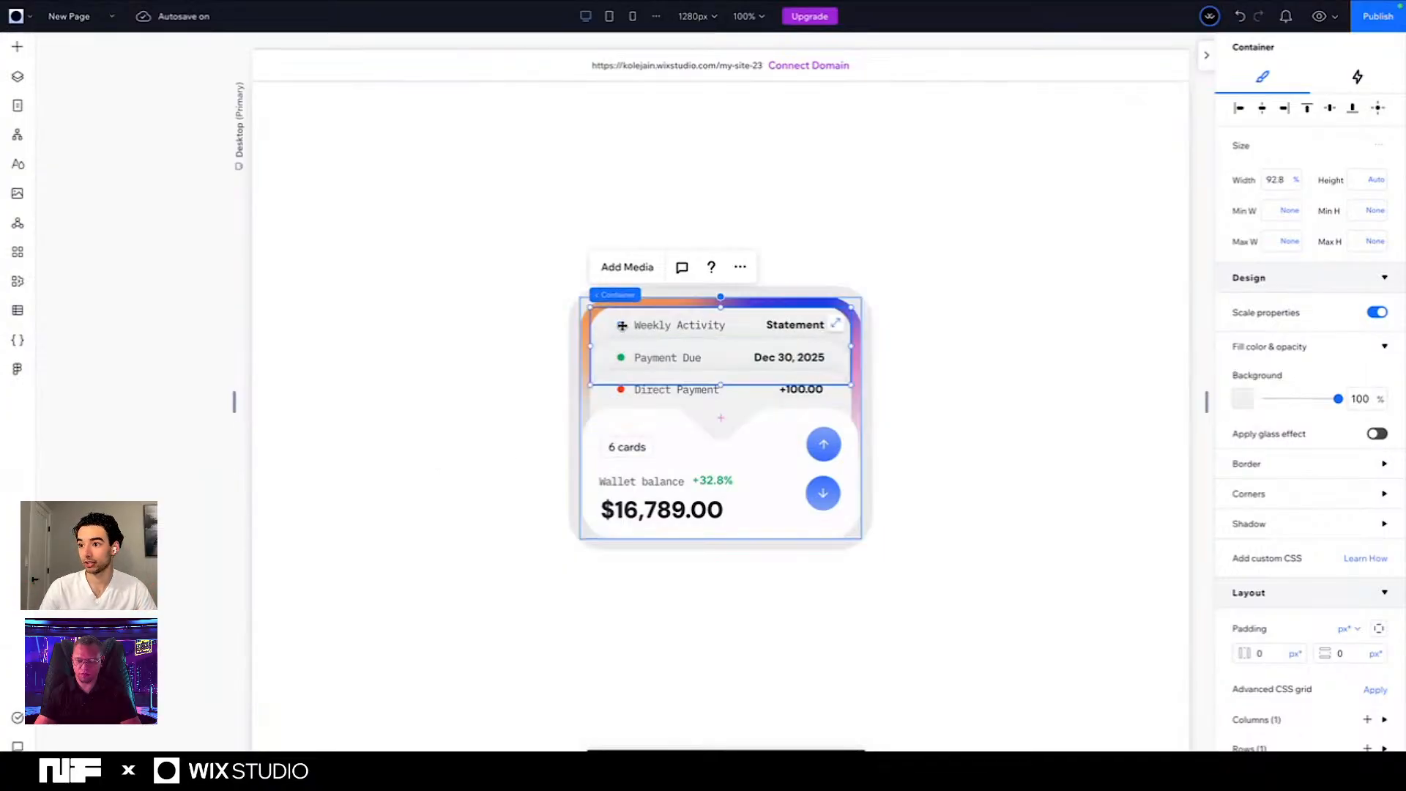
left_click(622, 325)
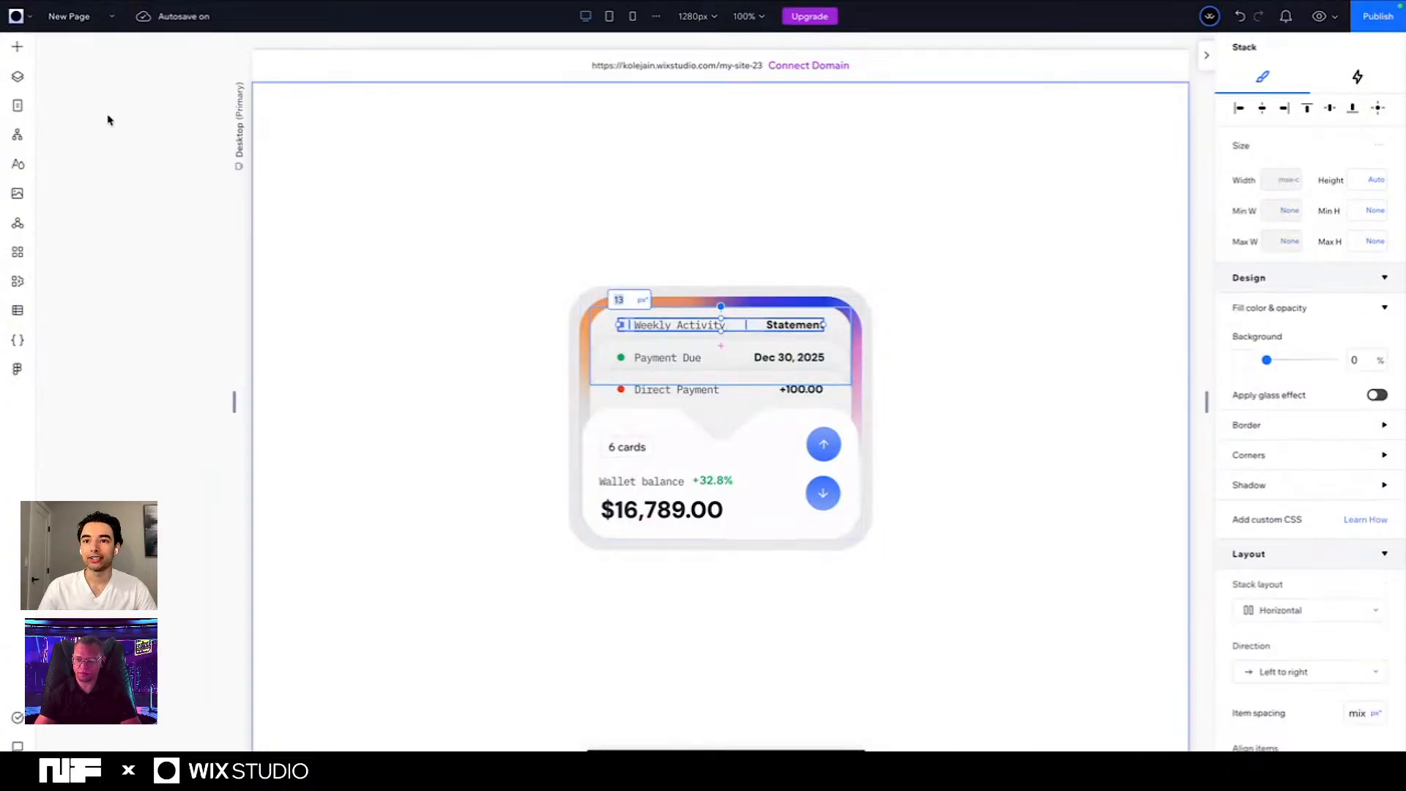
left_click(17, 76)
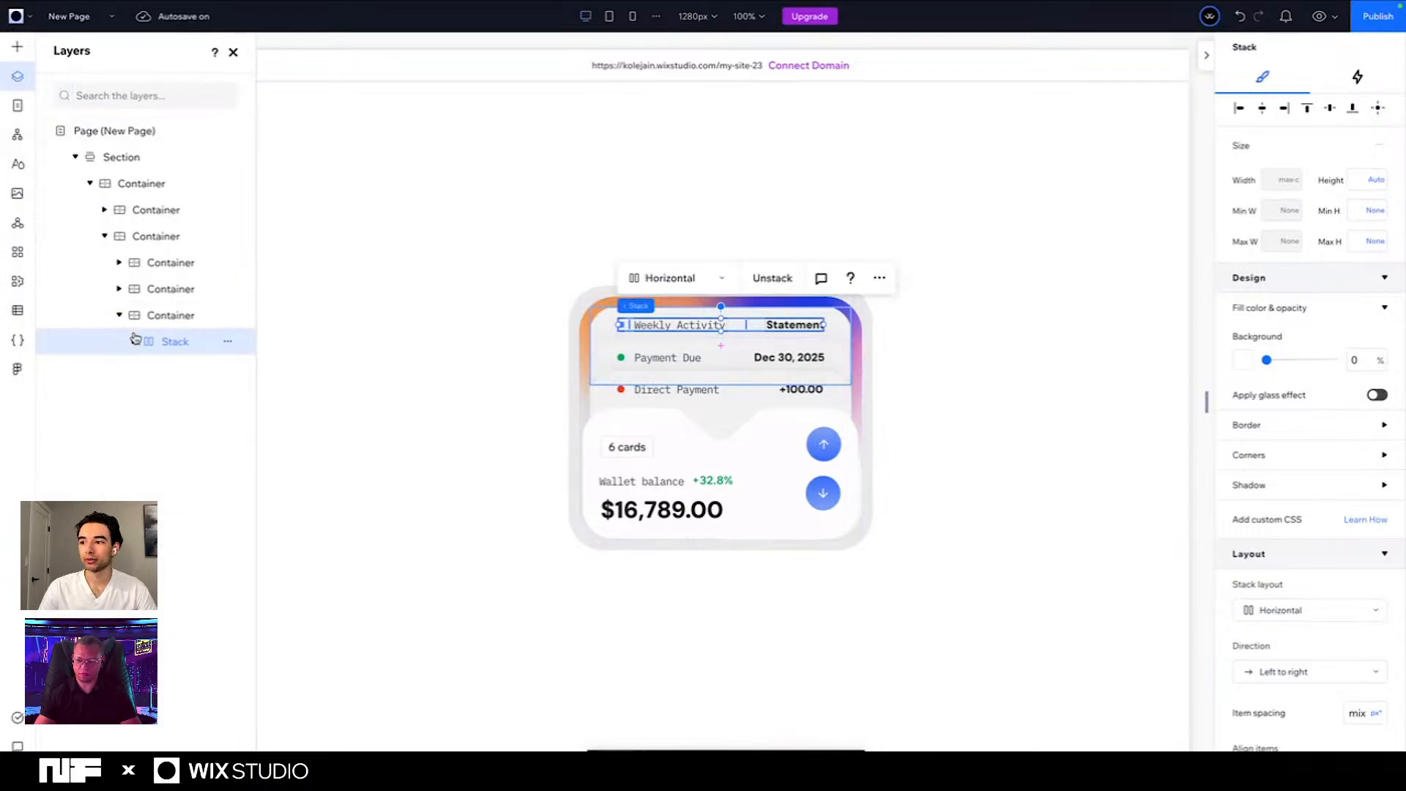
left_click(134, 342)
left_click(179, 369)
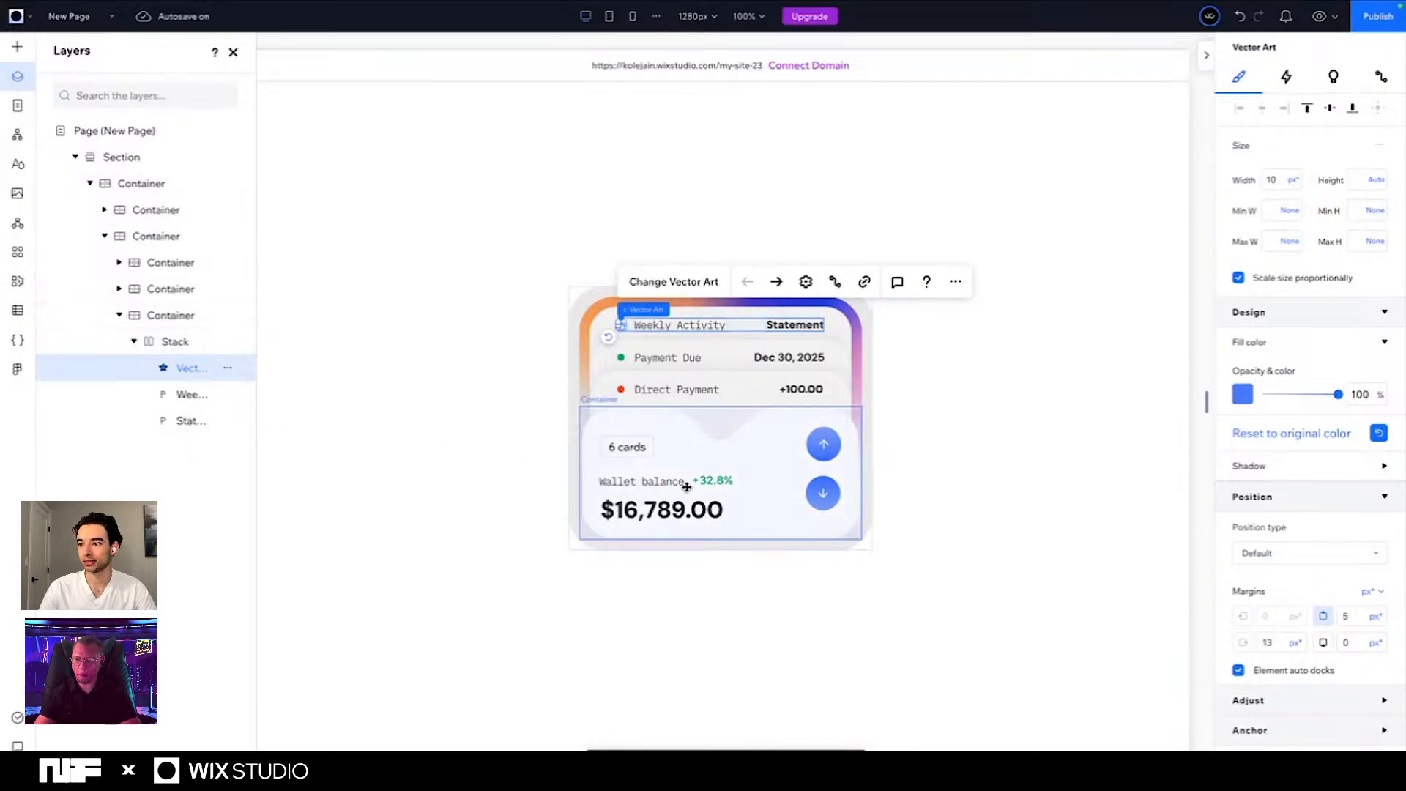
left_click(1372, 466)
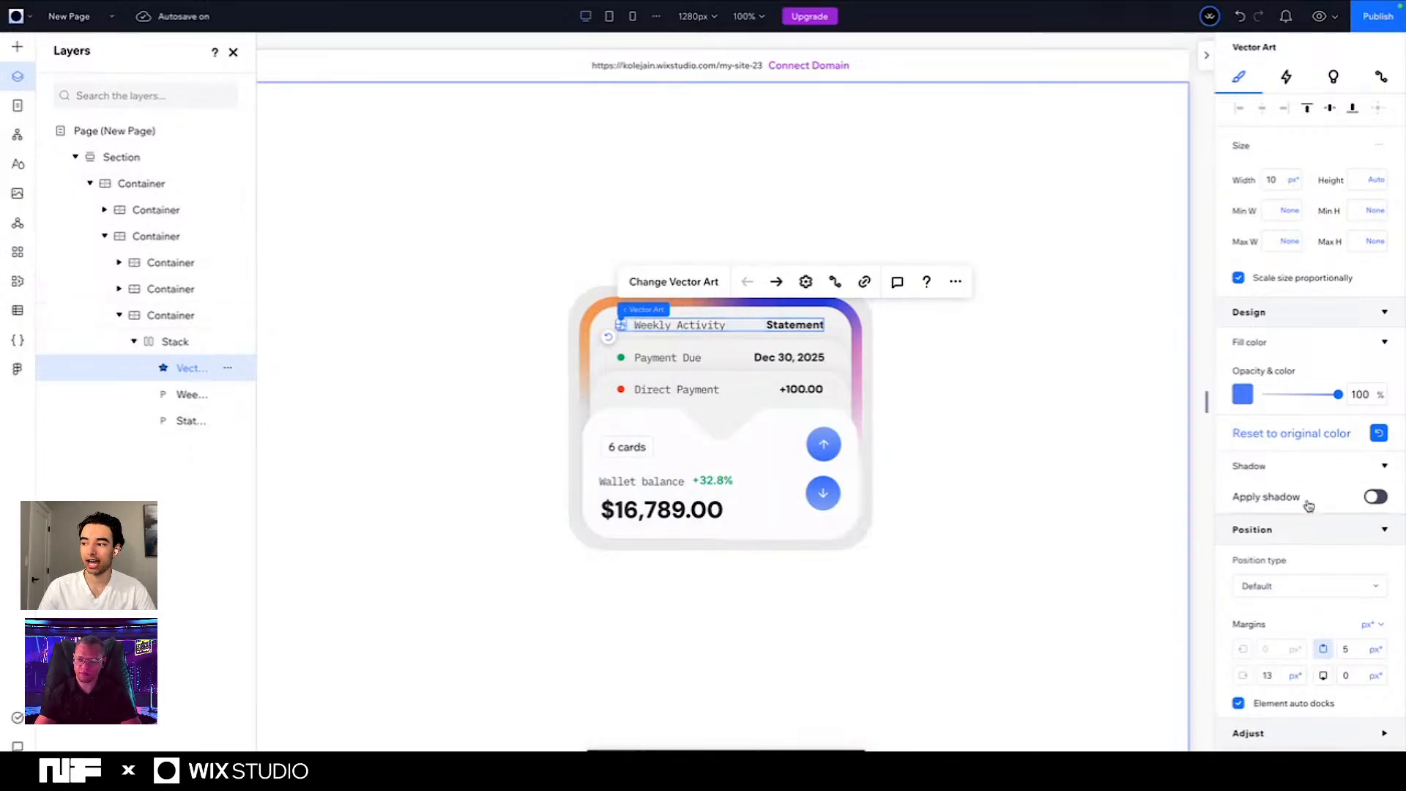
left_click(1375, 496)
left_click(1320, 577)
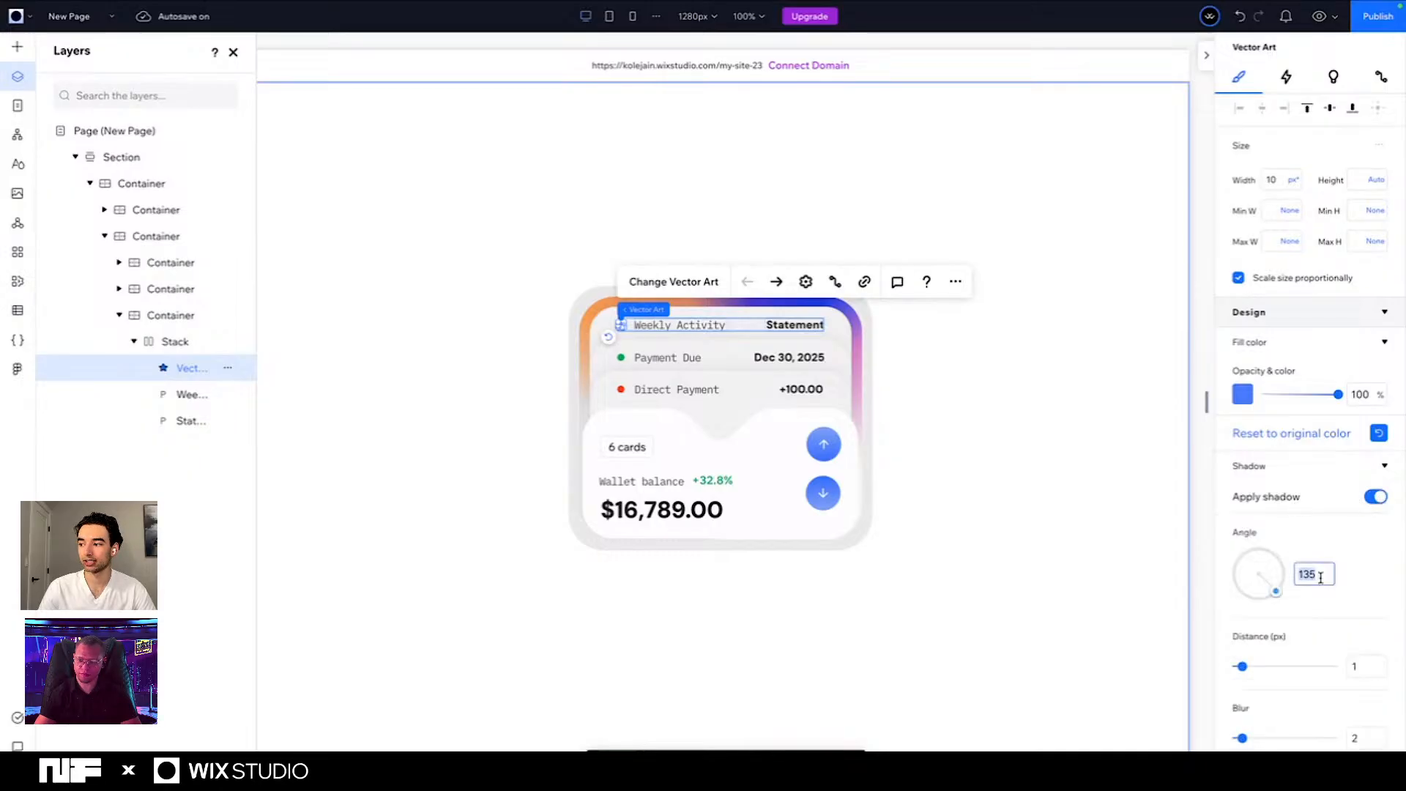
type("180")
key("Return")
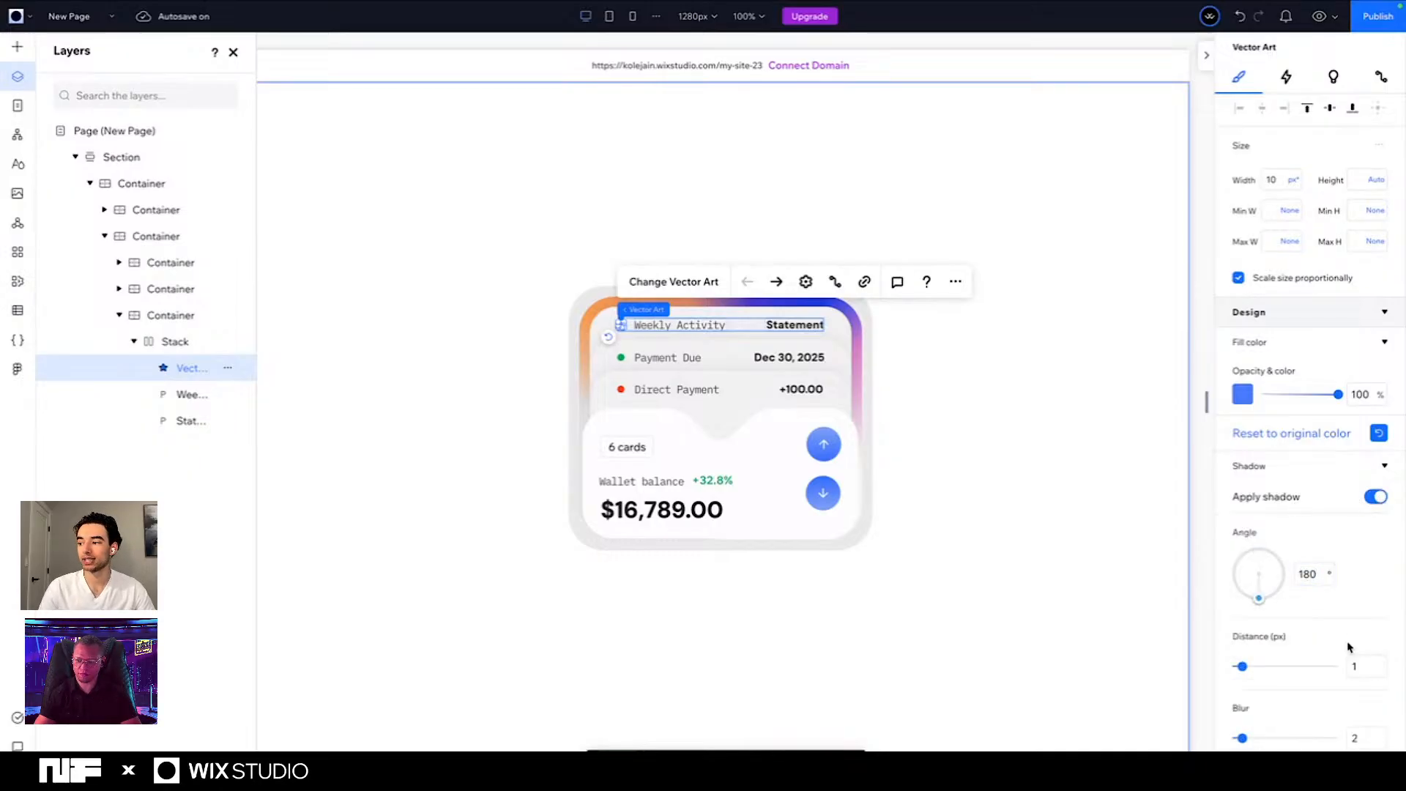
- Set the blue dot's shadow distance to 2 px and its blur to 7
scroll(1370, 622, "down", 1)
left_click(1367, 592)
type("2")
key("Return")
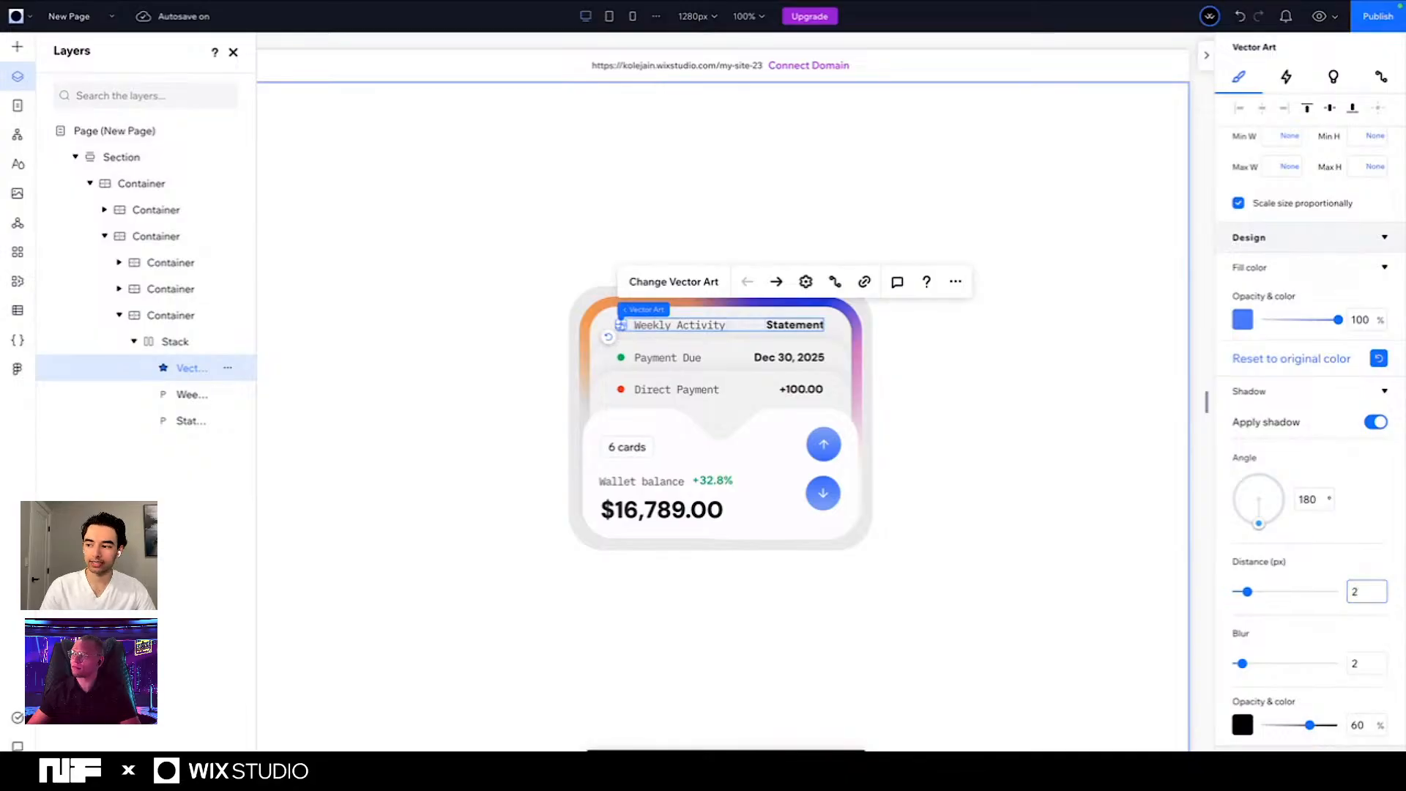
left_click(1367, 663)
type("0")
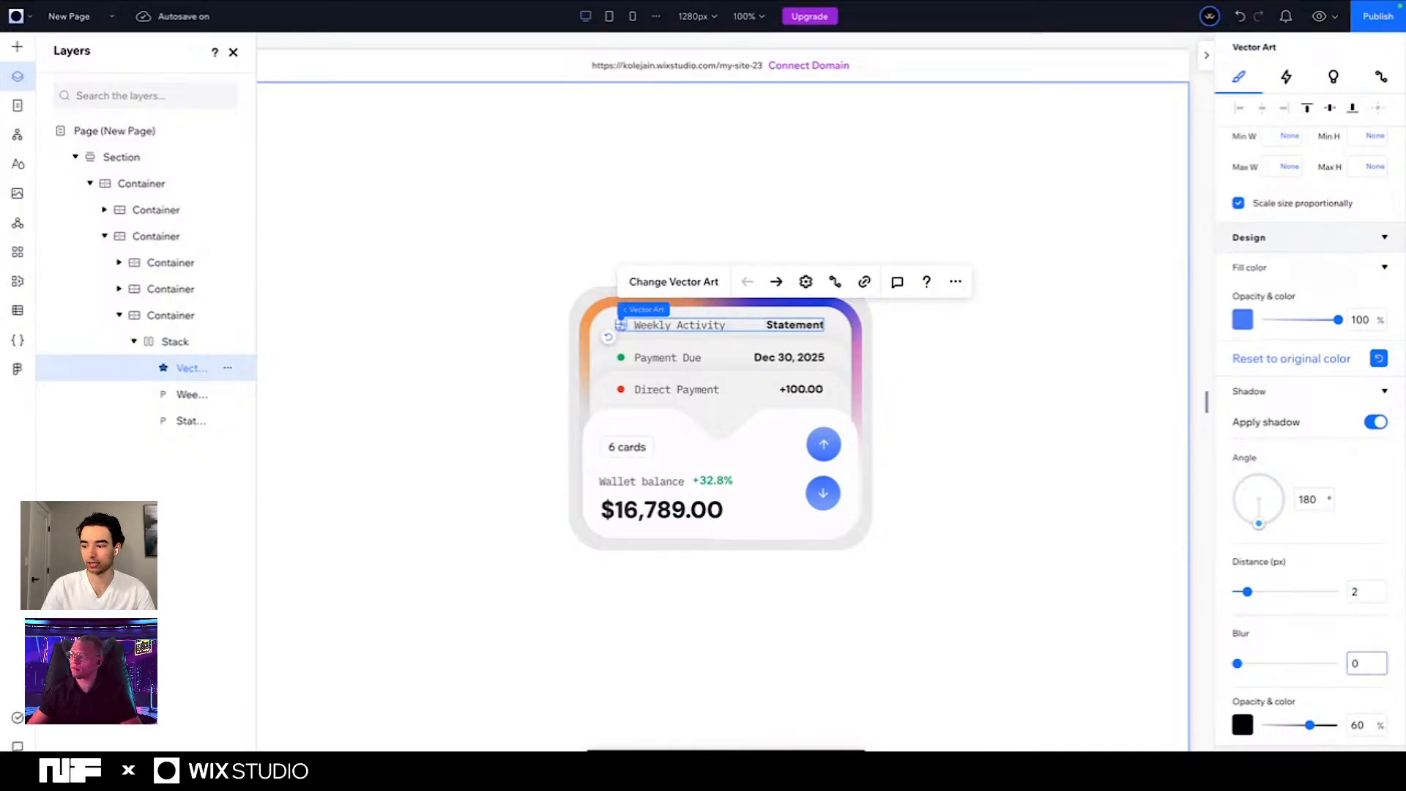
type("7")
key("Return")
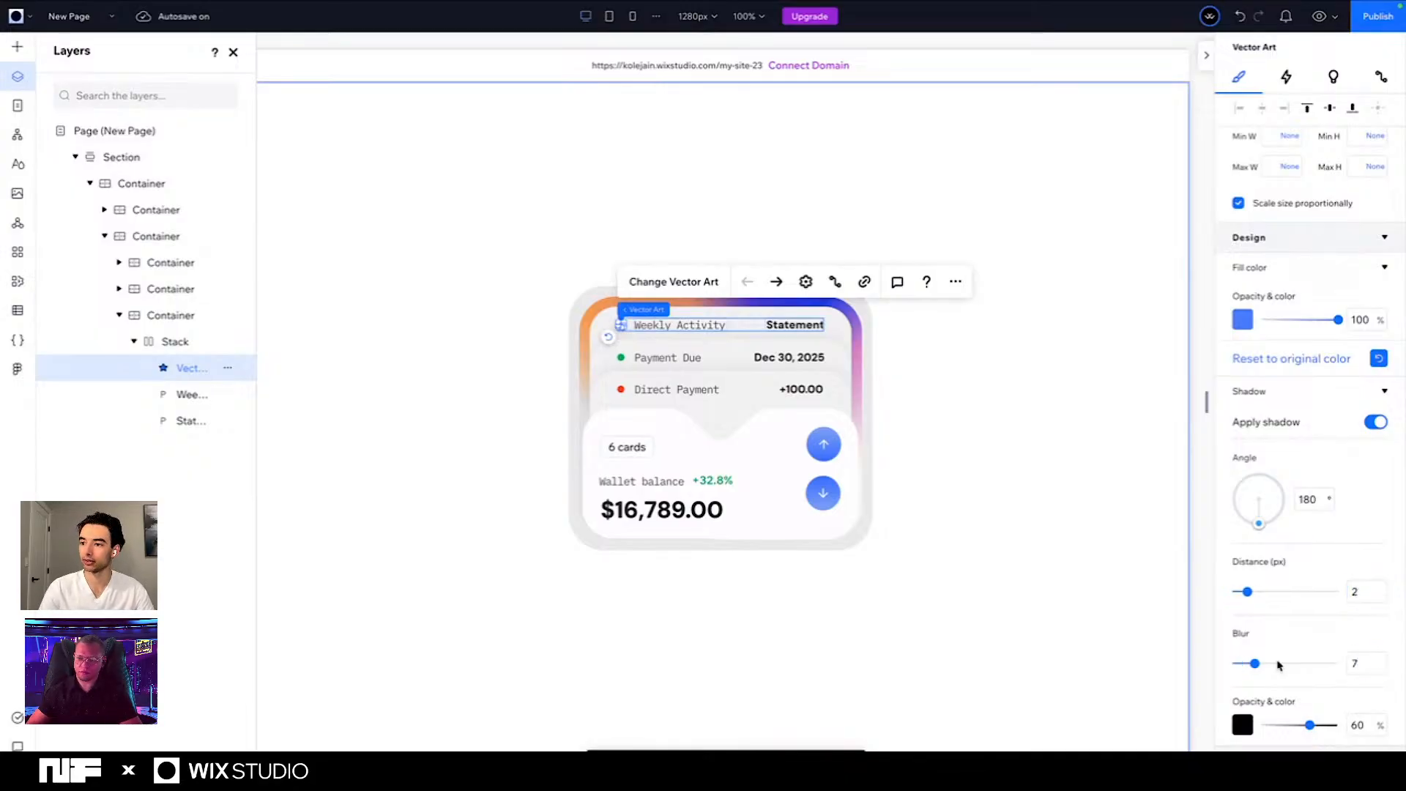
- Color the blue dot's shadow with the saved blue #477AFB and set its opacity to 80%
left_click(1237, 727)
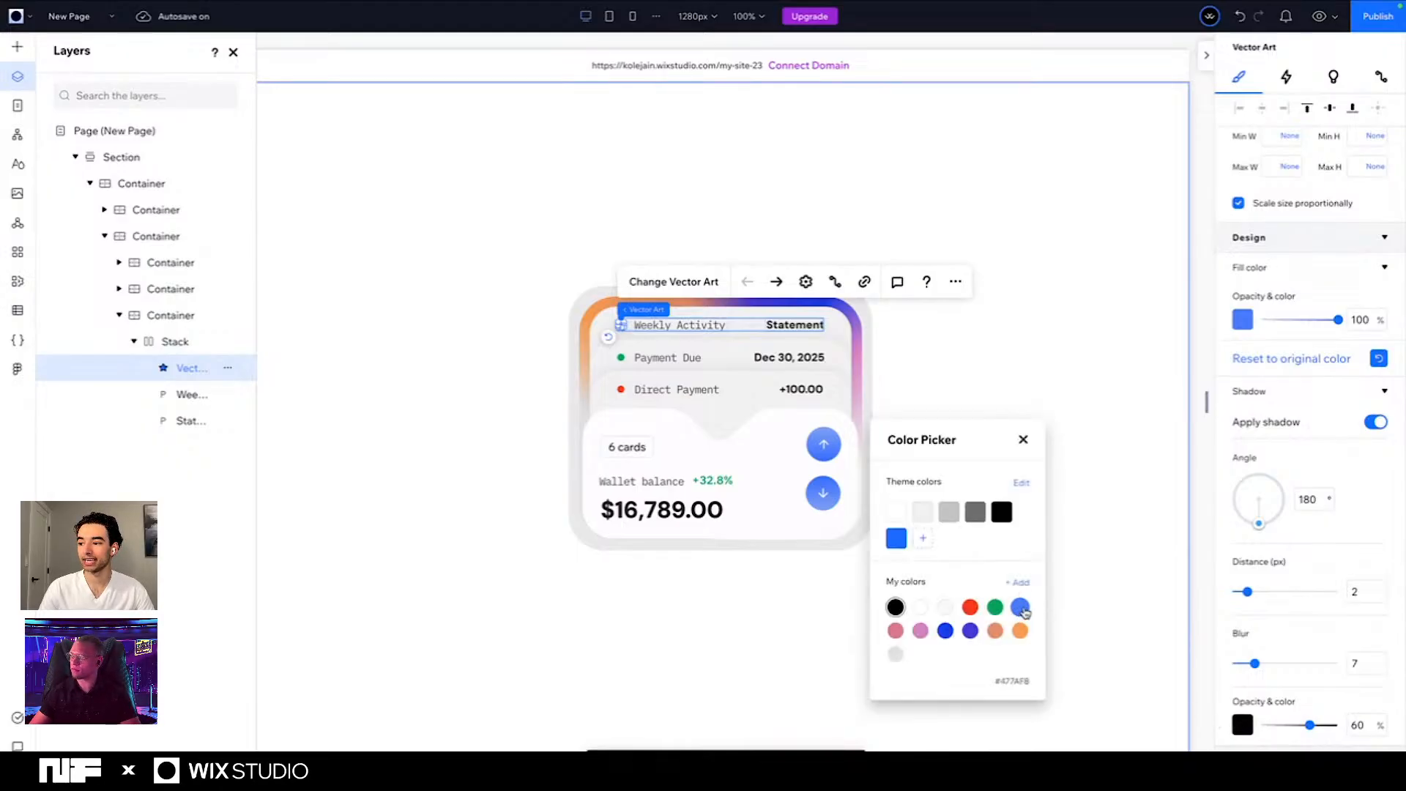
left_click(1022, 607)
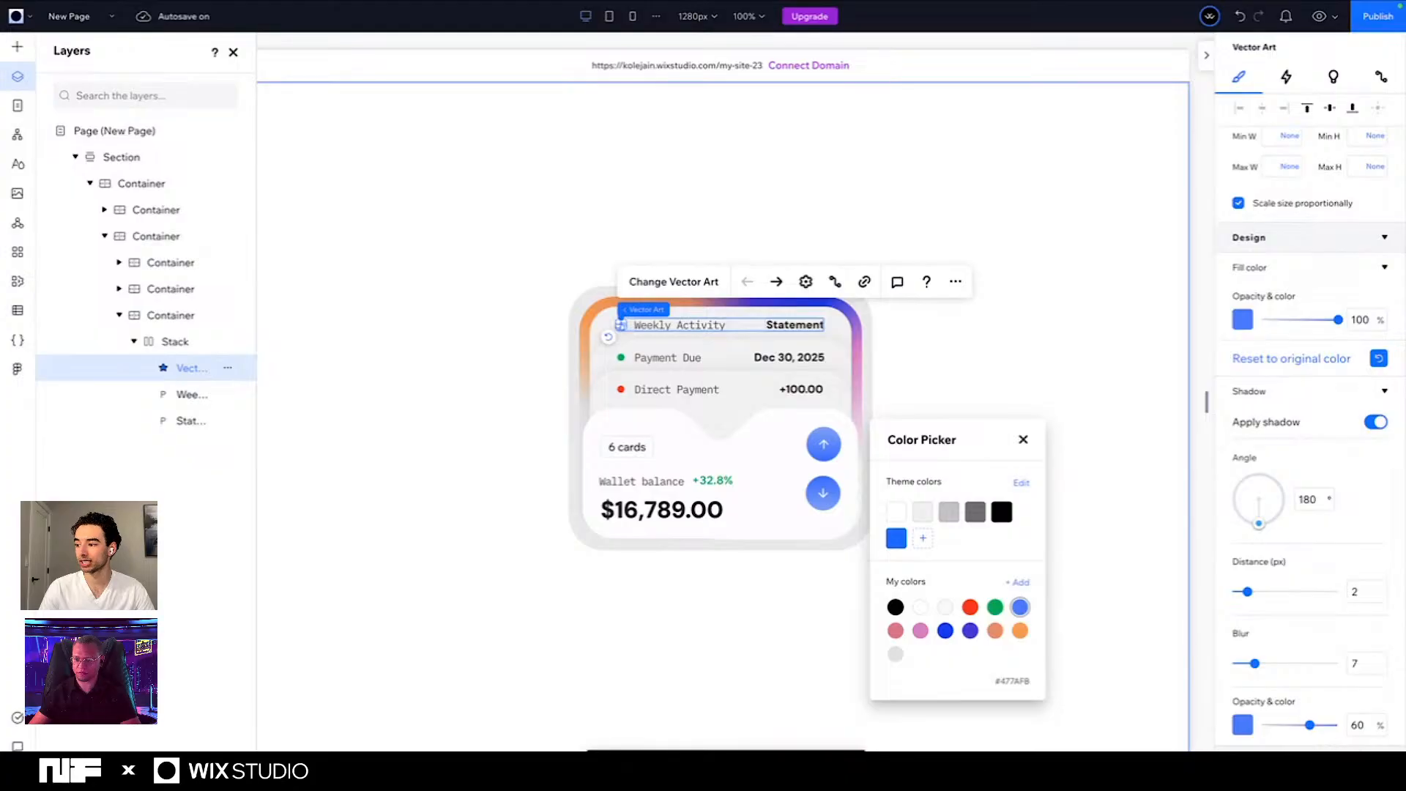
left_click(1309, 727)
left_click(1367, 726)
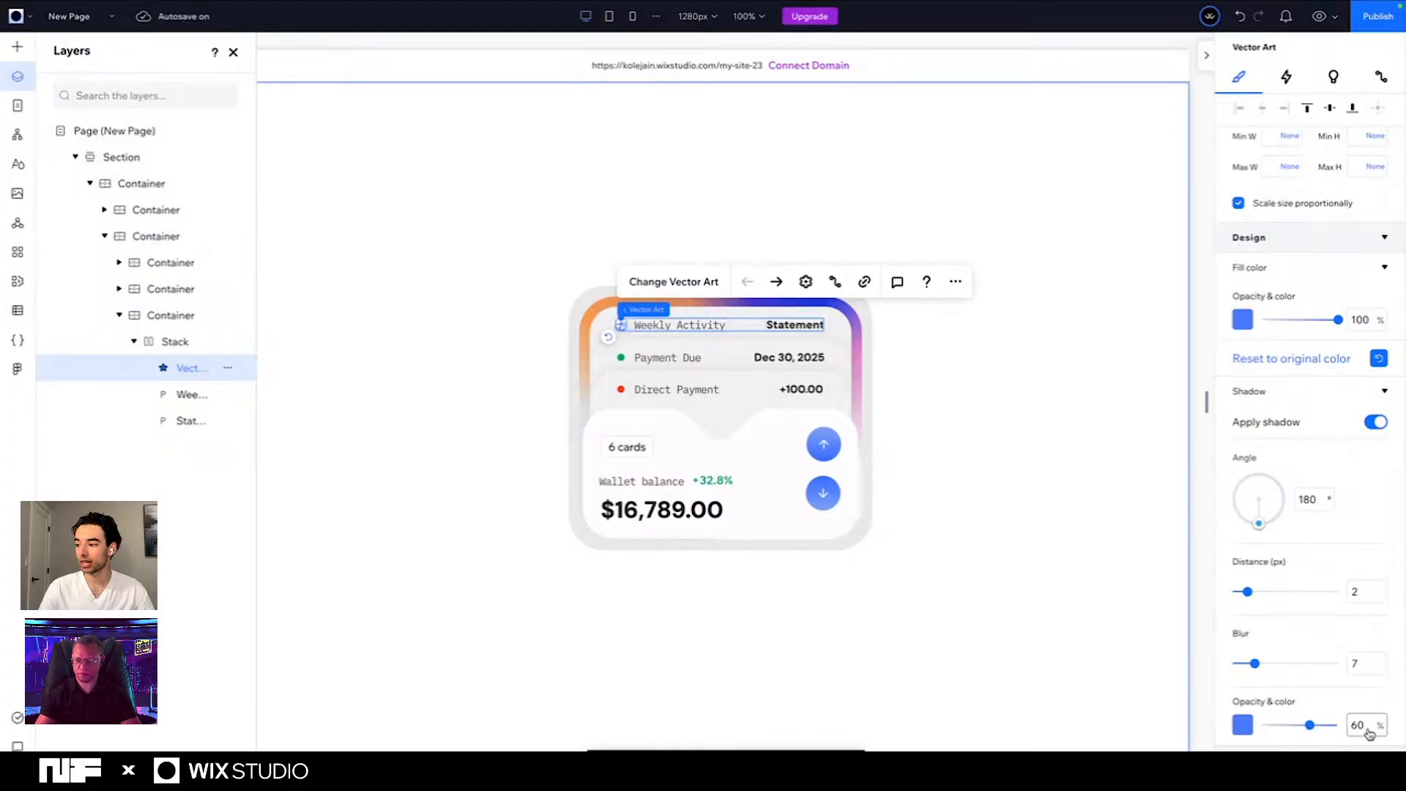
type("0")
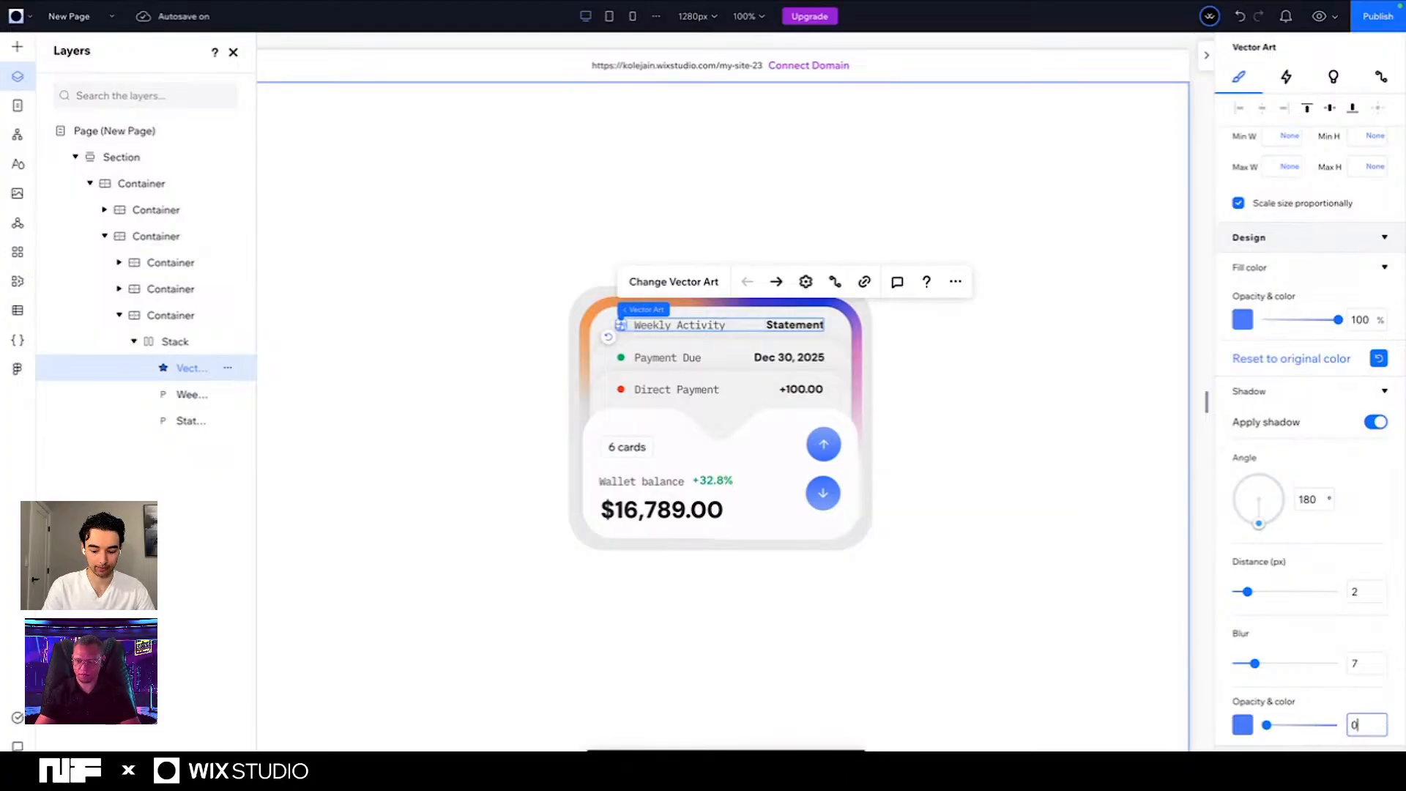
key("BackSpace")
type("8")
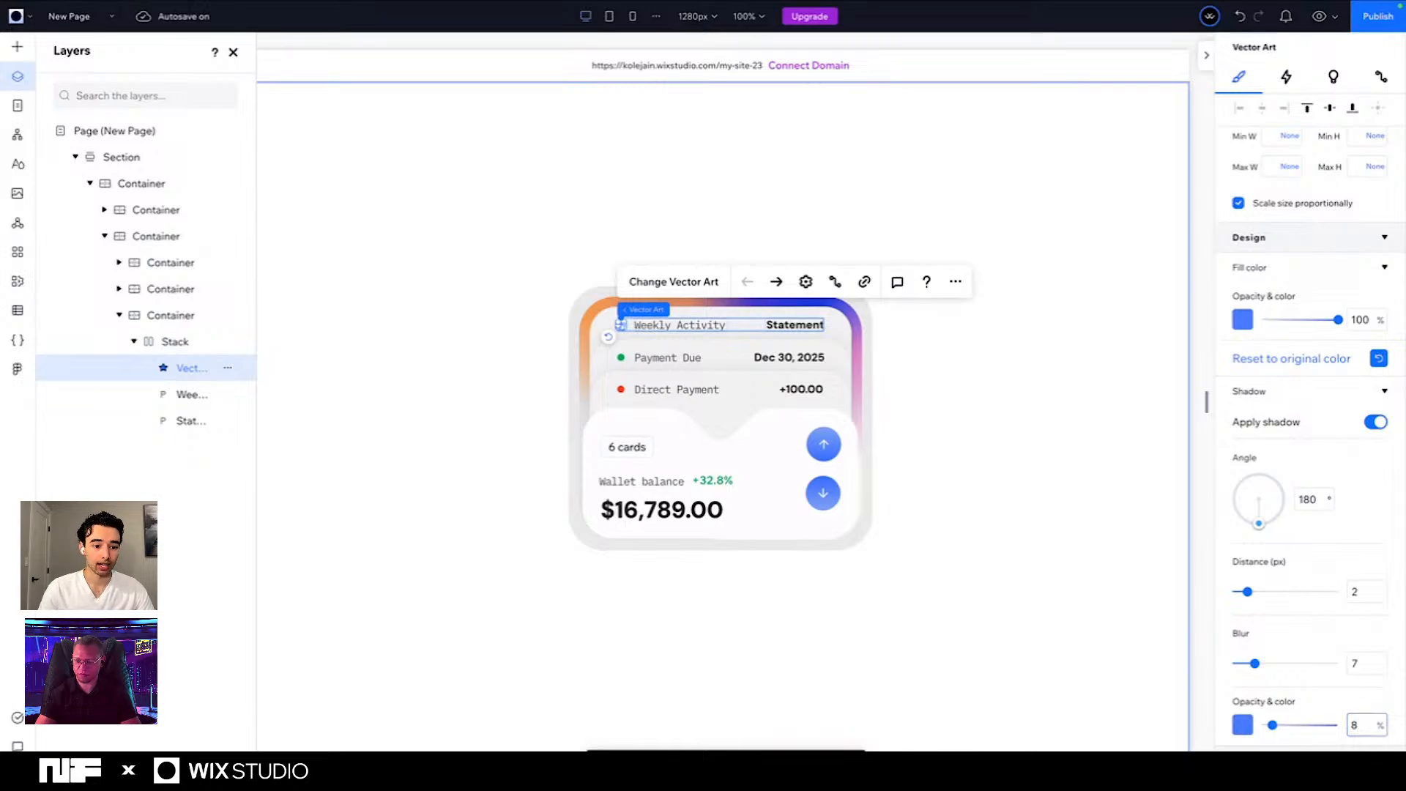
left_click(1301, 743)
left_click(1356, 725)
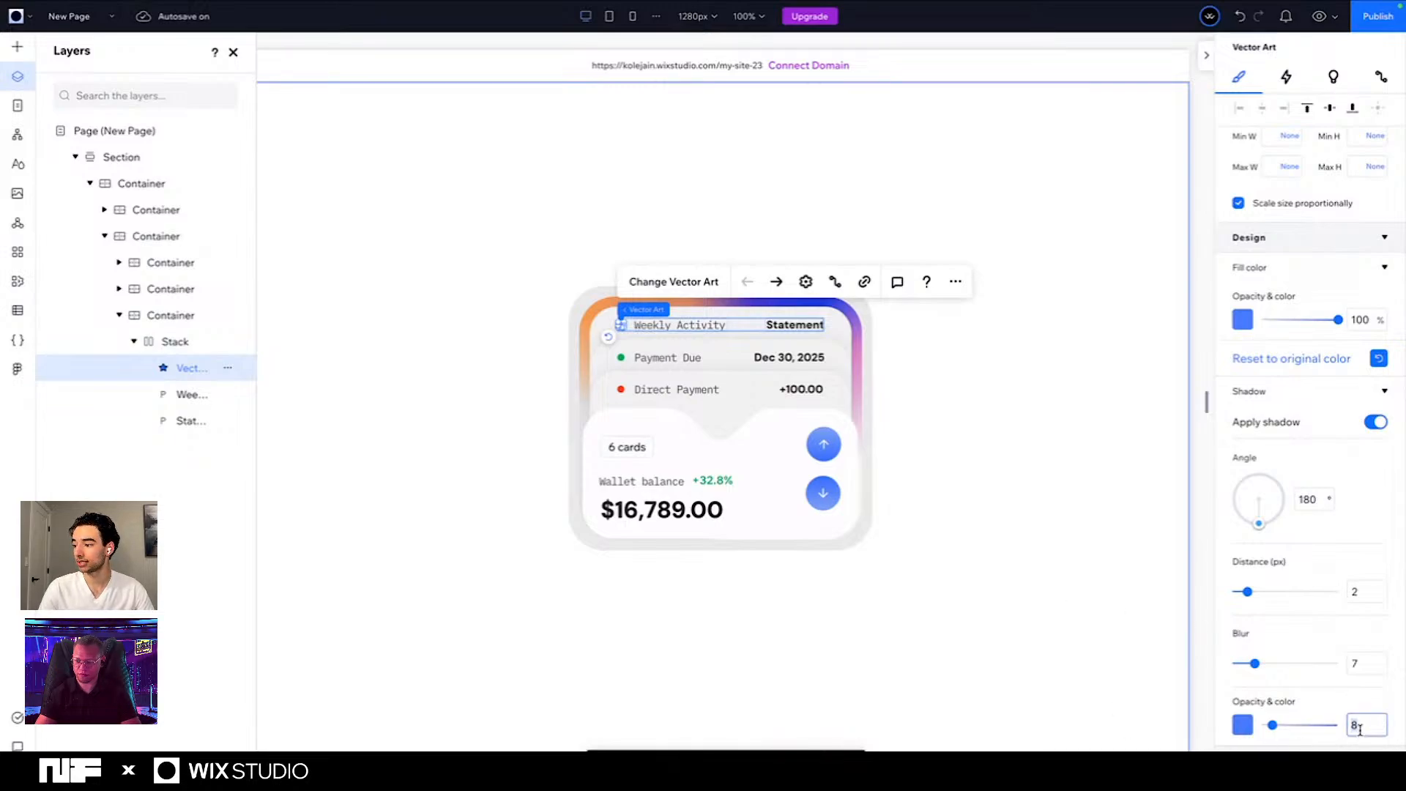
key("BackSpace")
type("80")
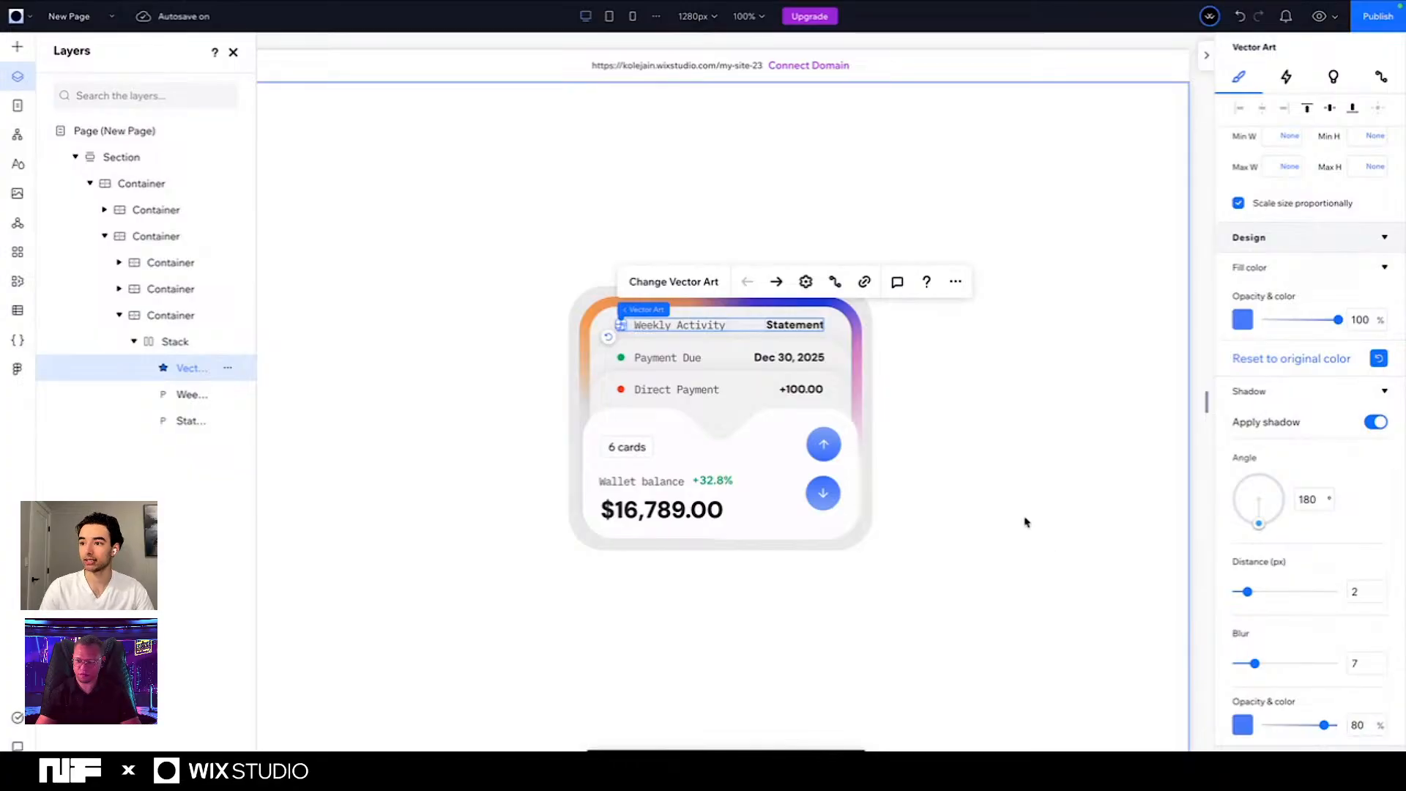
left_click(967, 405)
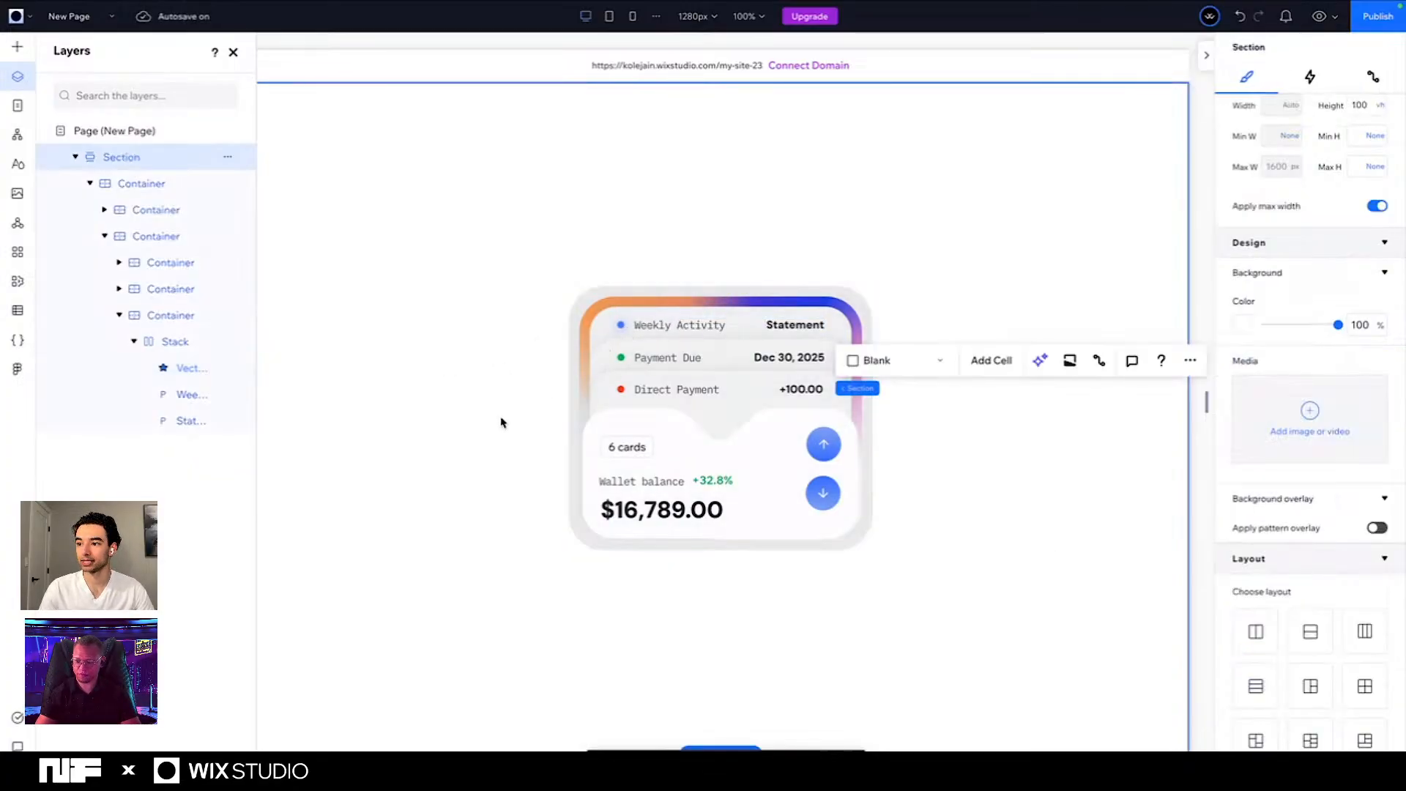
- Apply a shadow to the green dot vector in the Payment Due stack and set its angle to 180°
left_click(623, 358)
left_click(620, 358)
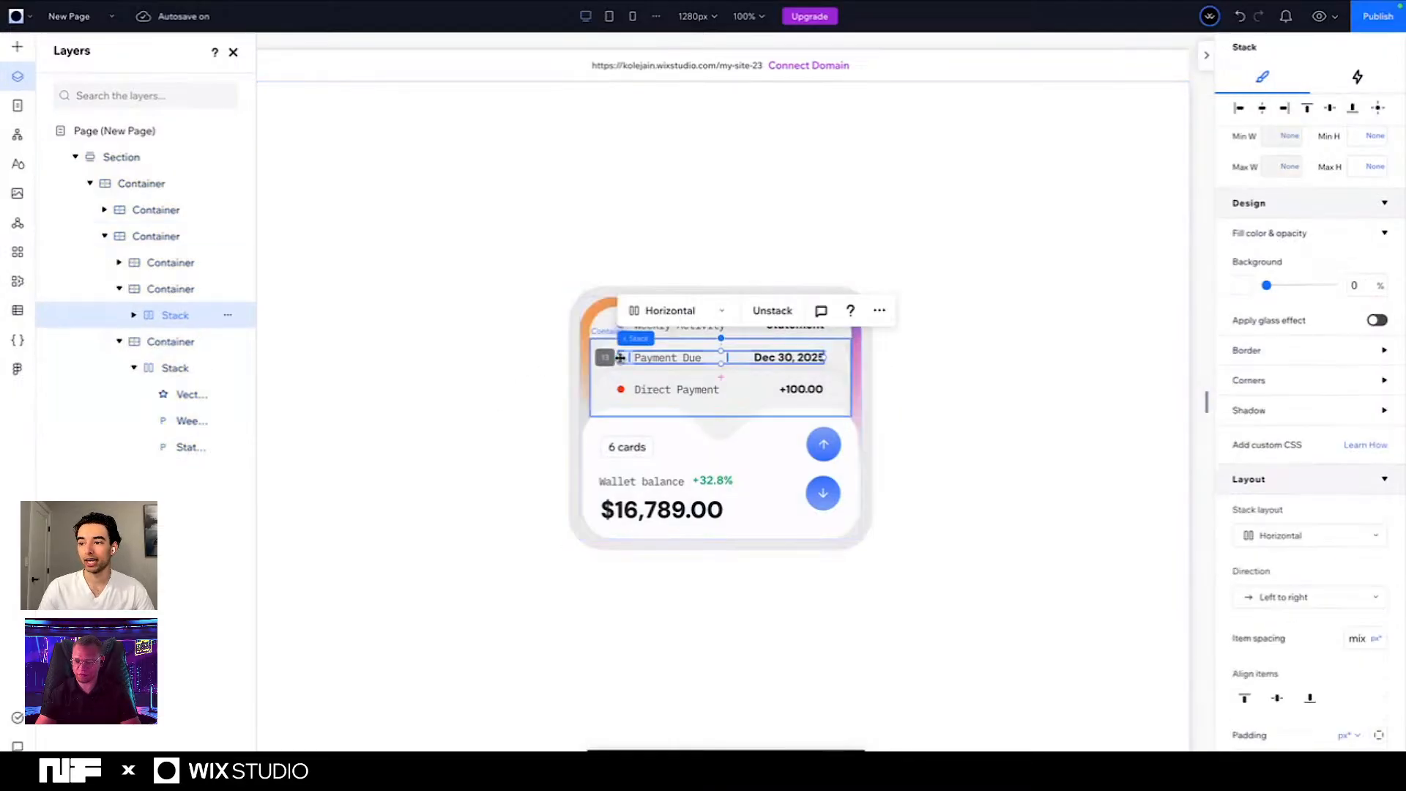
left_click(620, 359)
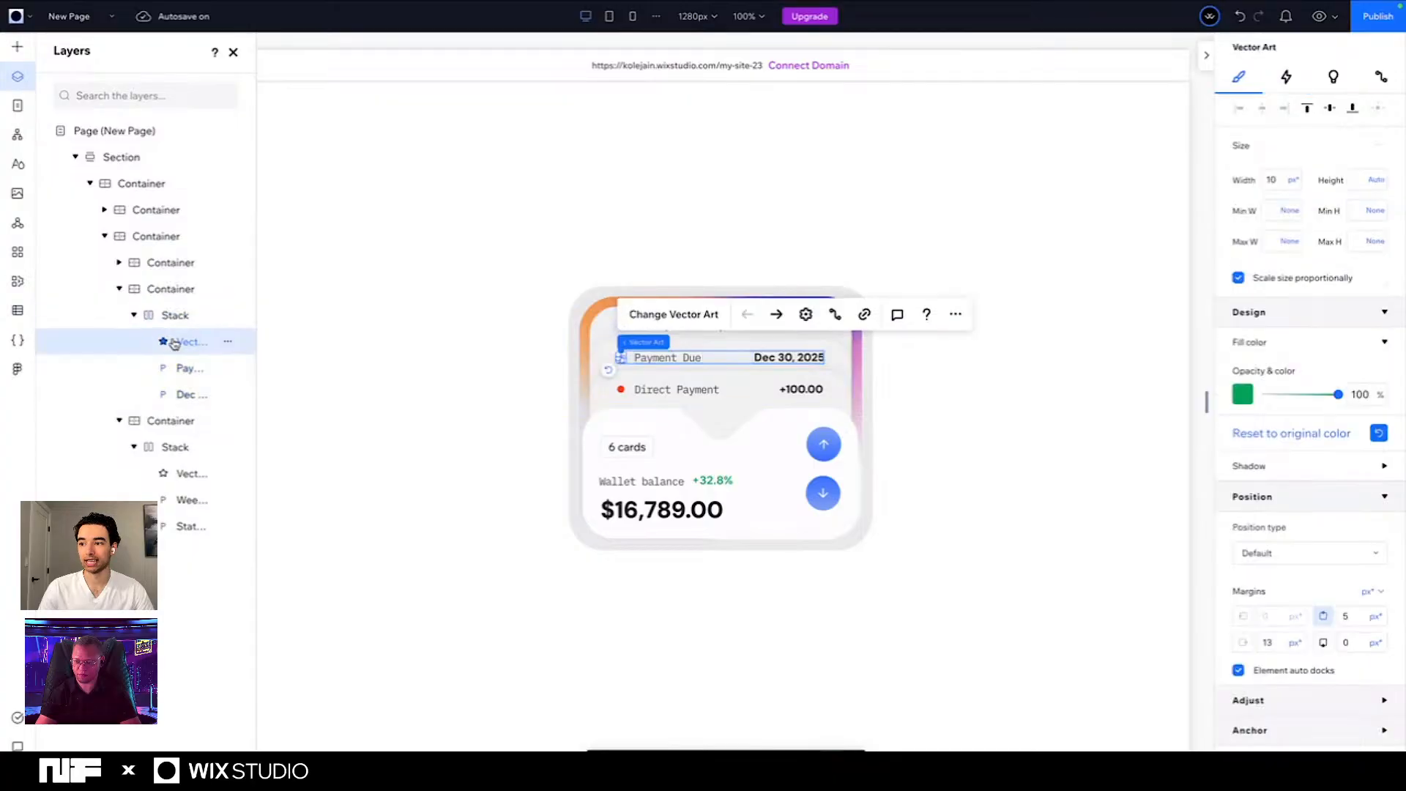
left_click(1276, 471)
left_click(1271, 499)
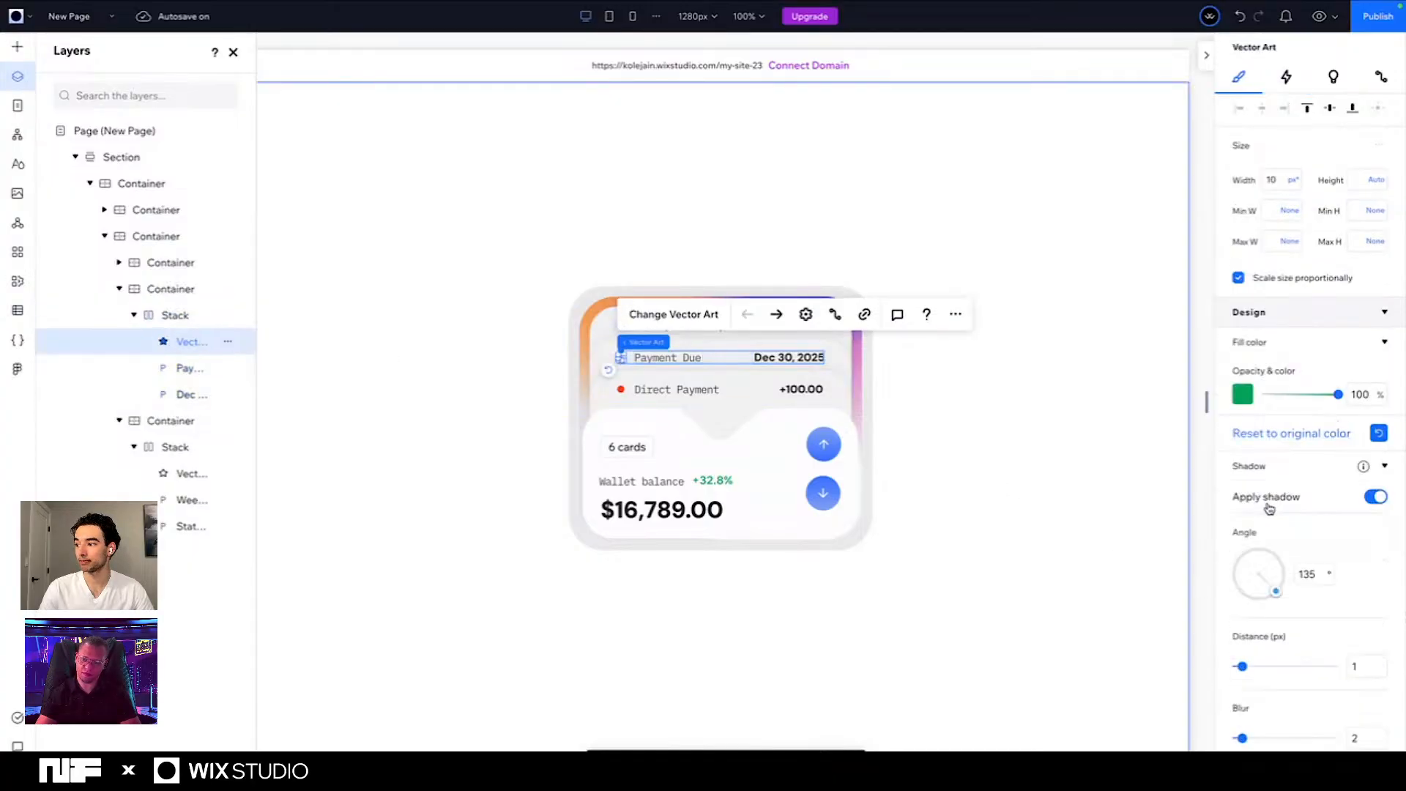
left_click(1311, 574)
type("180")
key("Return")
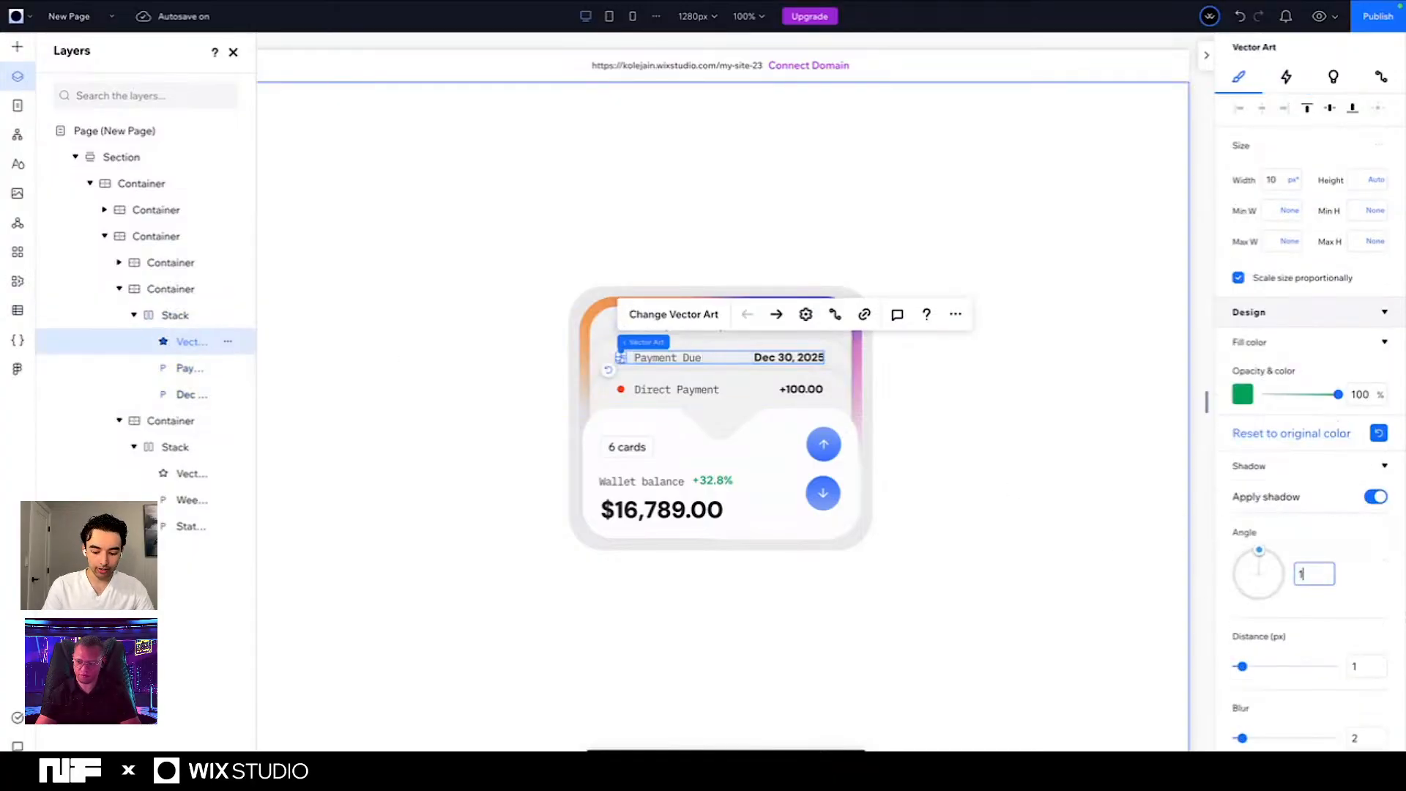
- Set the green dot's shadow distance to 2 px and its blur to 7
left_click(1366, 665)
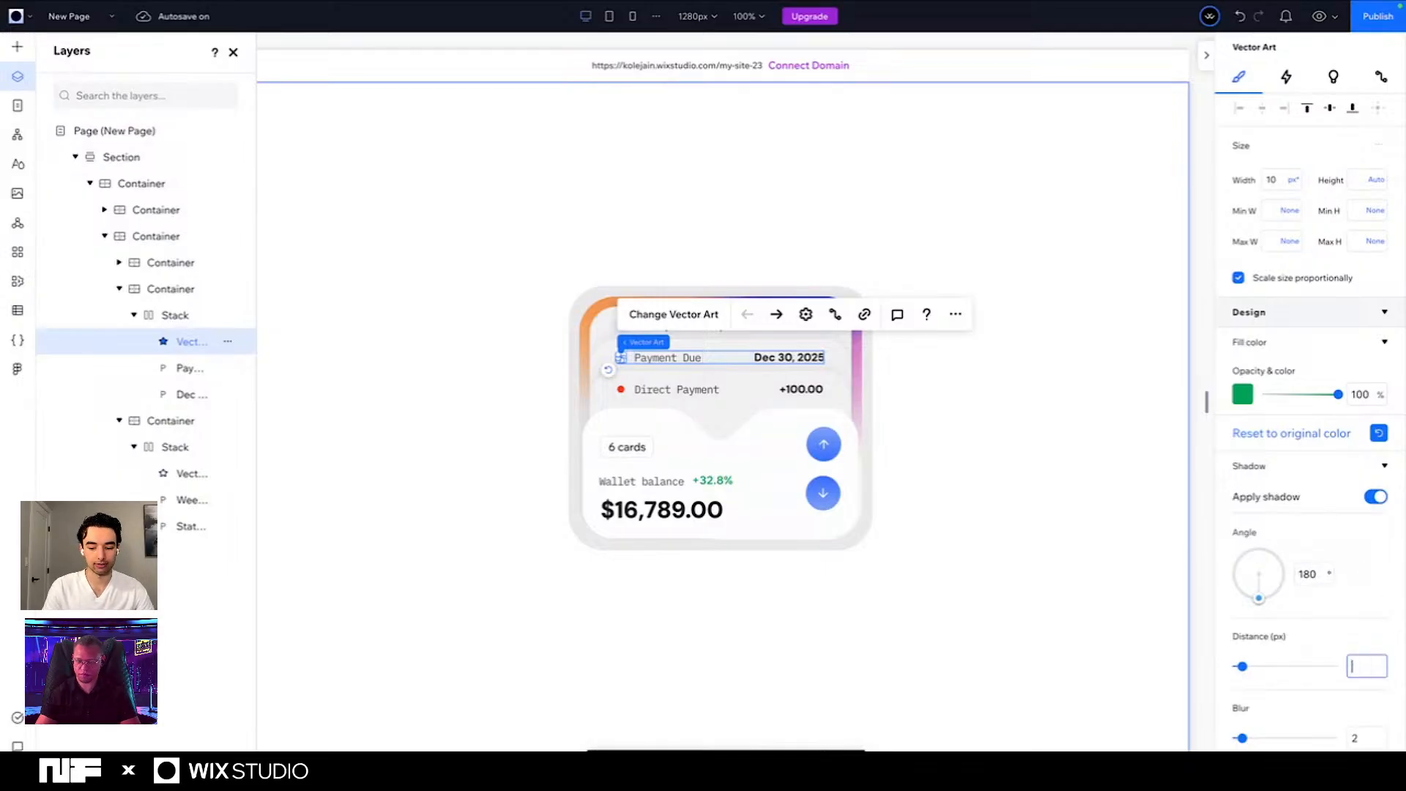
type("2")
key("Tab")
type("07")
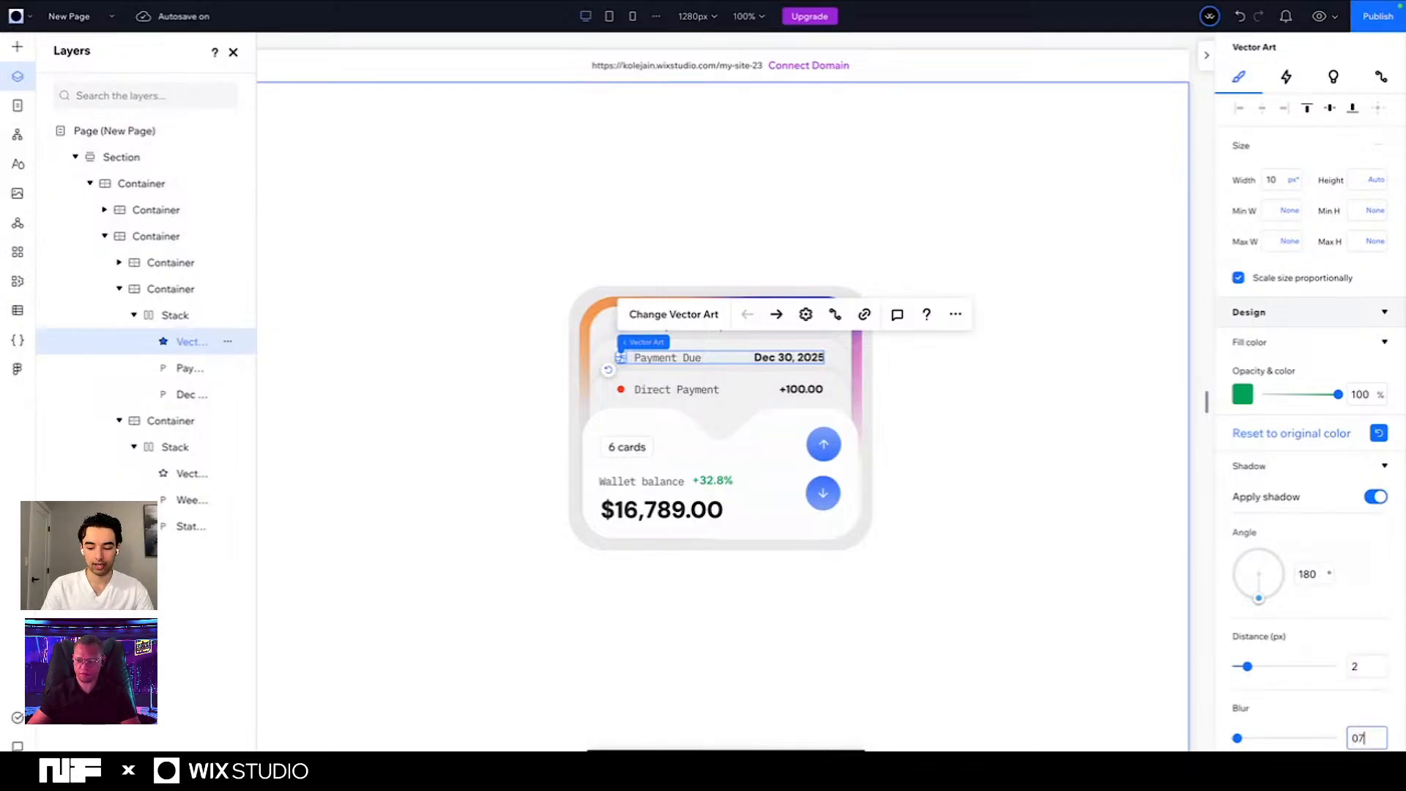
key("Return")
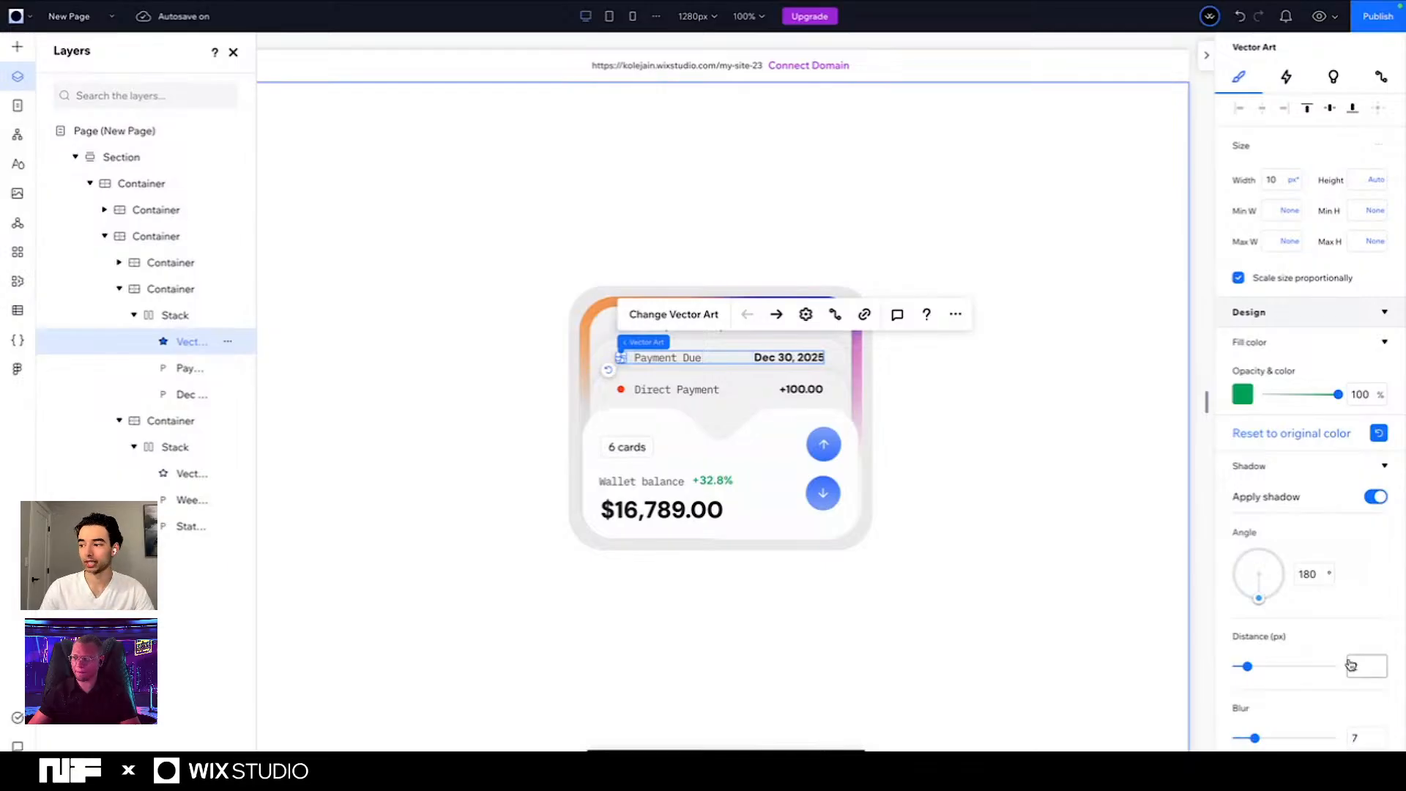
- Color the green dot's shadow with the saved green #04A056 and set its opacity to 80%
scroll(1357, 664, "down", 2)
left_click(1243, 627)
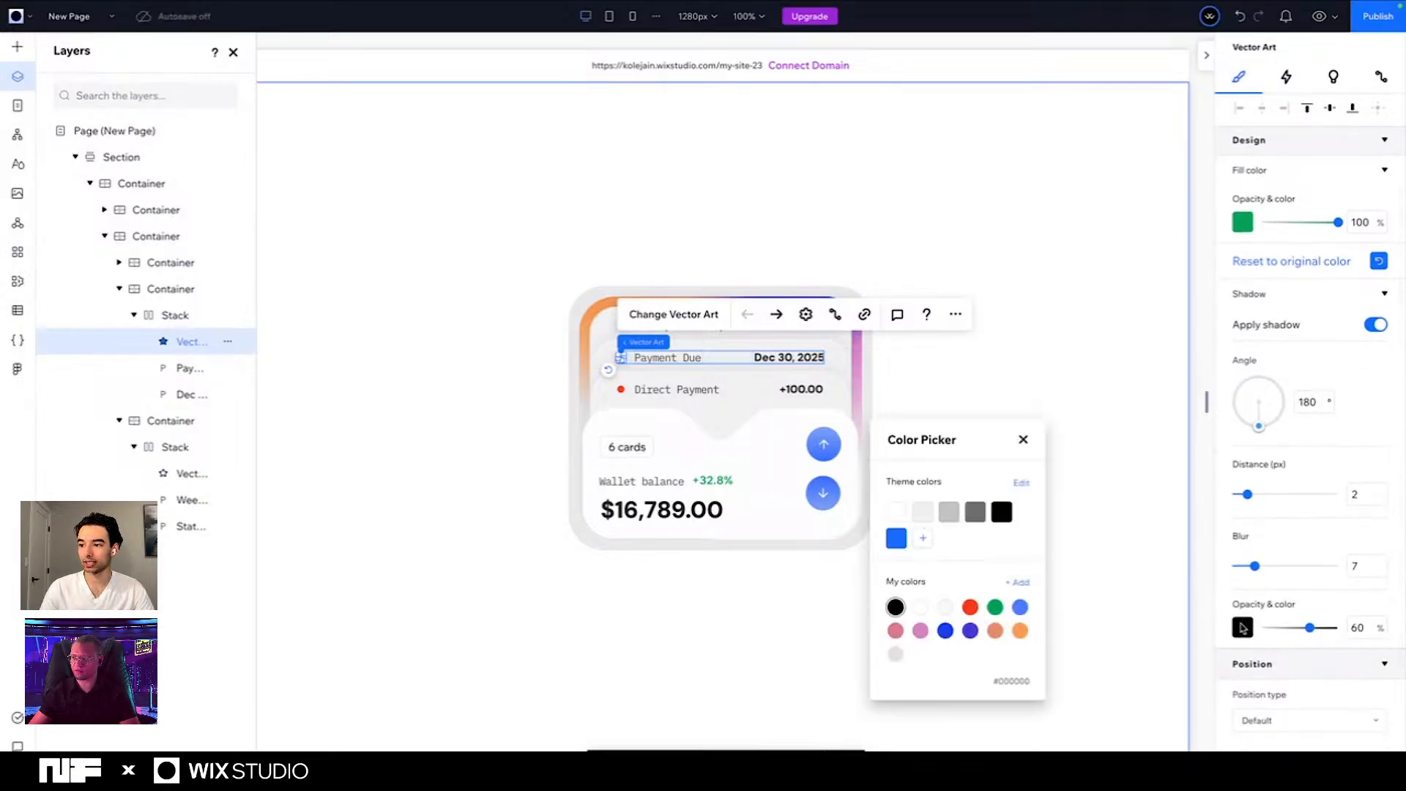
left_click(995, 608)
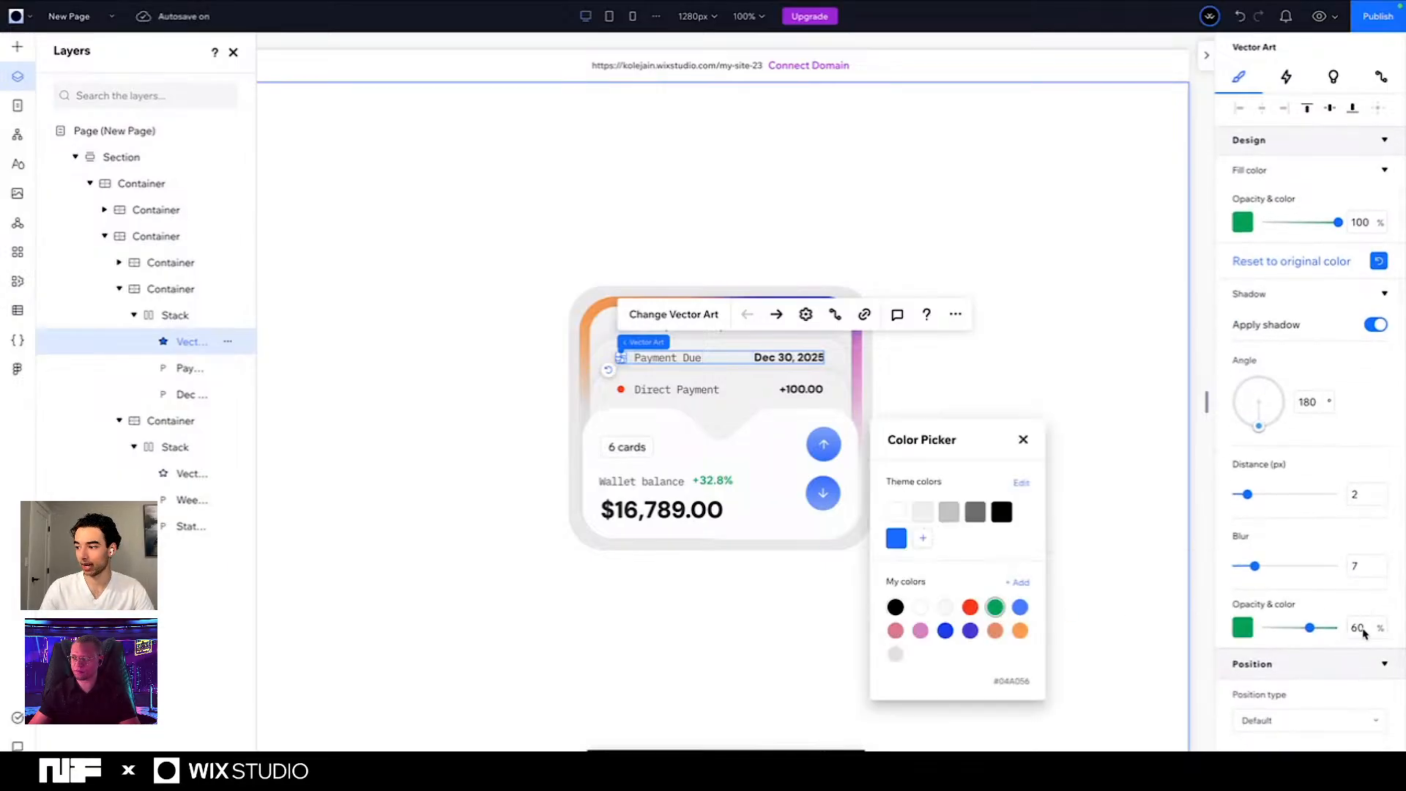
left_click(1363, 627)
left_click(1362, 627)
type("80")
key("Return")
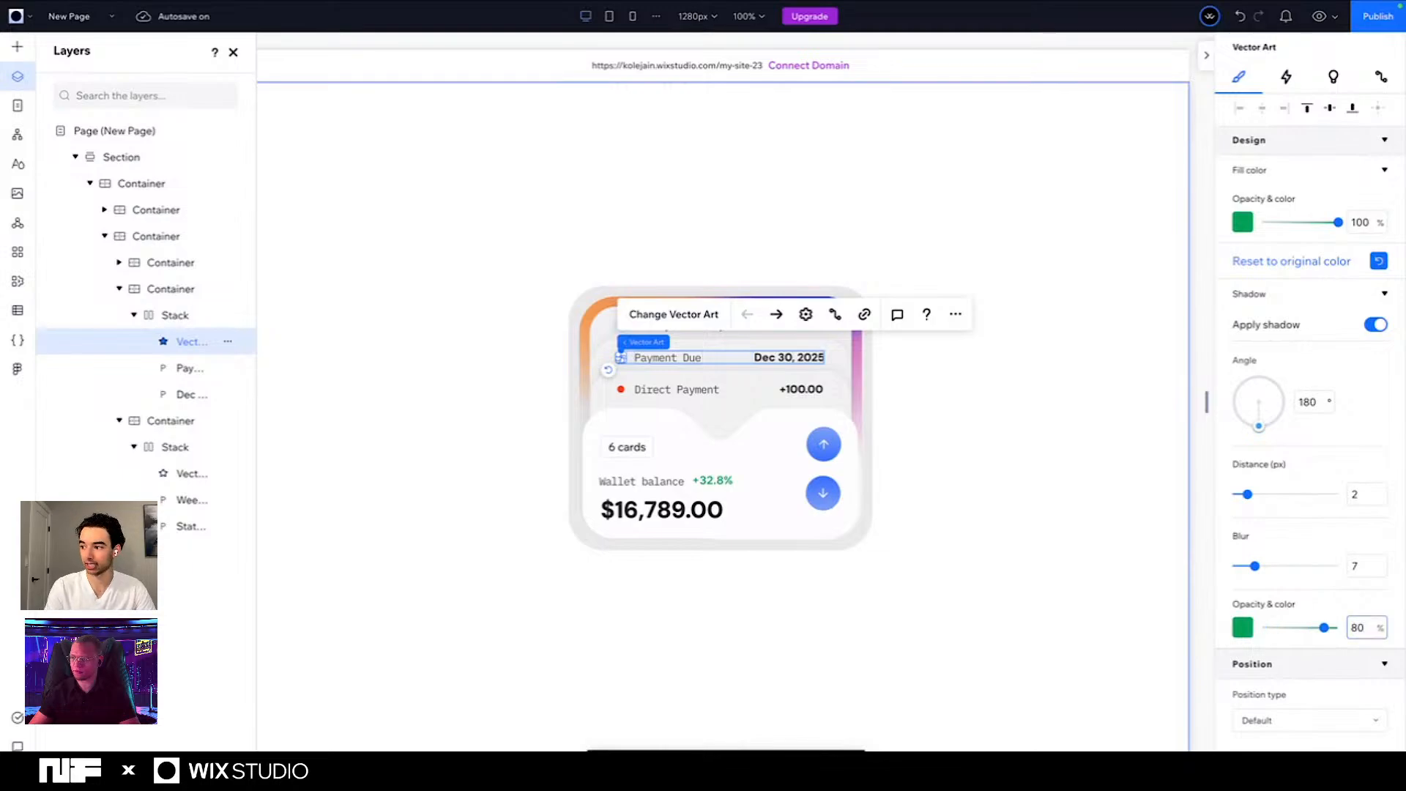
- Expand the Direct Payment stack in the layer tree and select its red dot vector
left_click(628, 390)
left_click(628, 390)
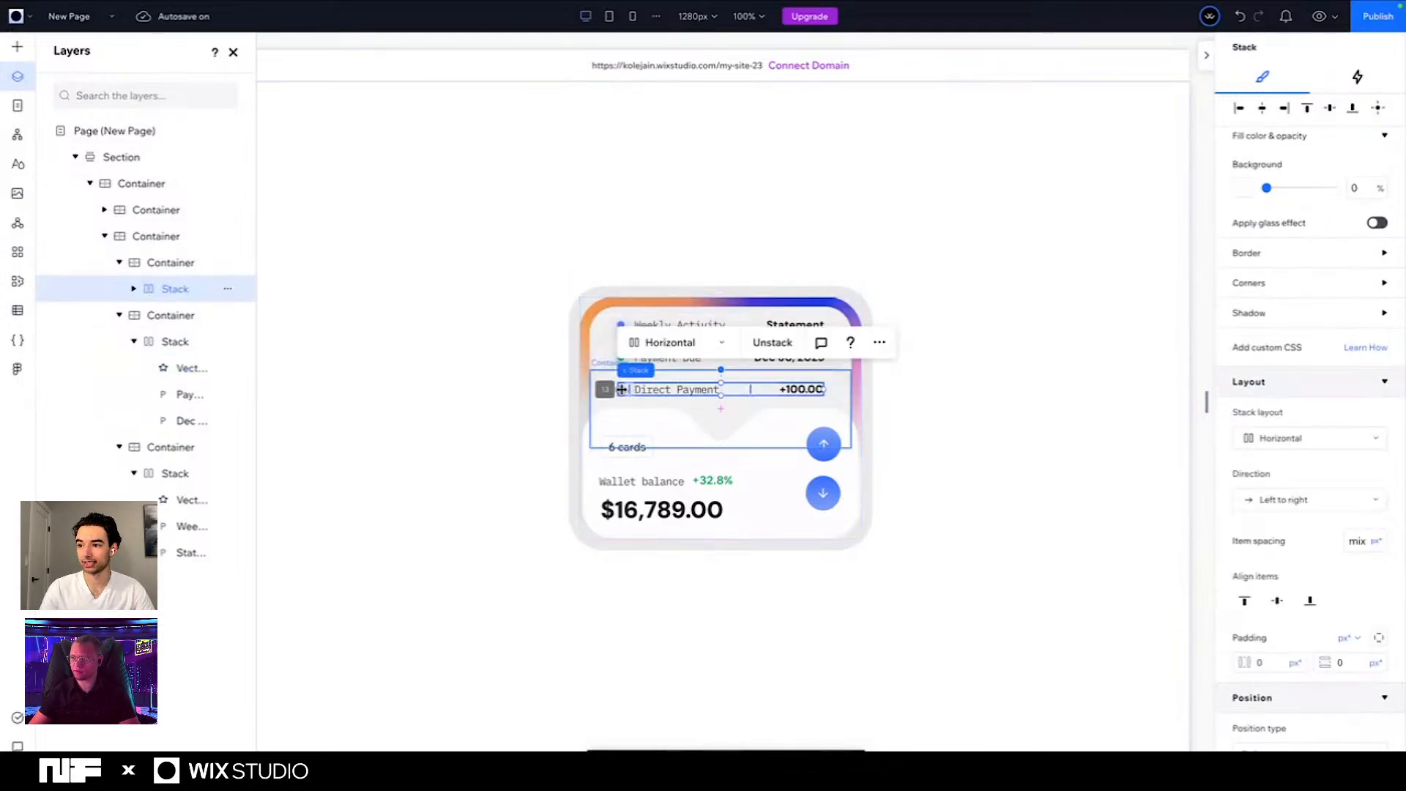
left_click(134, 289)
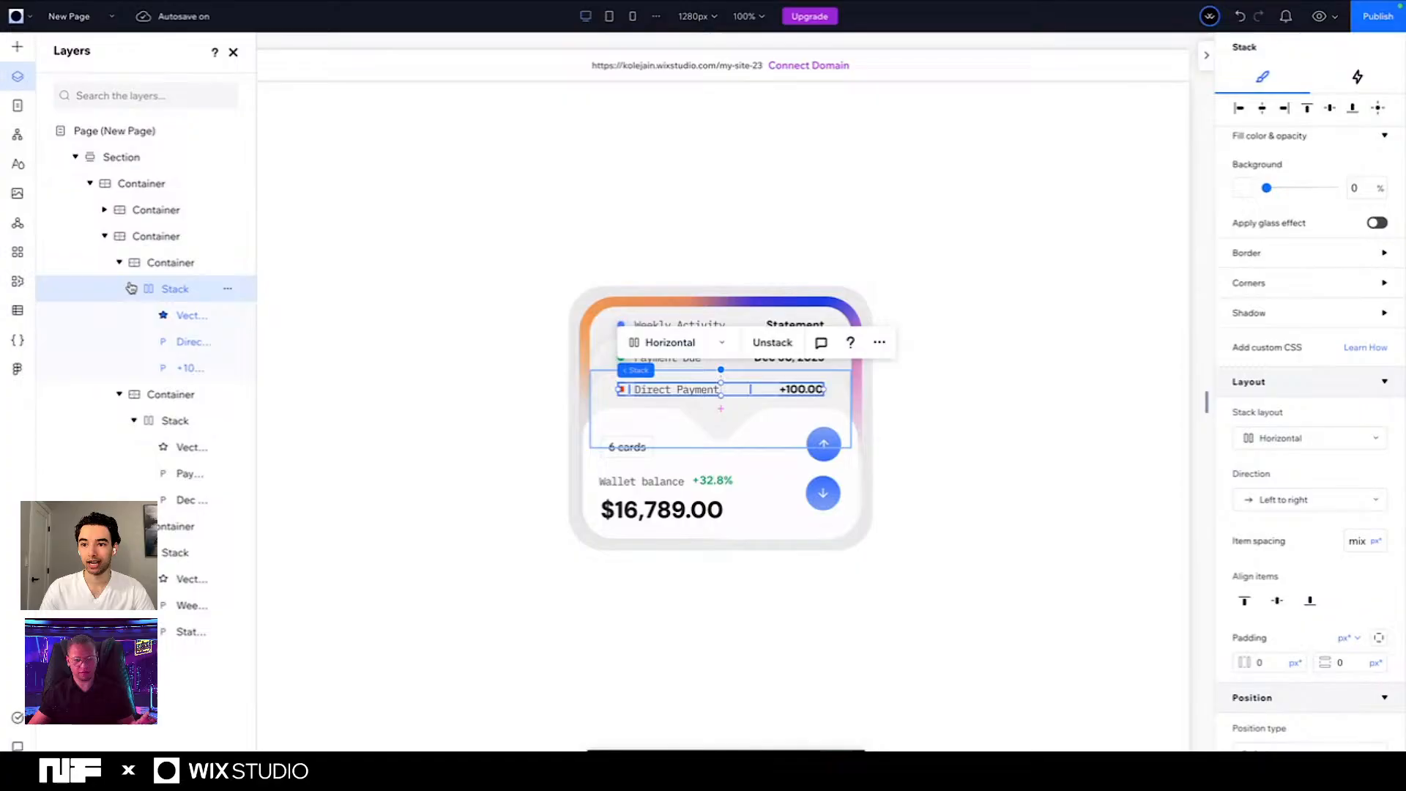
left_click(176, 316)
left_click(486, 436)
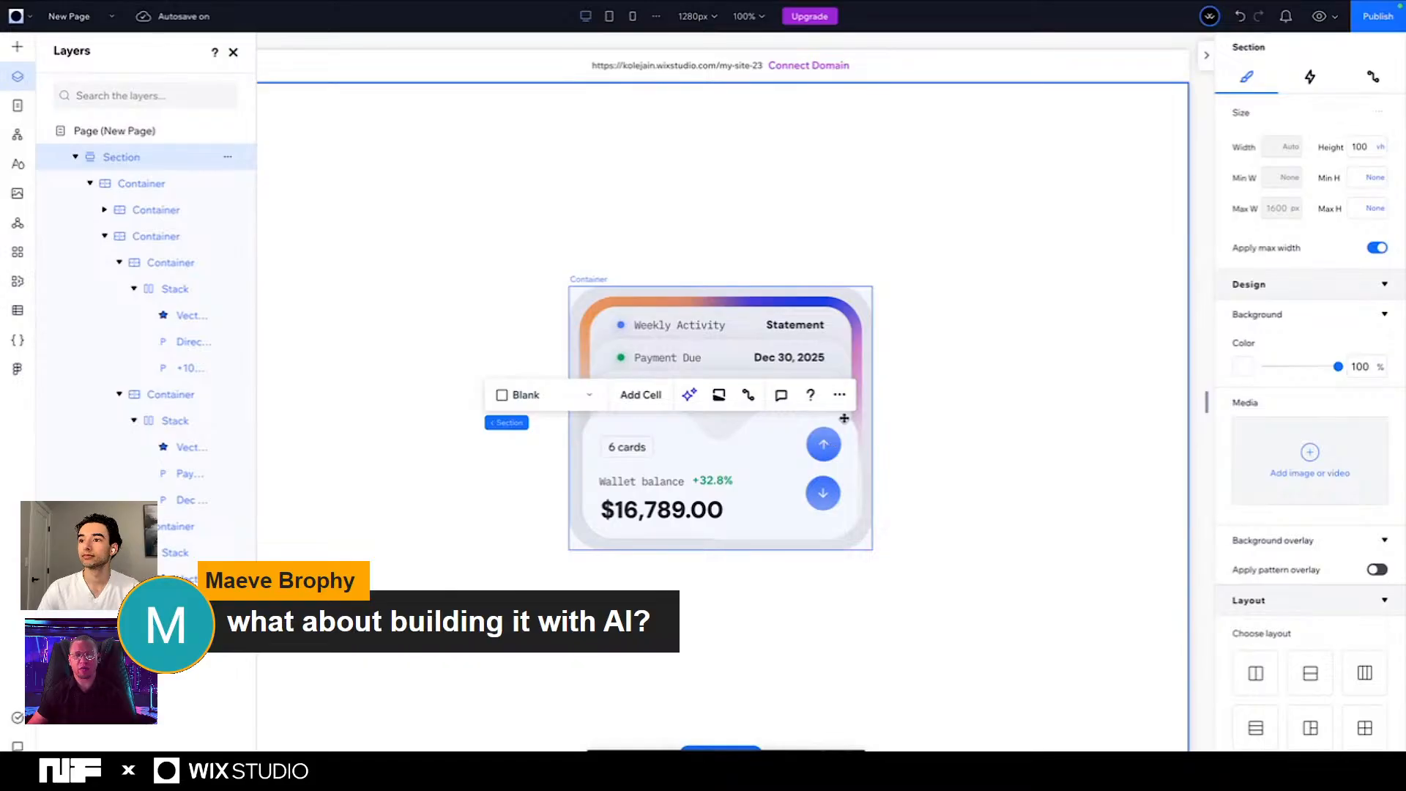
- Search the web for base44 in a new browser tab and open the Base44 website
mouse_move(751, 6)
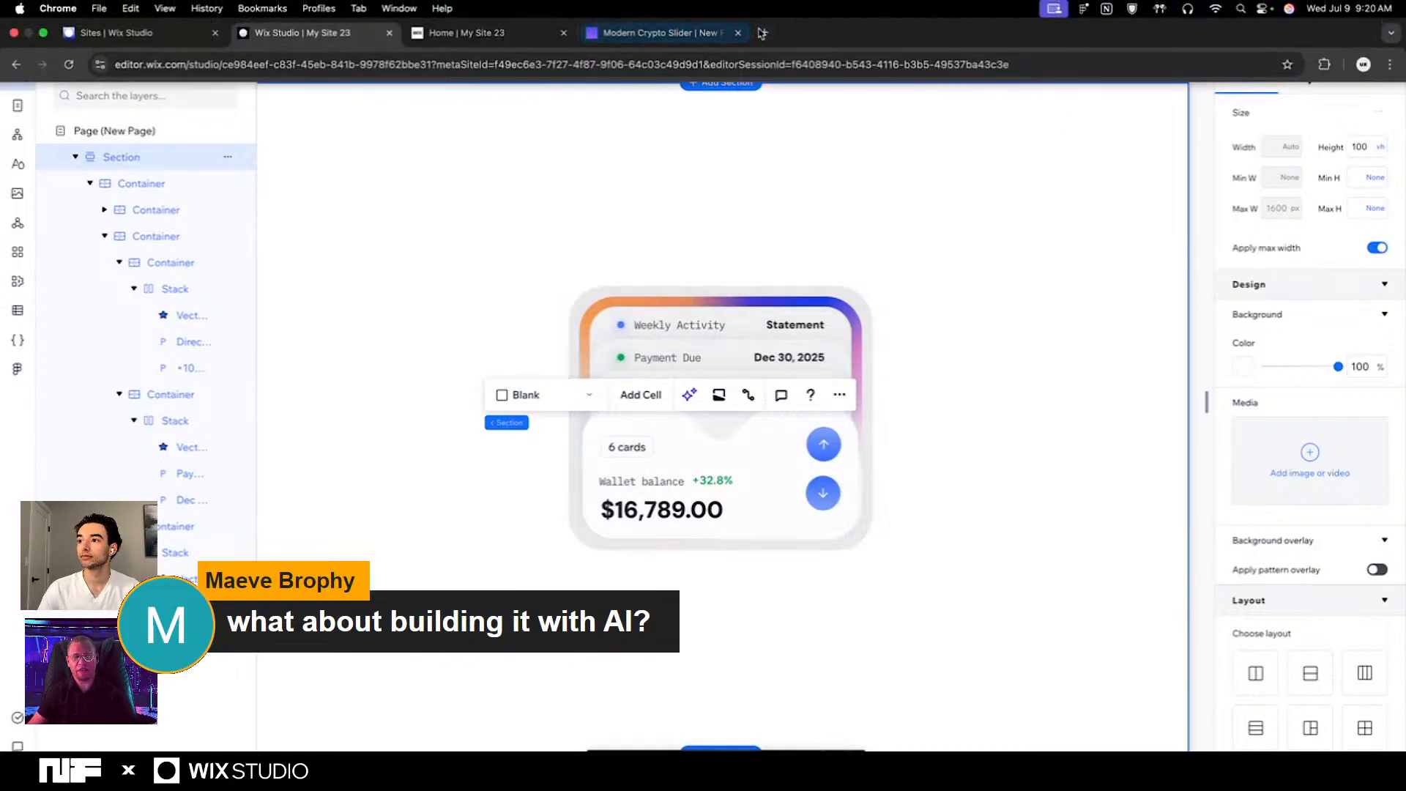
left_click(762, 33)
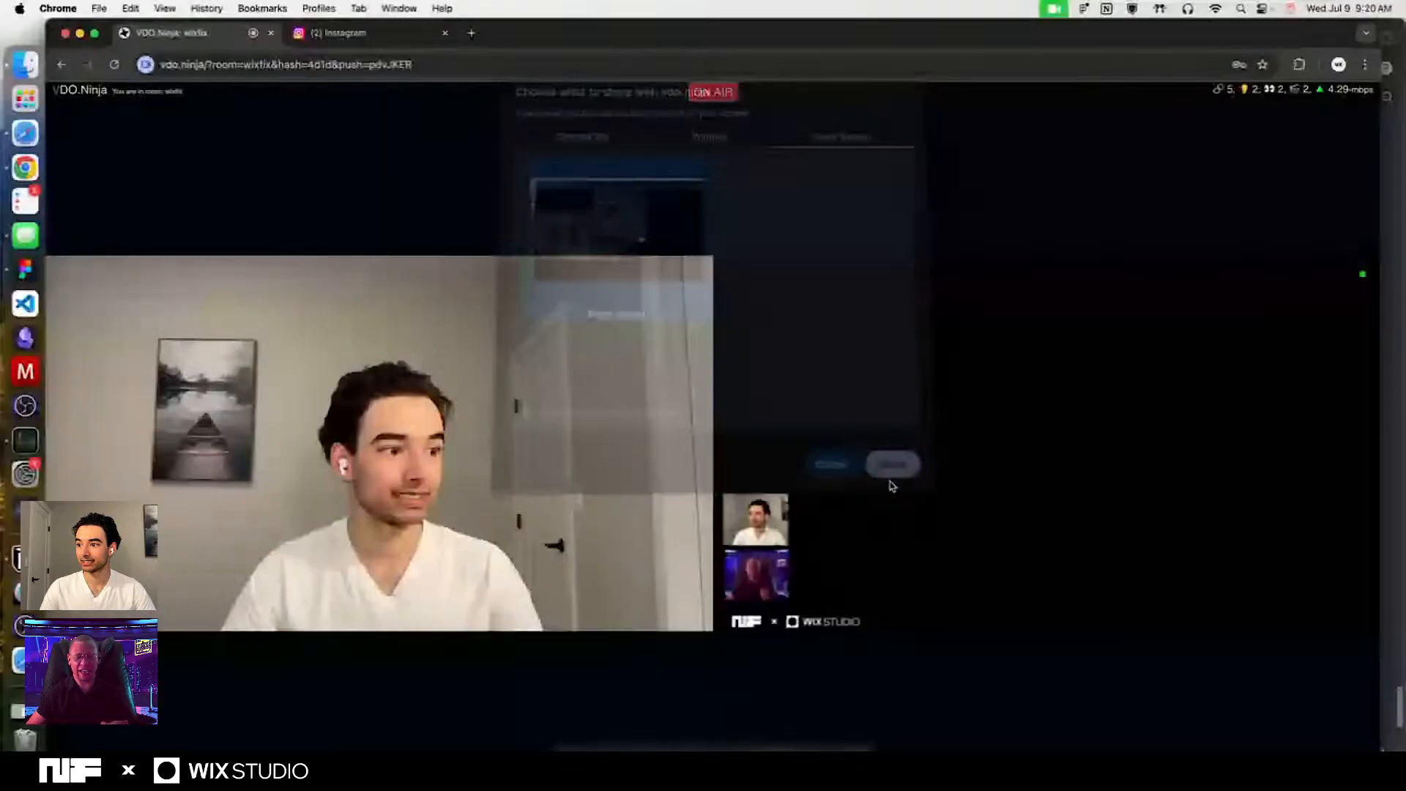
left_click(891, 463)
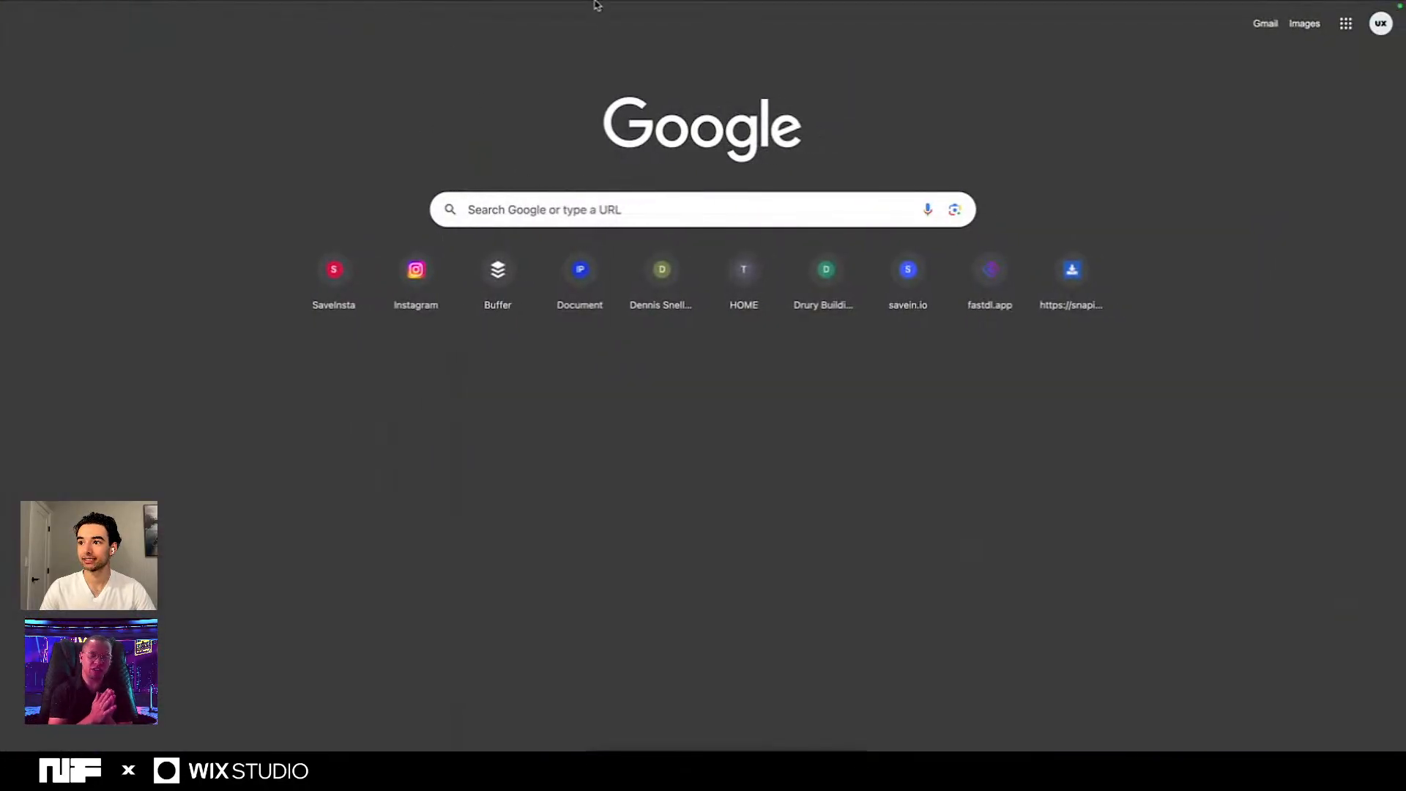
mouse_move(592, 6)
left_click(346, 68)
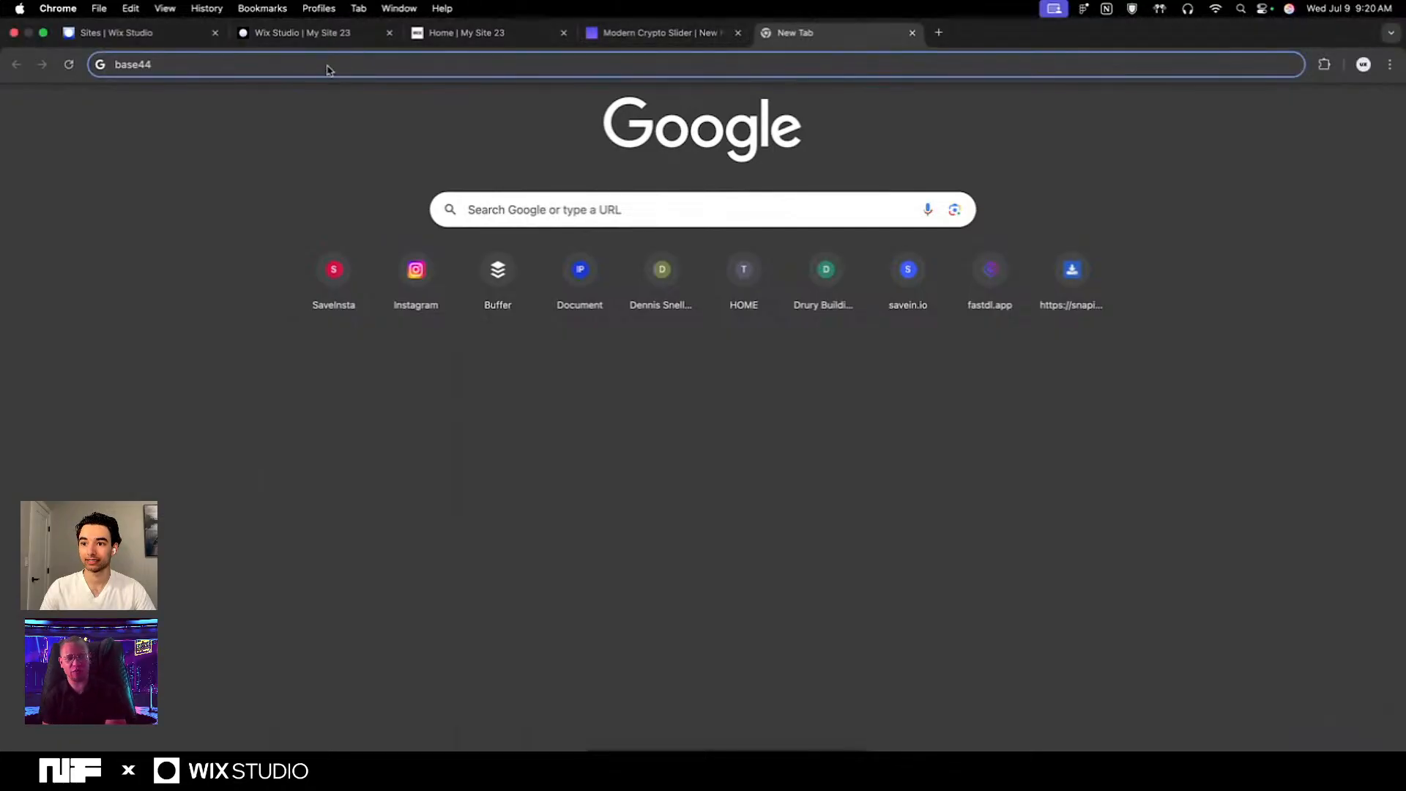
type("base44")
key("Return")
left_click(273, 164)
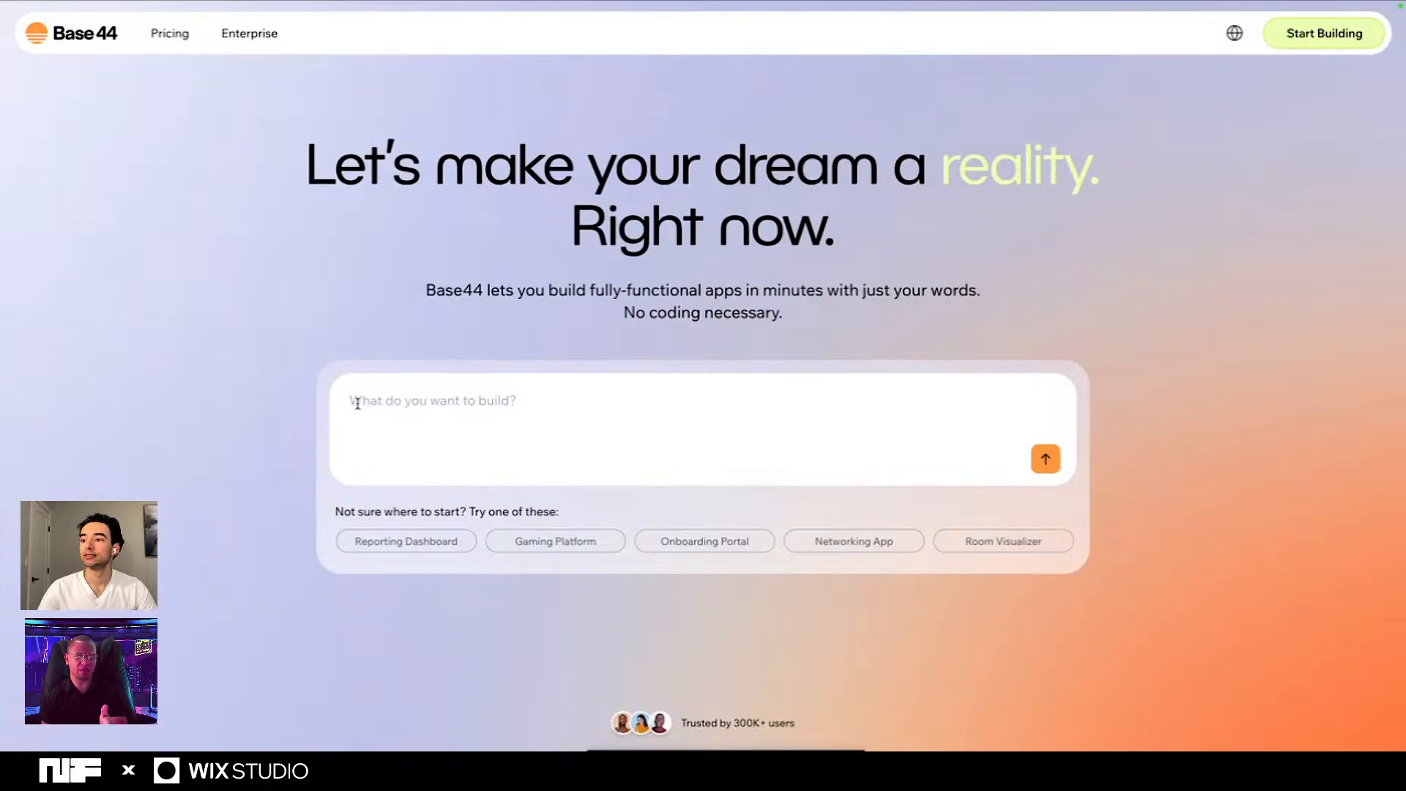
- Examine the feature sections of the Base44 home page and return to its app prompt field
scroll(232, 378, "down", 10)
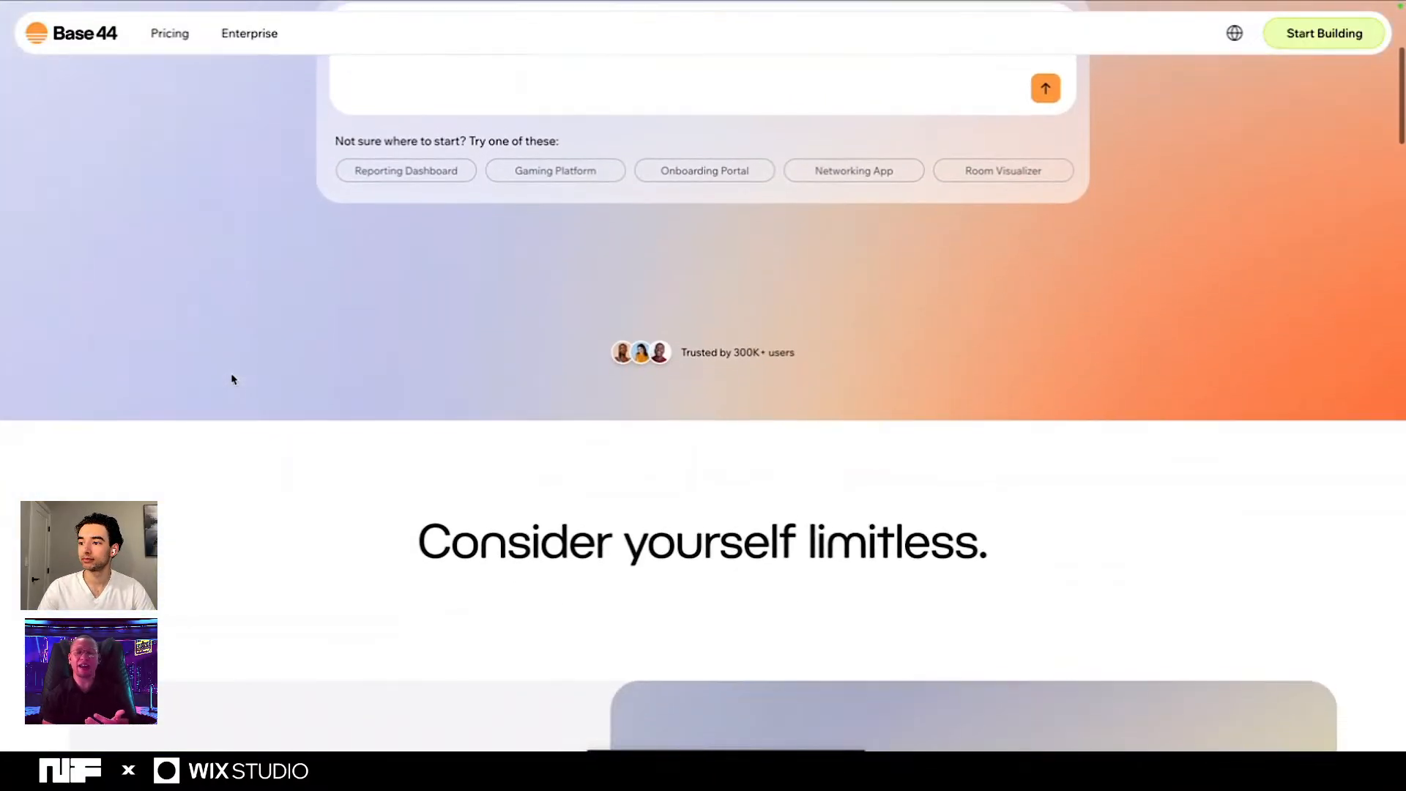
scroll(233, 378, "down", 8)
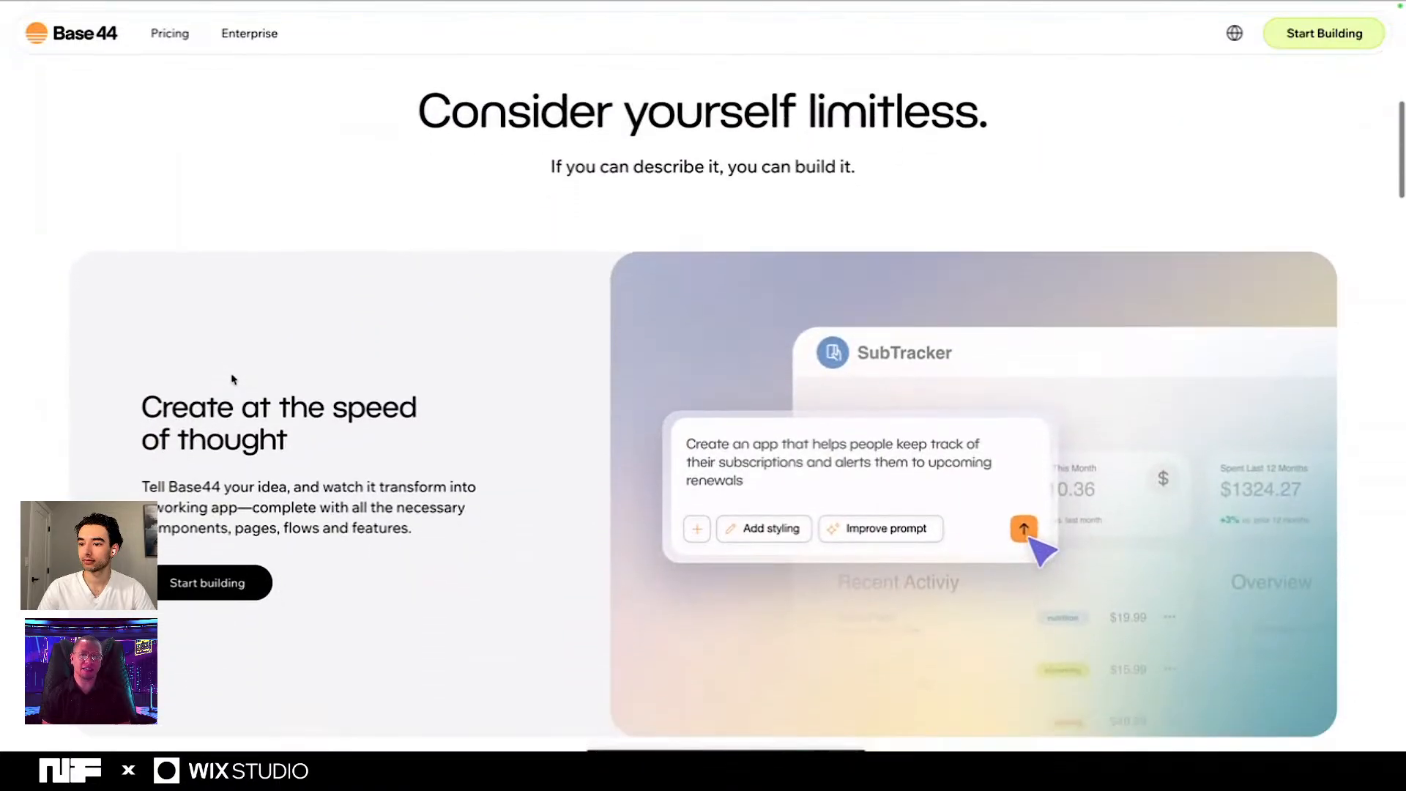
scroll(233, 378, "down", 5)
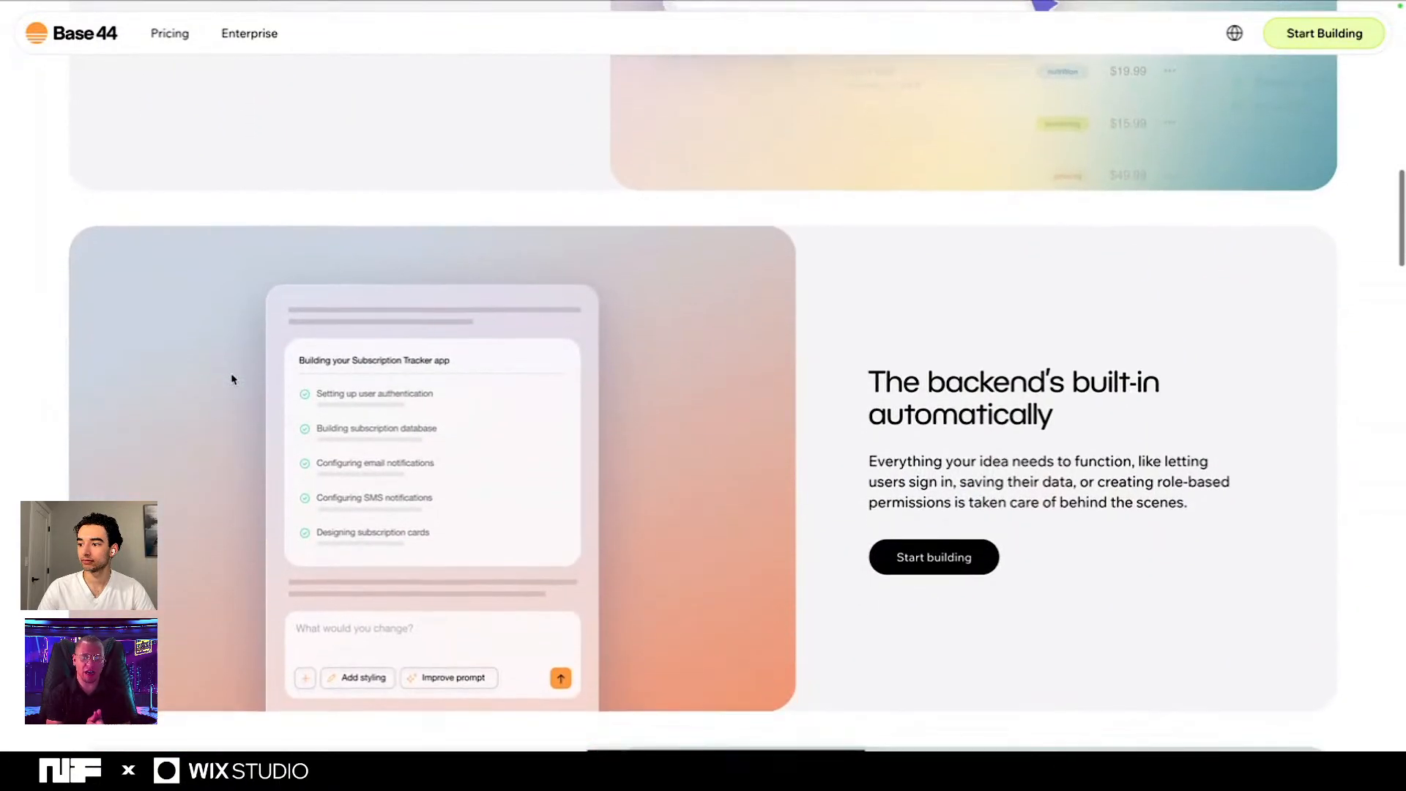
scroll(233, 379, "down", 6)
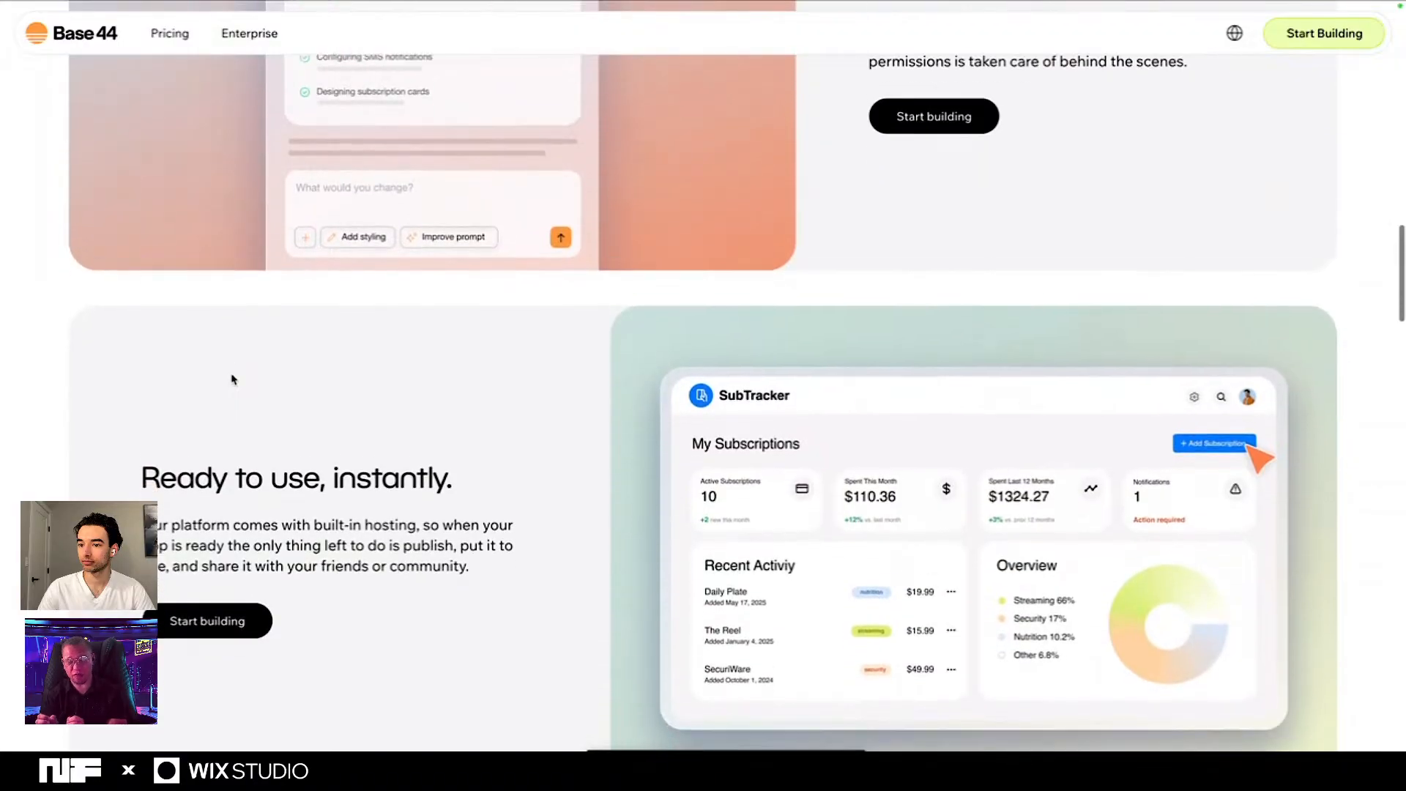
scroll(233, 379, "down", 5)
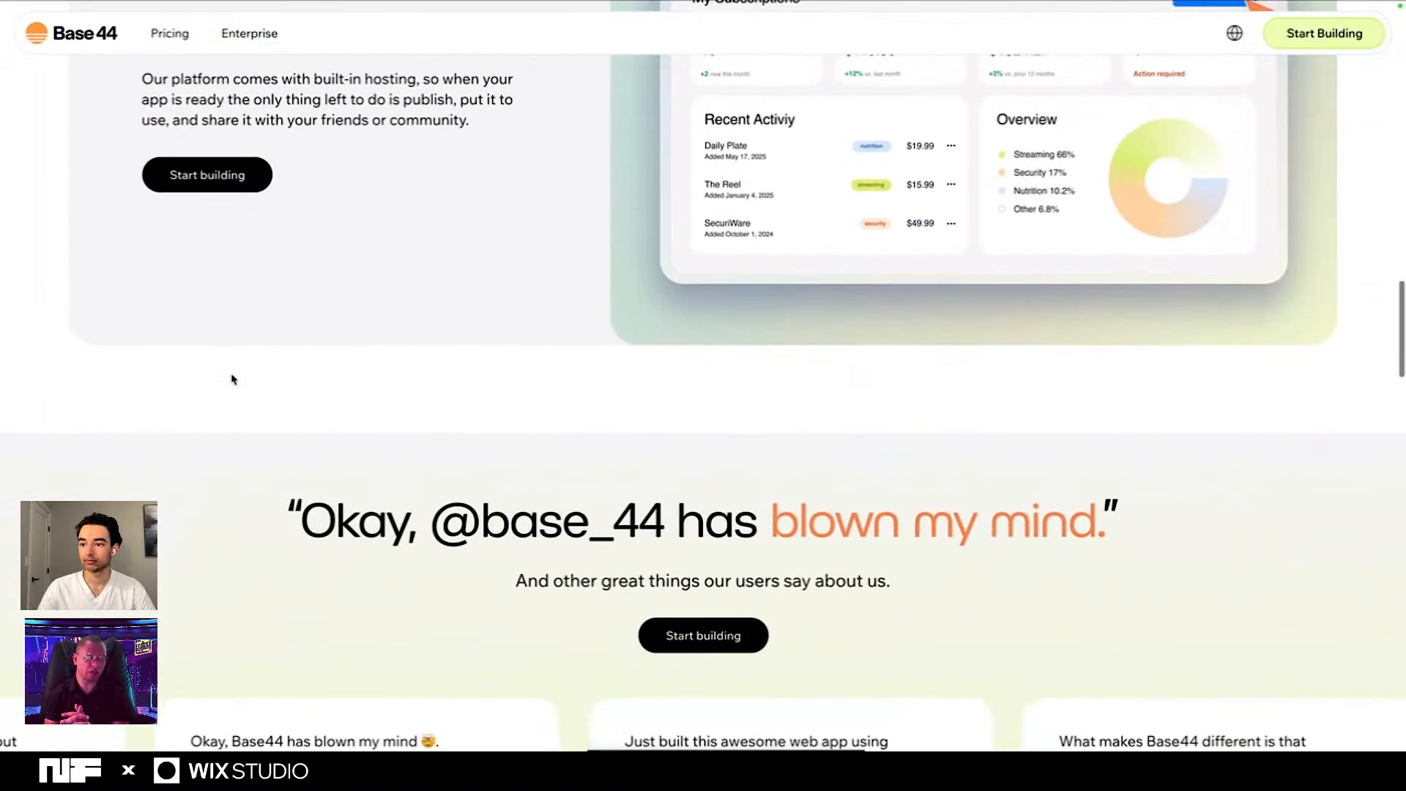
scroll(232, 379, "up", 15)
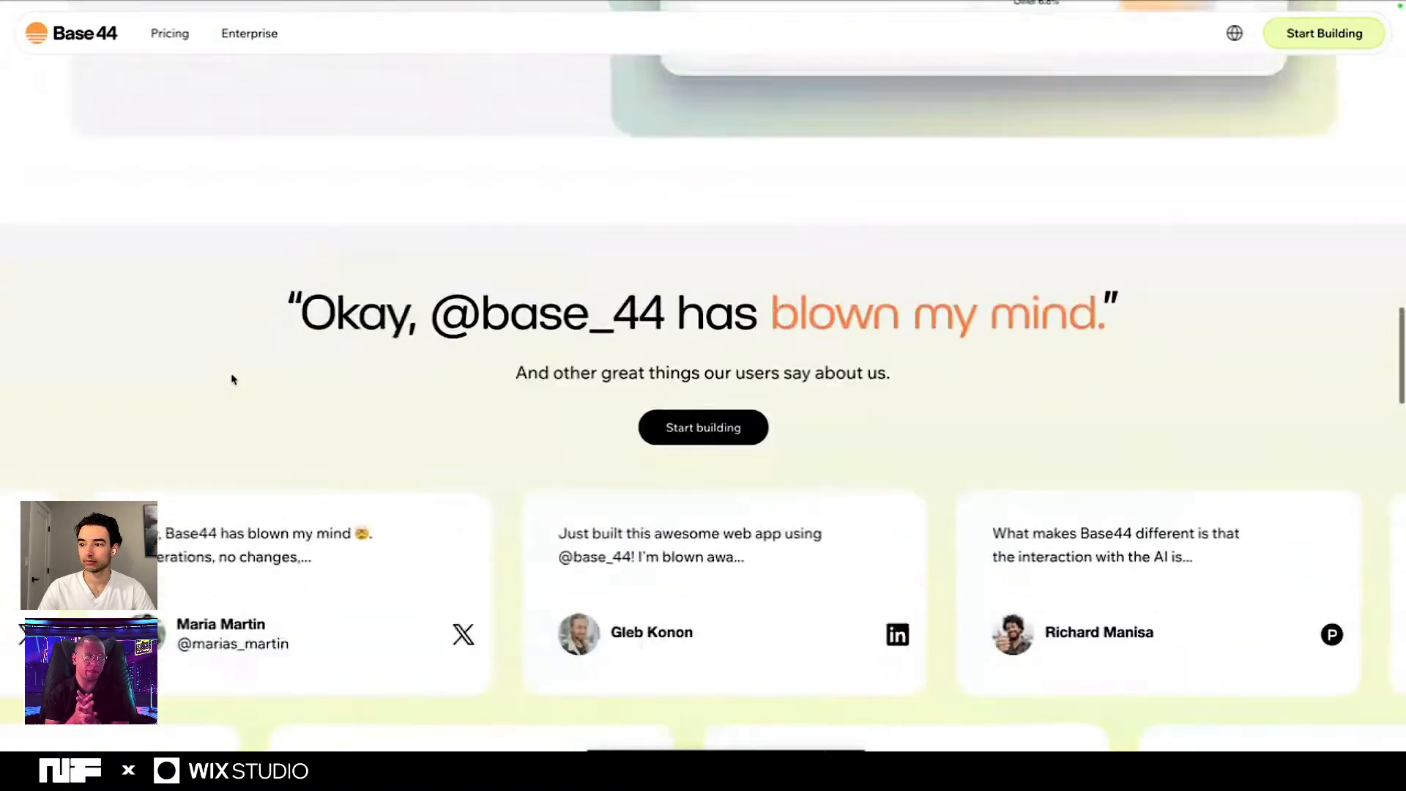
scroll(233, 378, "up", 10)
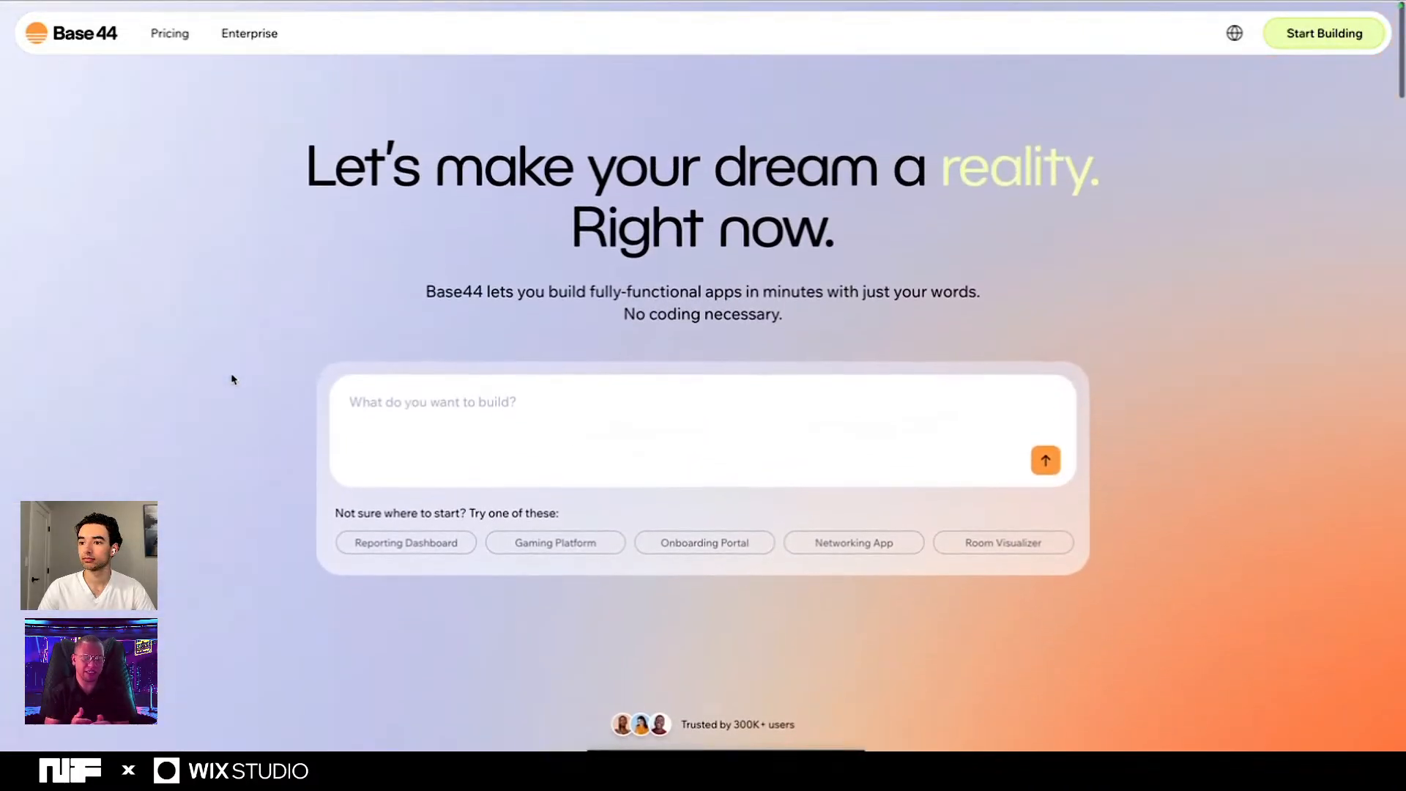
left_click(445, 410)
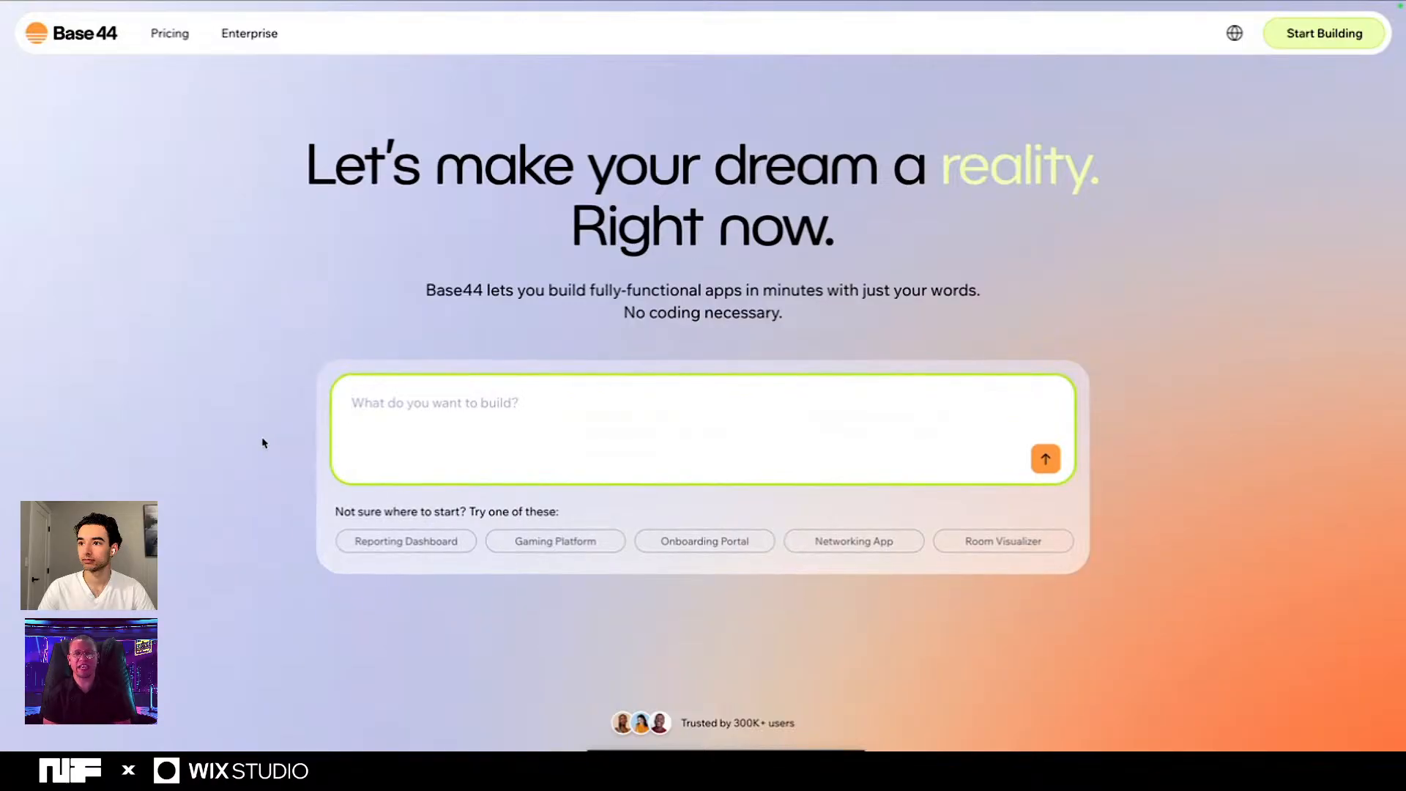
- Read through the Base44 home page's features, testimonials, pricing plans and FAQs
scroll(264, 443, "down", 5)
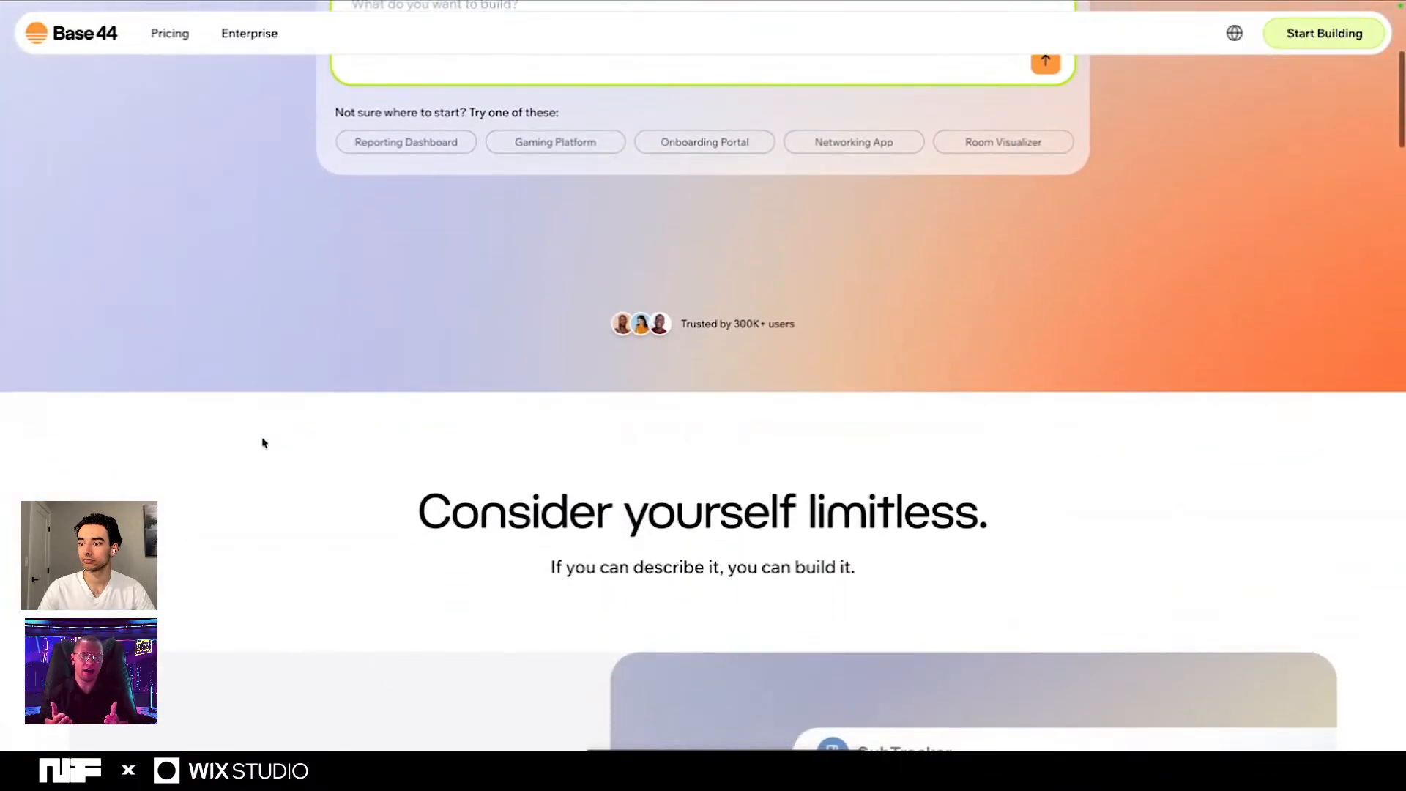
scroll(263, 443, "down", 6)
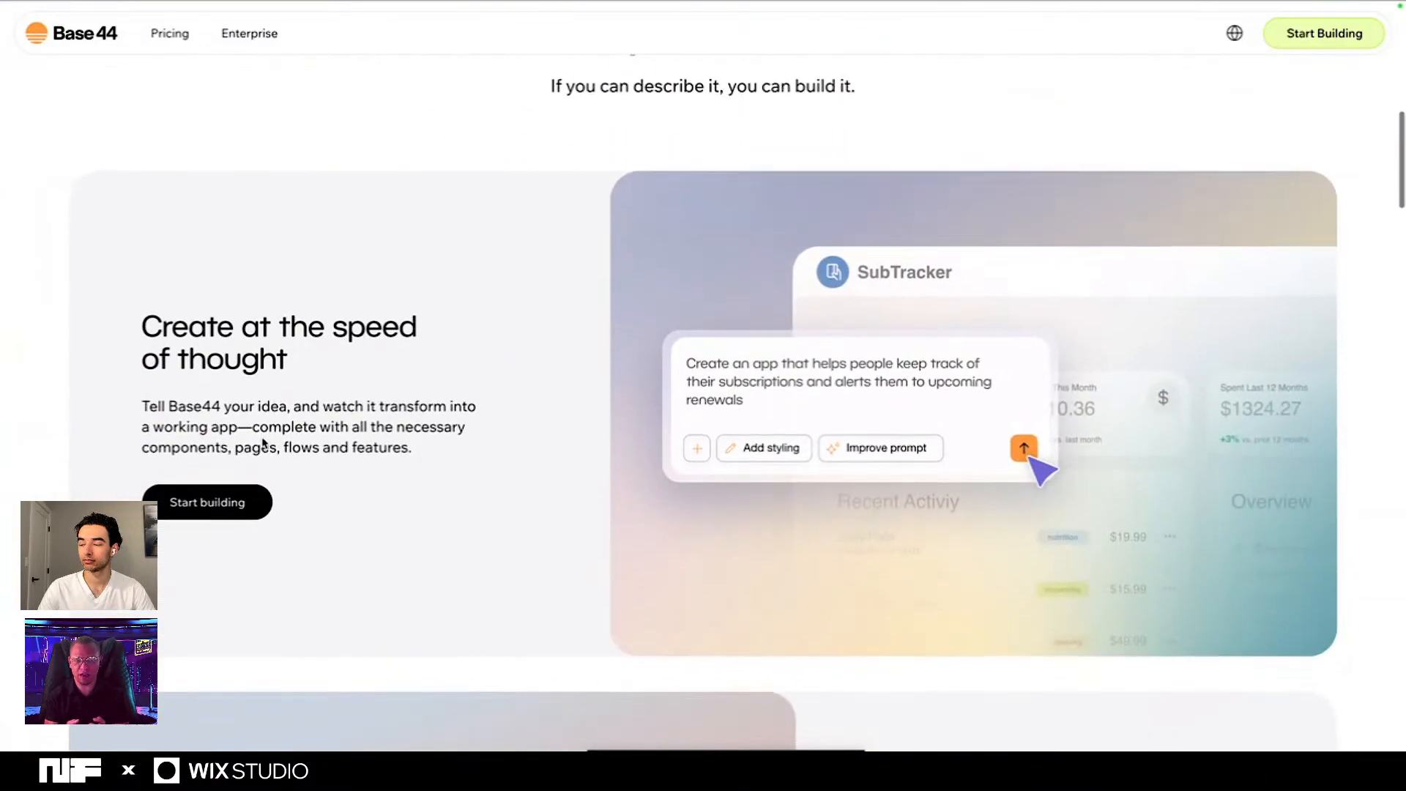
scroll(264, 444, "down", 7)
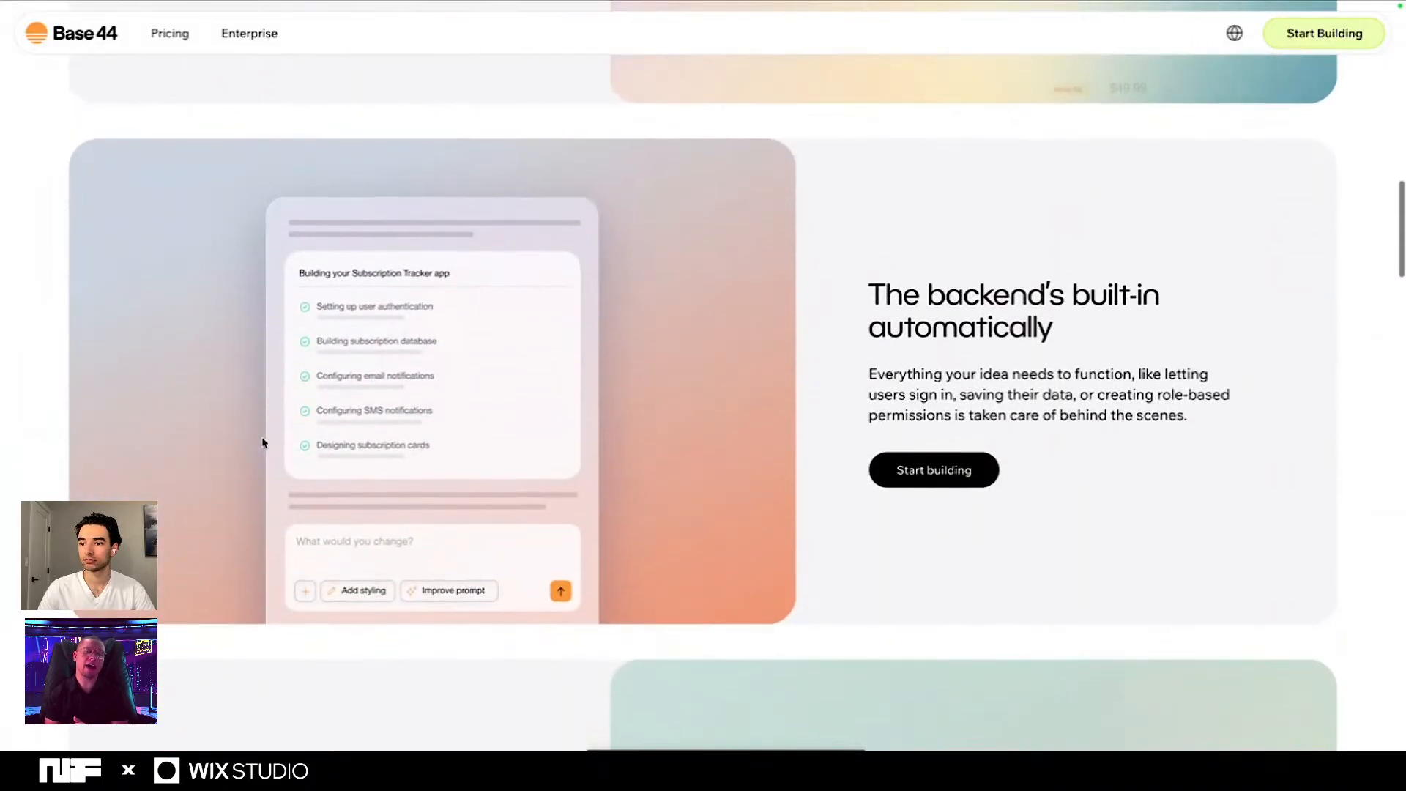
scroll(264, 443, "down", 6)
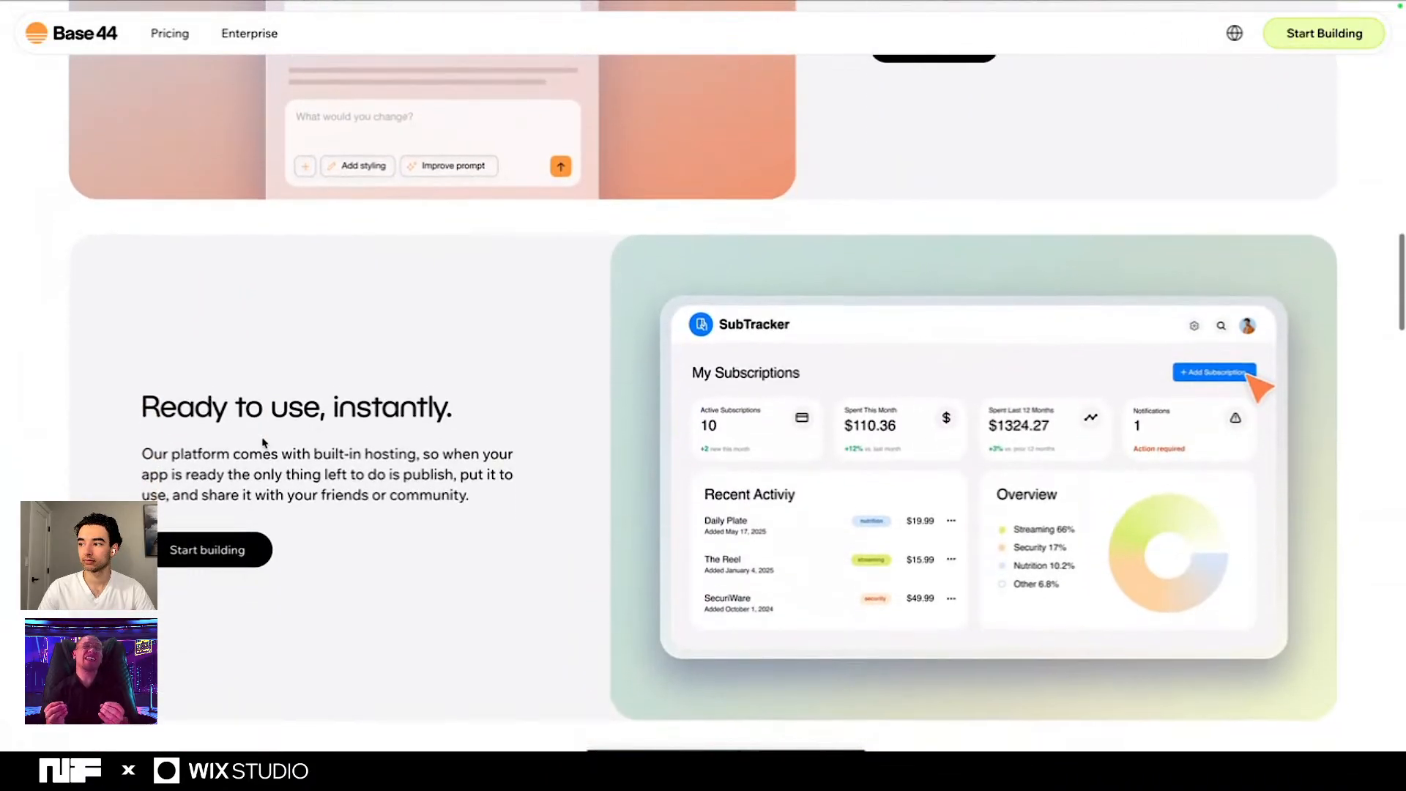
scroll(263, 444, "down", 5)
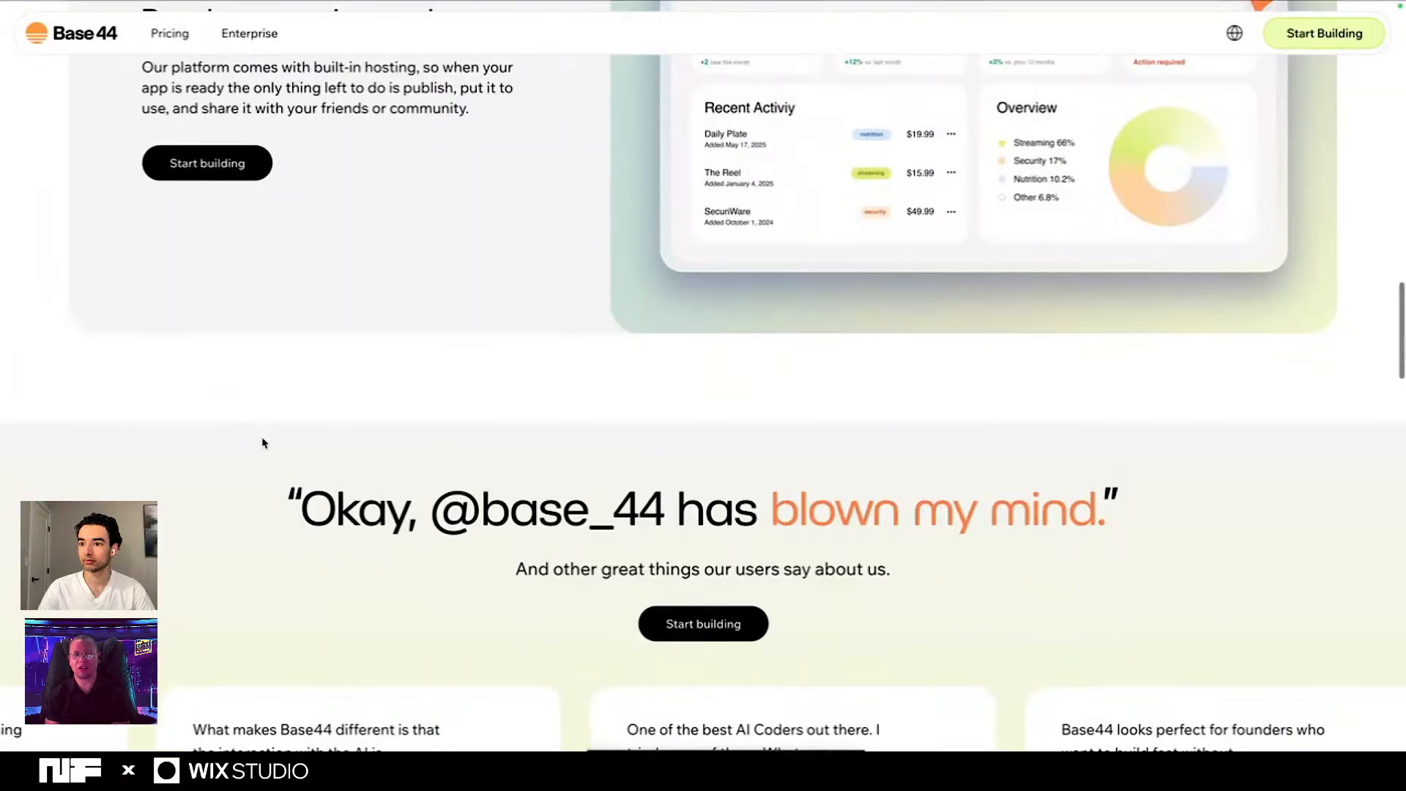
scroll(263, 444, "down", 5)
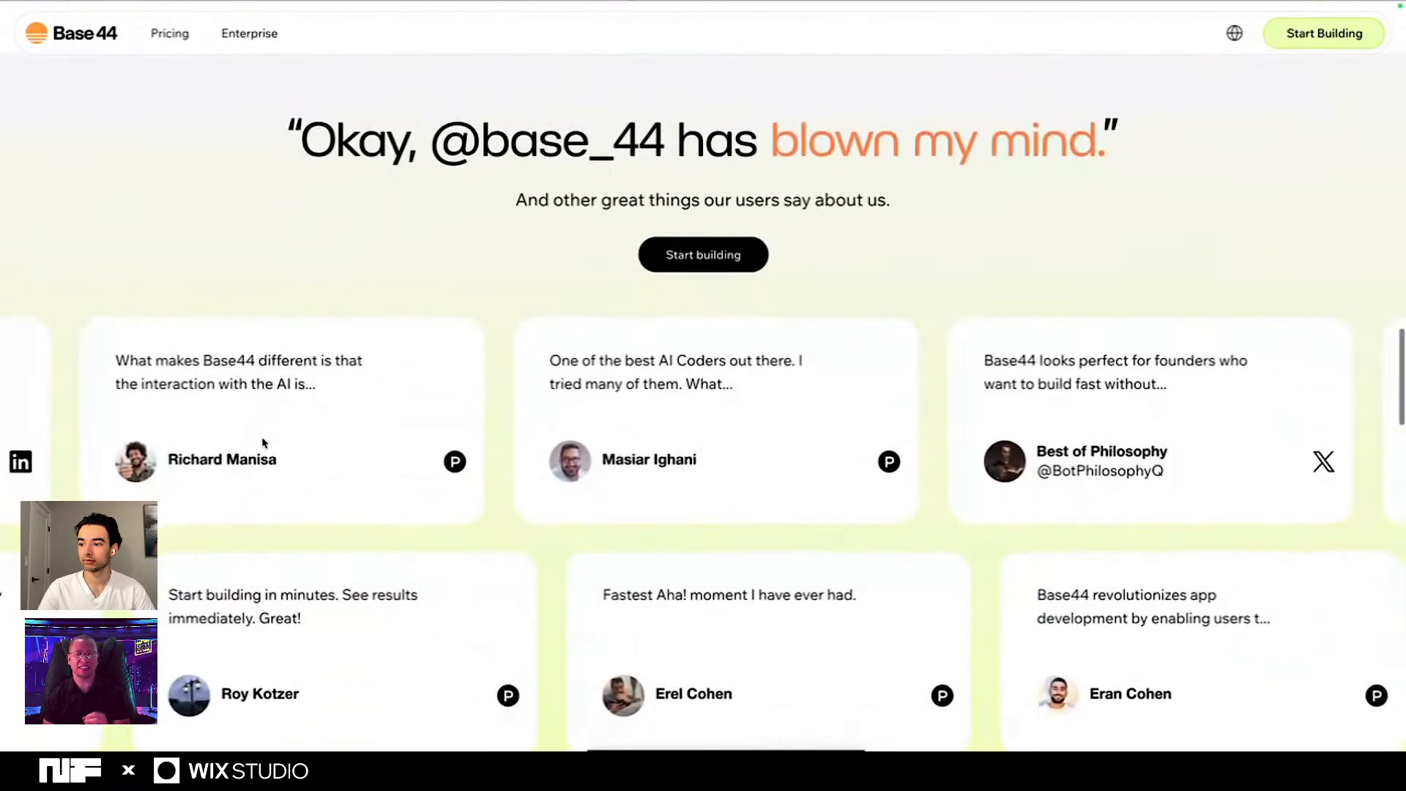
scroll(263, 443, "down", 10)
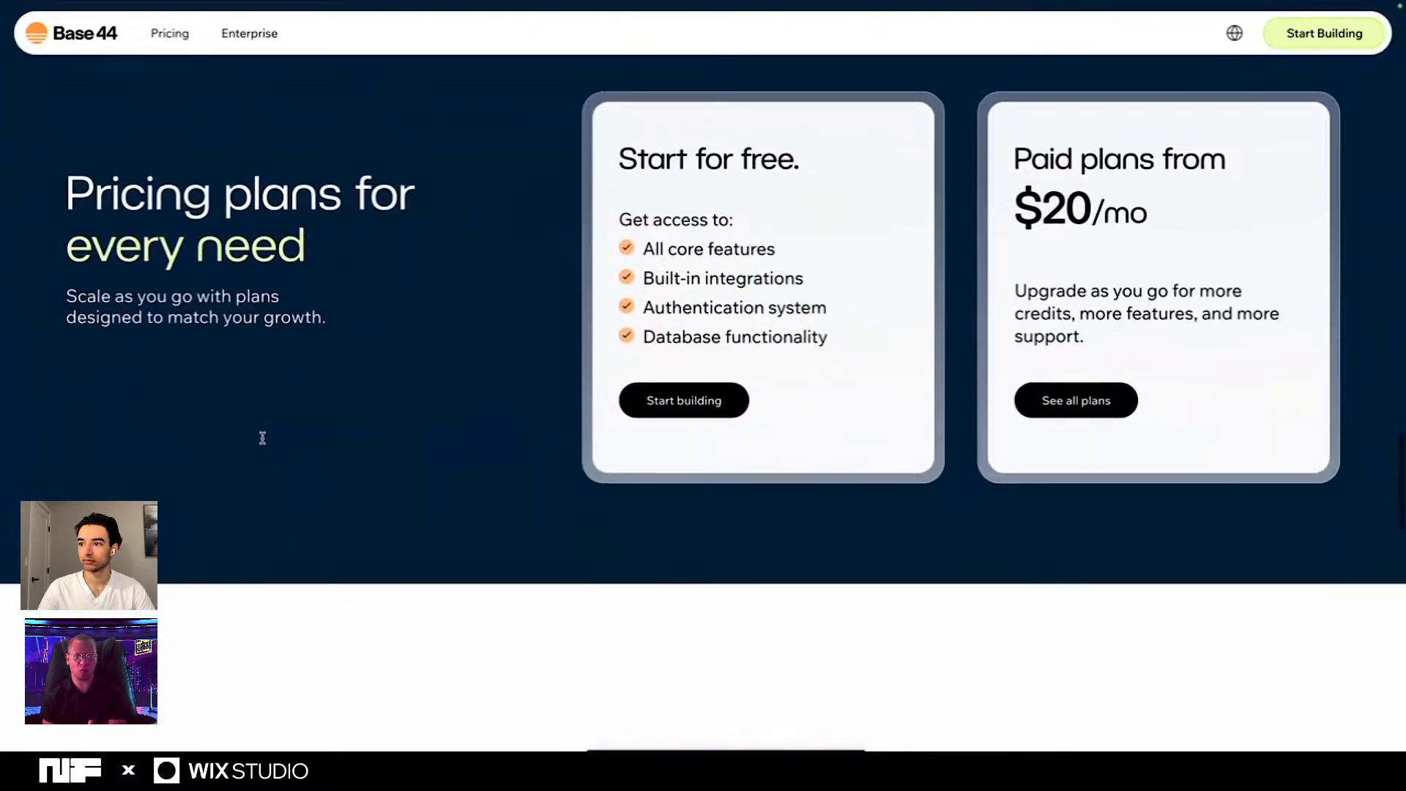
scroll(262, 438, "down", 5)
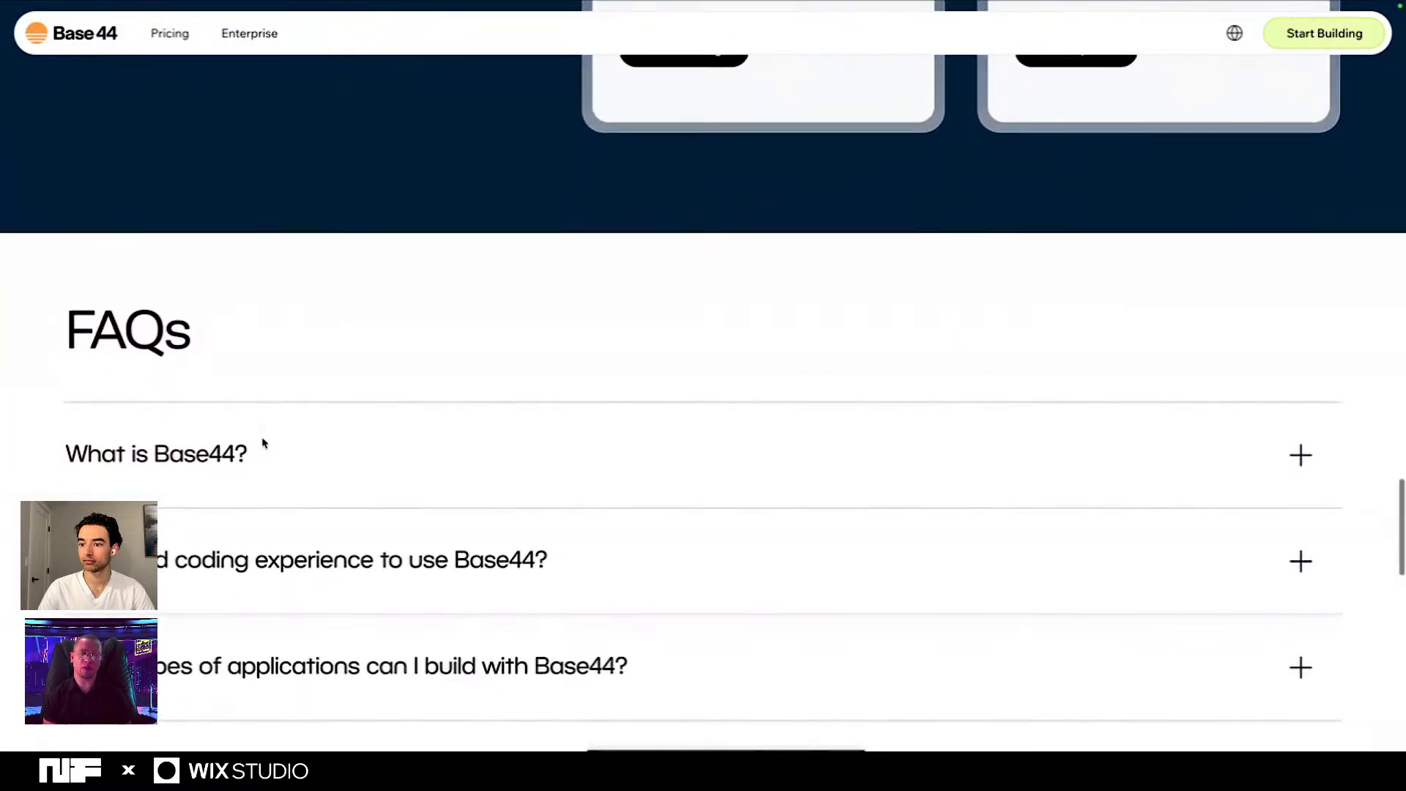
scroll(263, 443, "down", 8)
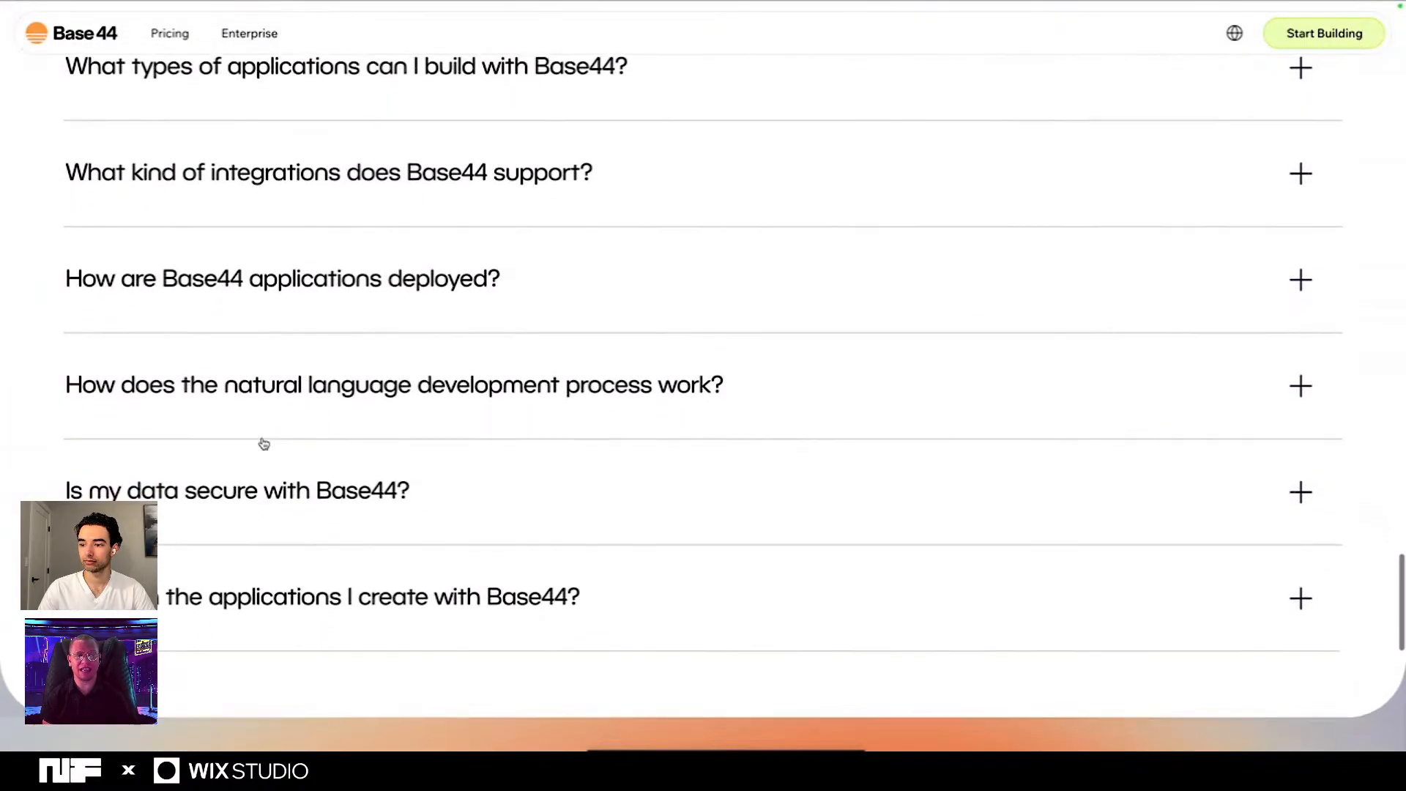
- Look over the closing section and footer of the Base44 home page, then return to the app prompt field
scroll(264, 443, "down", 7)
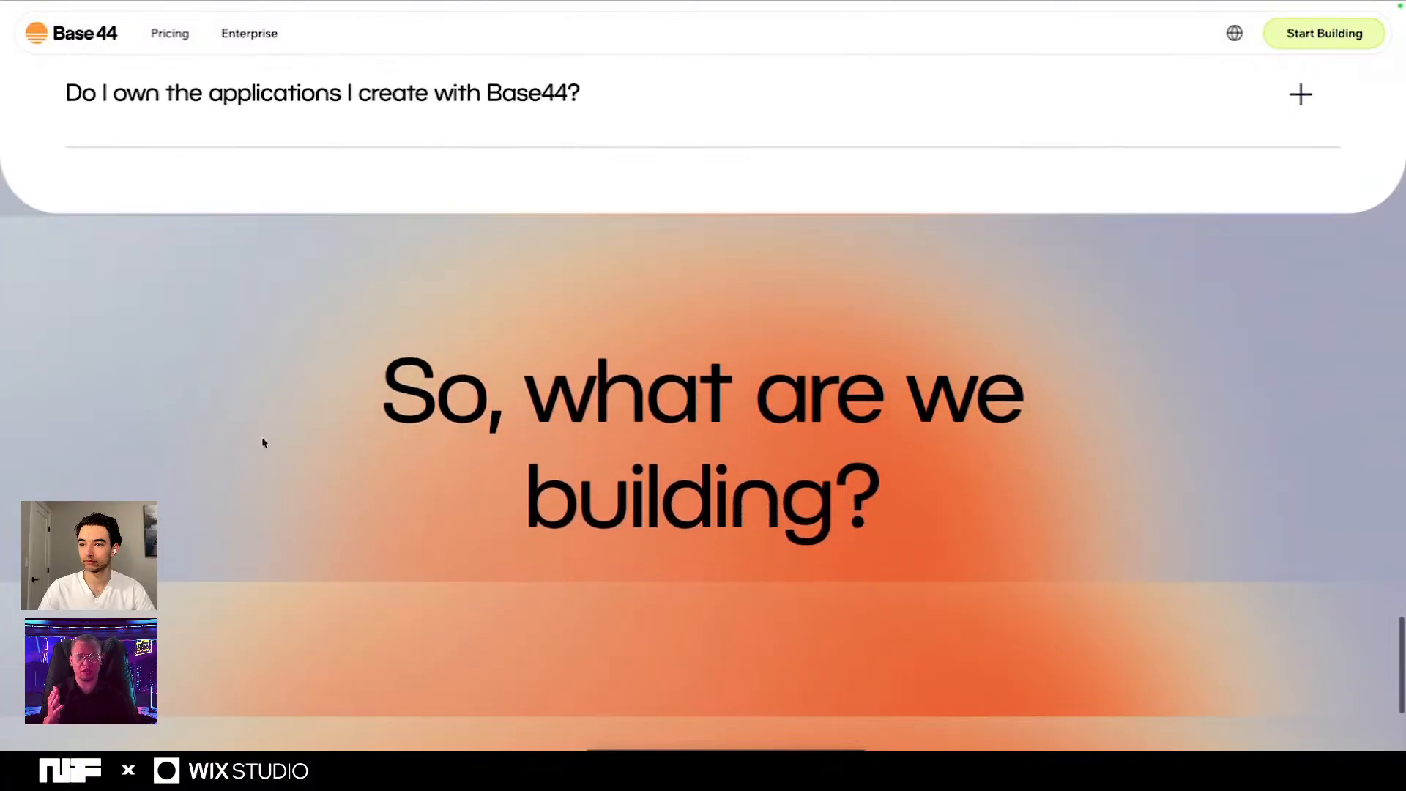
scroll(263, 443, "down", 6)
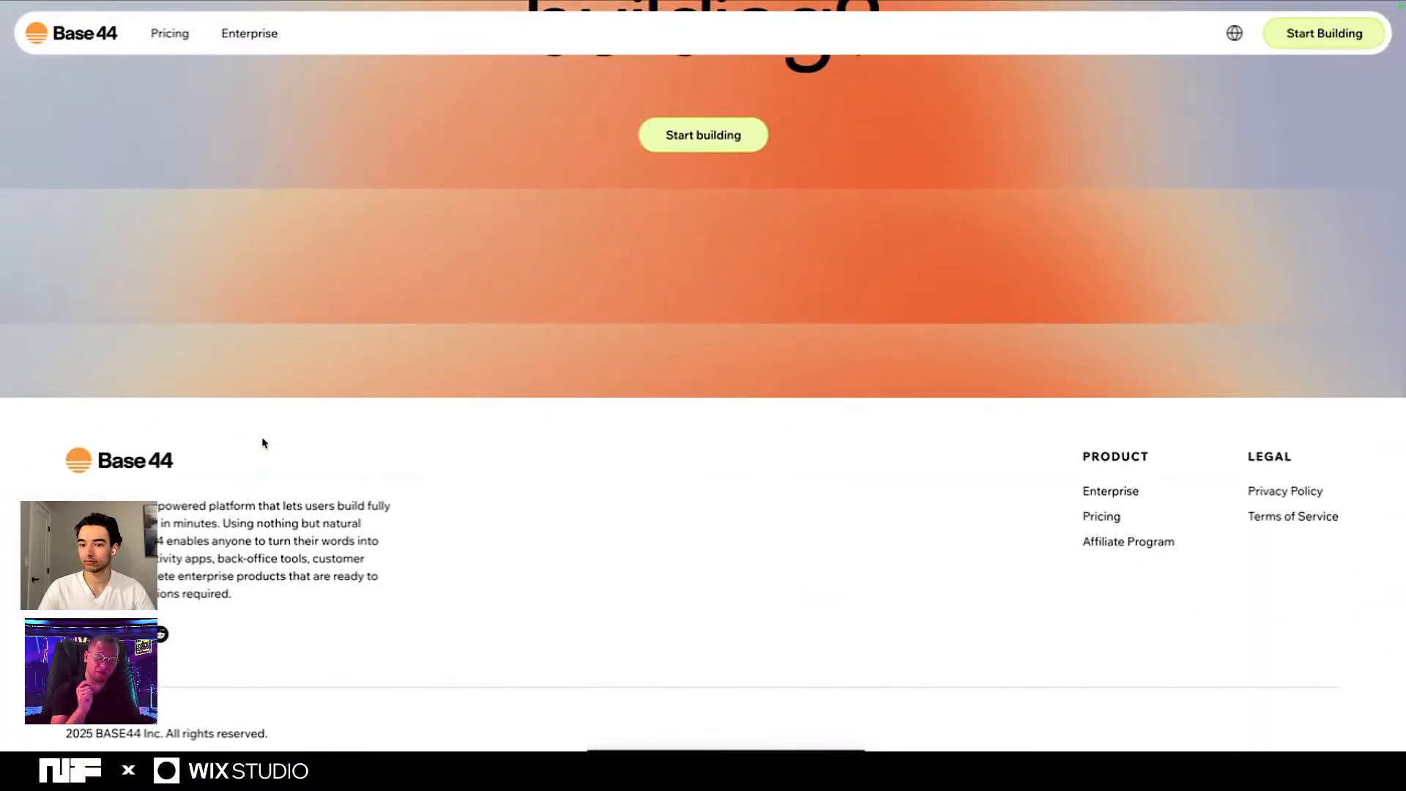
scroll(264, 443, "up", 2)
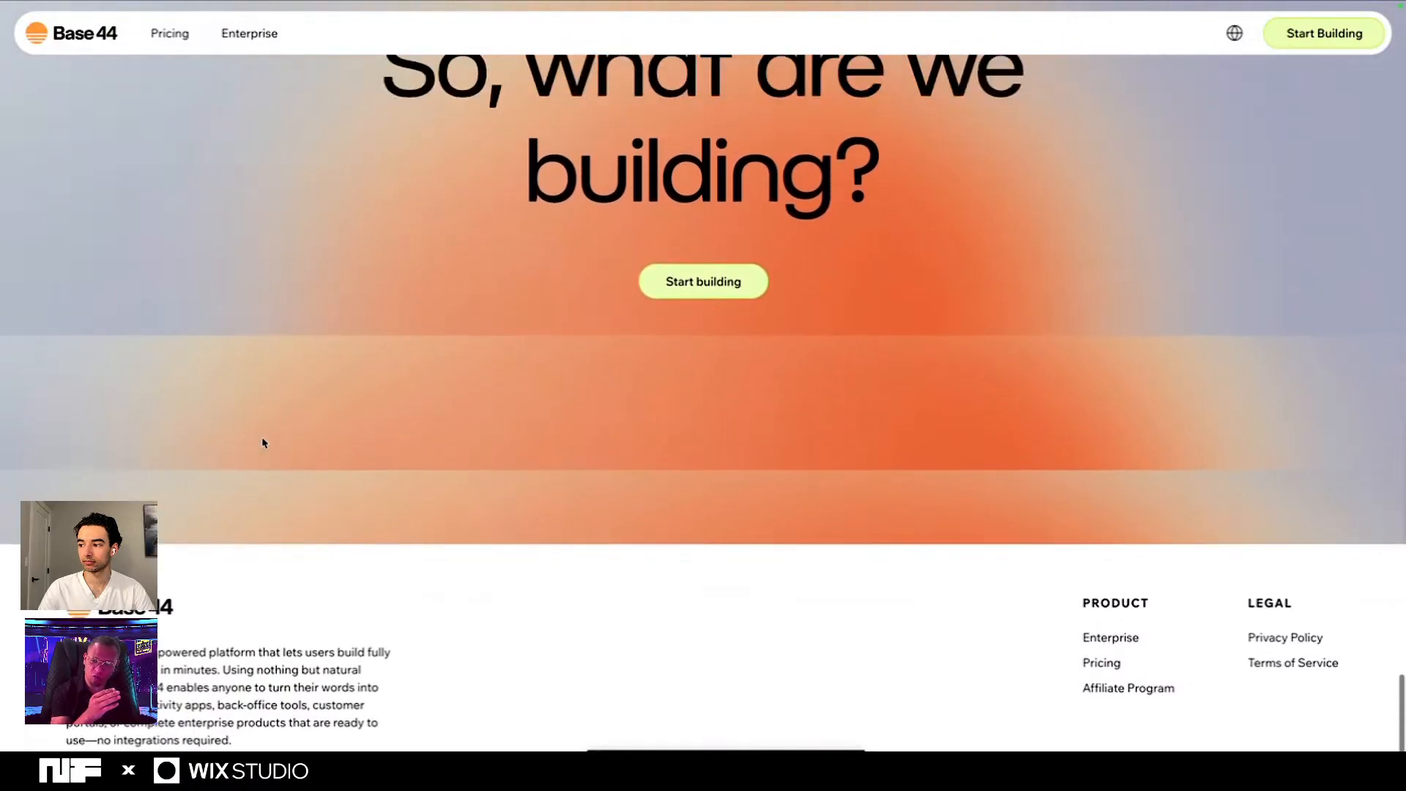
scroll(263, 443, "up", 10)
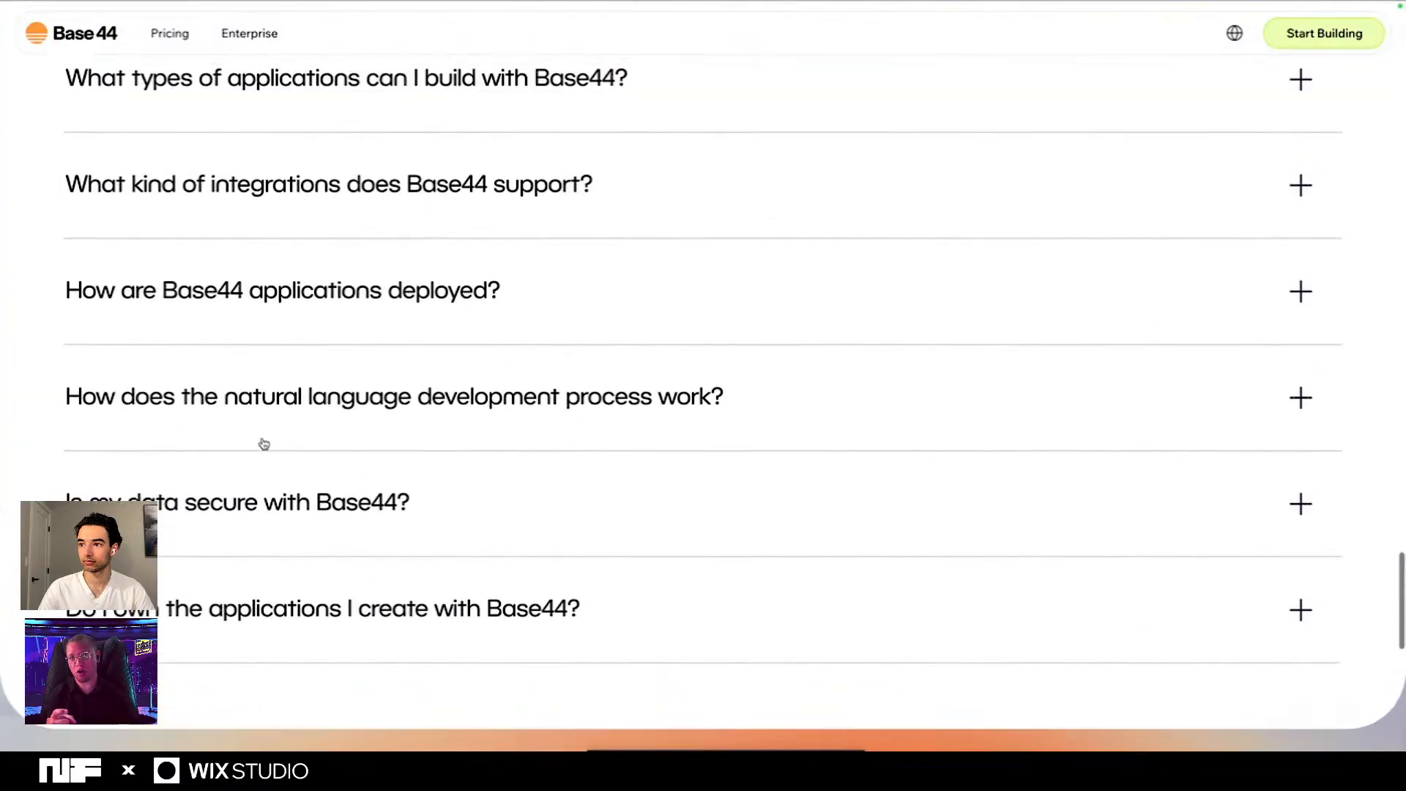
scroll(263, 444, "up", 15)
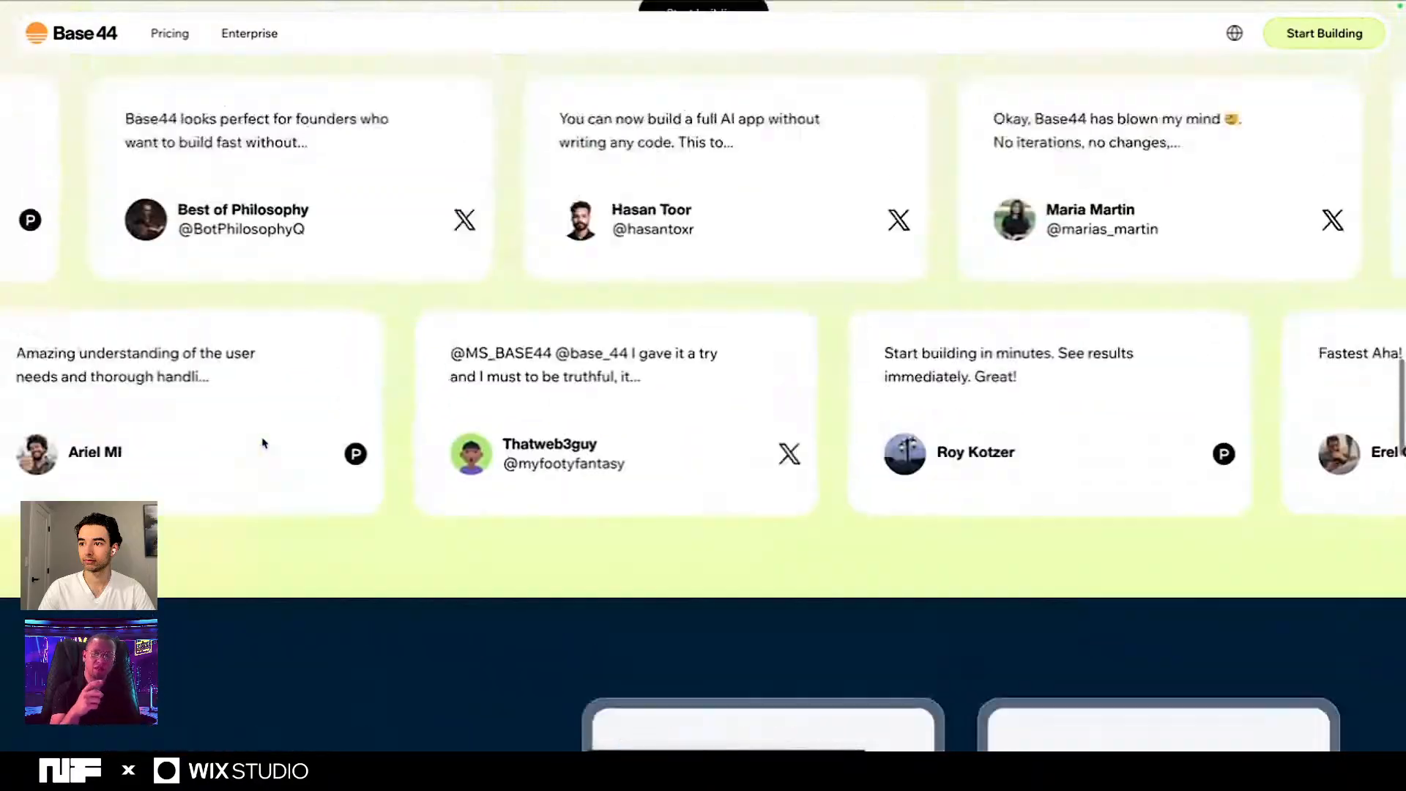
scroll(263, 443, "up", 15)
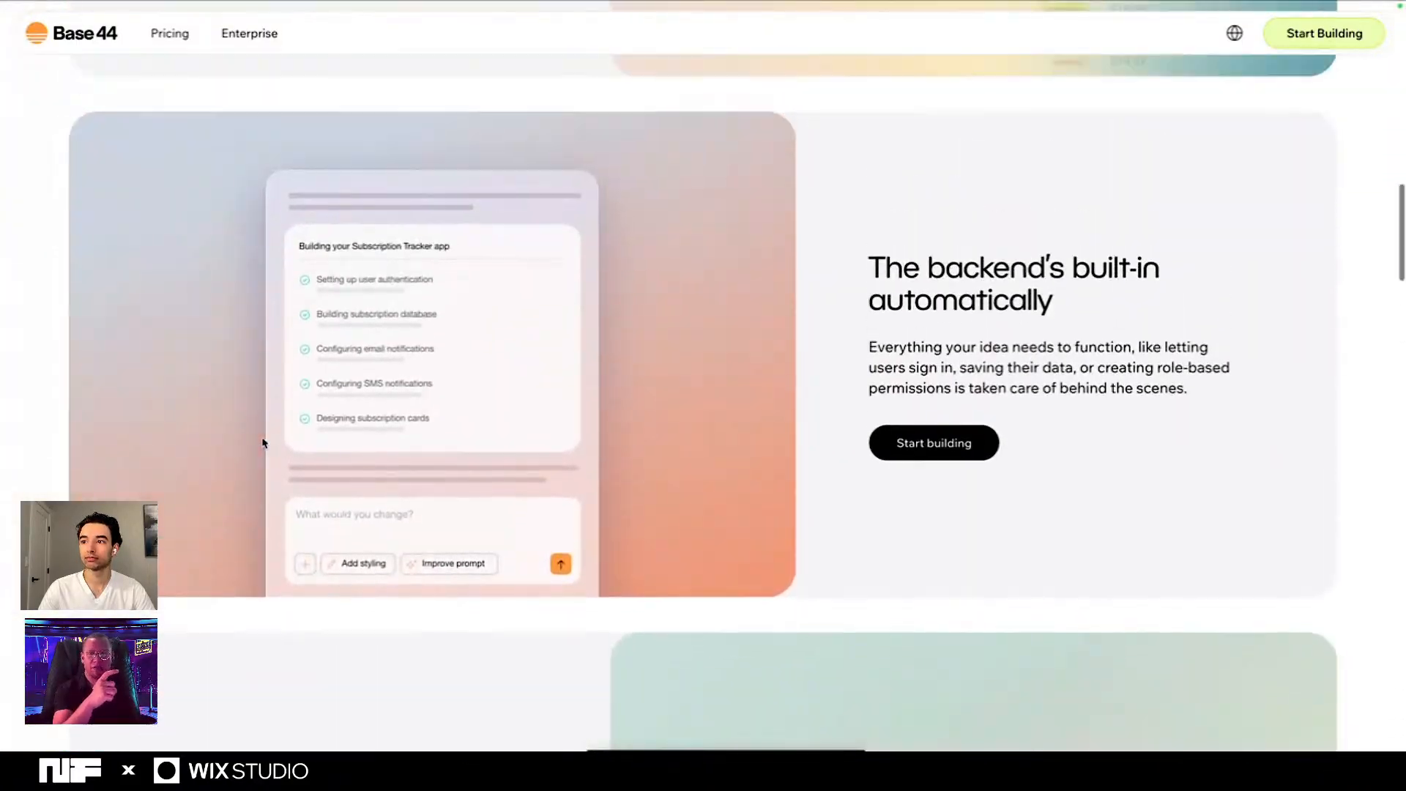
scroll(264, 443, "up", 15)
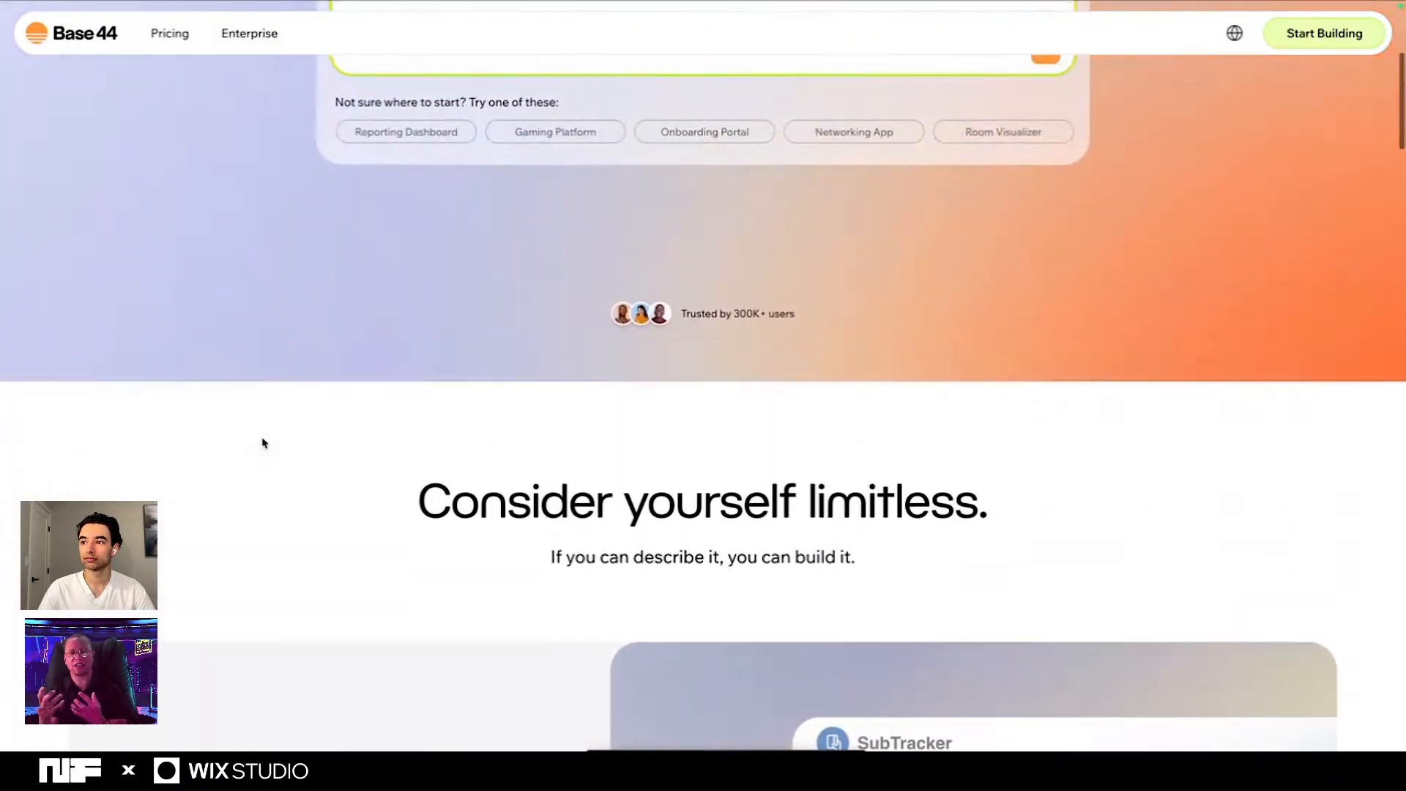
scroll(264, 444, "up", 5)
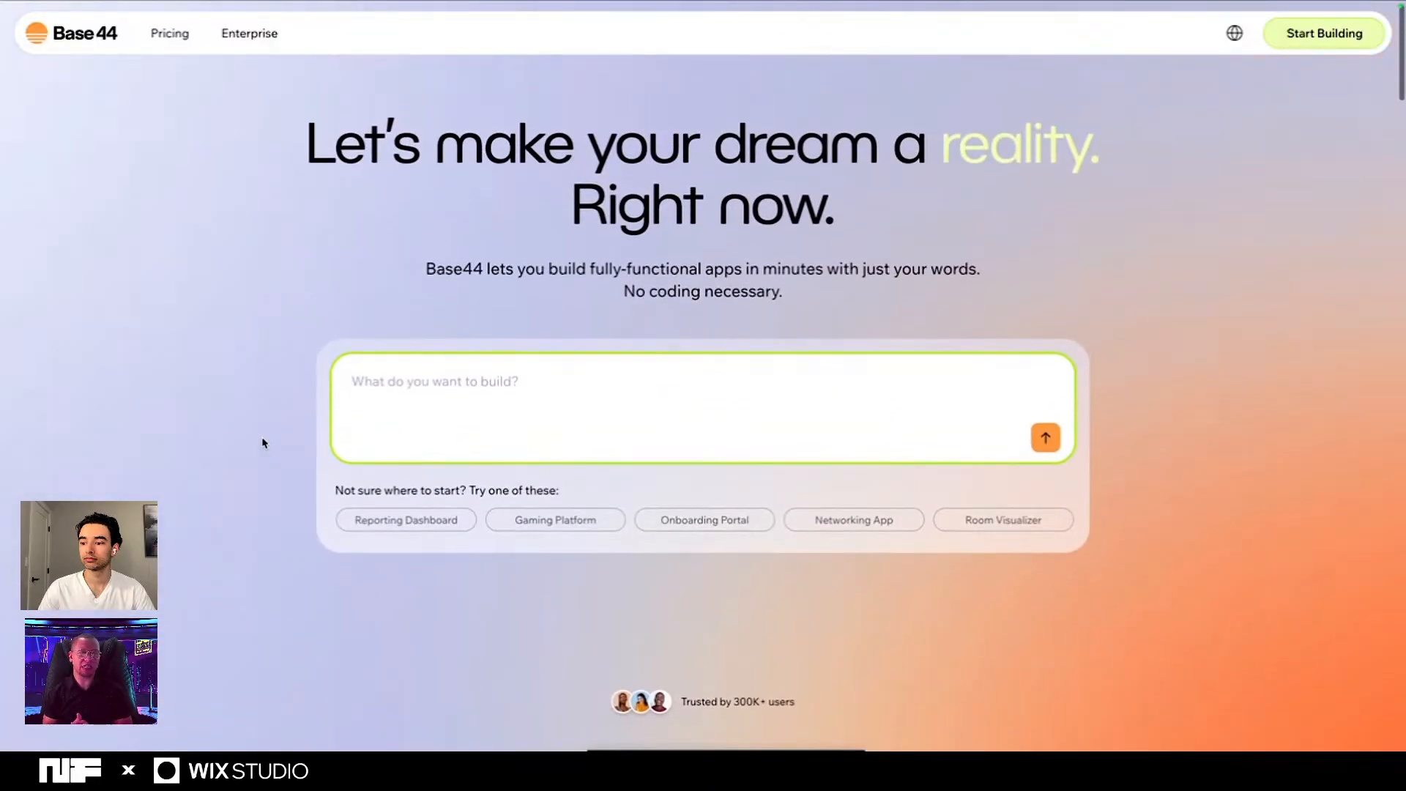
scroll(264, 443, "up", 1)
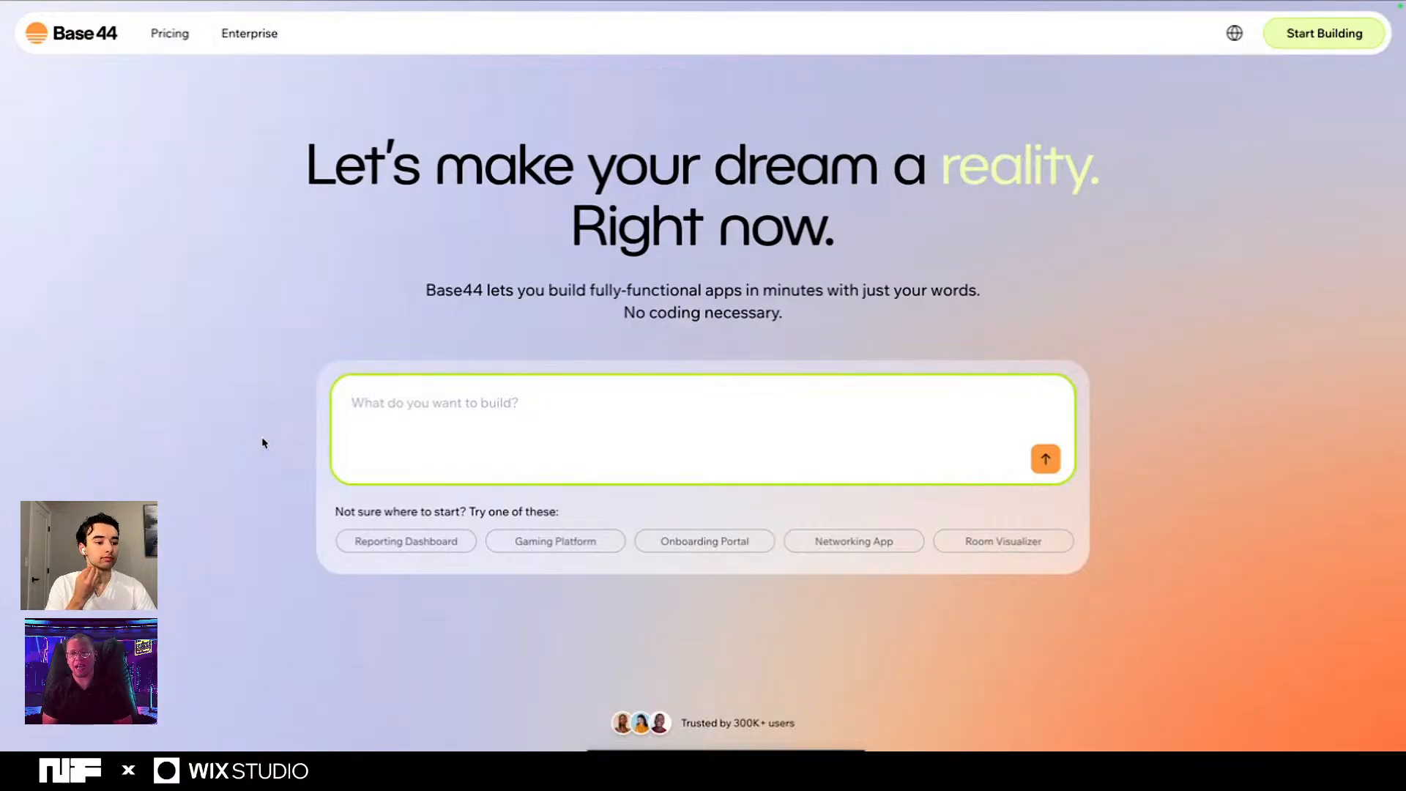
- Preview the suggested app prompts, including Reporting Dashboard, Gaming Platform, Onboarding Portal, Networking App and Room Visualizer
left_click(408, 546)
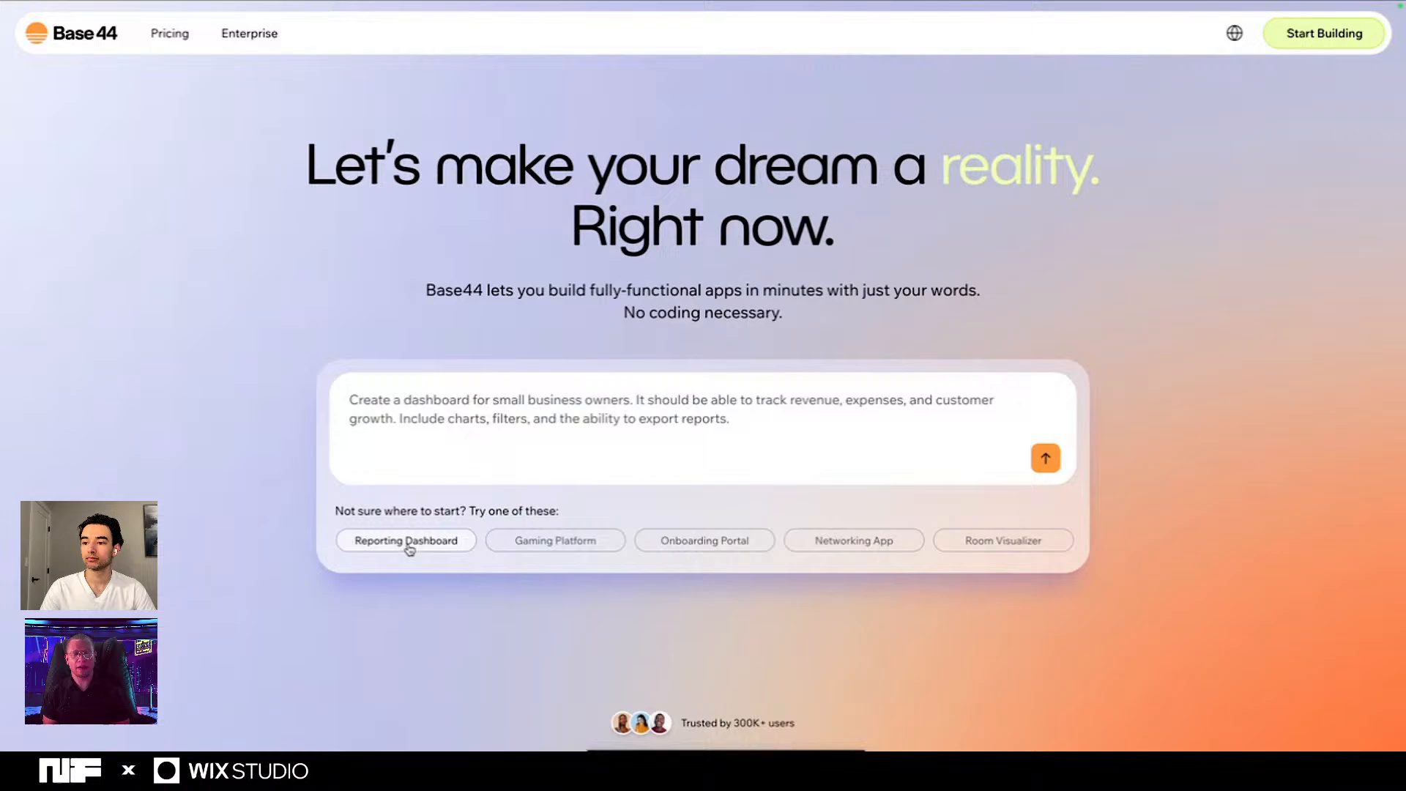
left_click(527, 548)
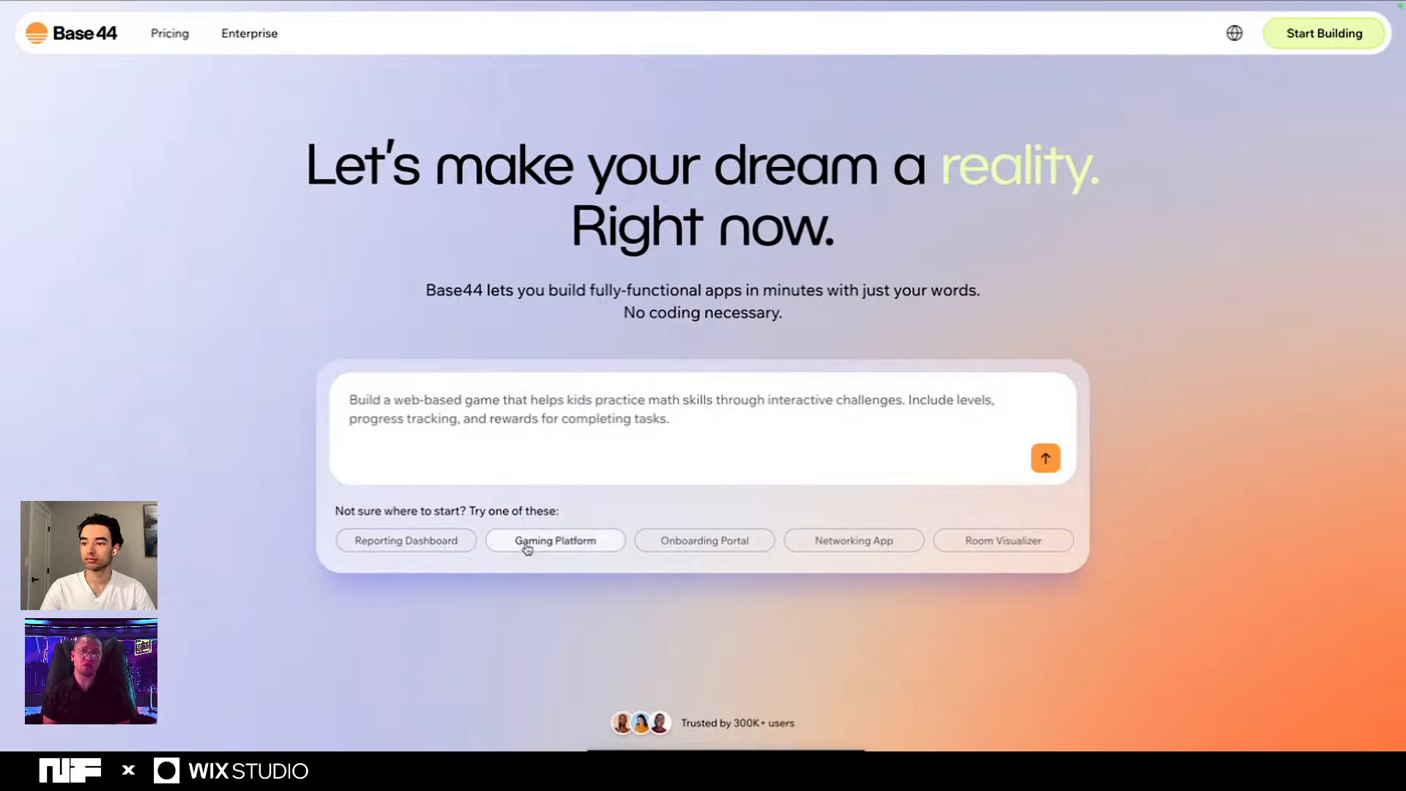
left_click(673, 551)
left_click(819, 553)
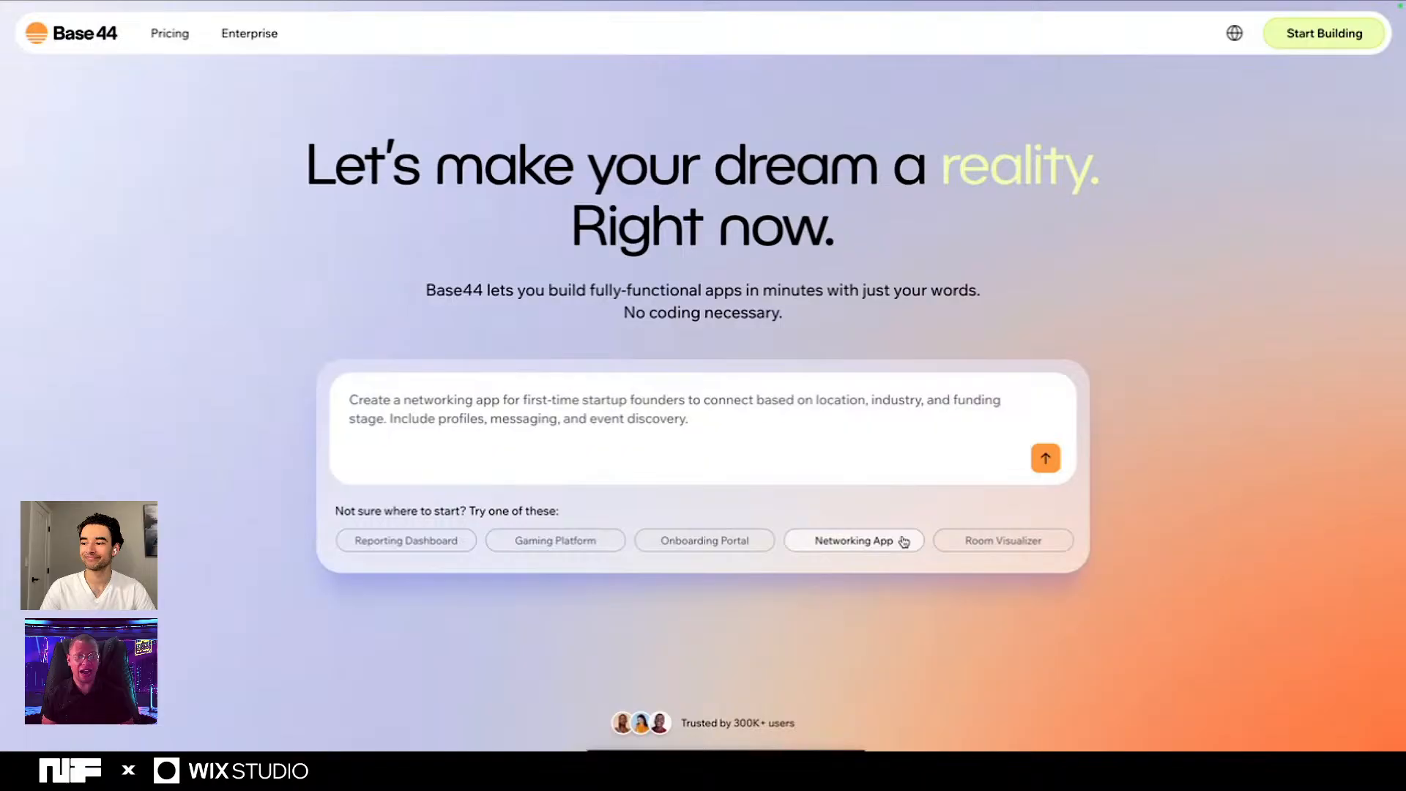
left_click(951, 555)
left_click(839, 541)
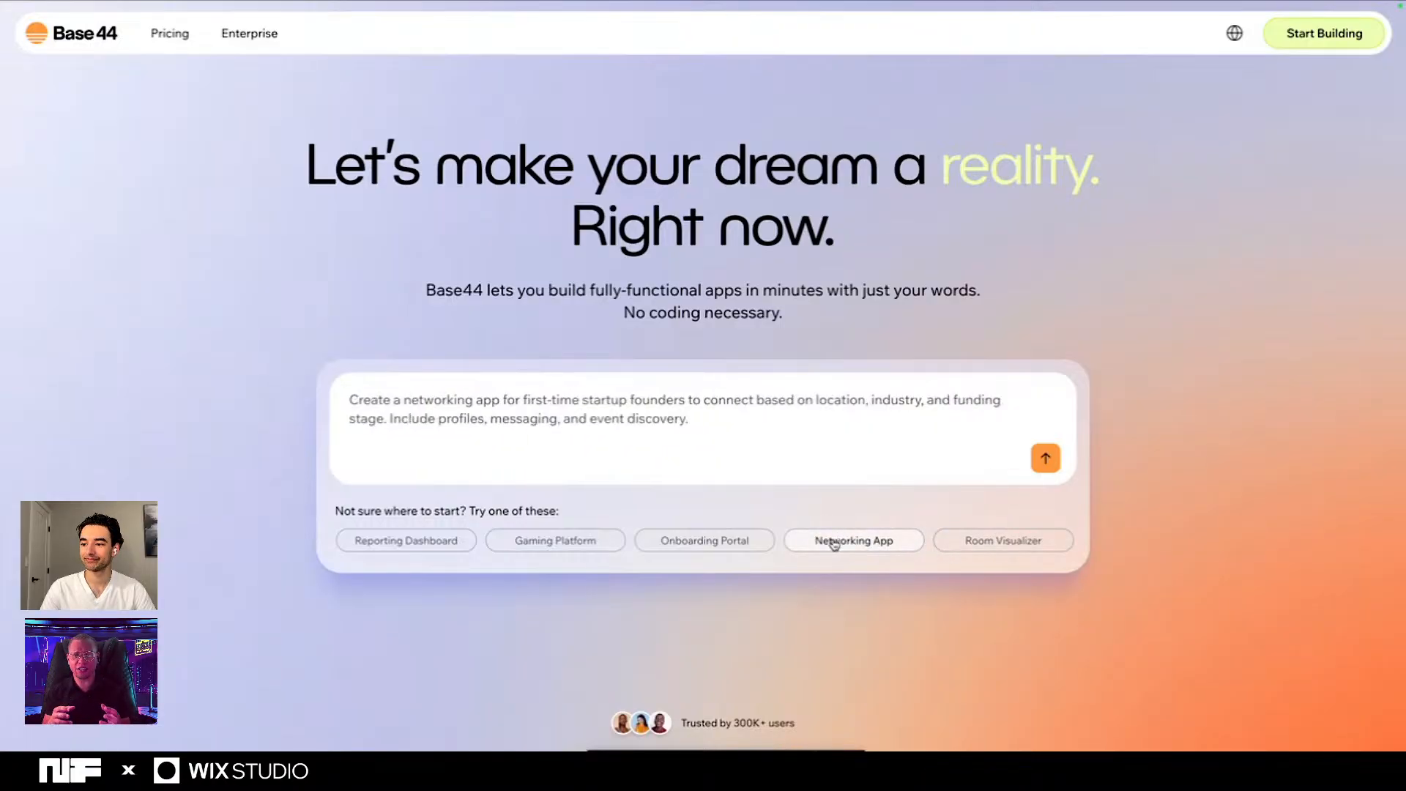
left_click(722, 539)
left_click(584, 540)
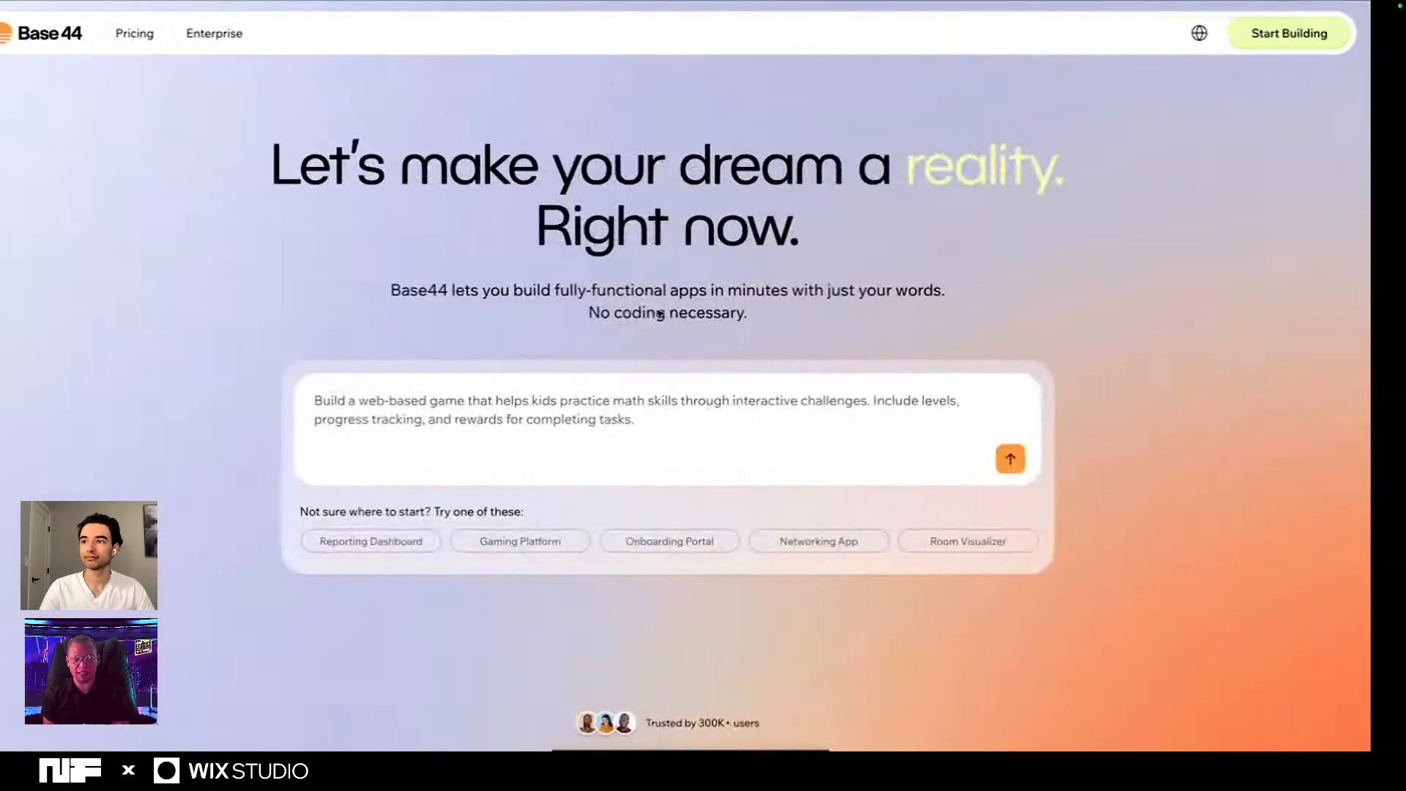
- Switch back to the Wix Studio editor with the My Site 23 wallet card
left_click(656, 33)
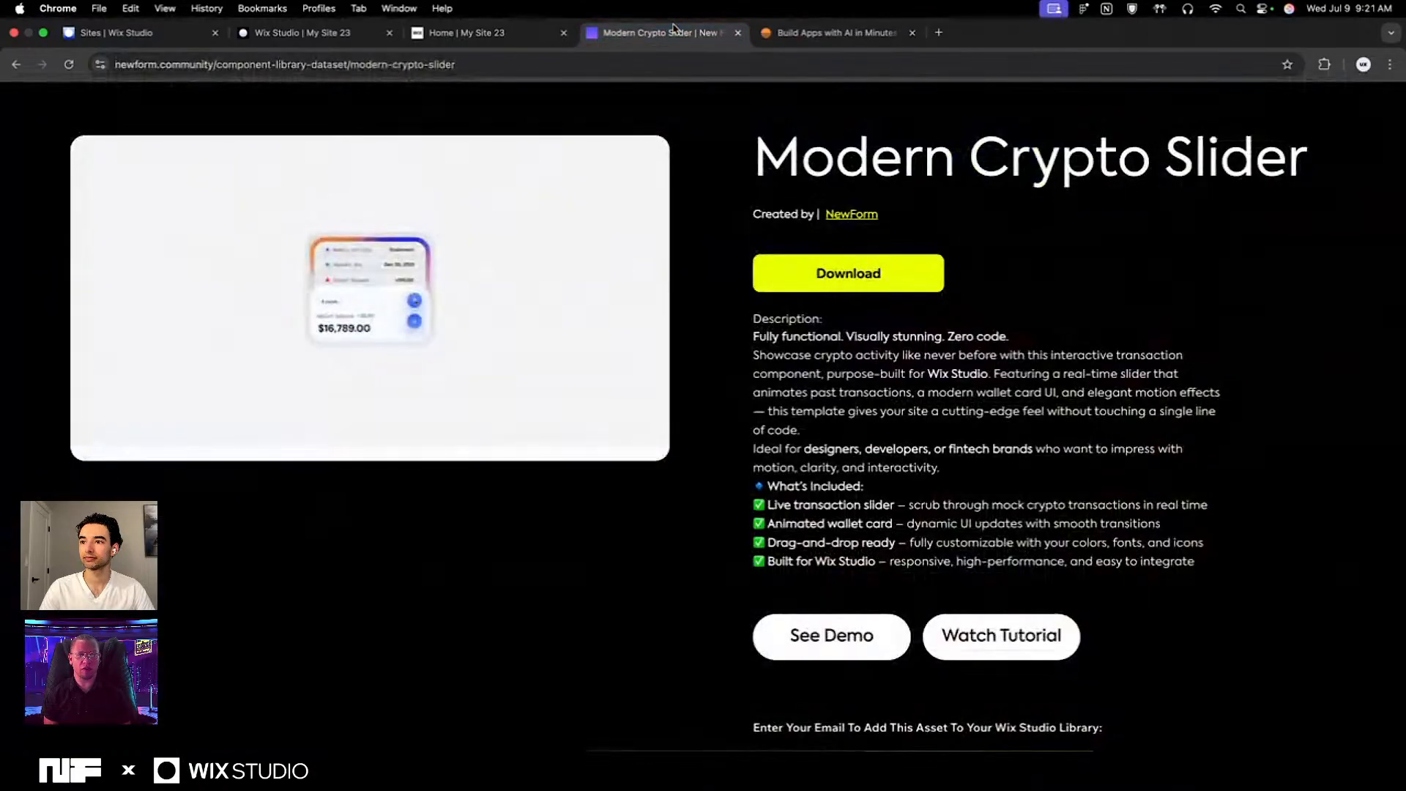
left_click(468, 33)
left_click(306, 35)
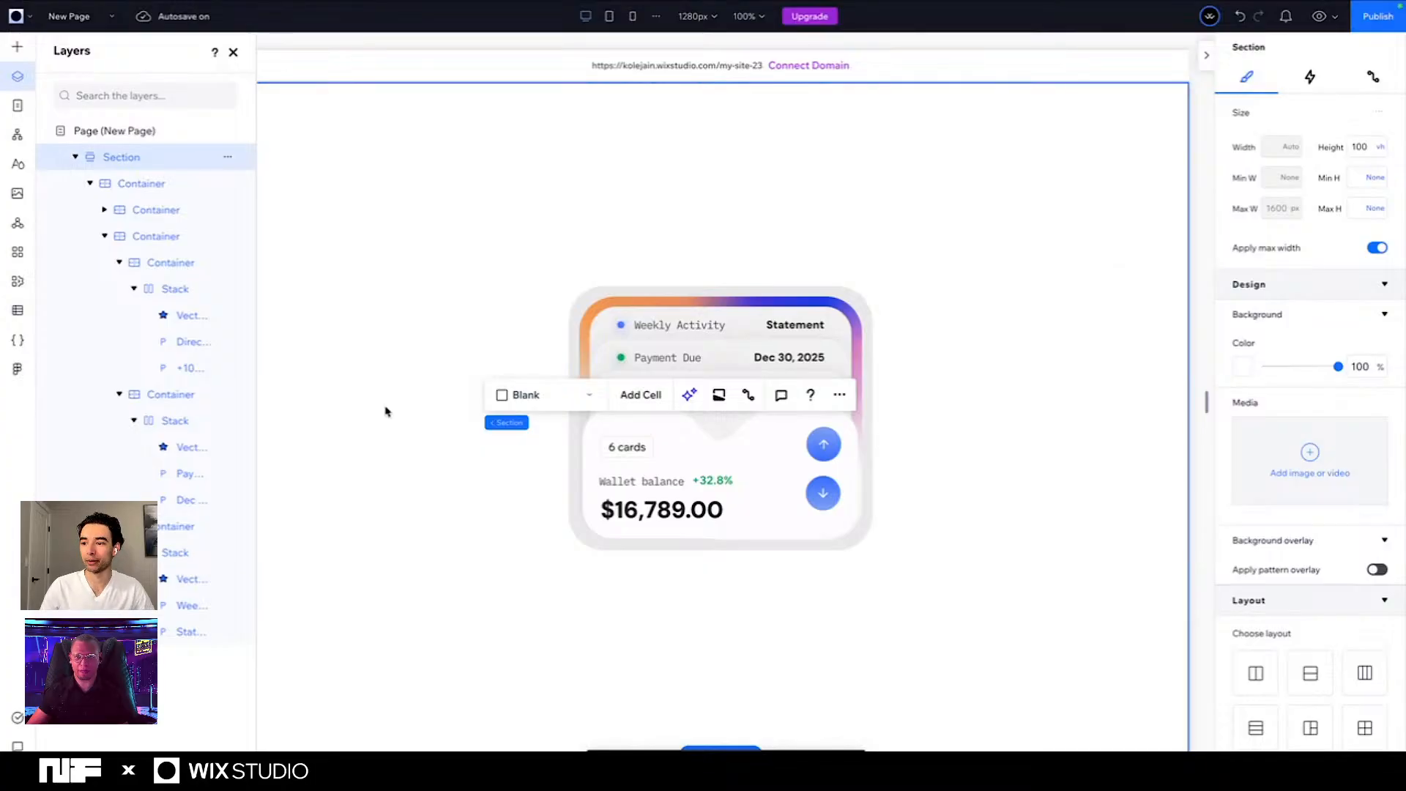
- Apply a shadow to the up-arrow vector on the wallet card and set its angle to 180°
left_click(821, 451)
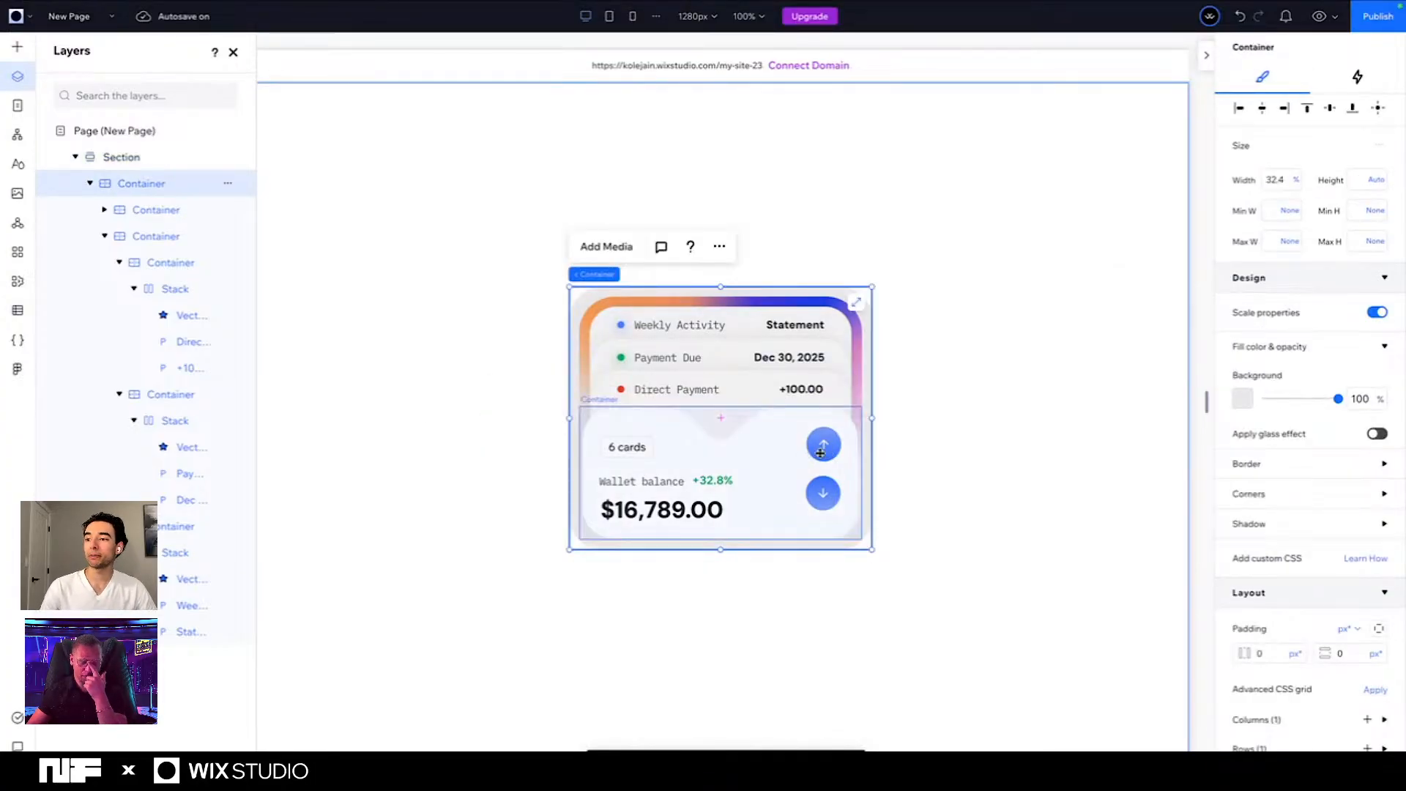
left_click(821, 452)
left_click(821, 450)
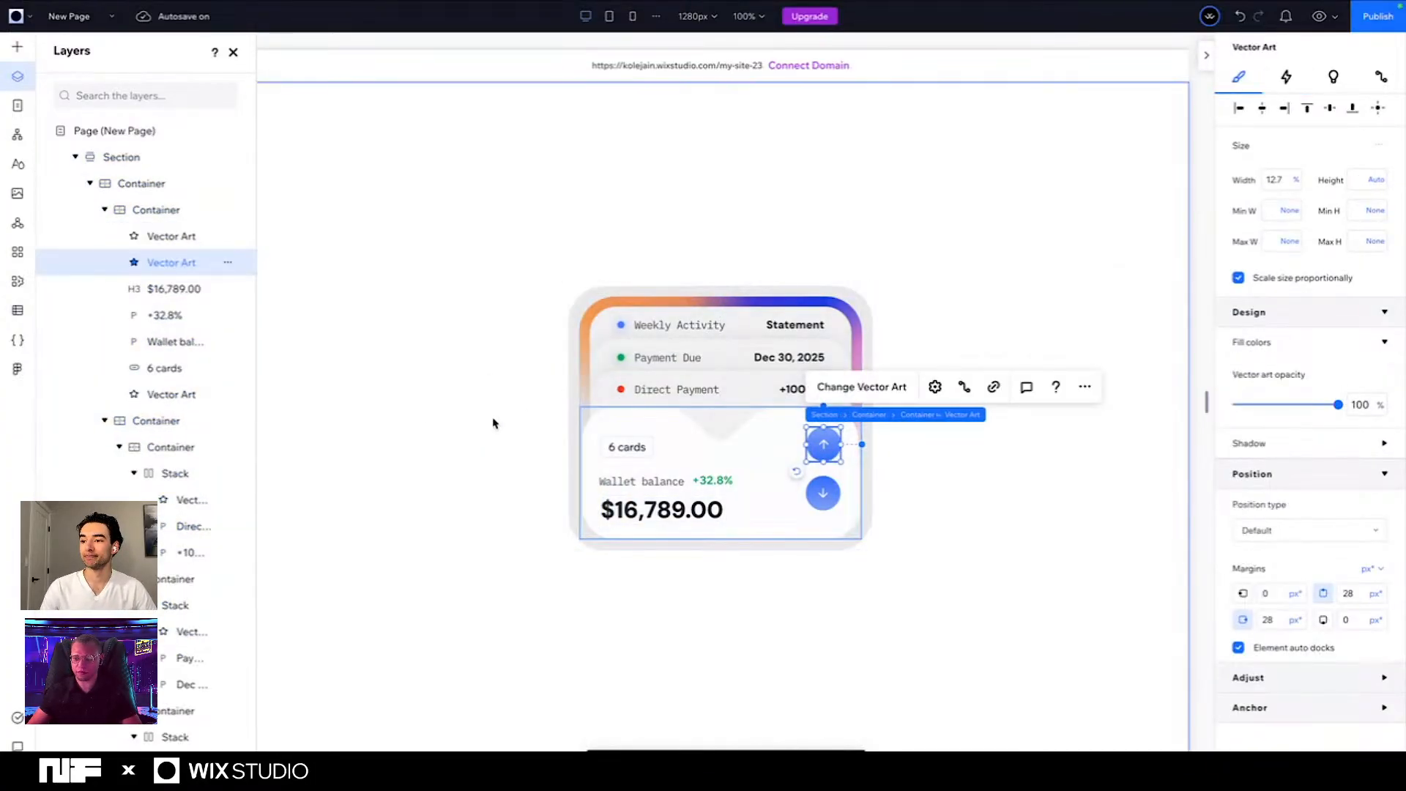
left_click(1362, 443)
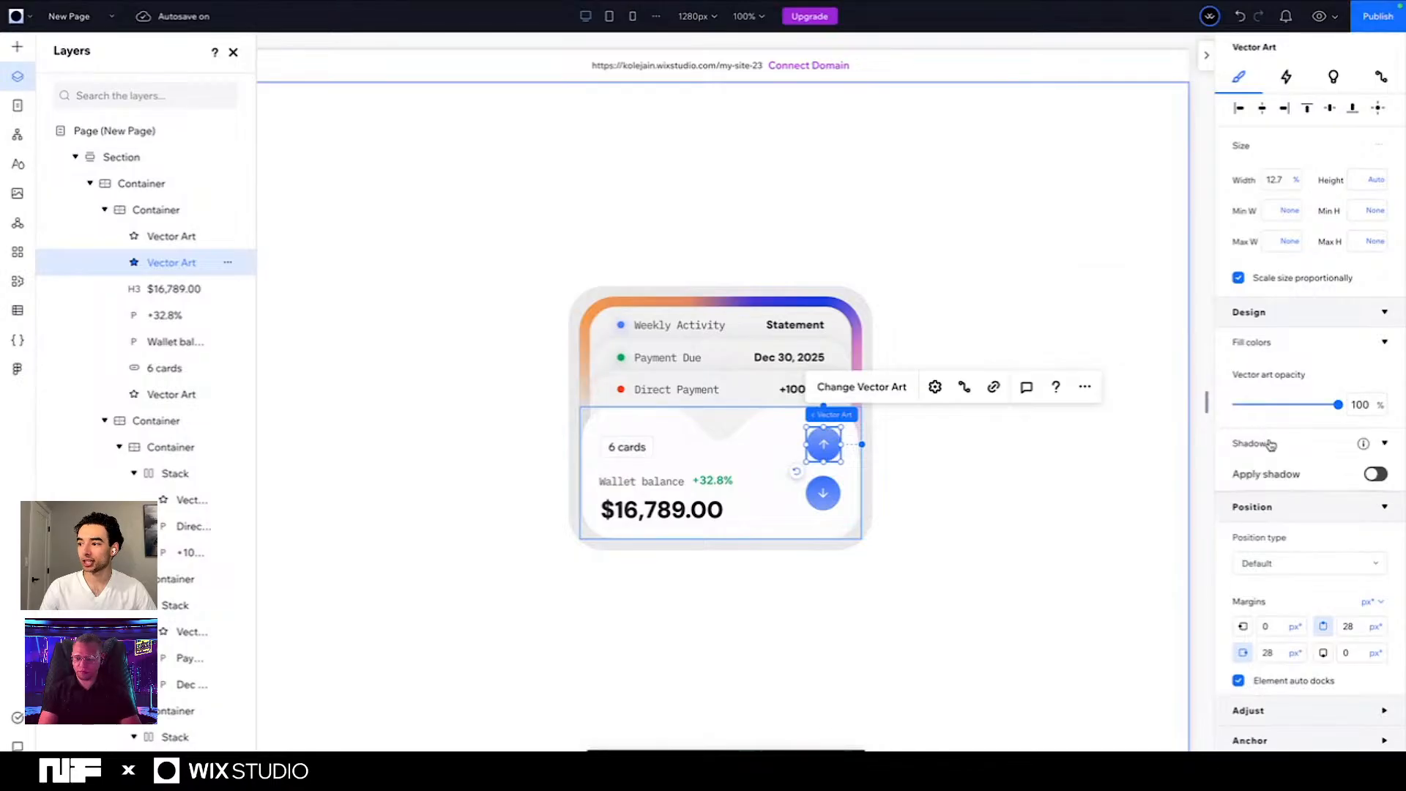
left_click(1376, 474)
left_click(1310, 551)
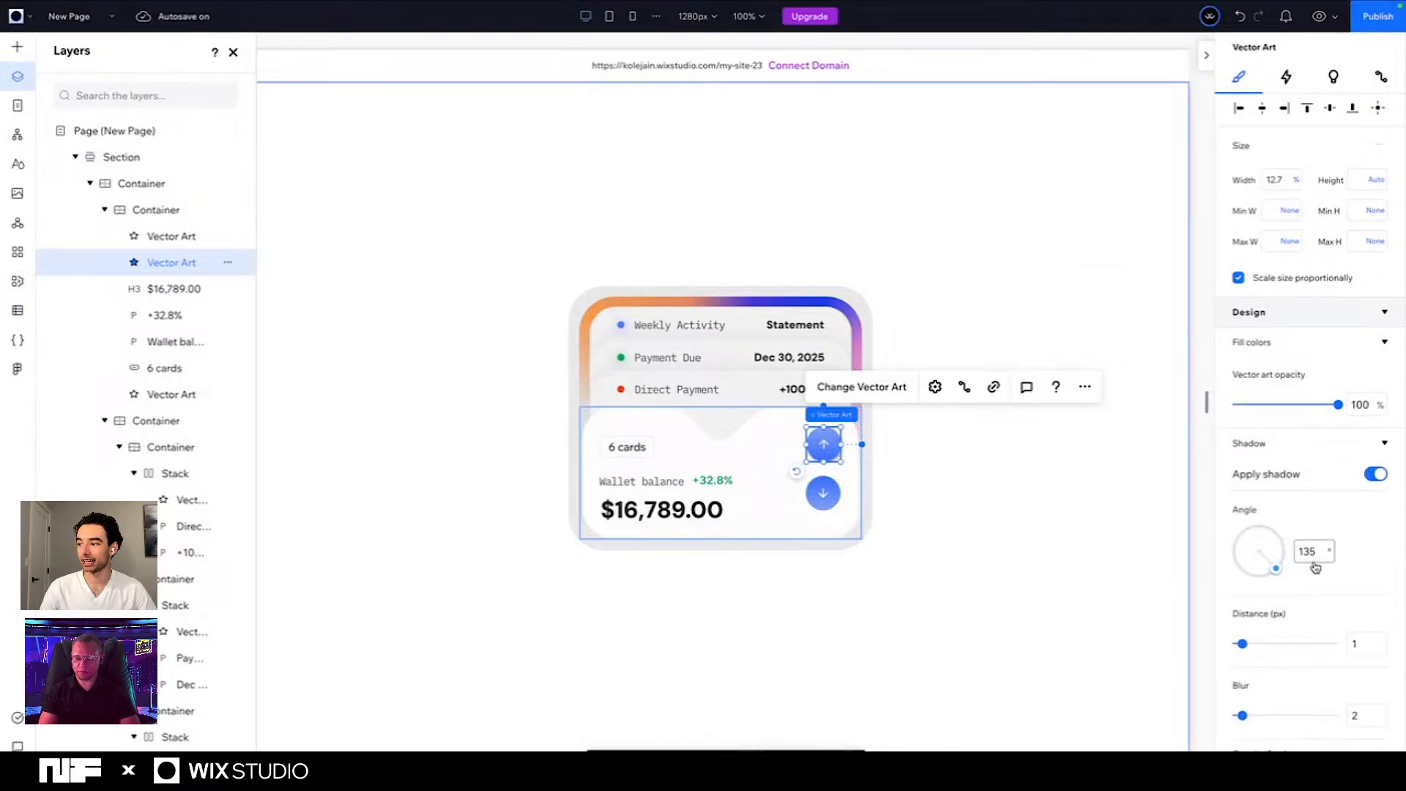
type("180")
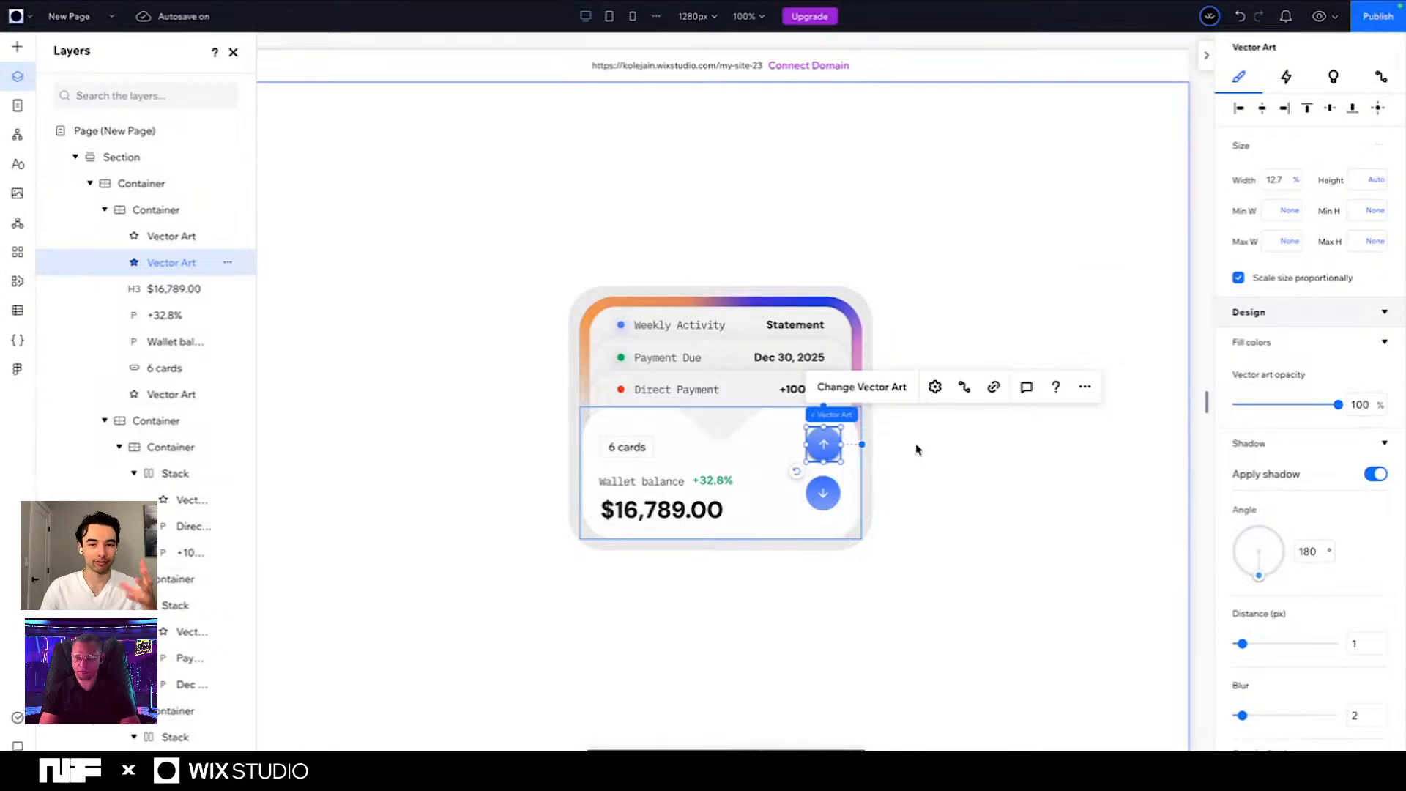
- Set the up-arrow vector's shadow to blur 20, distance 12 px and the saved blue colour #477AFB
left_click(1363, 642)
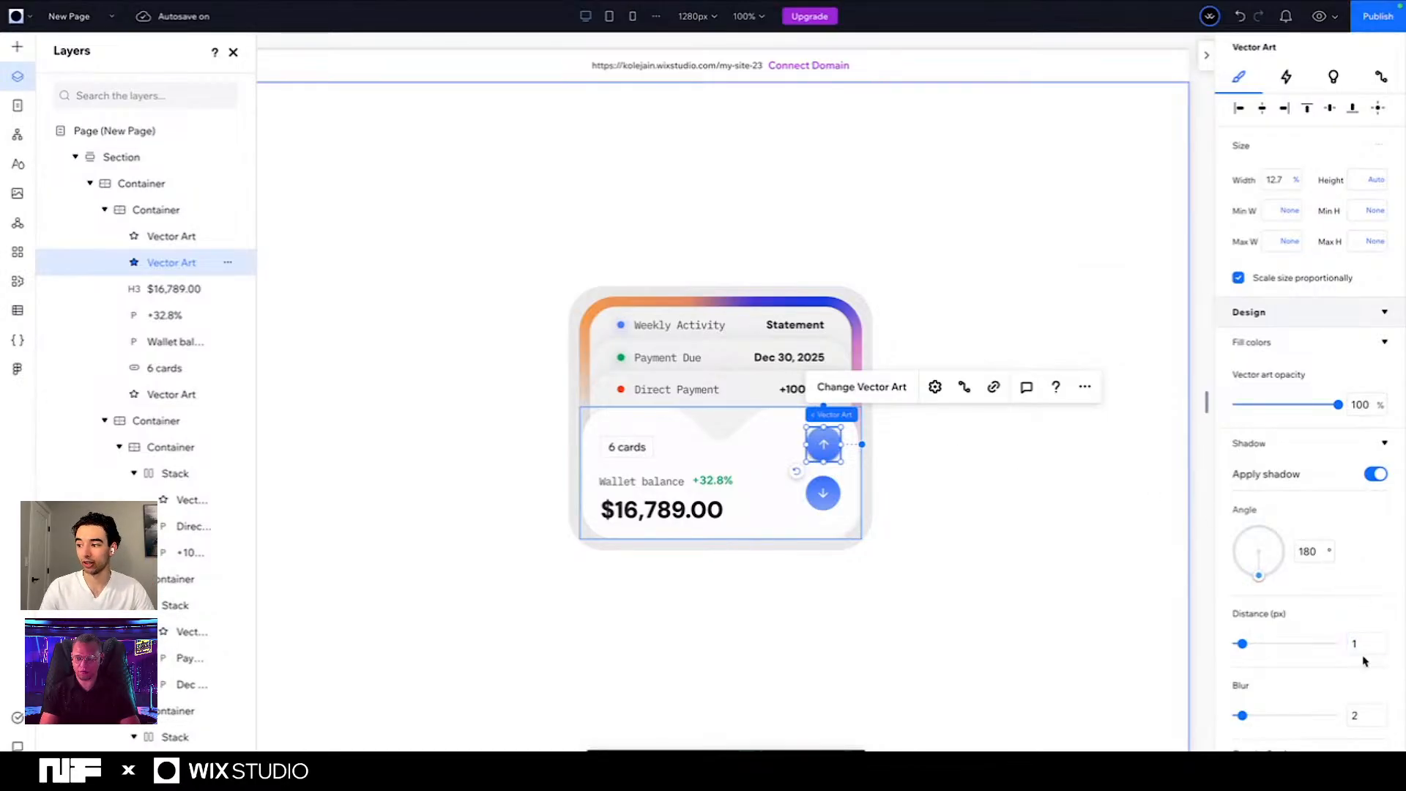
left_click(1366, 716)
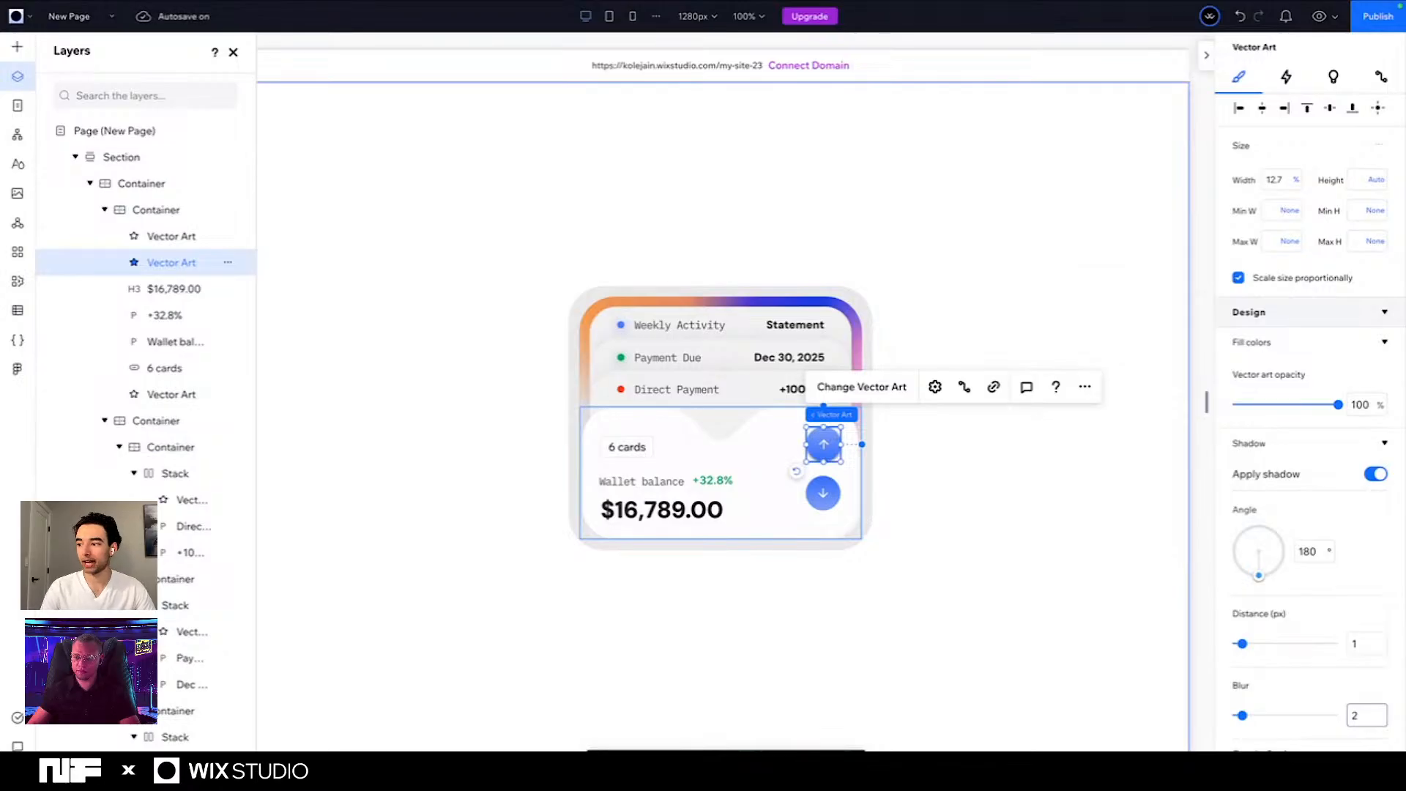
type("0")
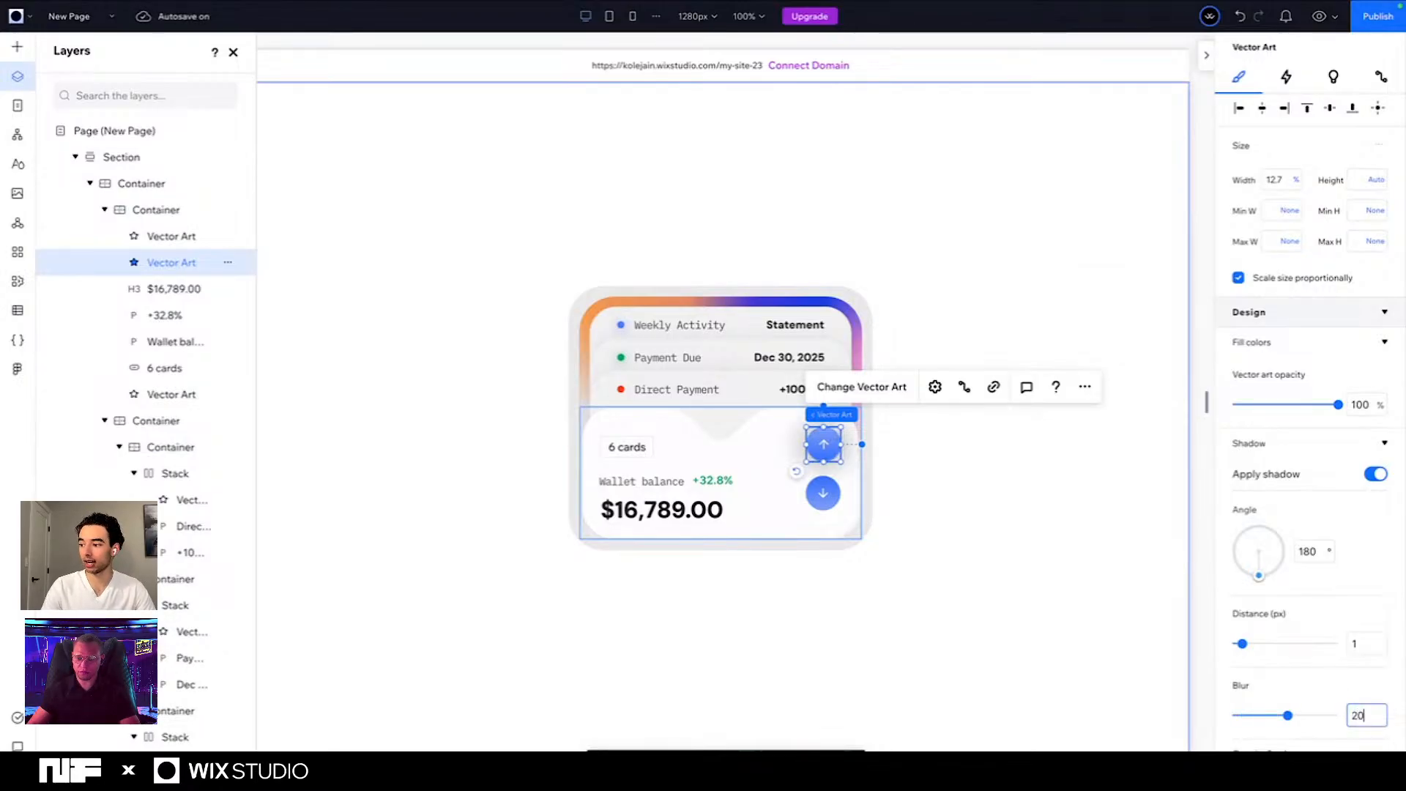
left_click(1363, 648)
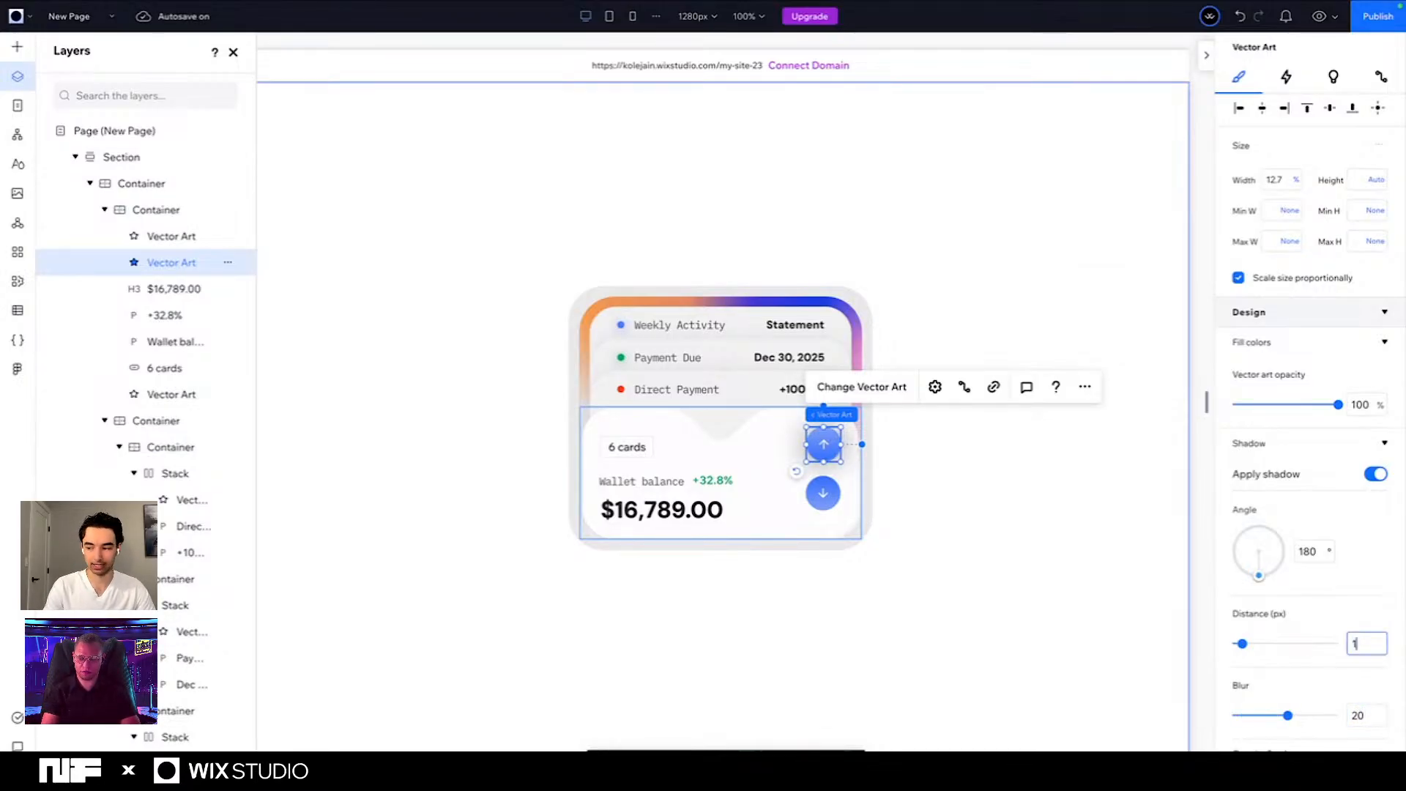
type("2")
scroll(1245, 634, "down", 3)
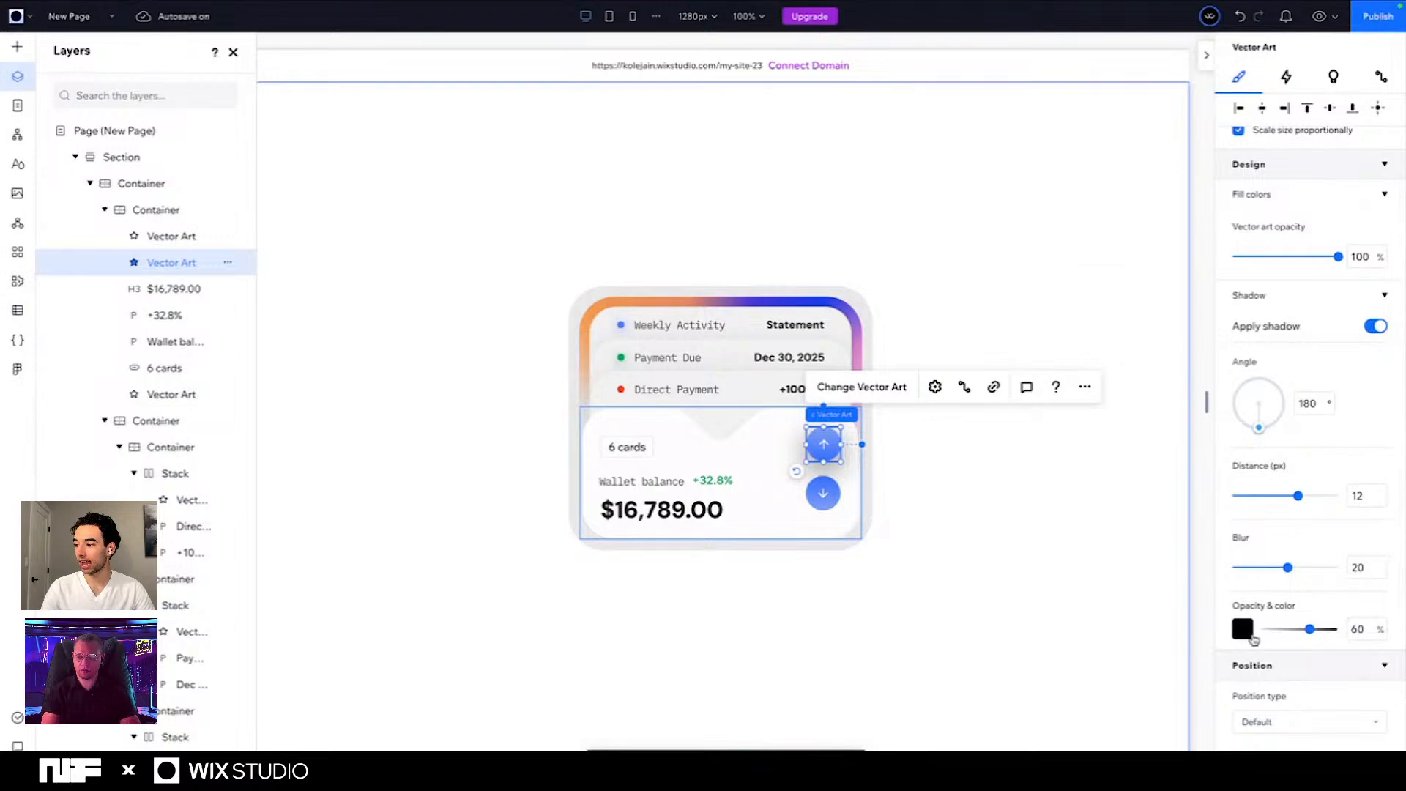
left_click(1243, 630)
left_click(1019, 607)
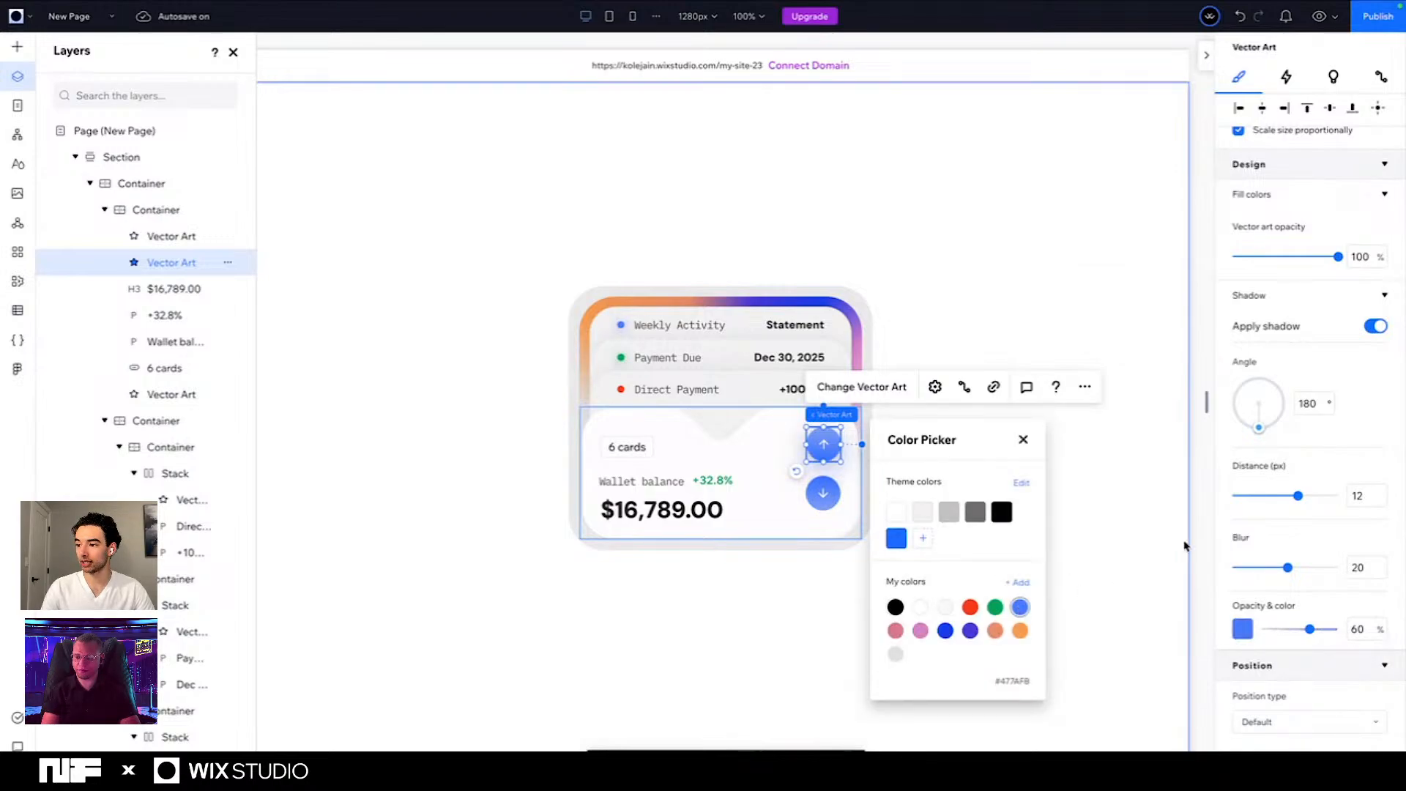
left_click(1274, 601)
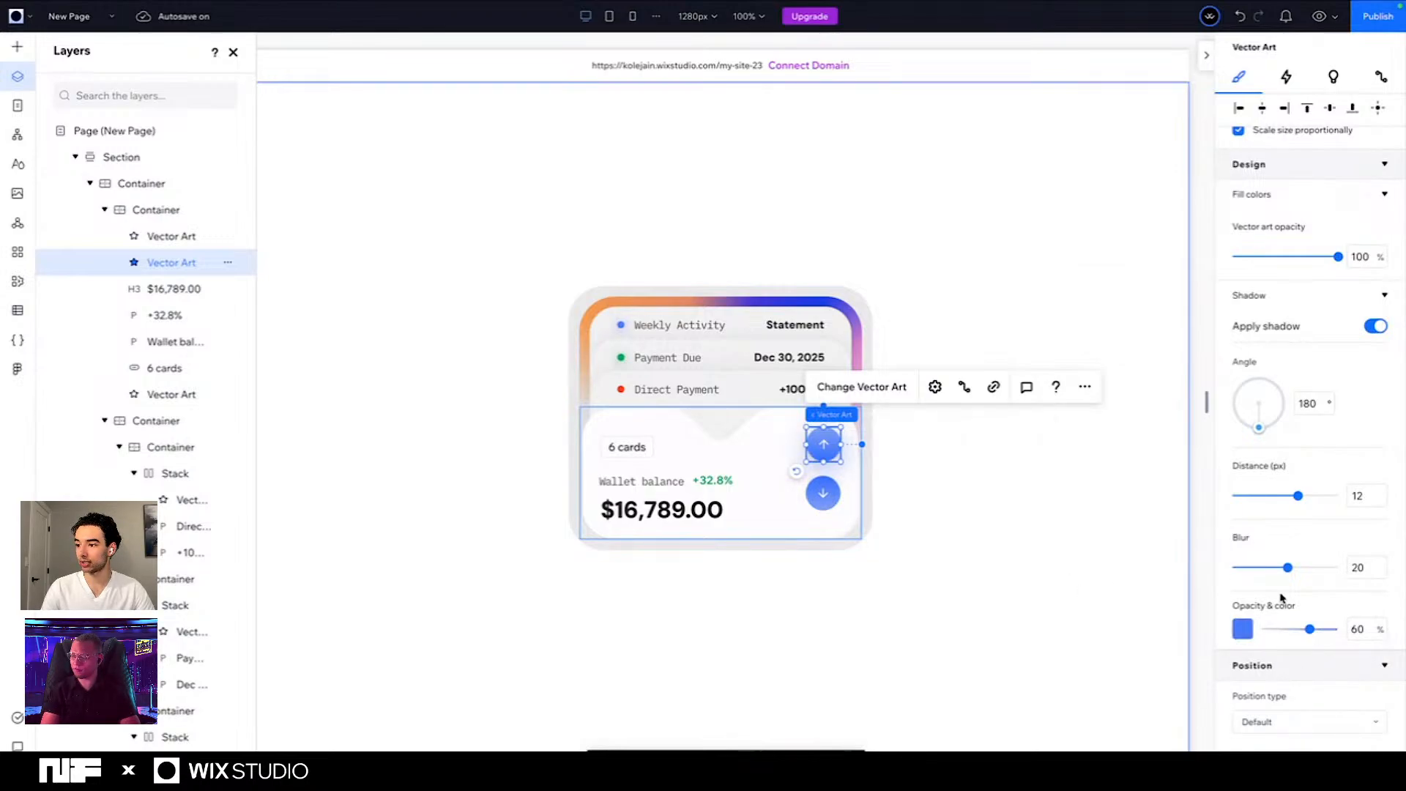
- Apply a shadow to the down-arrow vector on the wallet card and set its angle to 0°
left_click(823, 493)
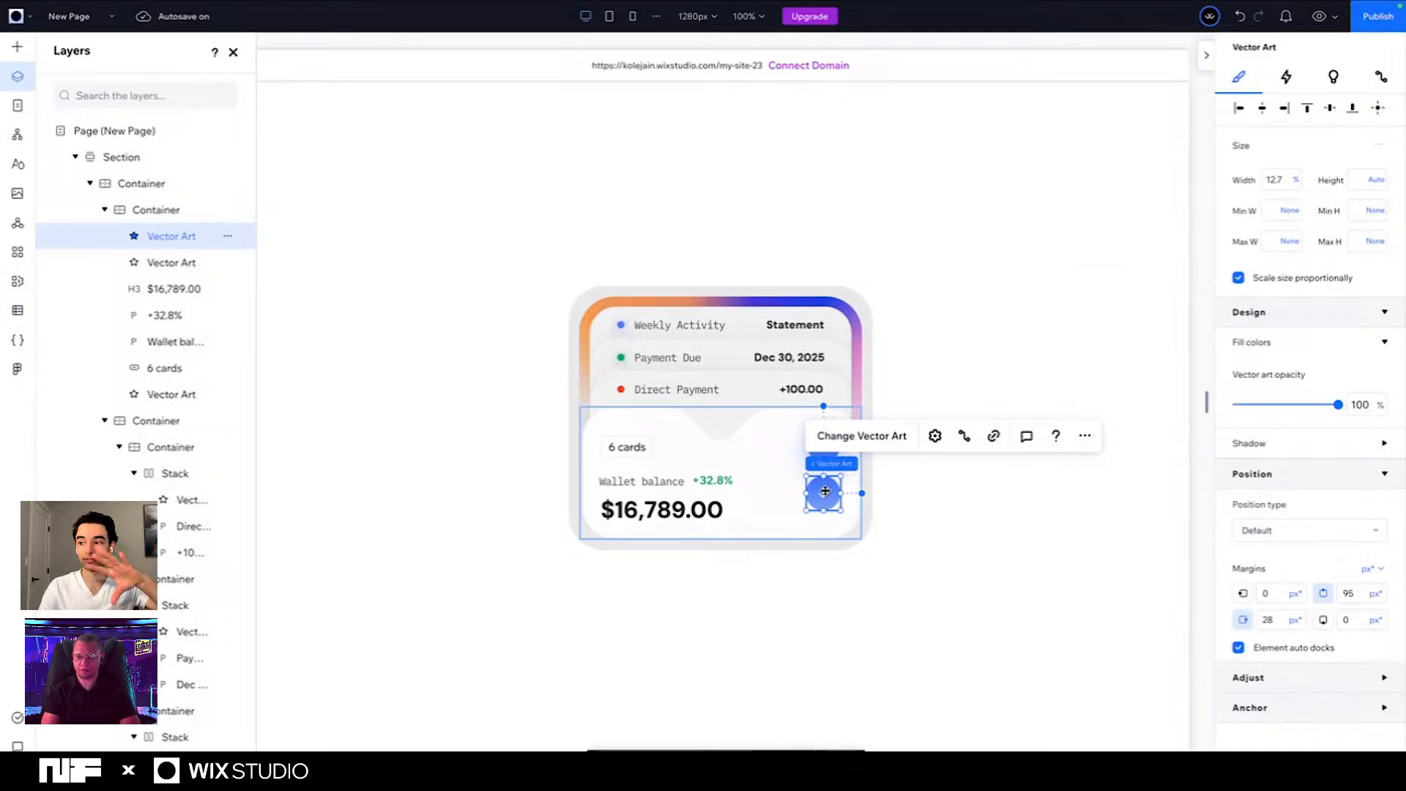
left_click(935, 518)
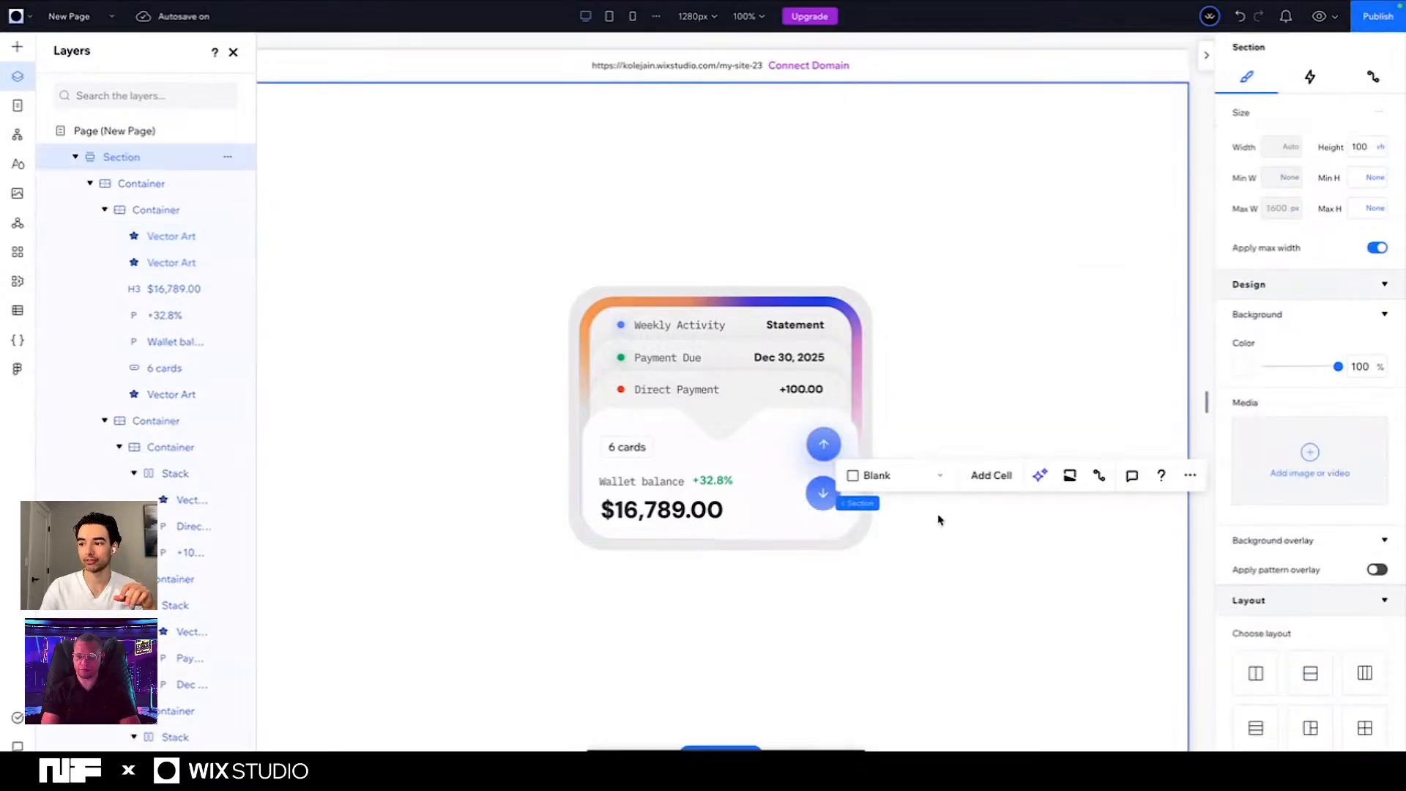
left_click(818, 501)
double_click(818, 503)
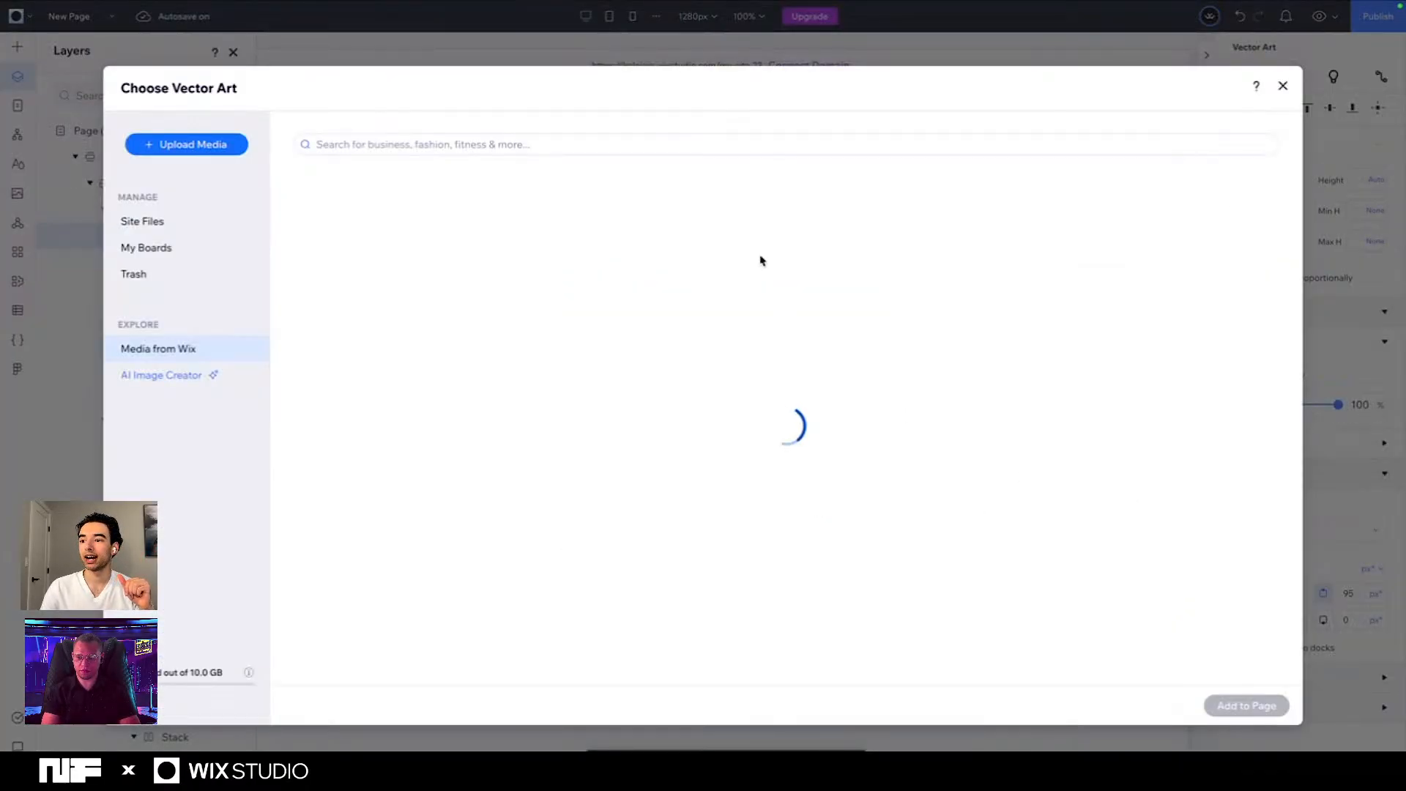
left_click(1283, 86)
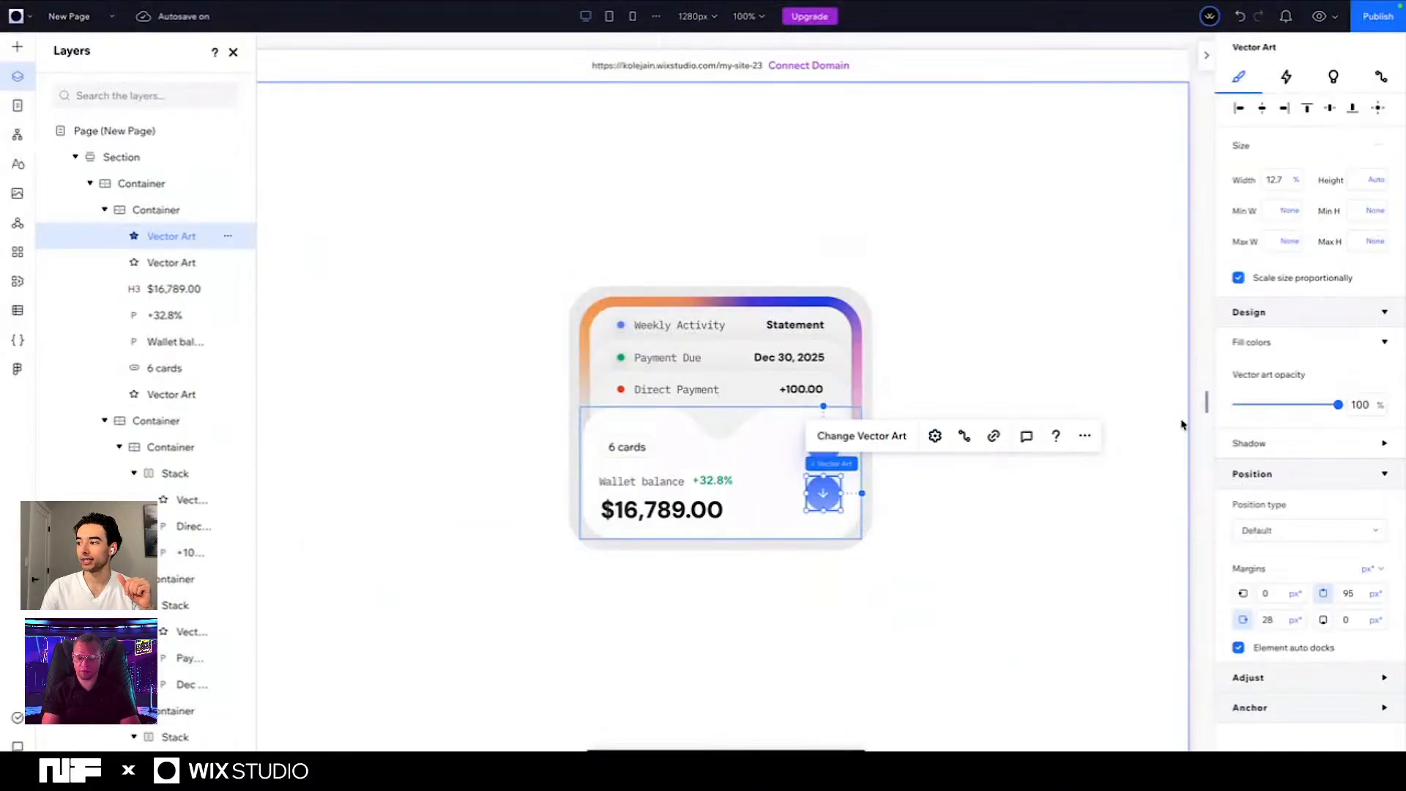
left_click(1301, 438)
left_click(1369, 475)
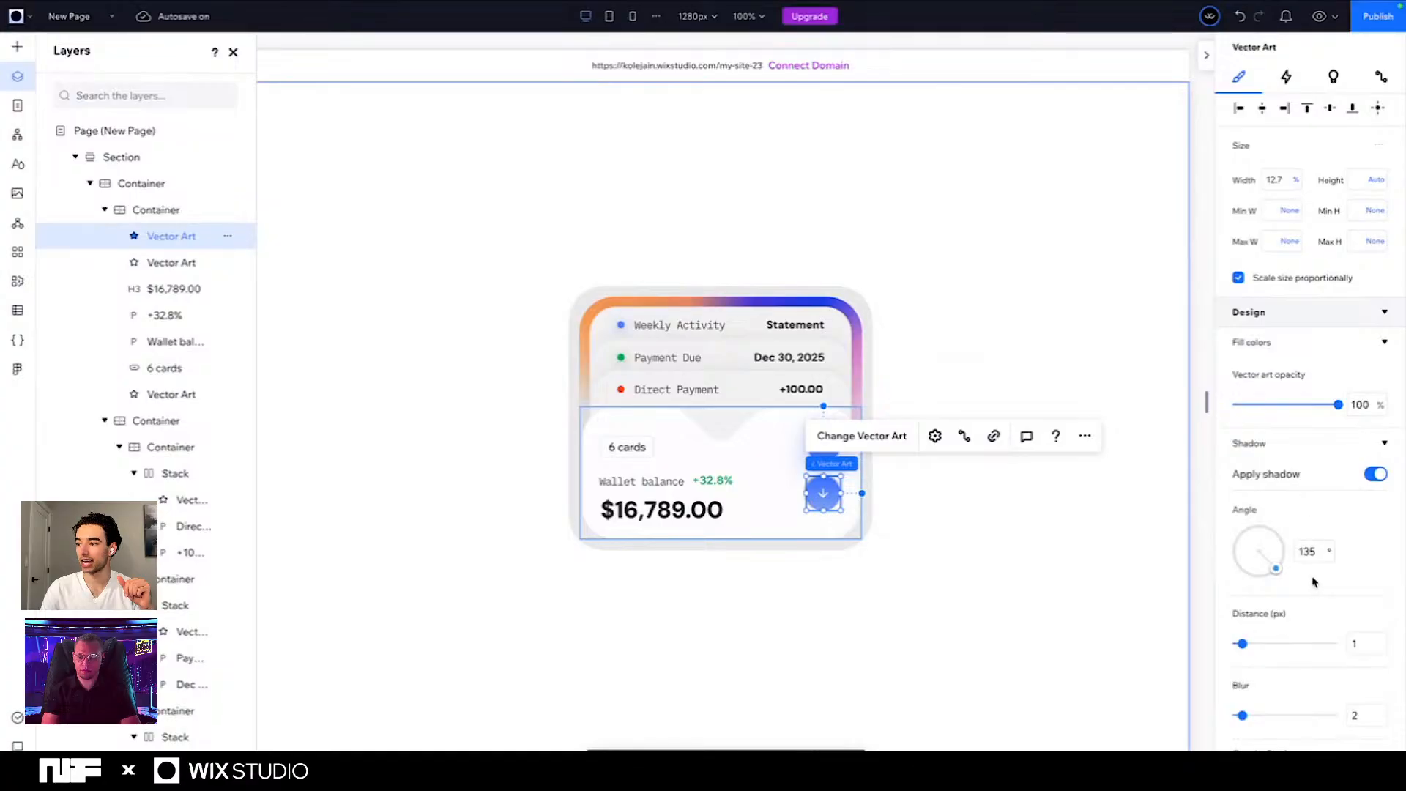
left_click_drag(1274, 569, 1258, 576)
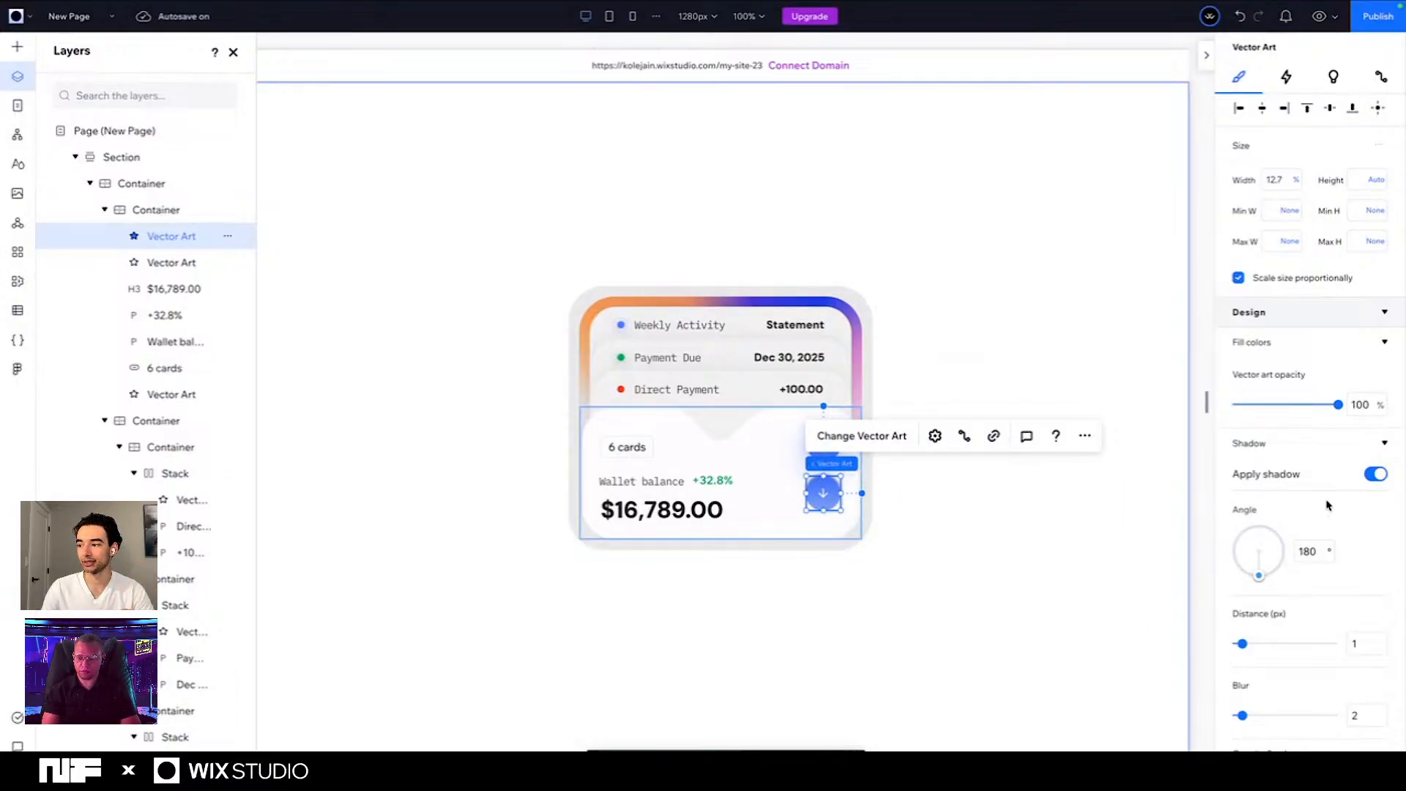
left_click(1312, 552)
type("0")
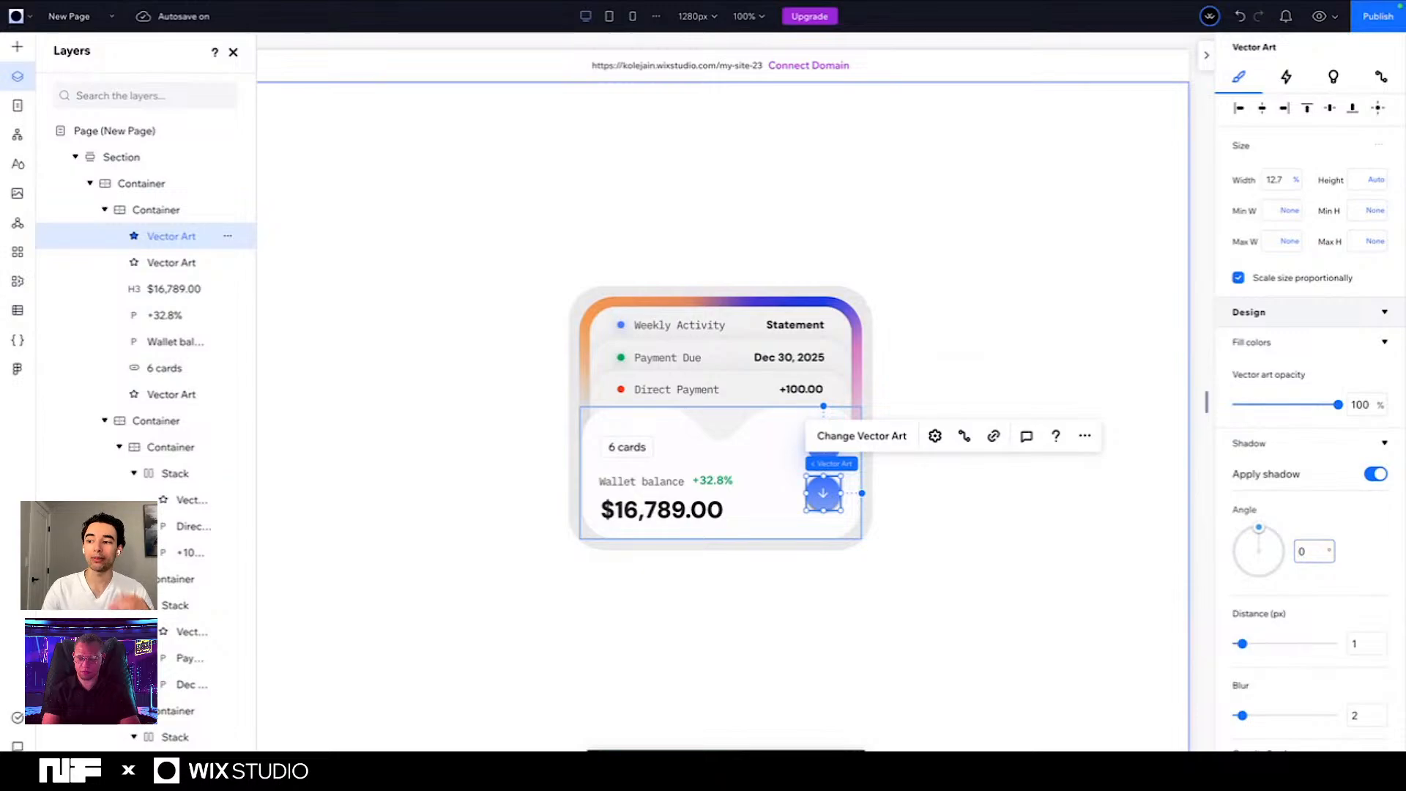
- Set the down-arrow vector's shadow to distance 12 px and blur 20
scroll(1310, 513, "down", 2)
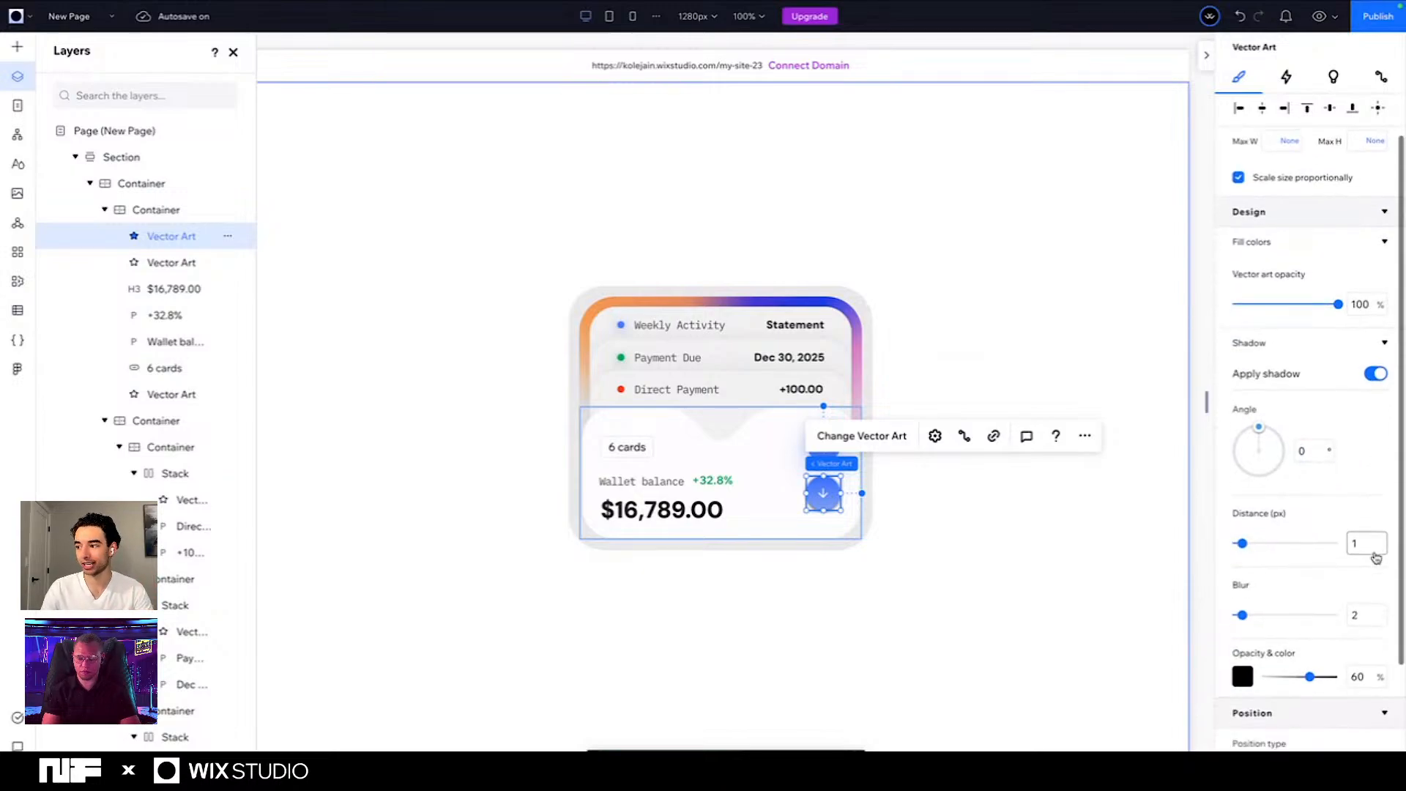
left_click(1356, 543)
type("12")
key("Tab")
type("20")
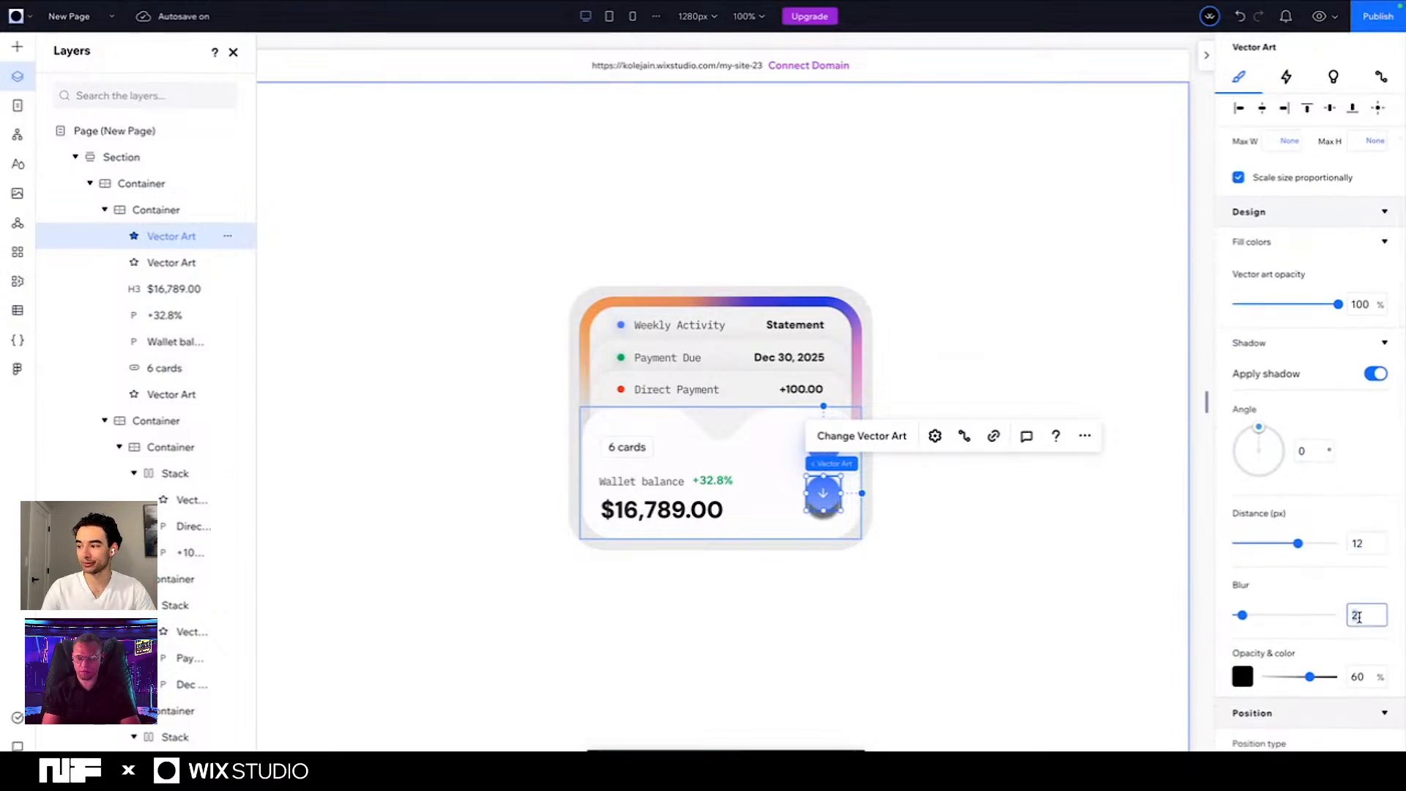
key("Tab")
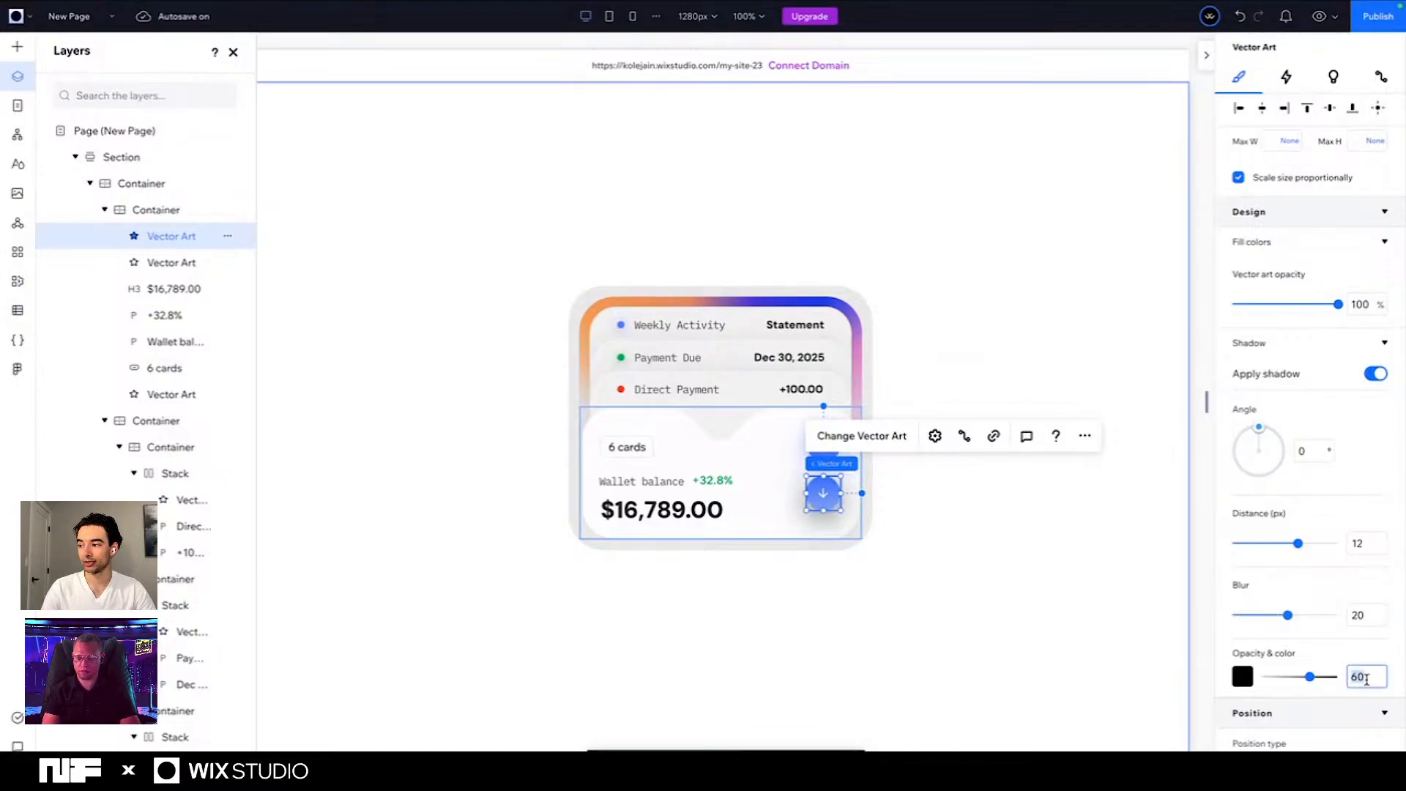
- Give the down-arrow vector's shadow the saved blue colour #477AFB at 60% opacity
type("80")
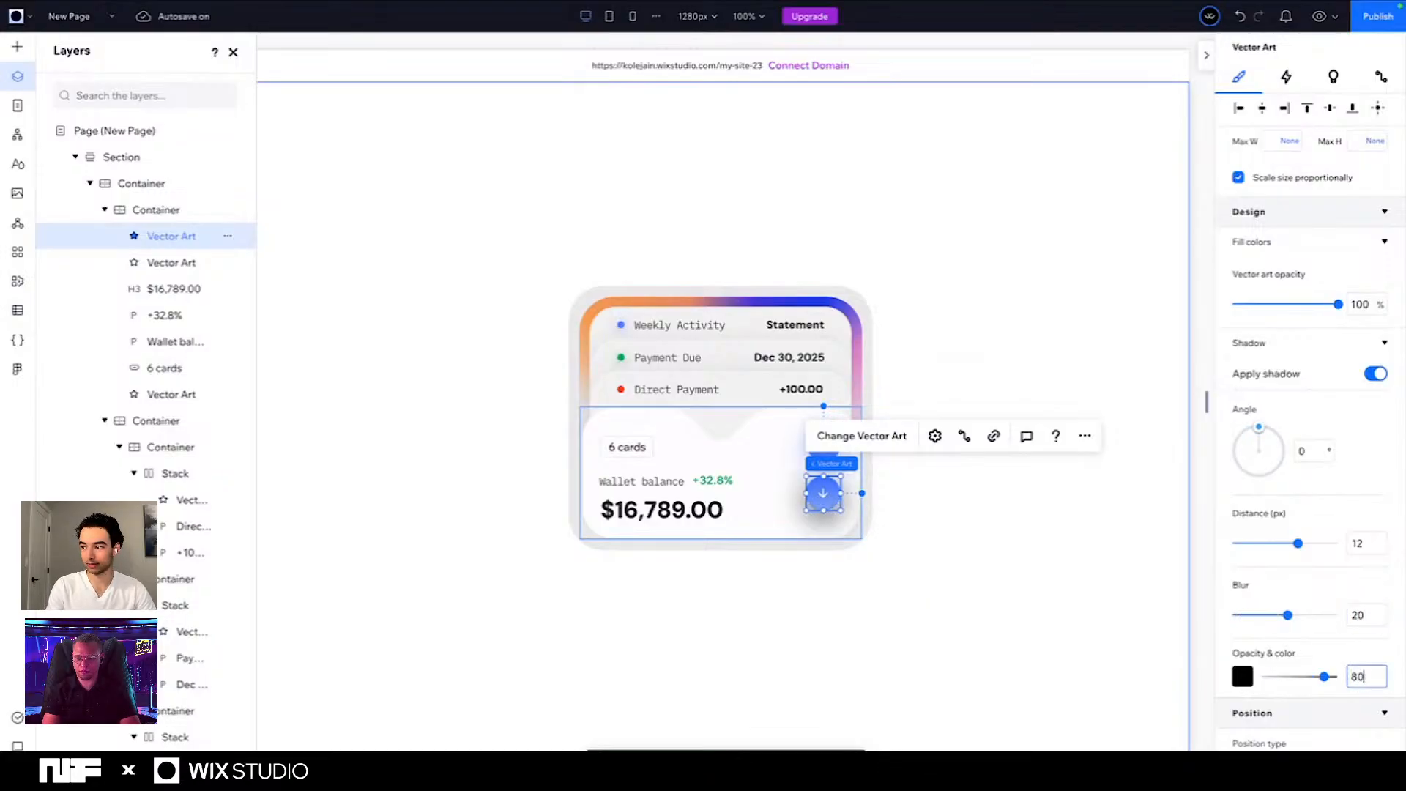
key("Return")
left_click(1243, 676)
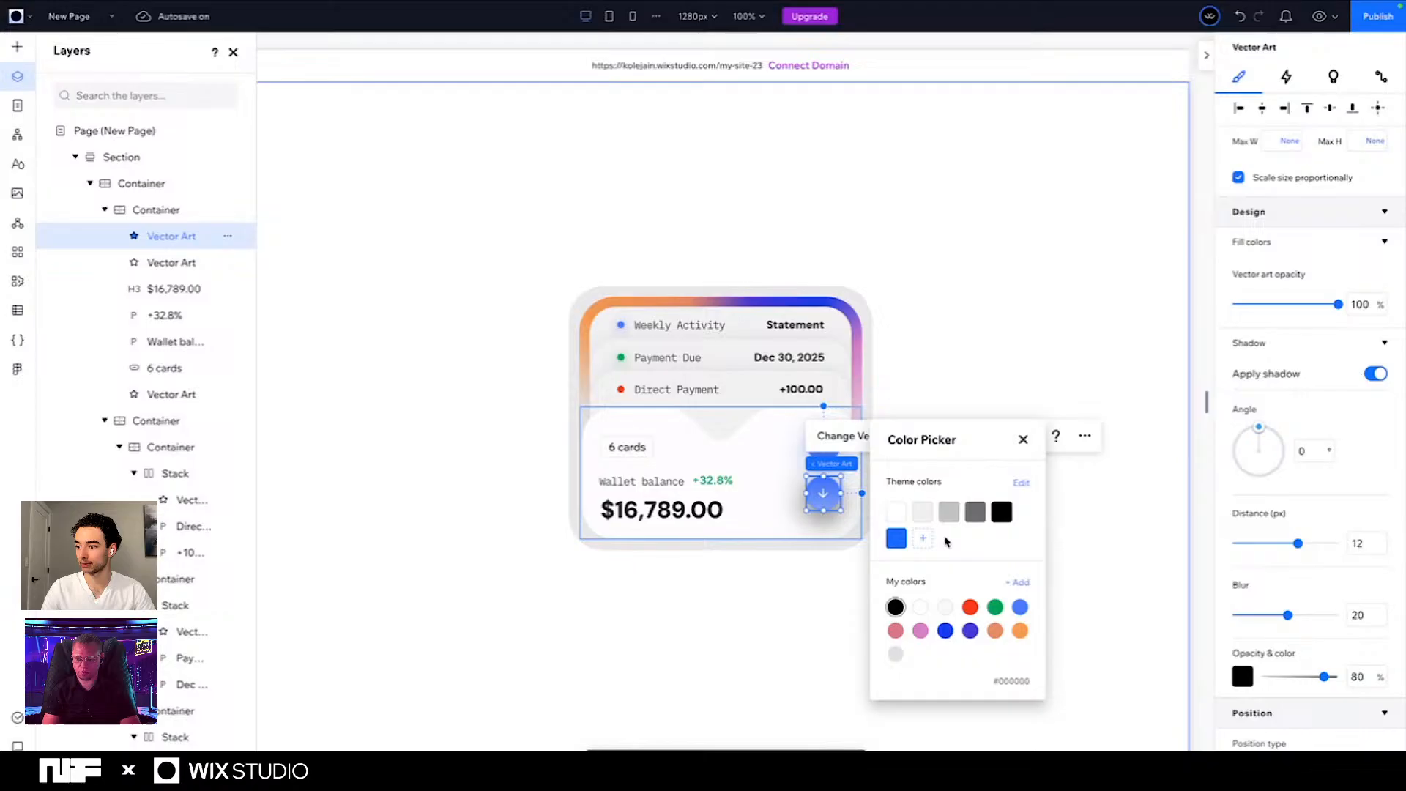
left_click(1020, 606)
left_click(1361, 675)
double_click(1361, 675)
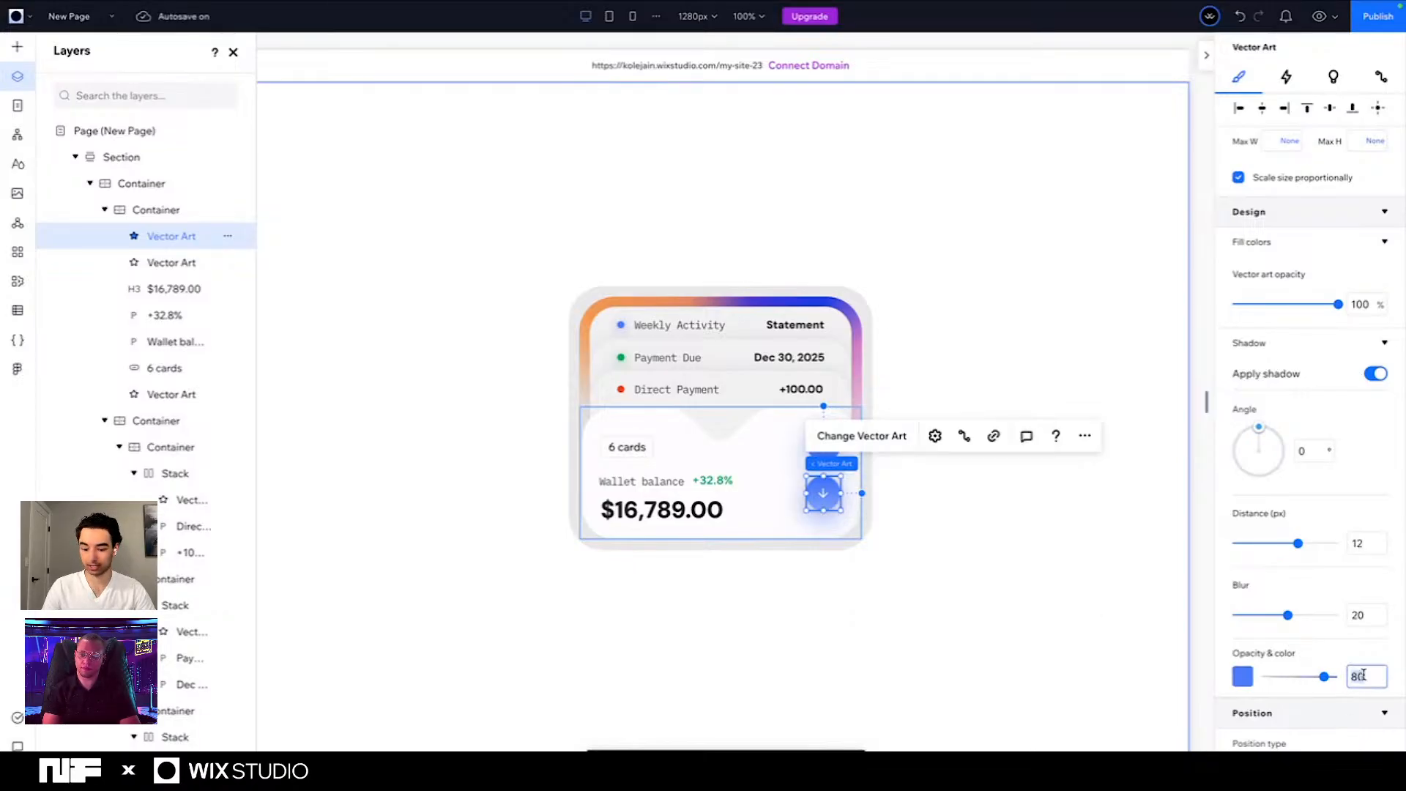
type("60")
key("Return")
left_click(956, 619)
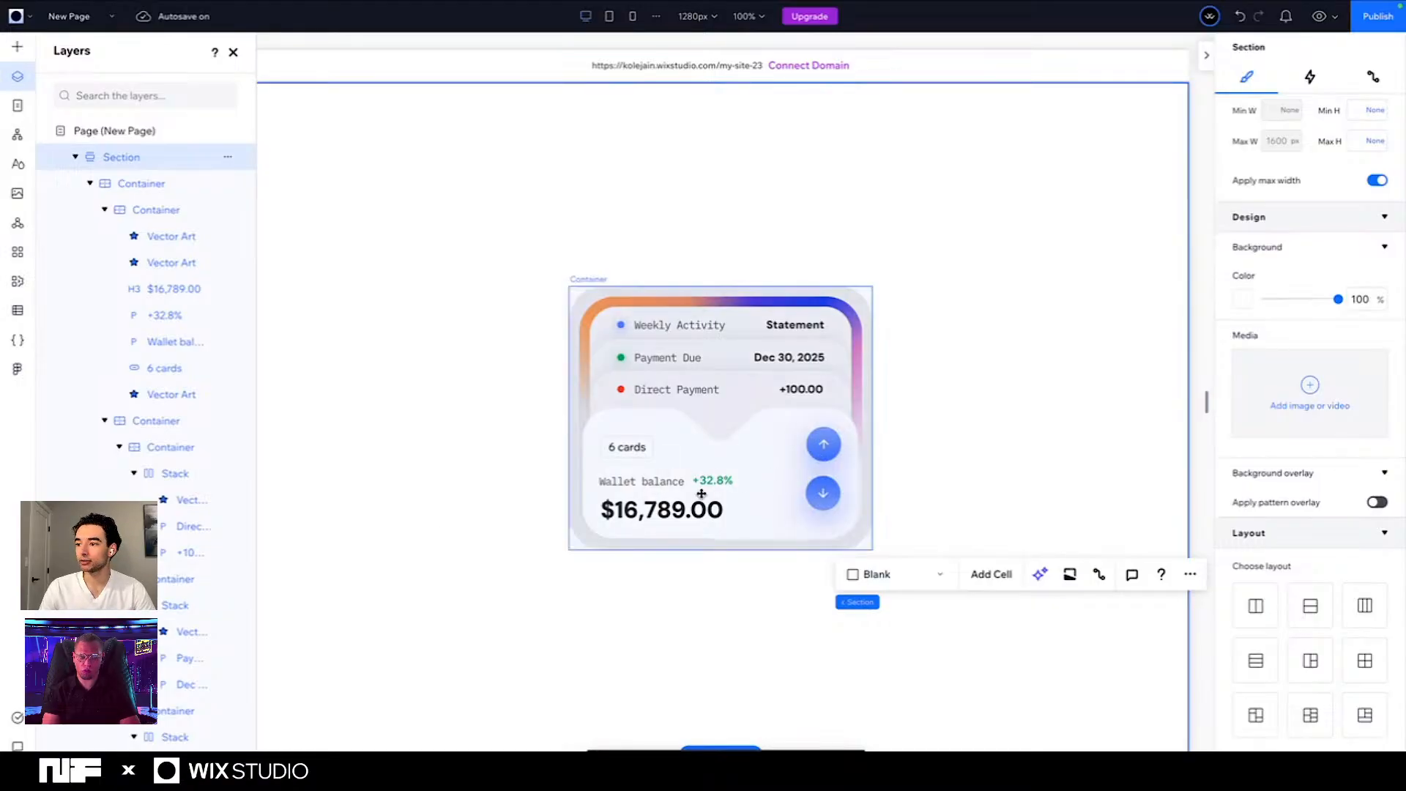
- Slightly resize the background vector behind the wallet balance from its upper edge
left_click(751, 488)
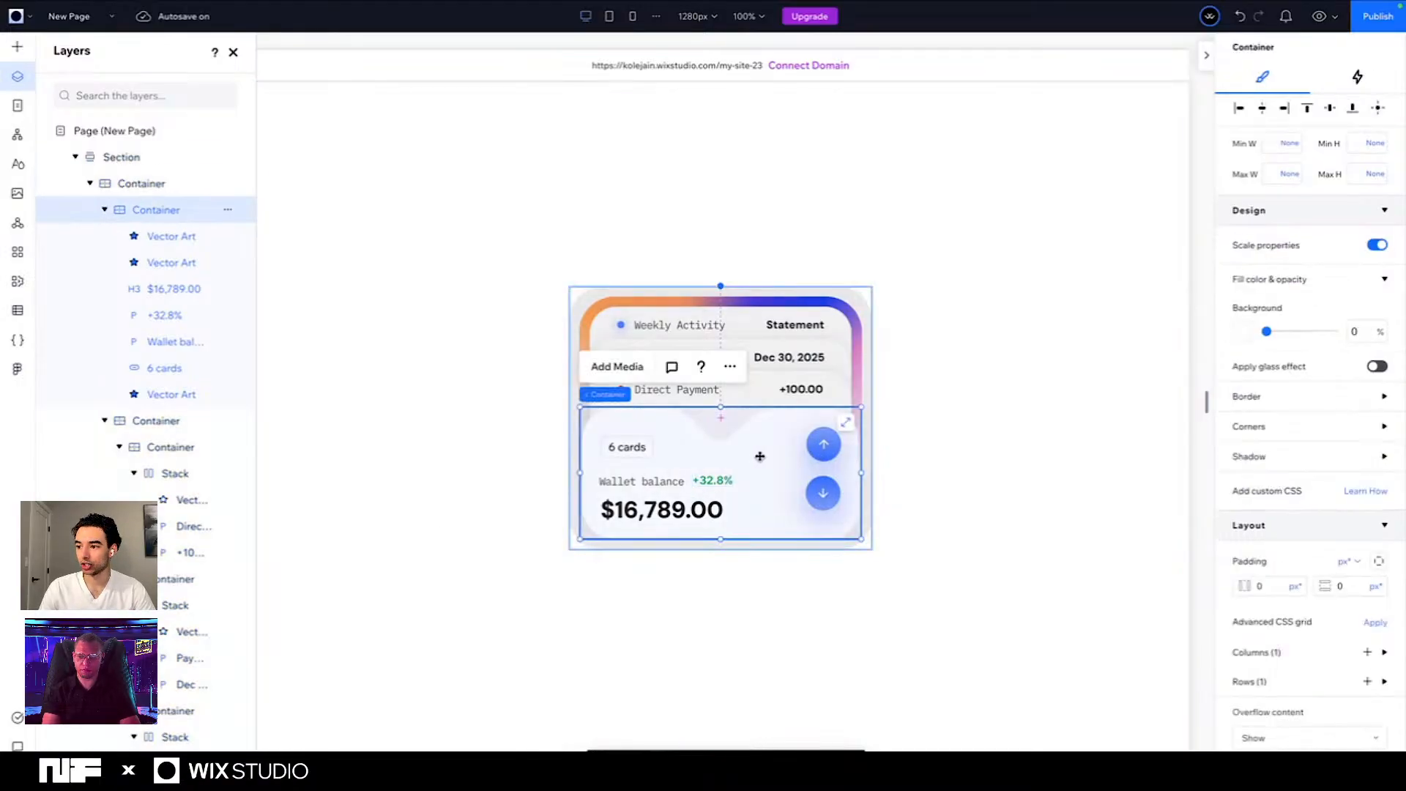
left_click(517, 476)
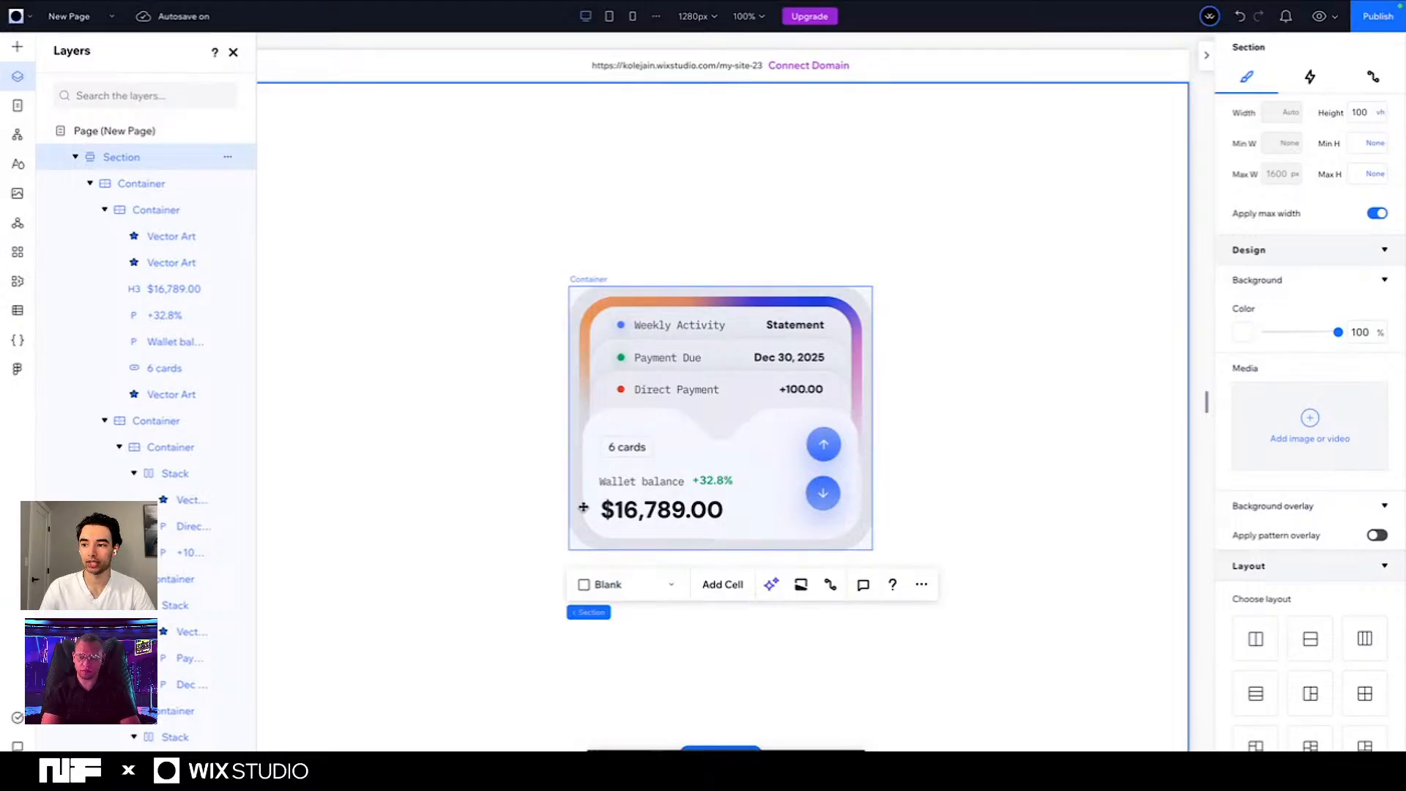
left_click(592, 432)
left_click(617, 430)
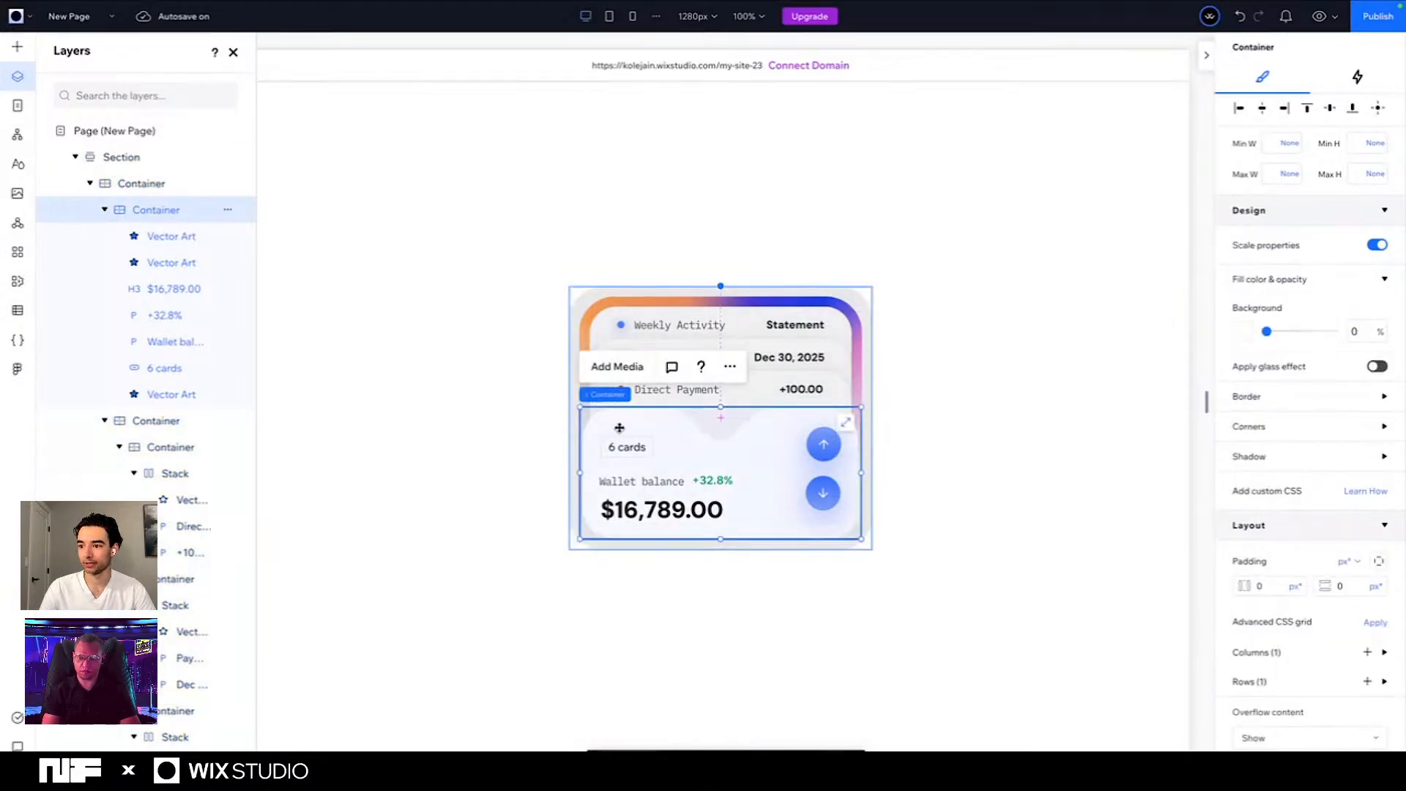
left_click(618, 433)
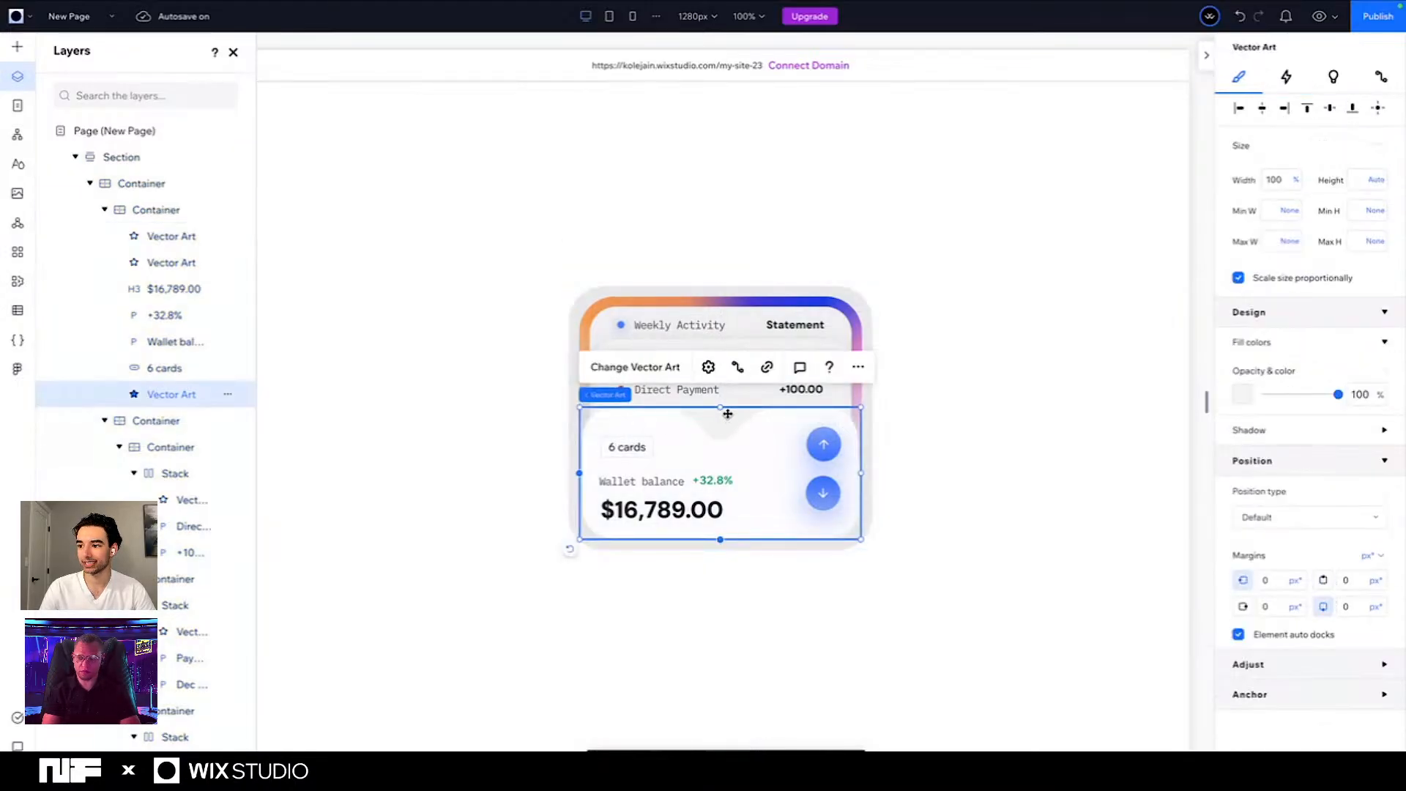
left_click_drag(721, 407, 721, 405)
left_click(540, 489)
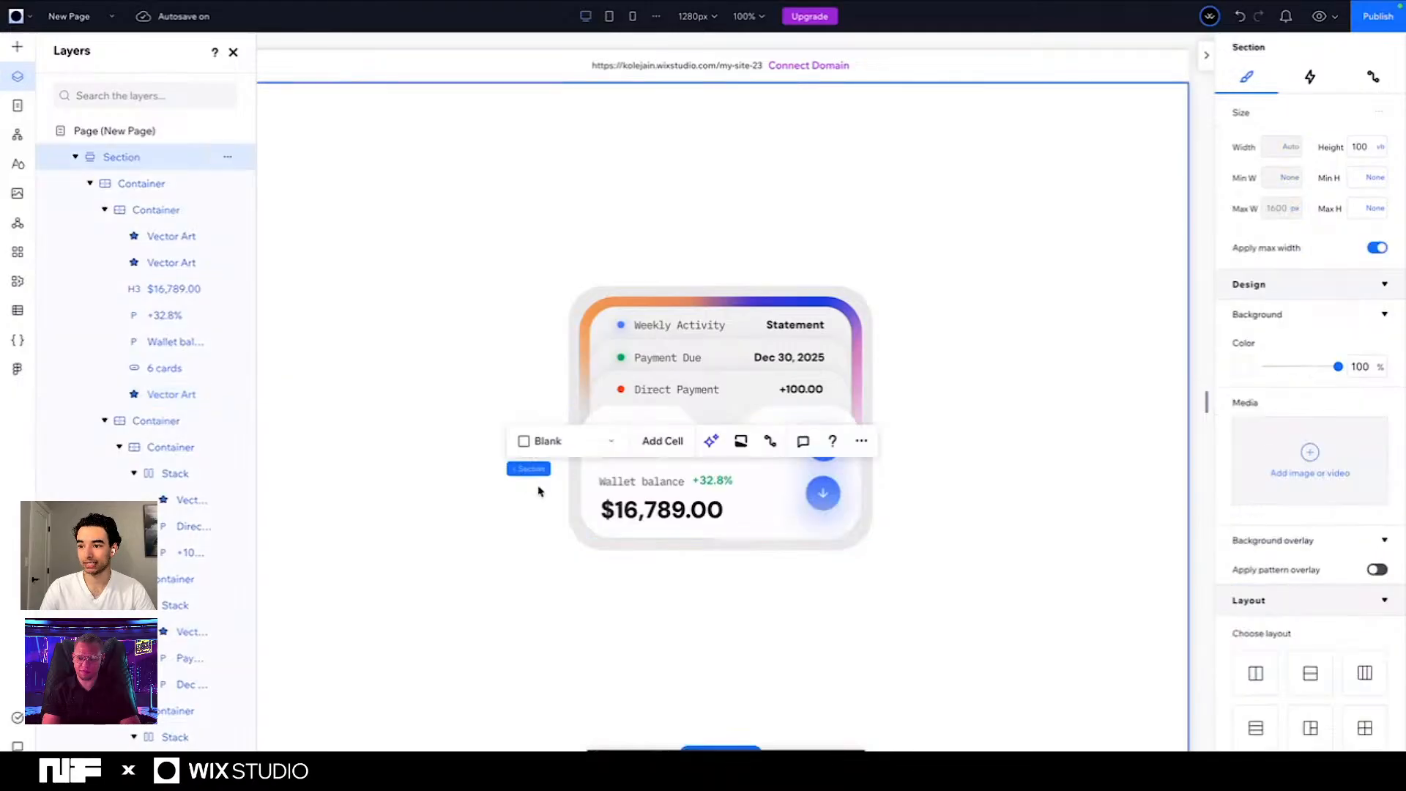
- Raise the upper edge of the container holding the wallet balance slightly and set the container's width to 94%
left_click(709, 498)
left_click(711, 478)
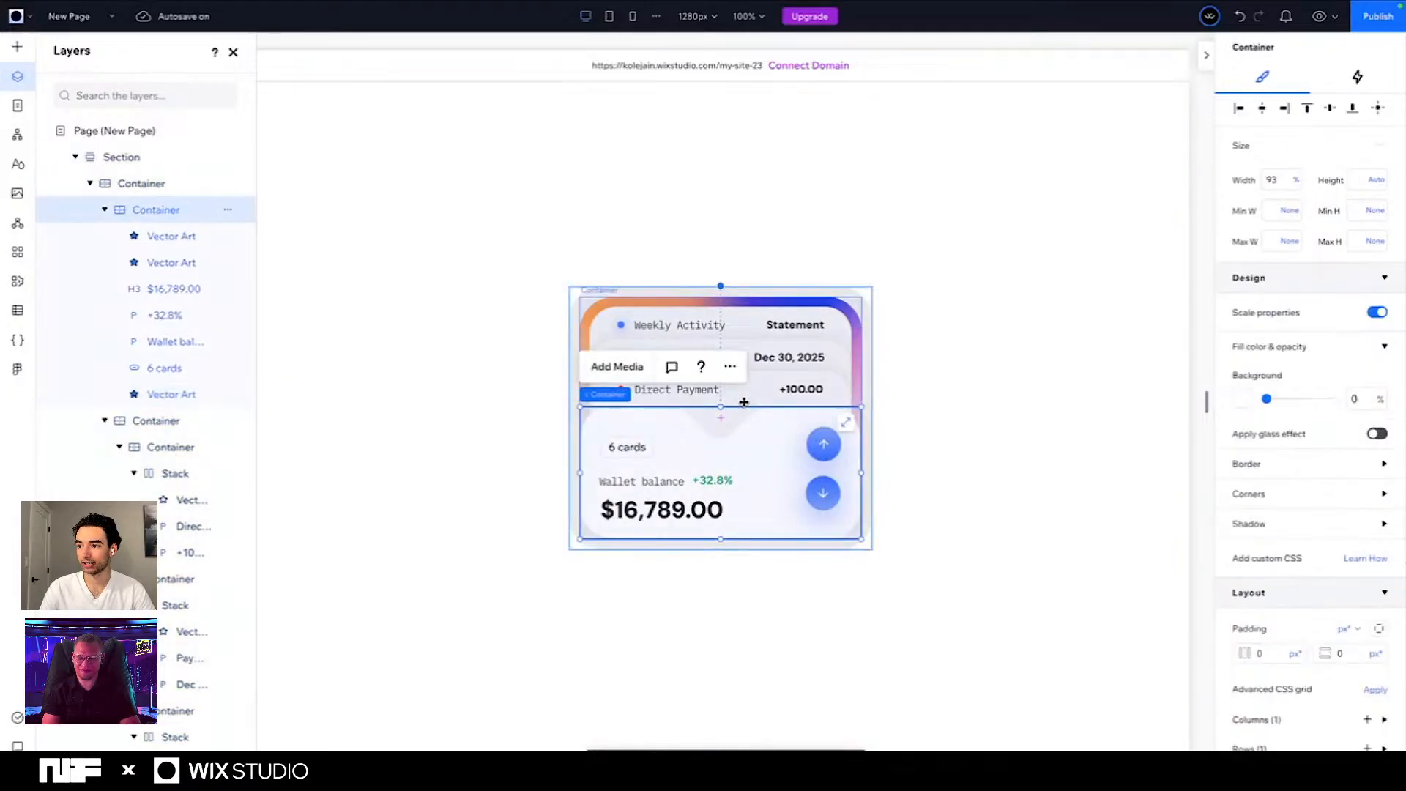
left_click_drag(721, 408, 721, 408)
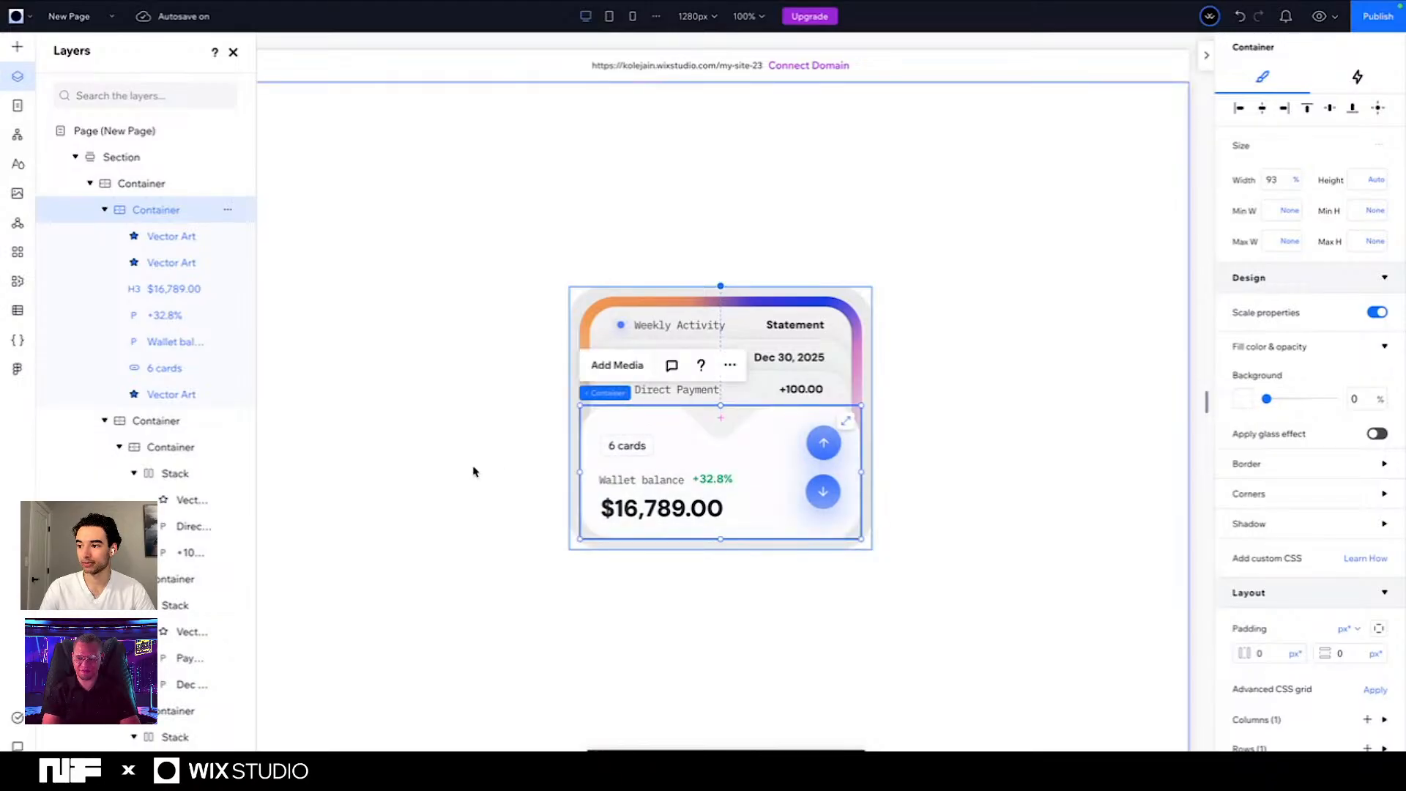
left_click(484, 471)
left_click(778, 467)
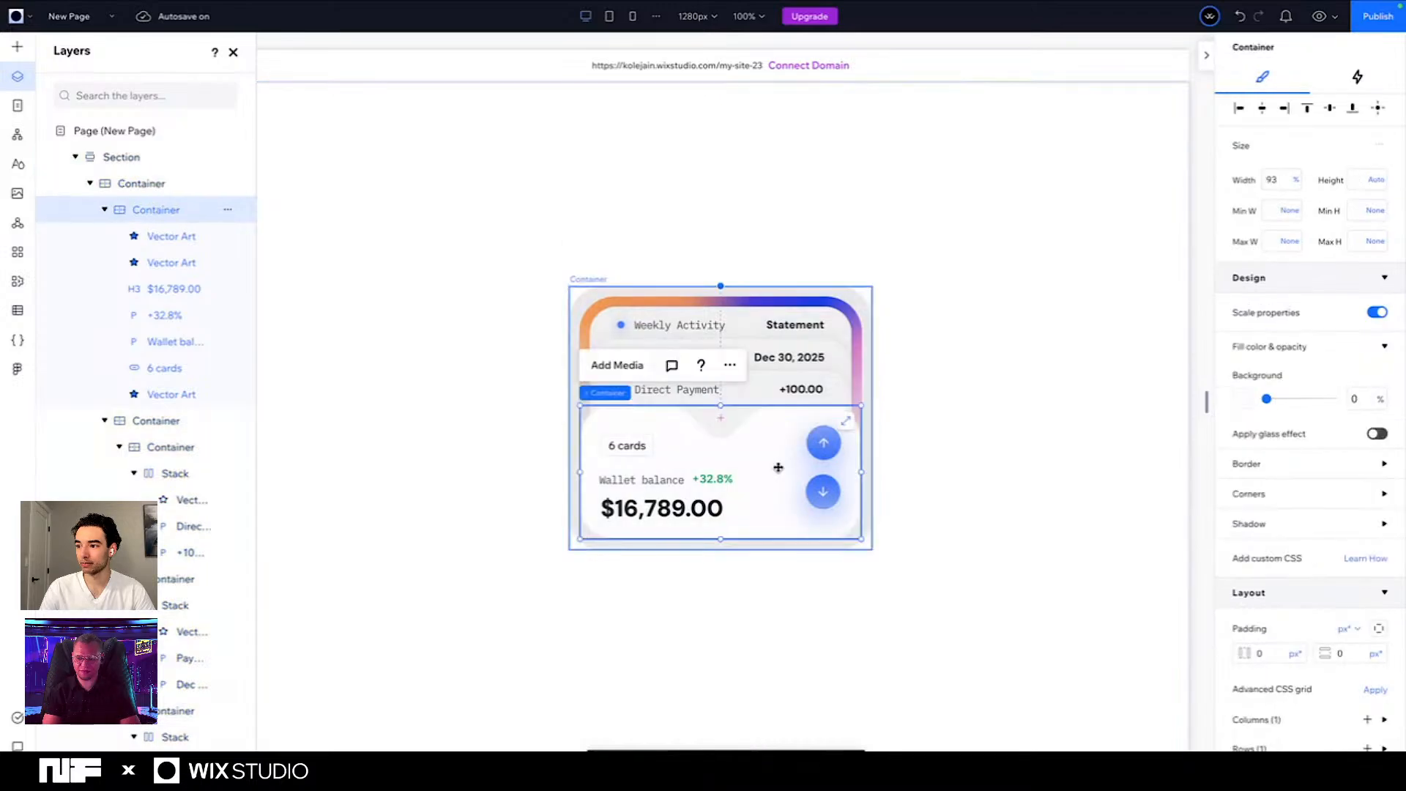
left_click(1287, 182)
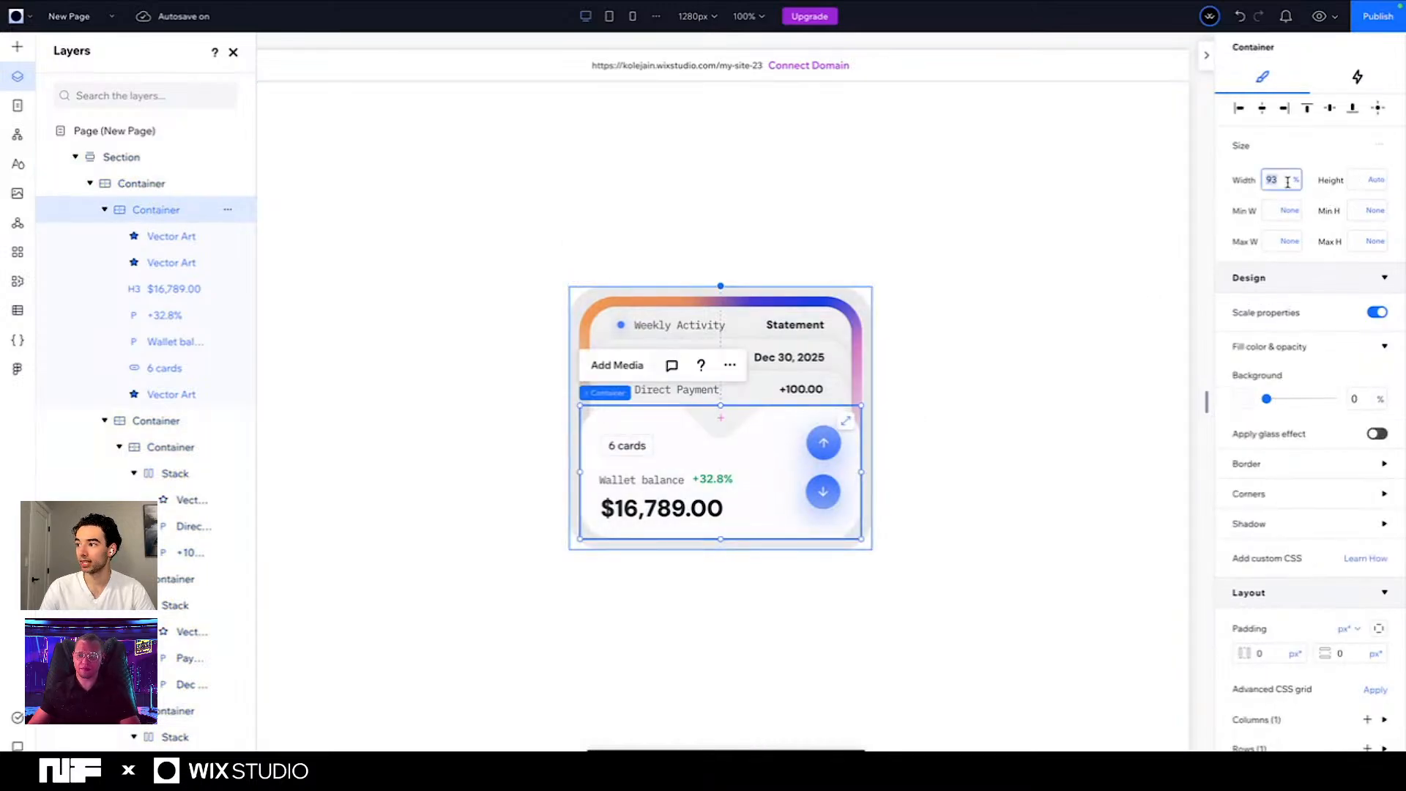
type("94")
key("Return")
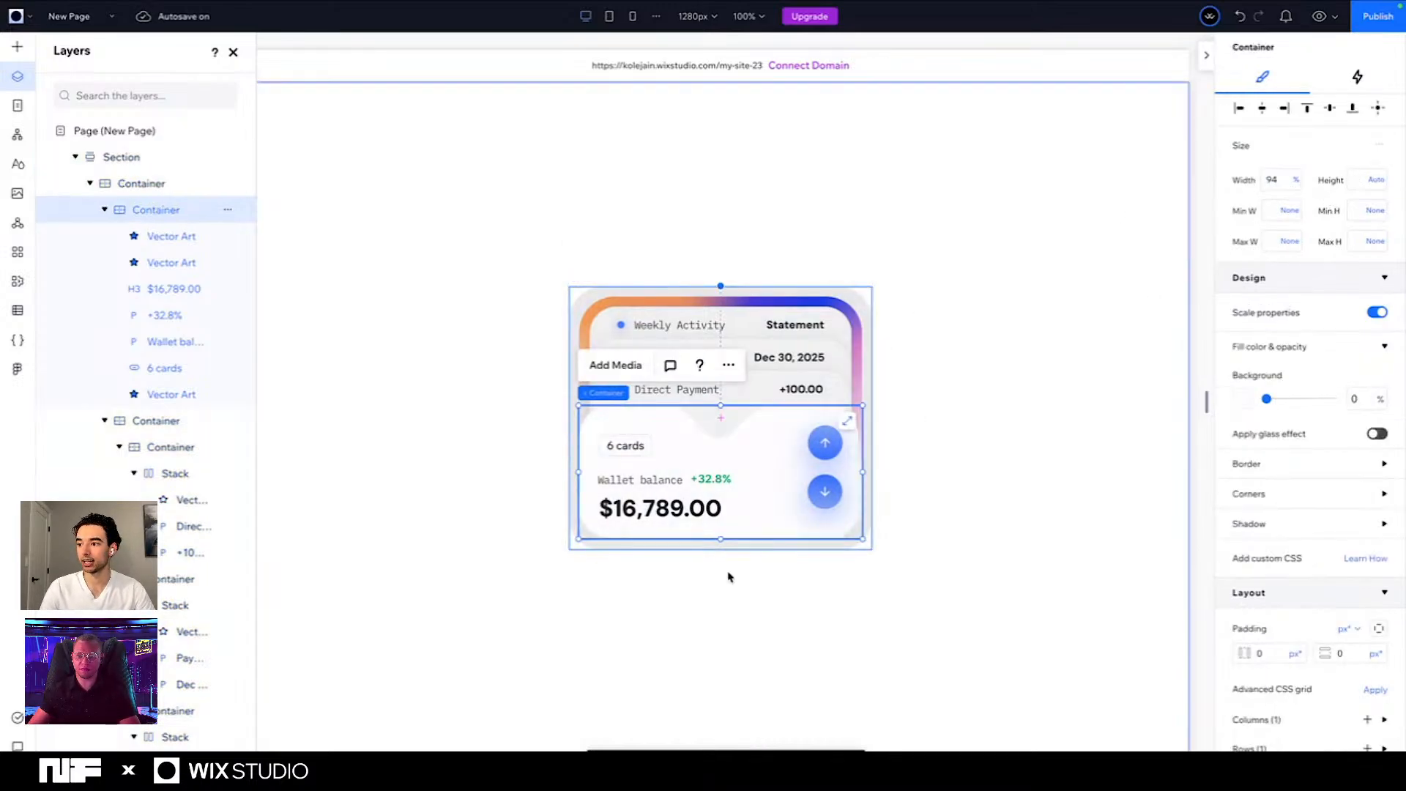
- Set the width of the background vector behind the wallet balance to 100%
left_click(736, 459)
left_click(1283, 183)
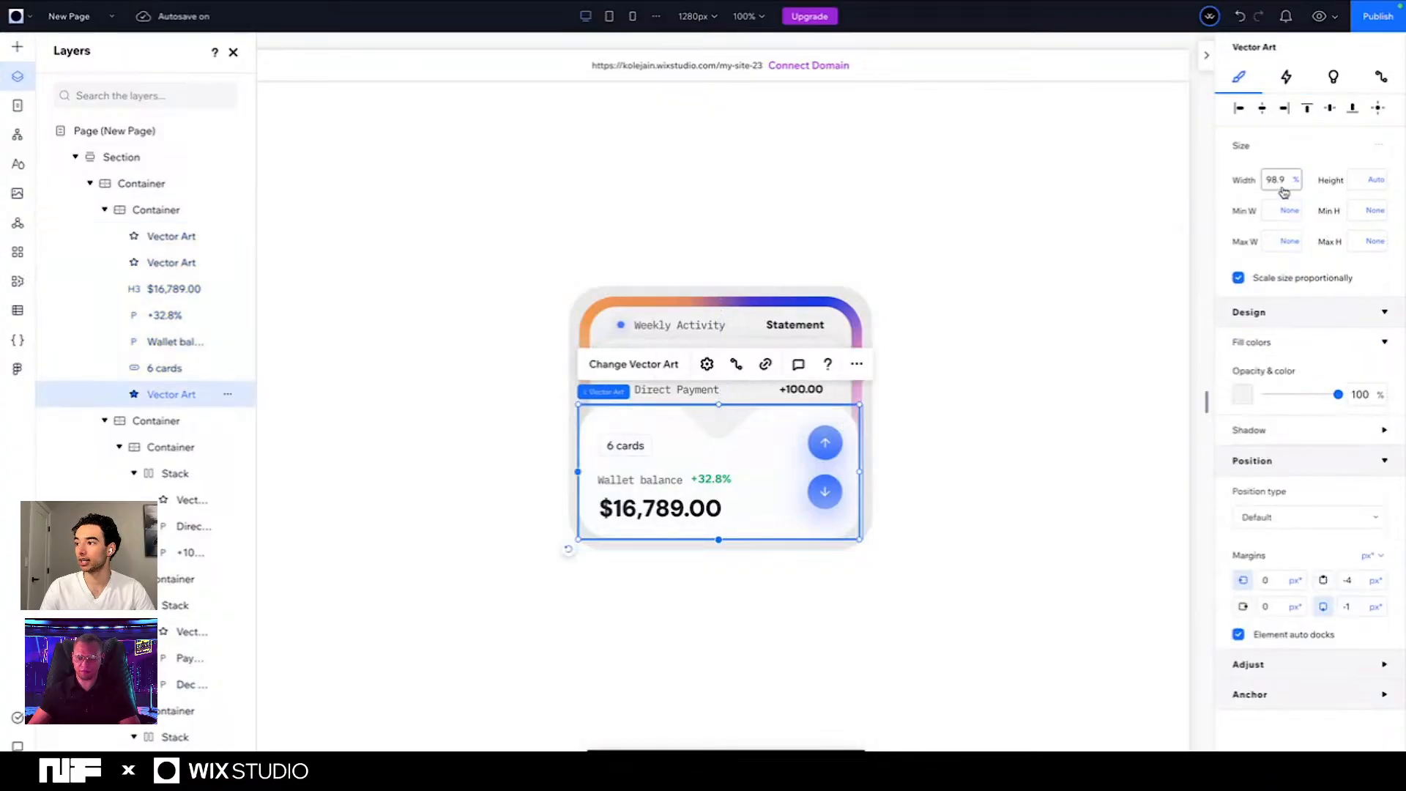
type("100")
key("Return")
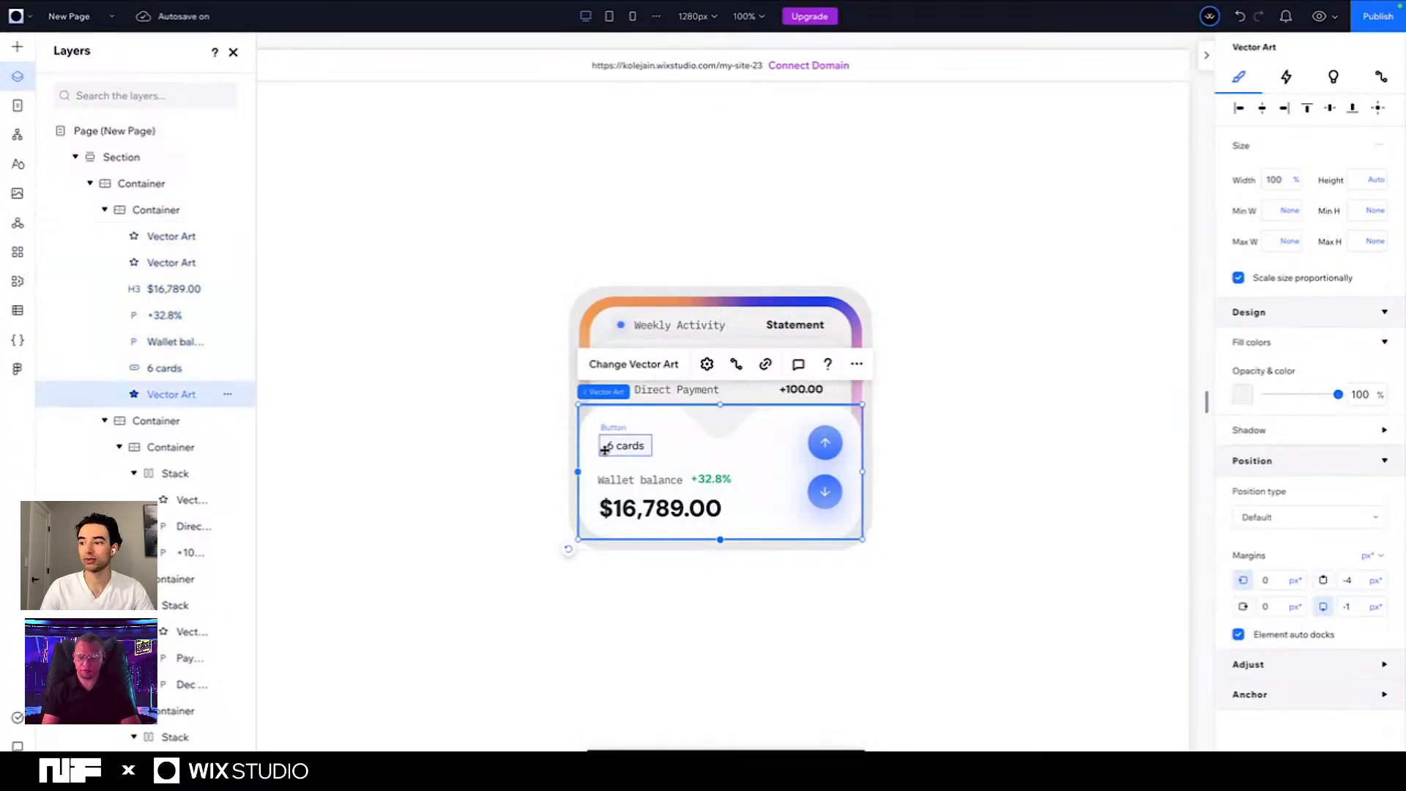
left_click(493, 514)
left_click(1081, 590)
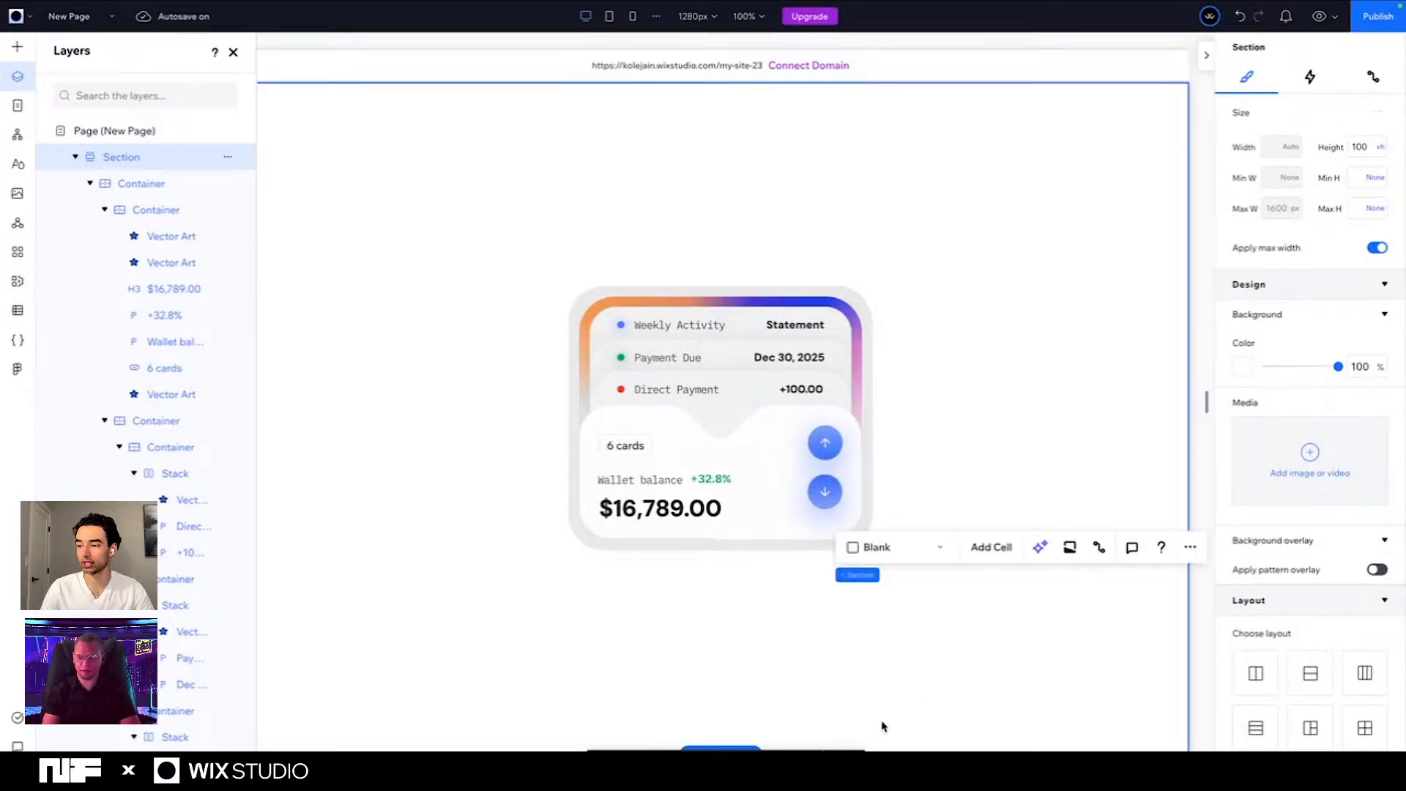
left_click(813, 627)
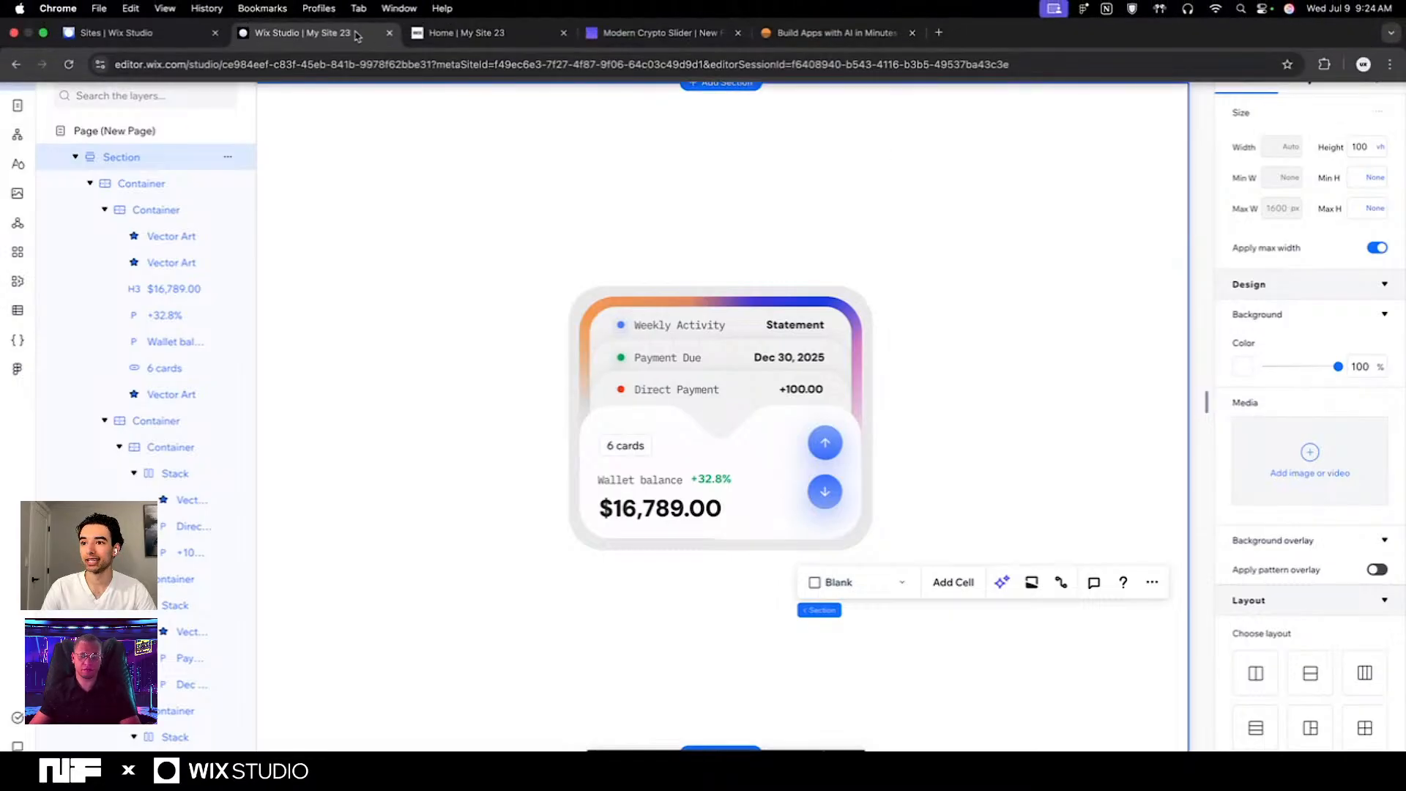
- Switch to the Home page of My Site 23 and test the wallet card's up and down arrows by cycling through the stacked entries
left_click(458, 22)
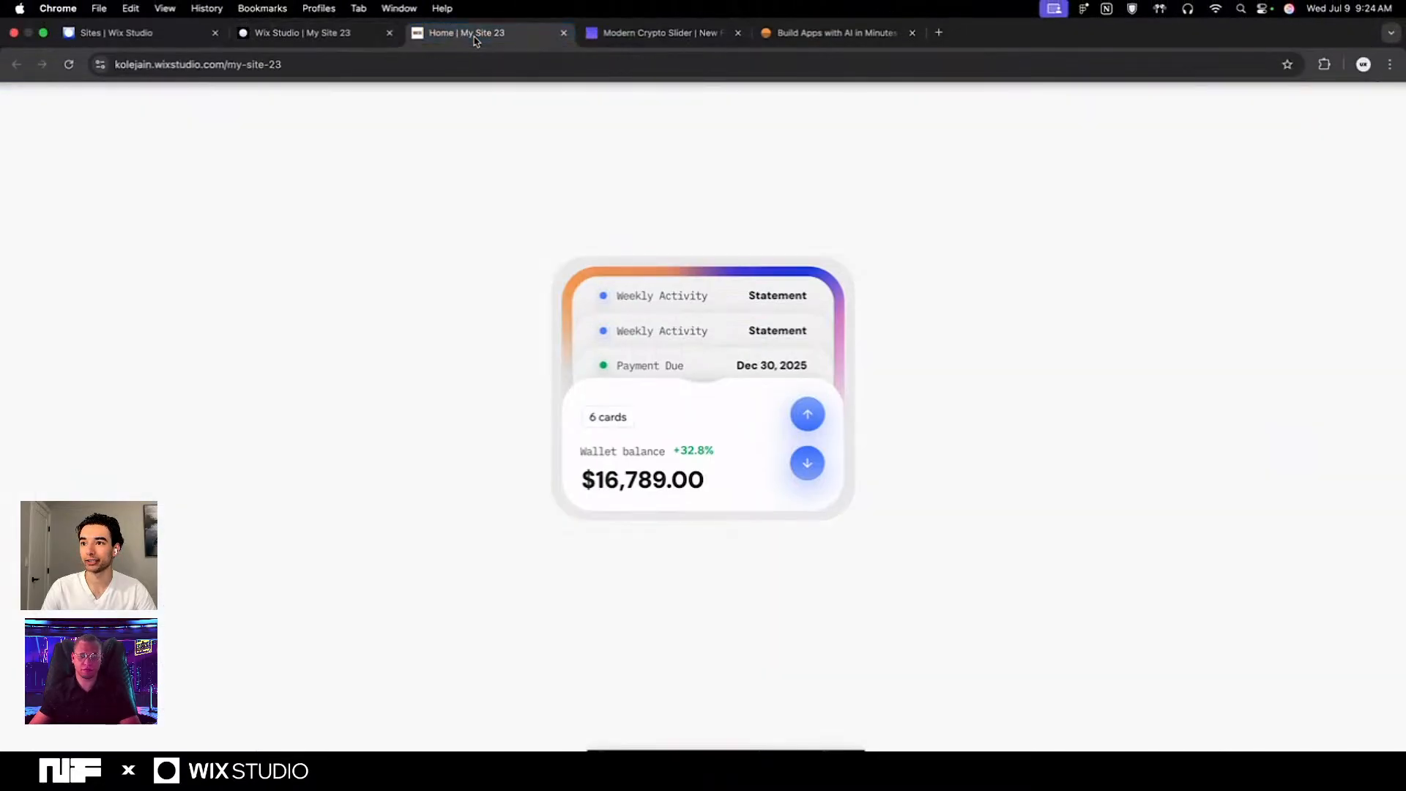
left_click(809, 461)
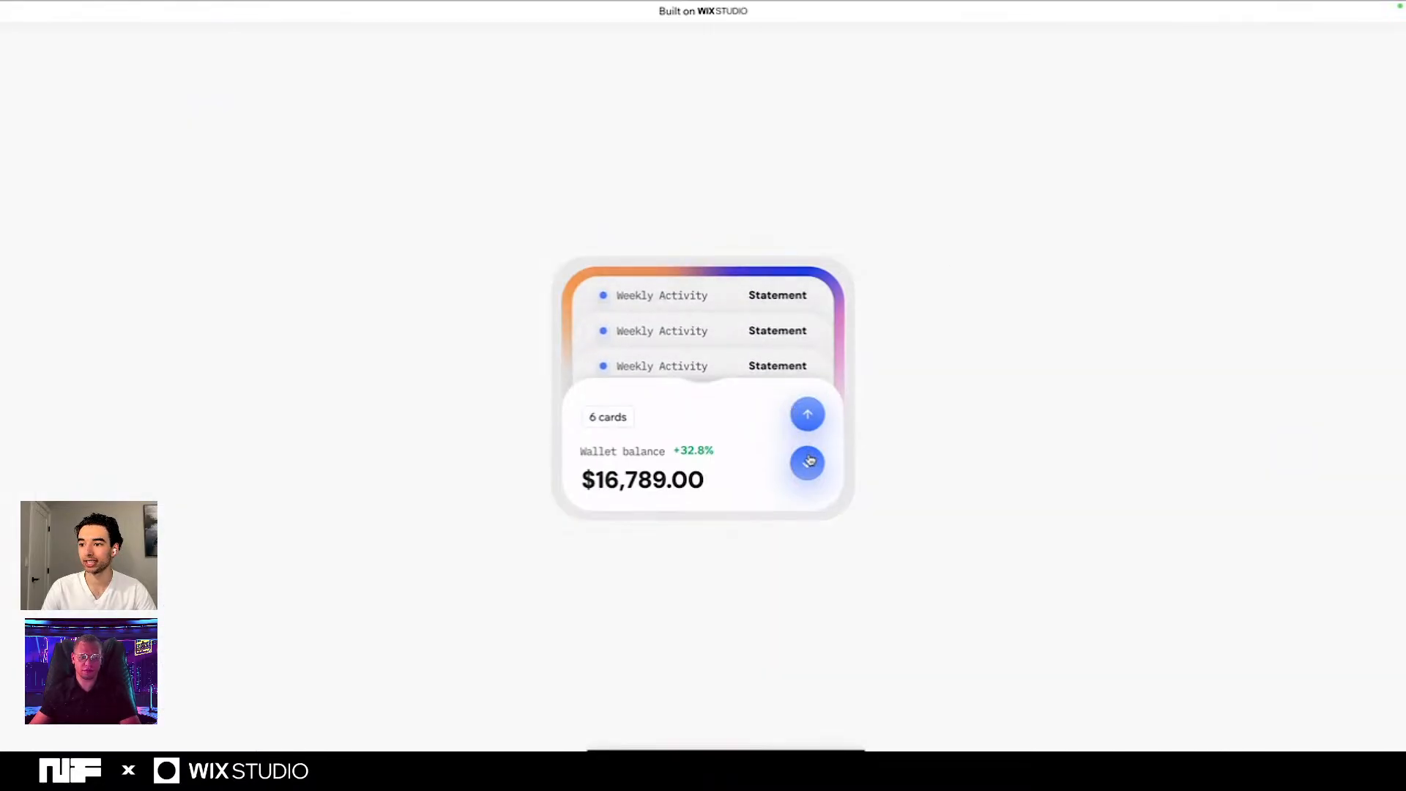
left_click(805, 416)
left_click(805, 416)
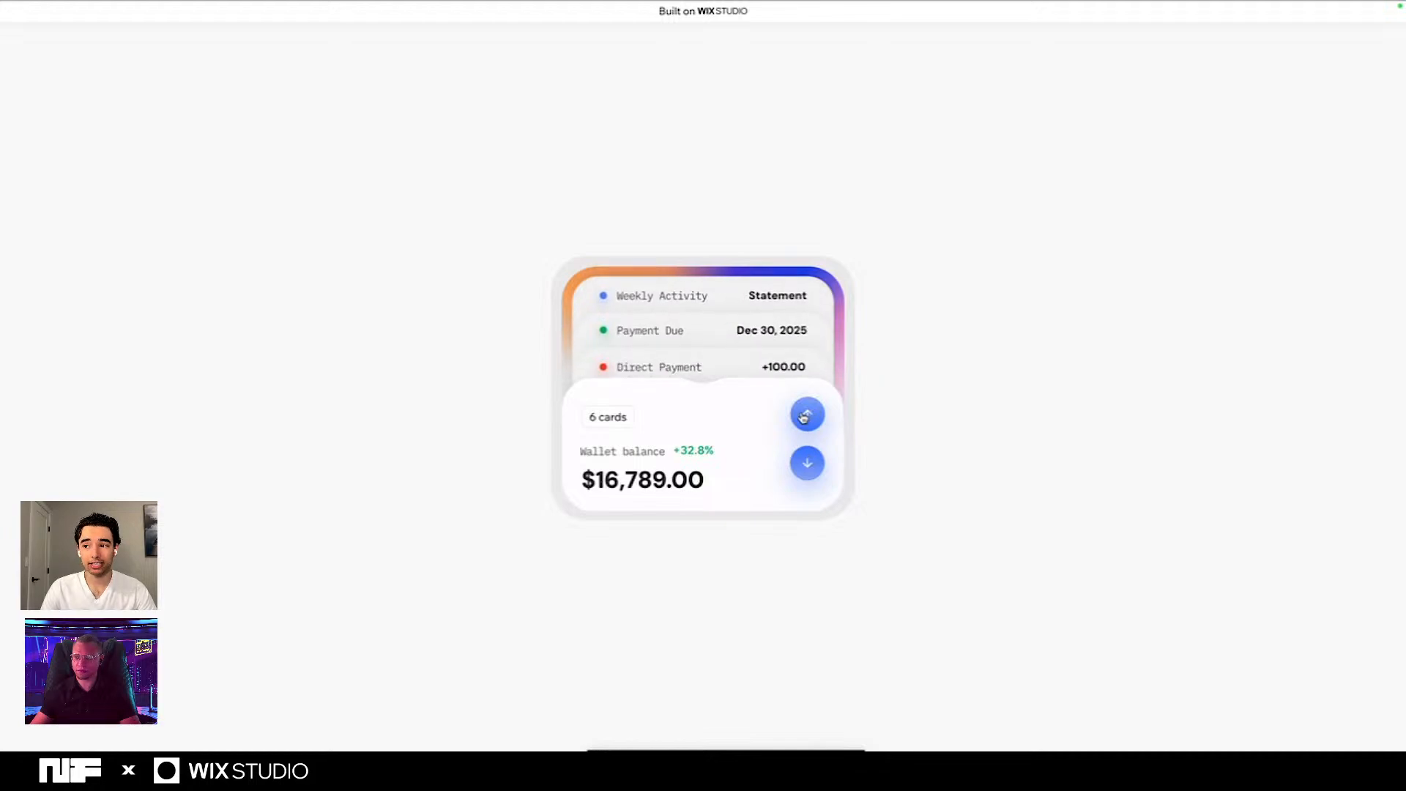
left_click(805, 416)
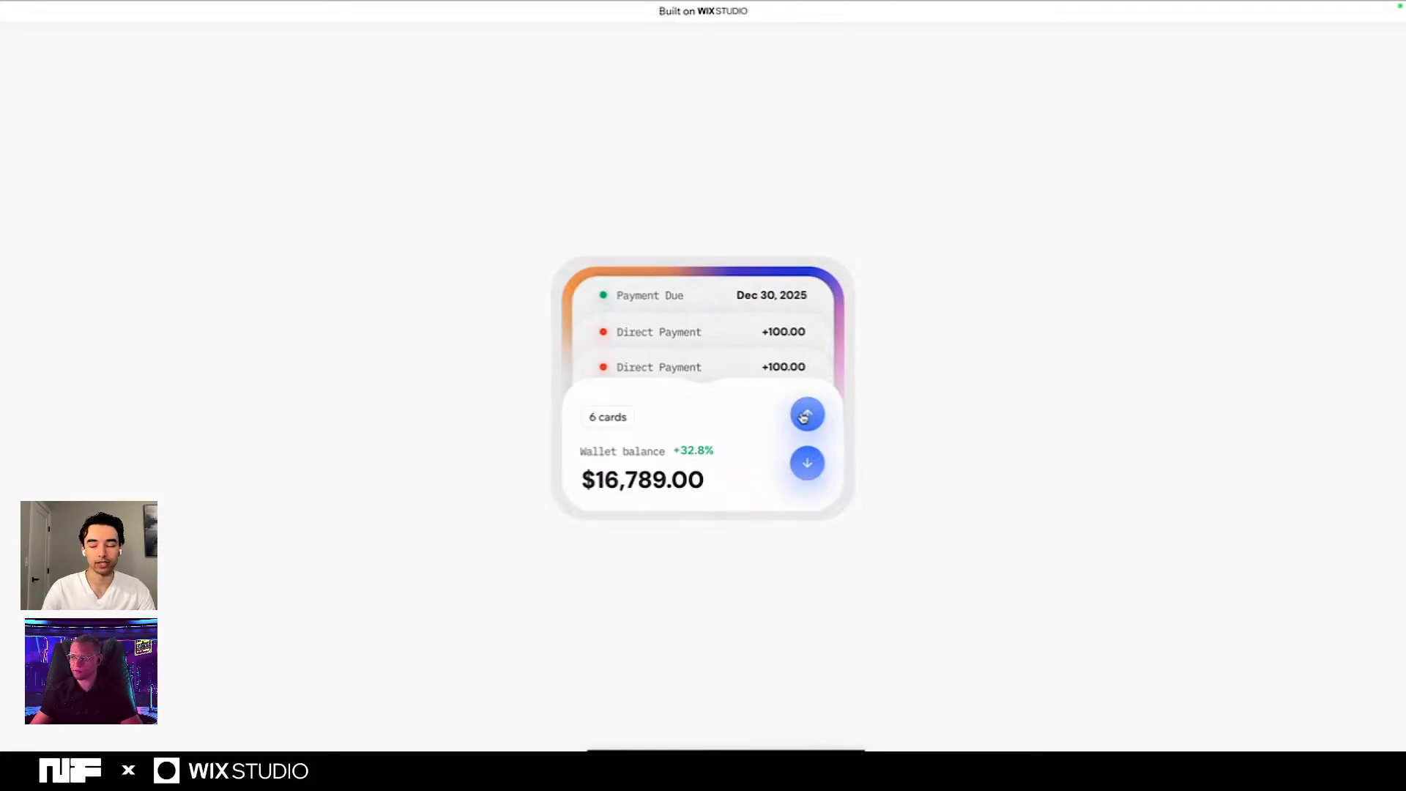
left_click(805, 415)
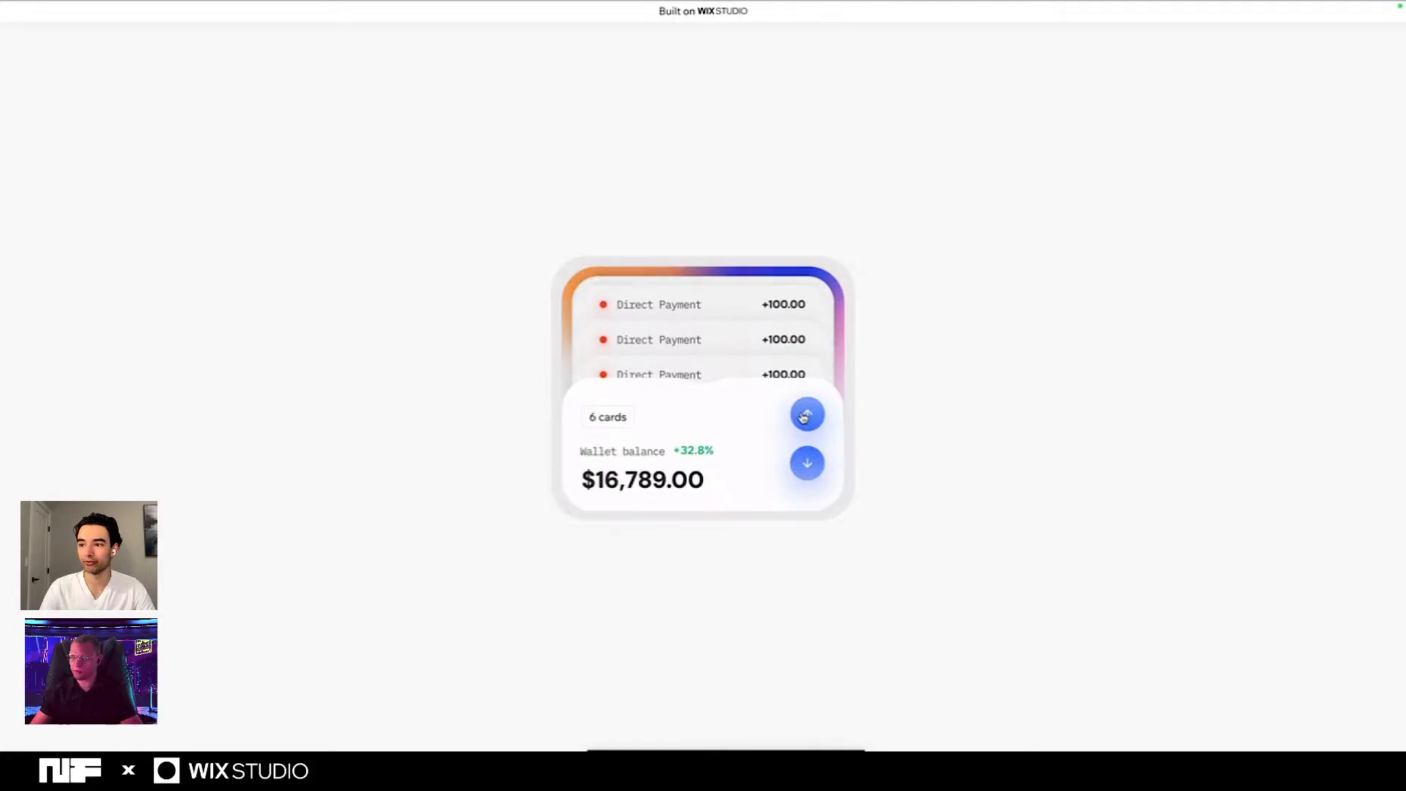
left_click(810, 453)
left_click(810, 452)
left_click(810, 453)
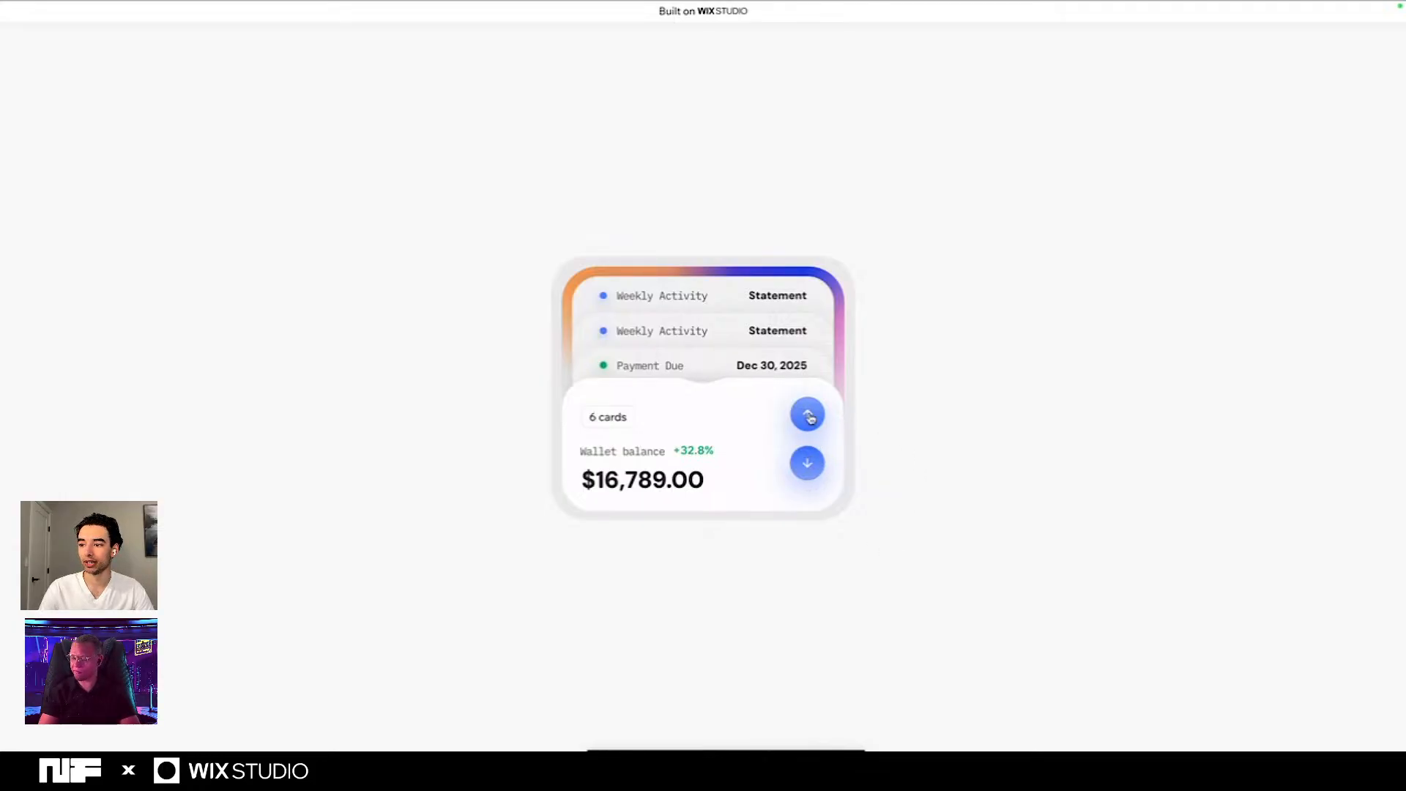
left_click(809, 463)
left_click(805, 416)
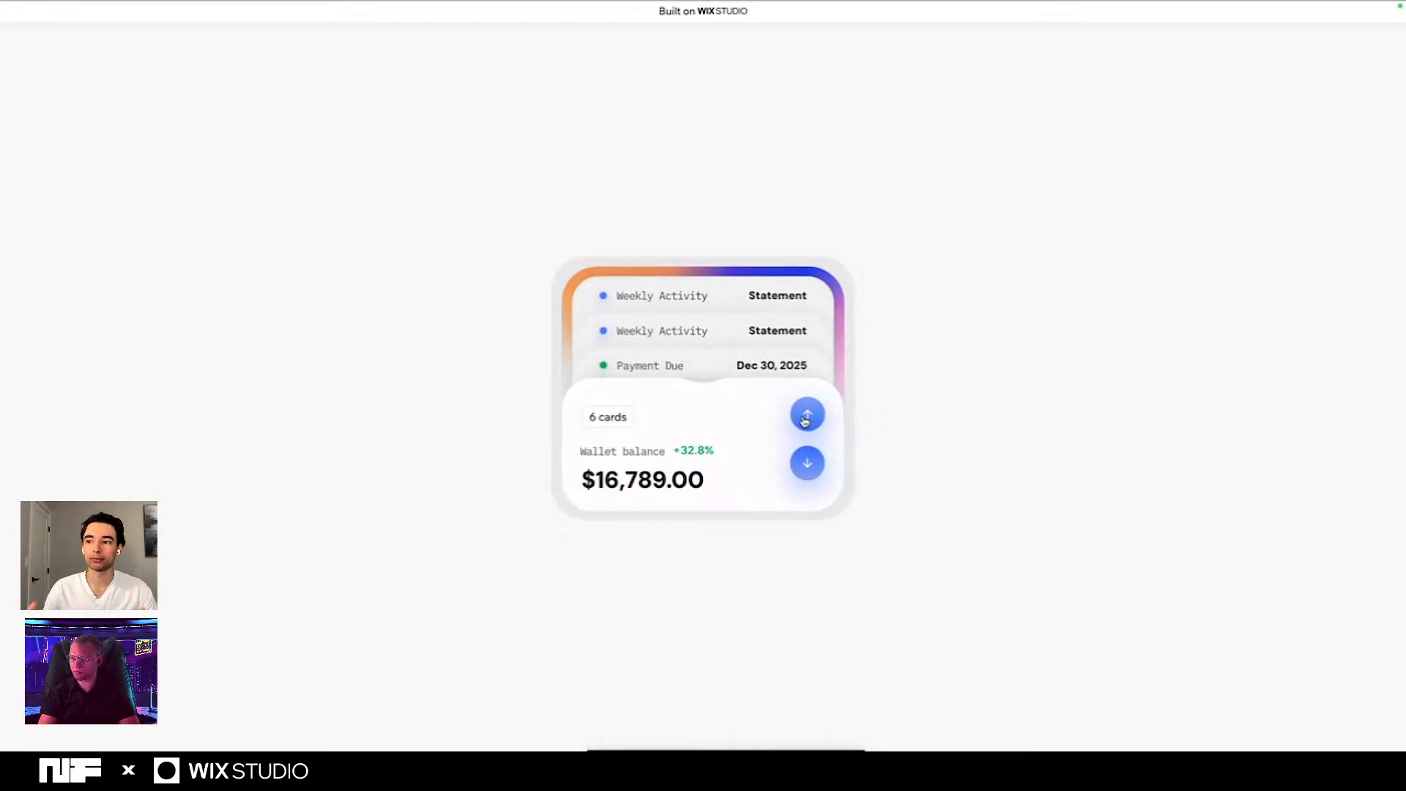
left_click(806, 416)
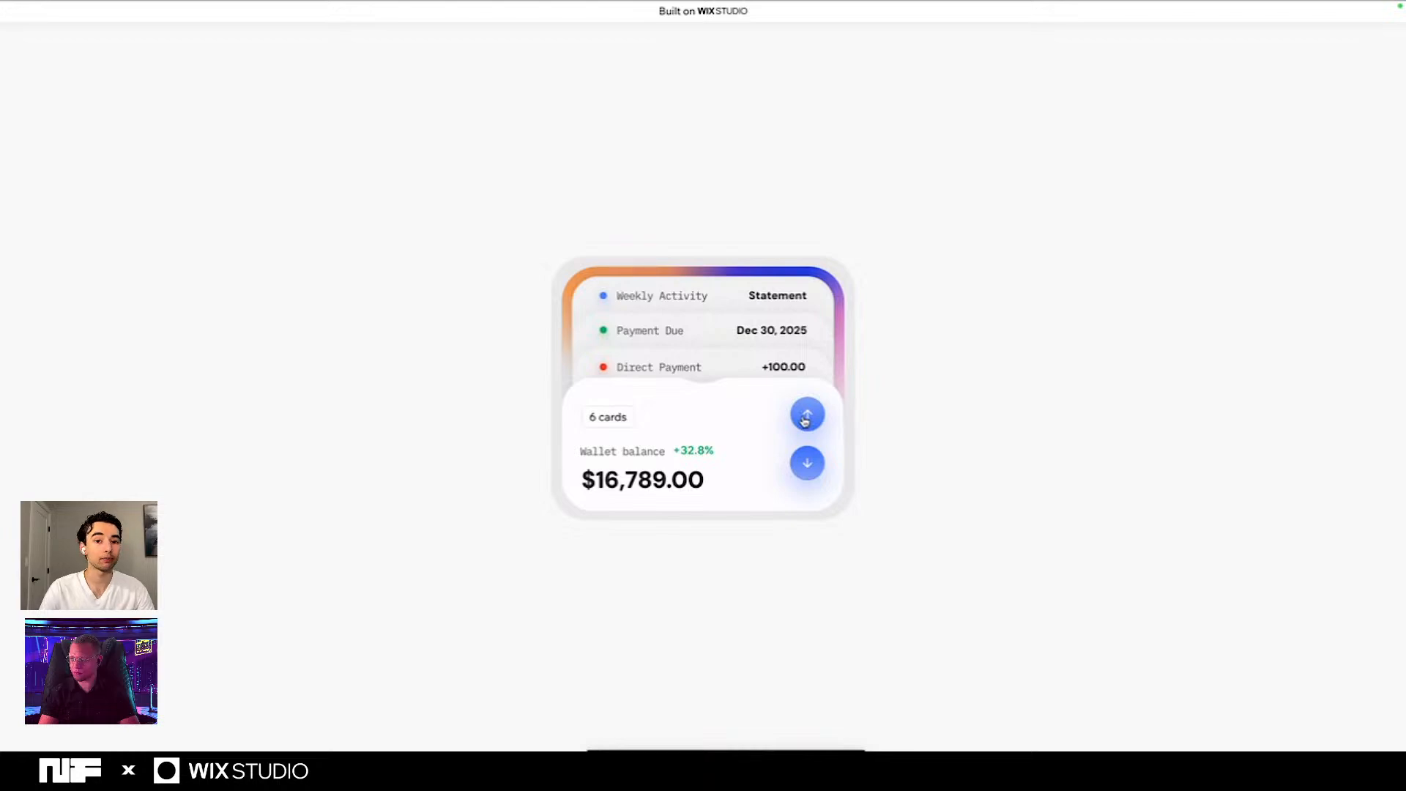
left_click(806, 416)
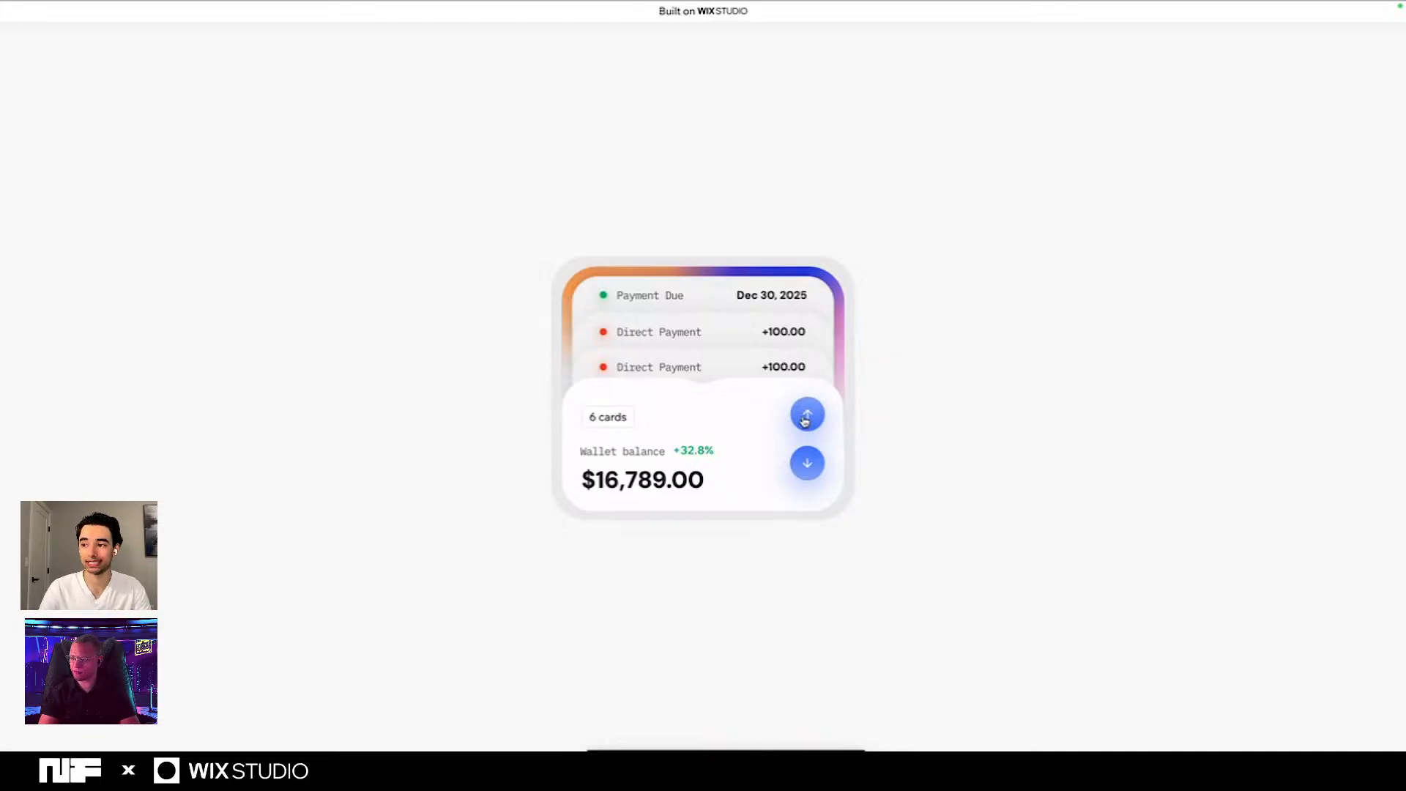
left_click(806, 416)
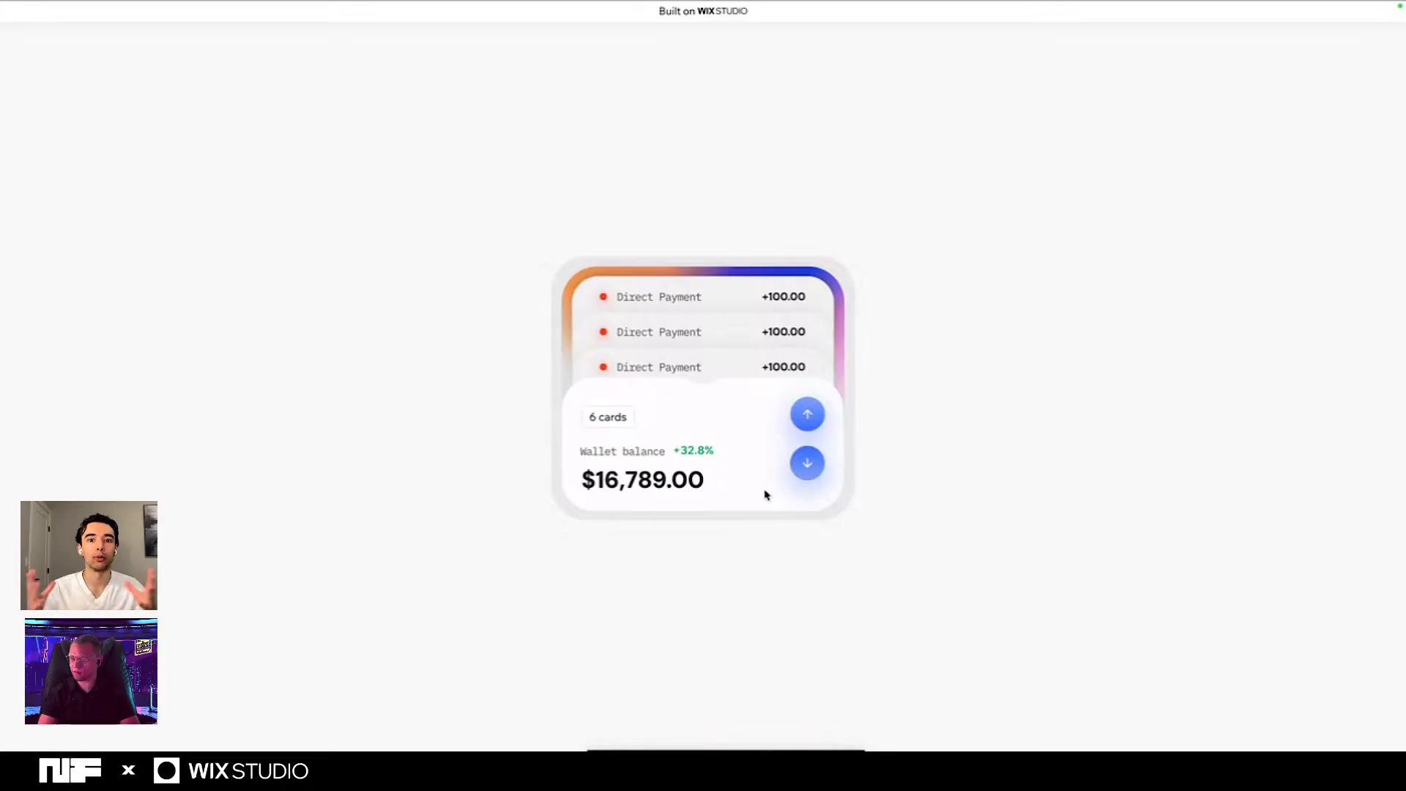
left_click(808, 465)
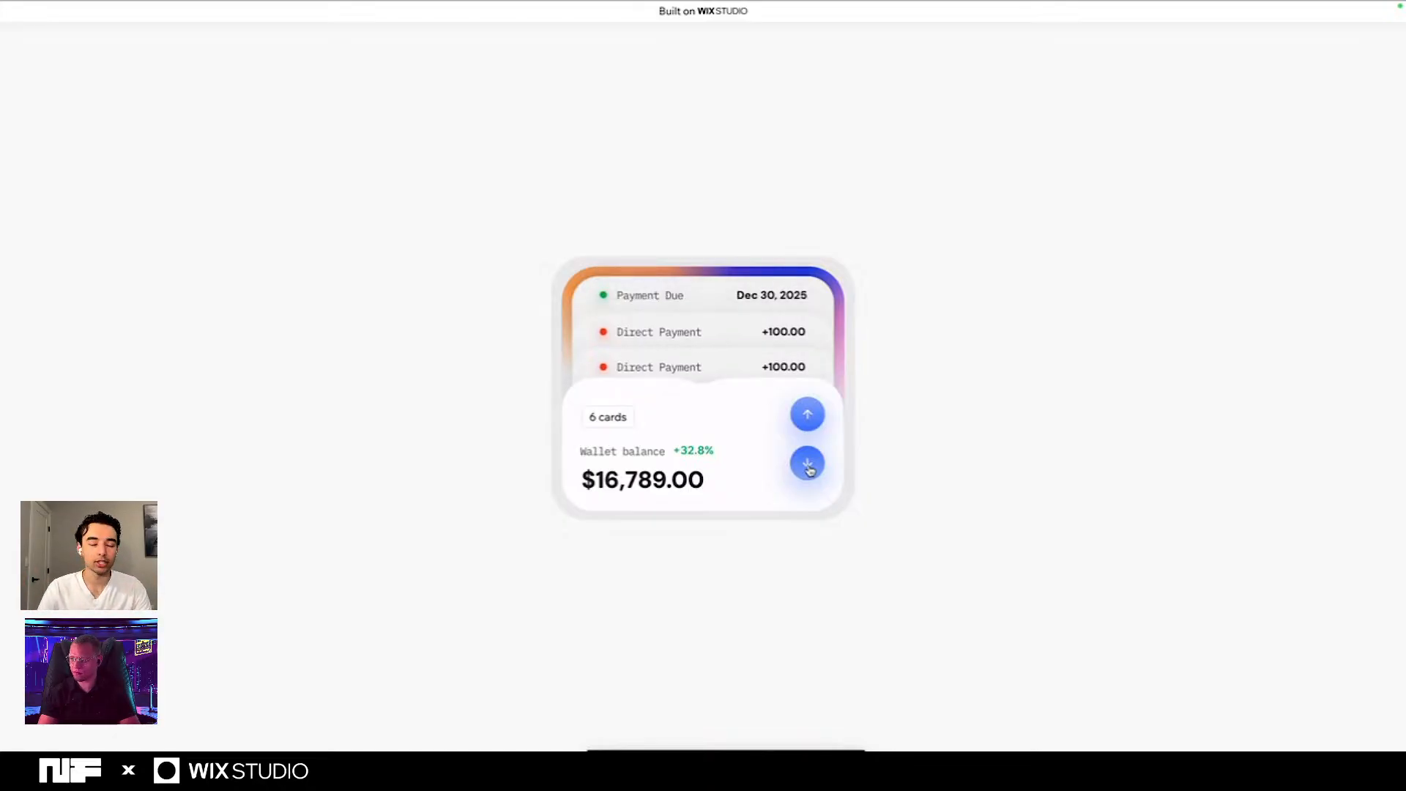
left_click(808, 465)
left_click(808, 465)
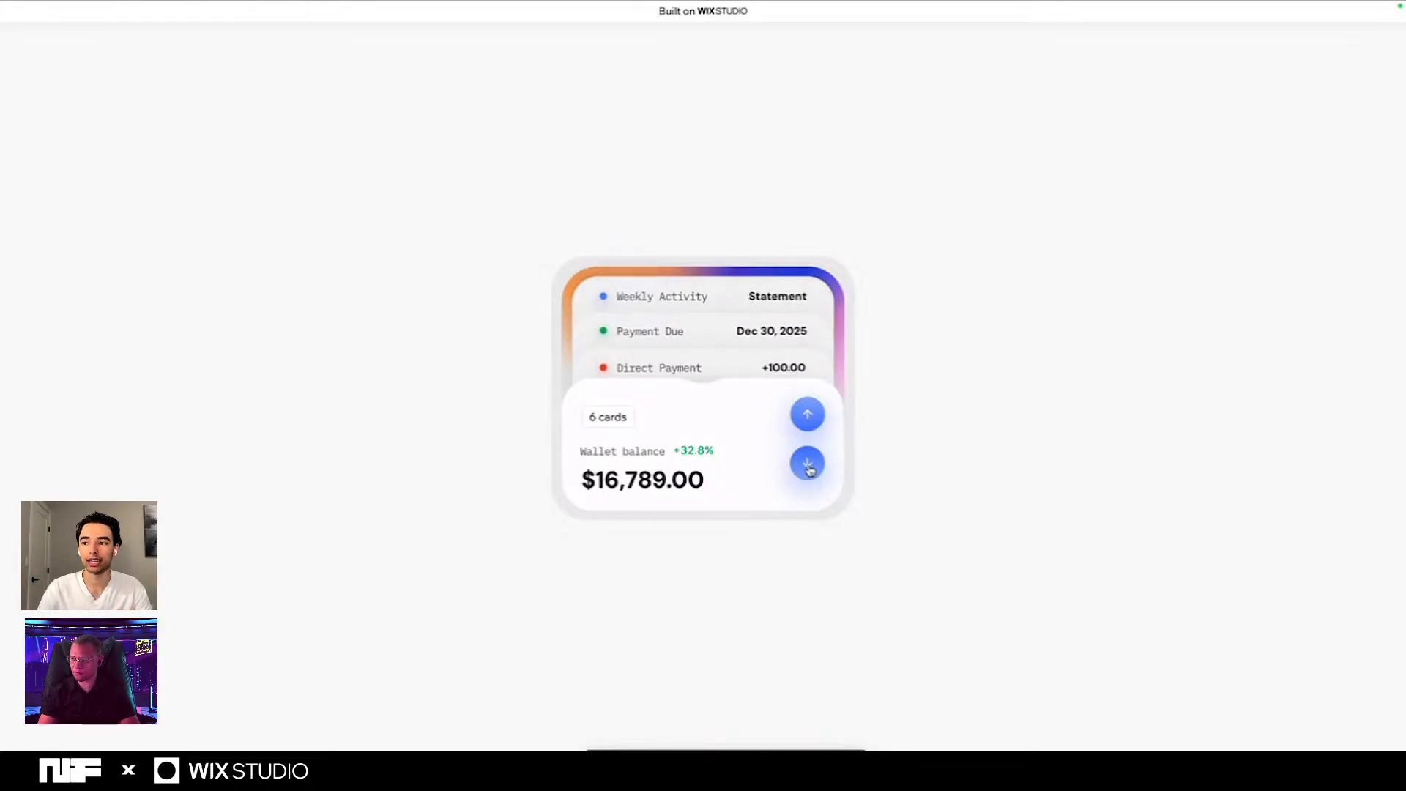
left_click(808, 465)
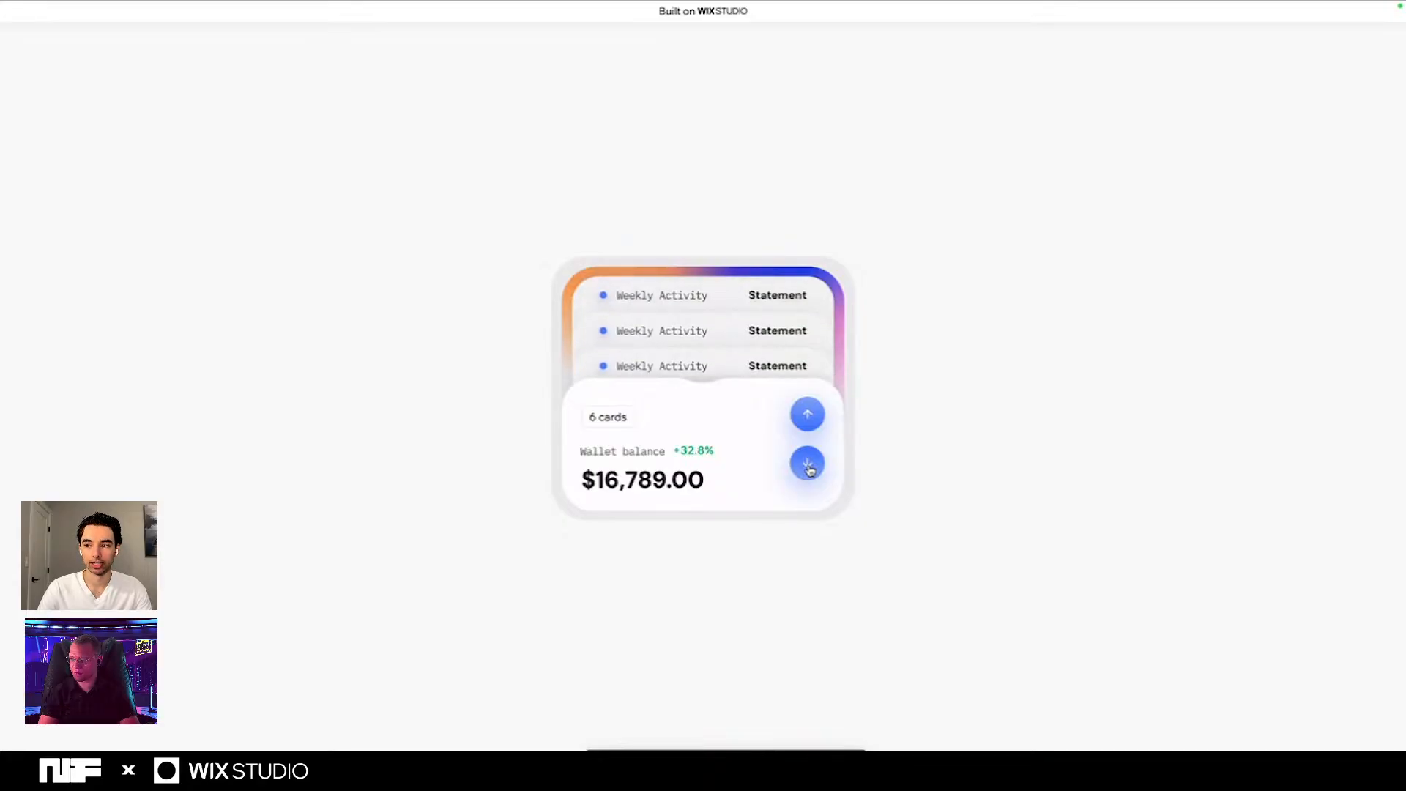
left_click(810, 415)
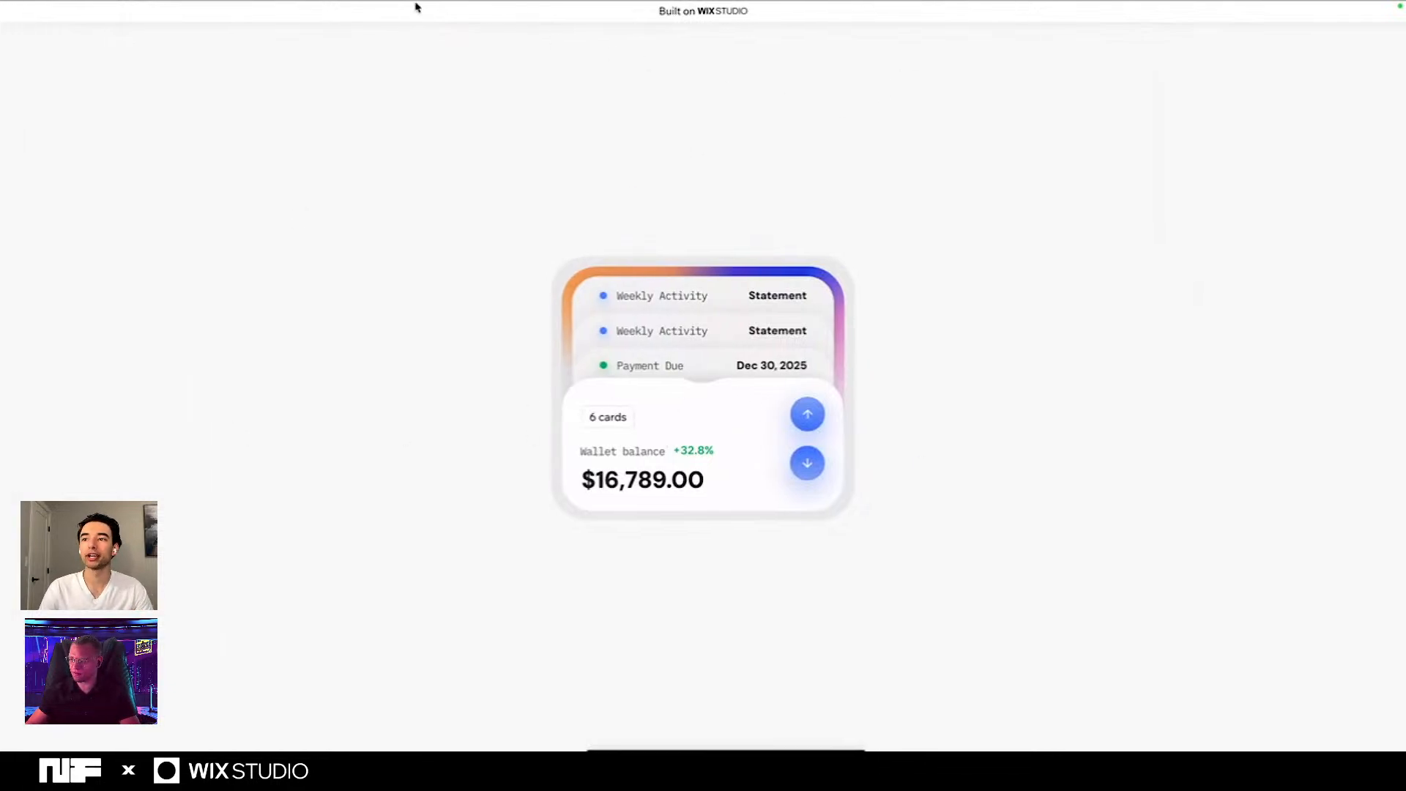
- Switch to the My Site 23 editor, open the Home page, and expand its section layers down to the seven entry containers
mouse_move(415, 7)
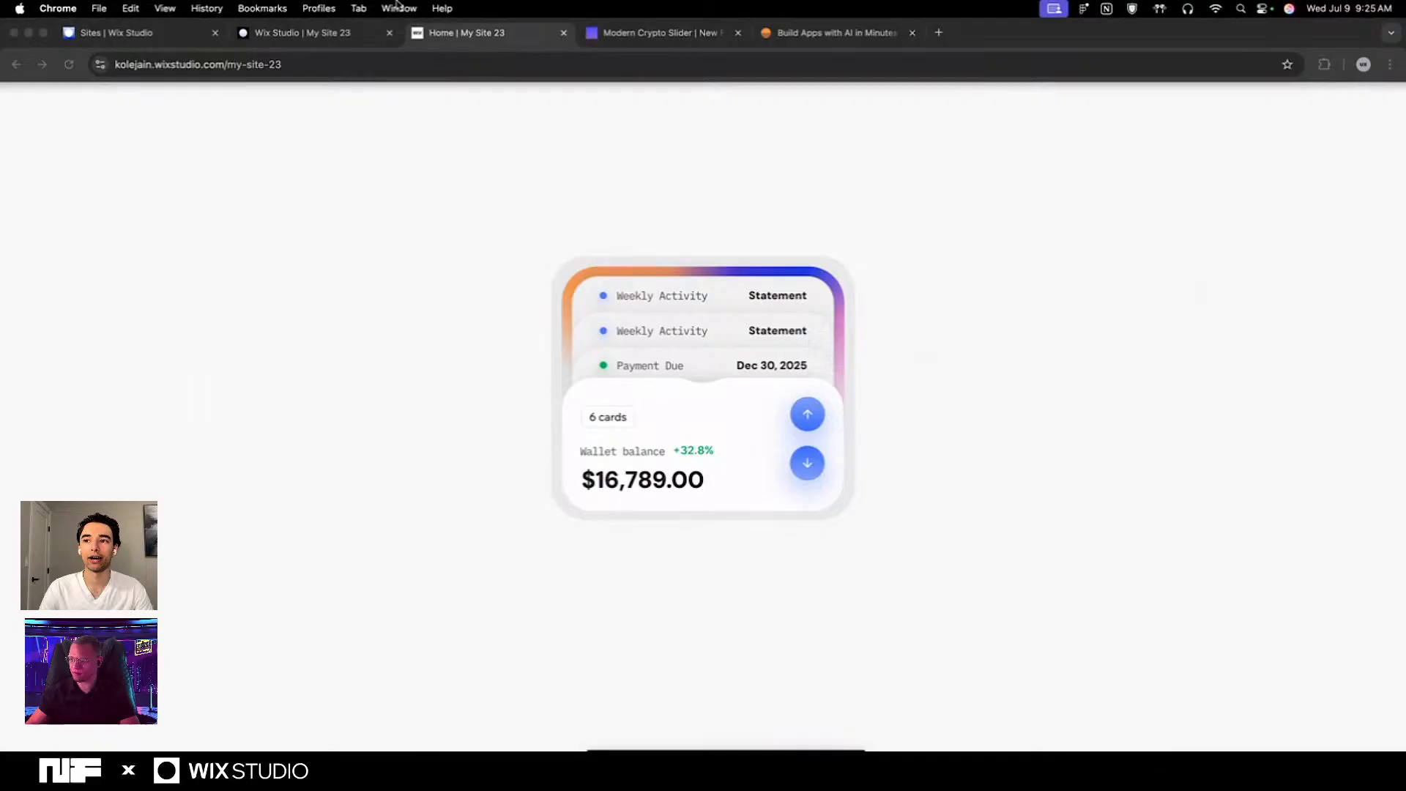
left_click(335, 36)
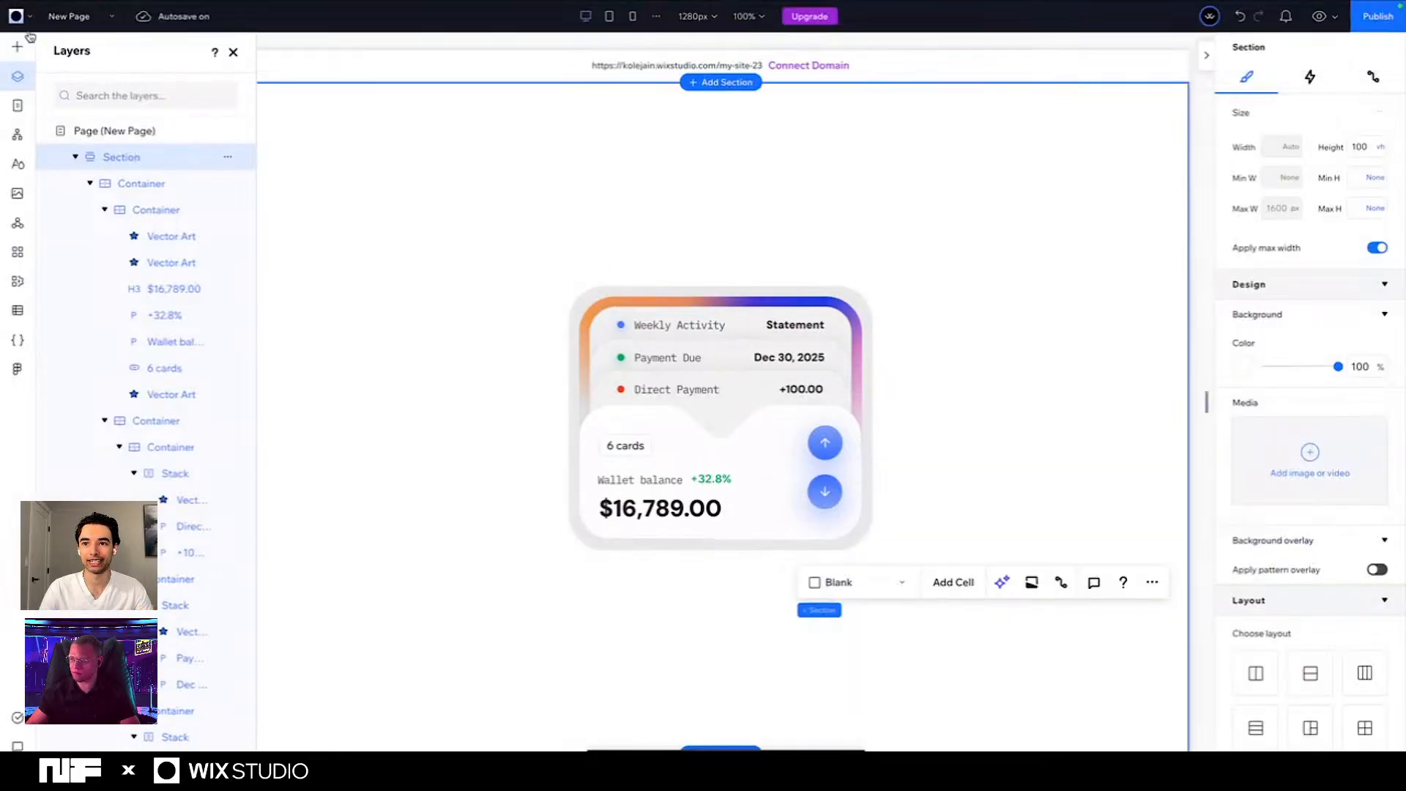
left_click(67, 16)
left_click(85, 51)
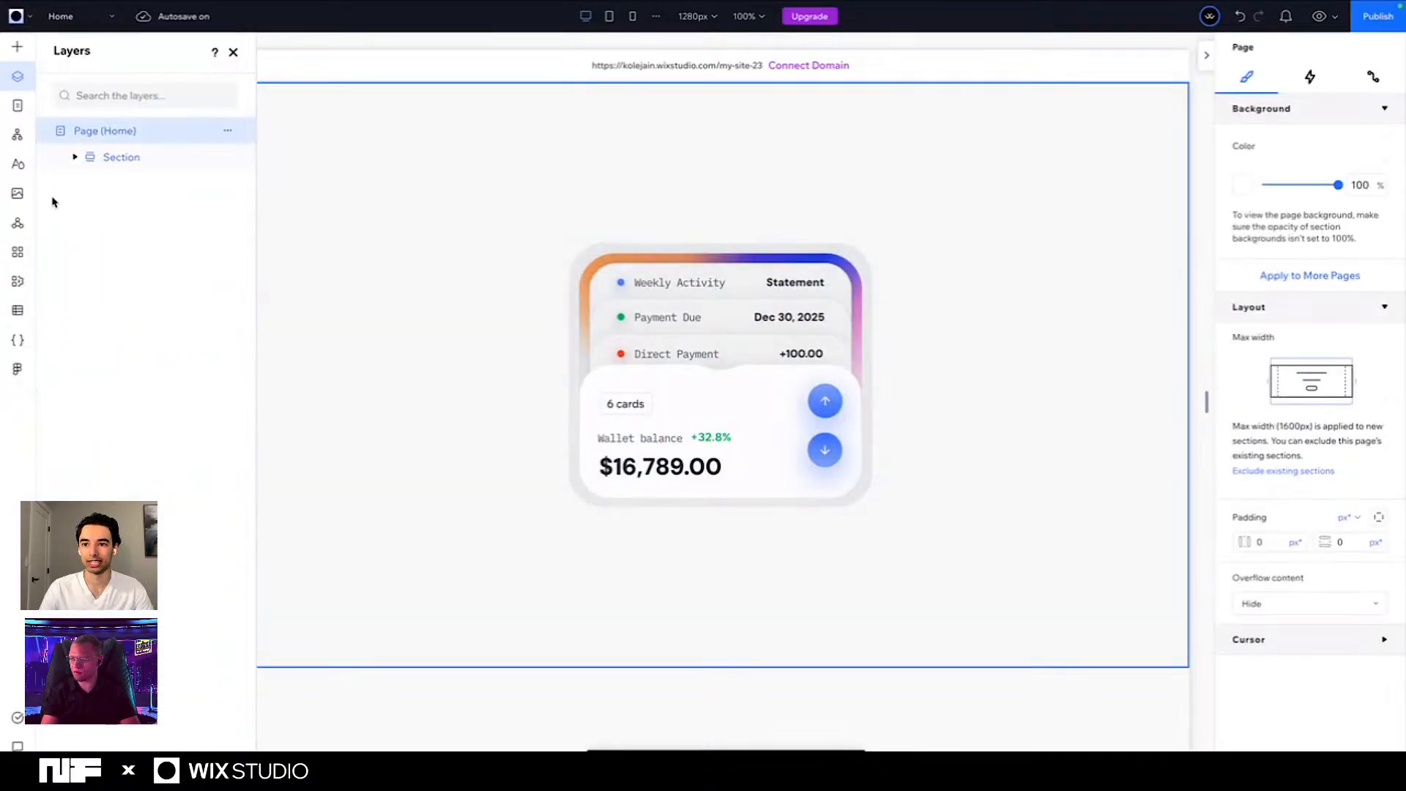
left_click(75, 156)
left_click(90, 183)
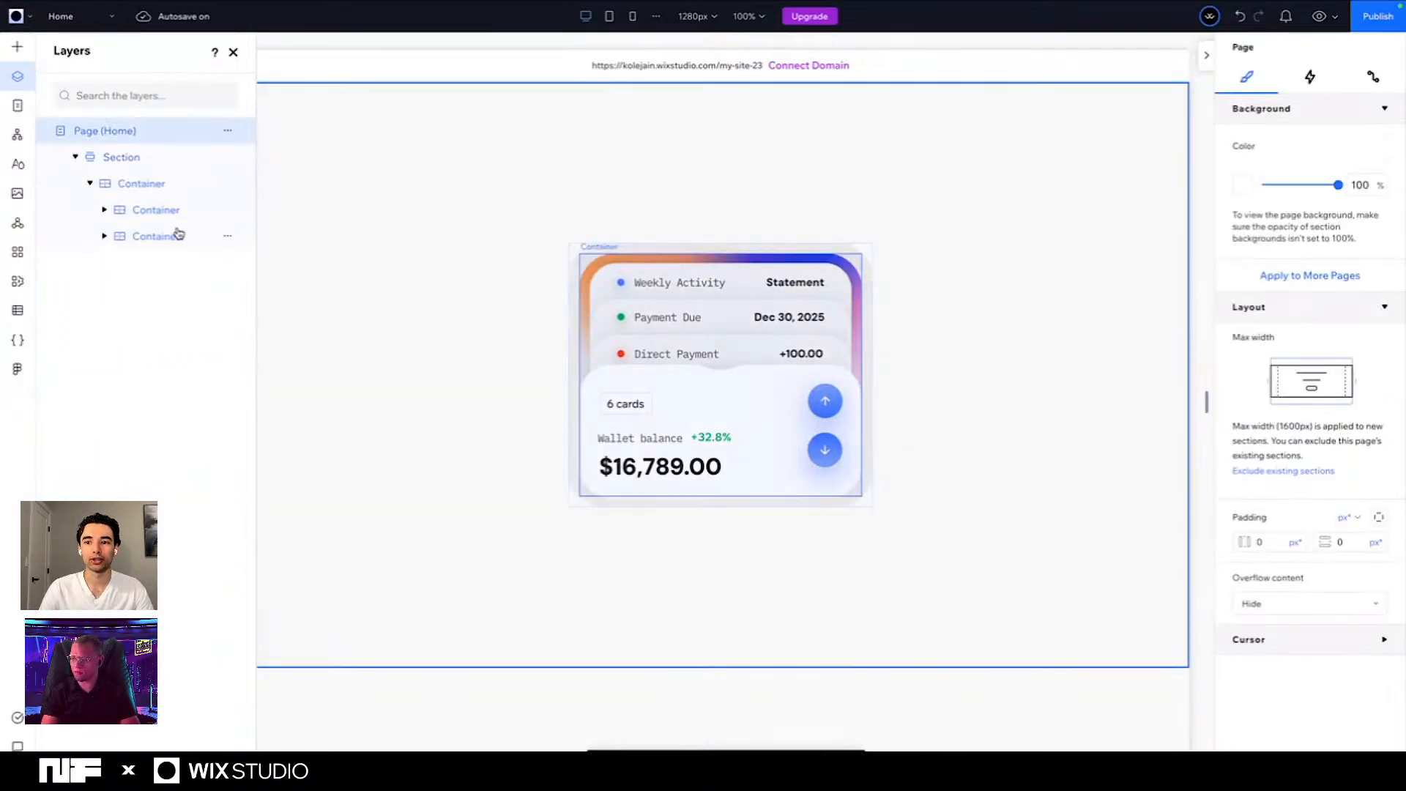
left_click(104, 236)
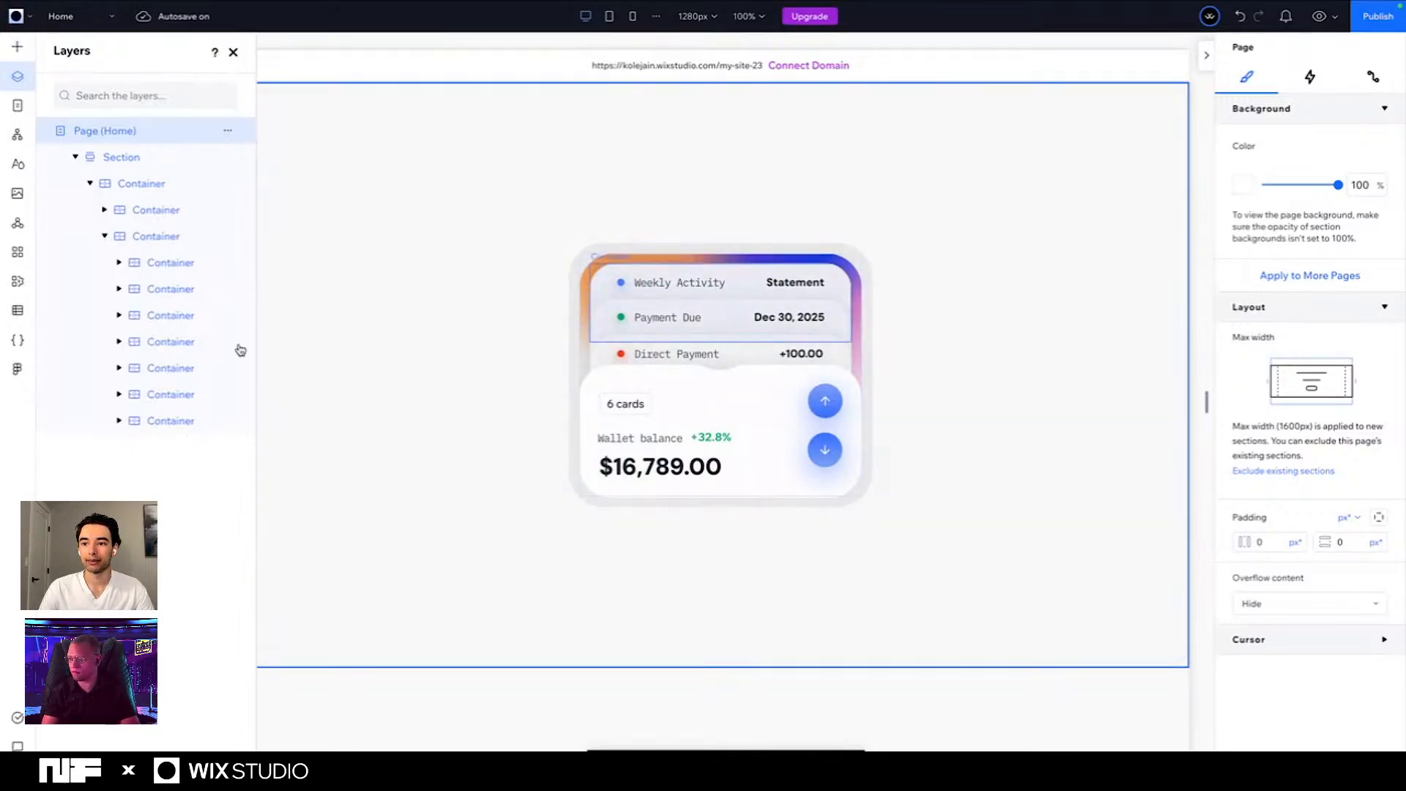
- With the first entry container selected, enable coding for the site, then minimize the page code and return to the layers list
left_click(174, 263)
left_click(19, 340)
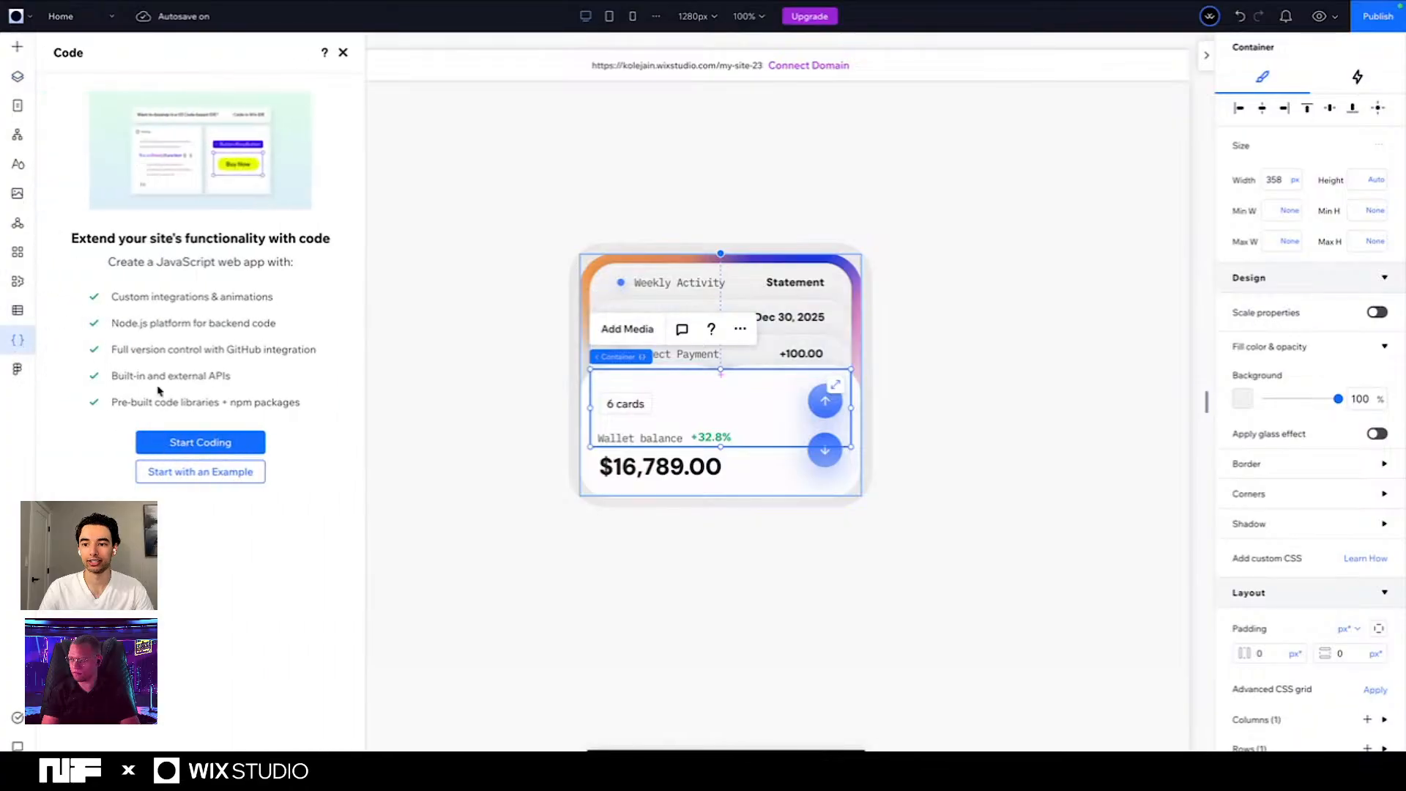
left_click(196, 445)
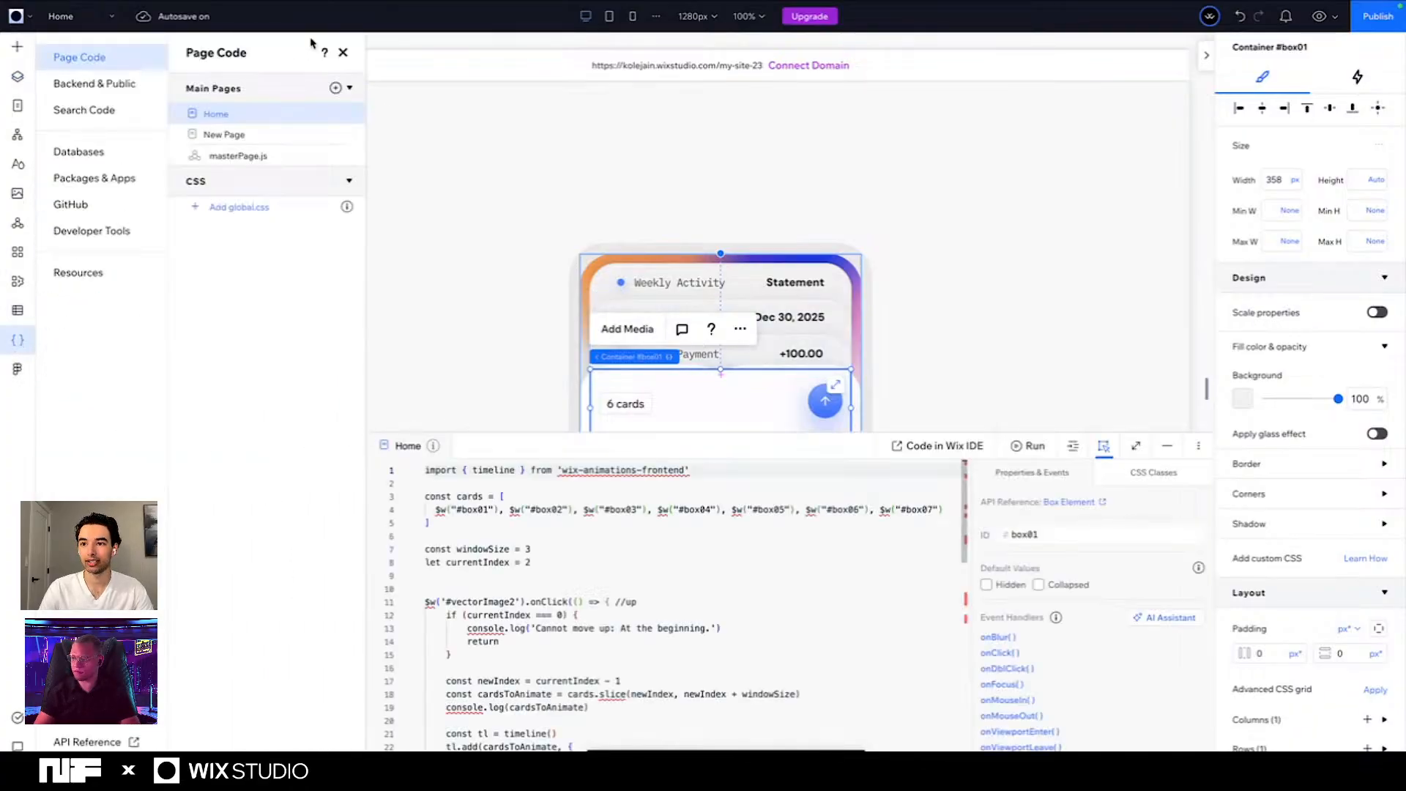
left_click(1167, 446)
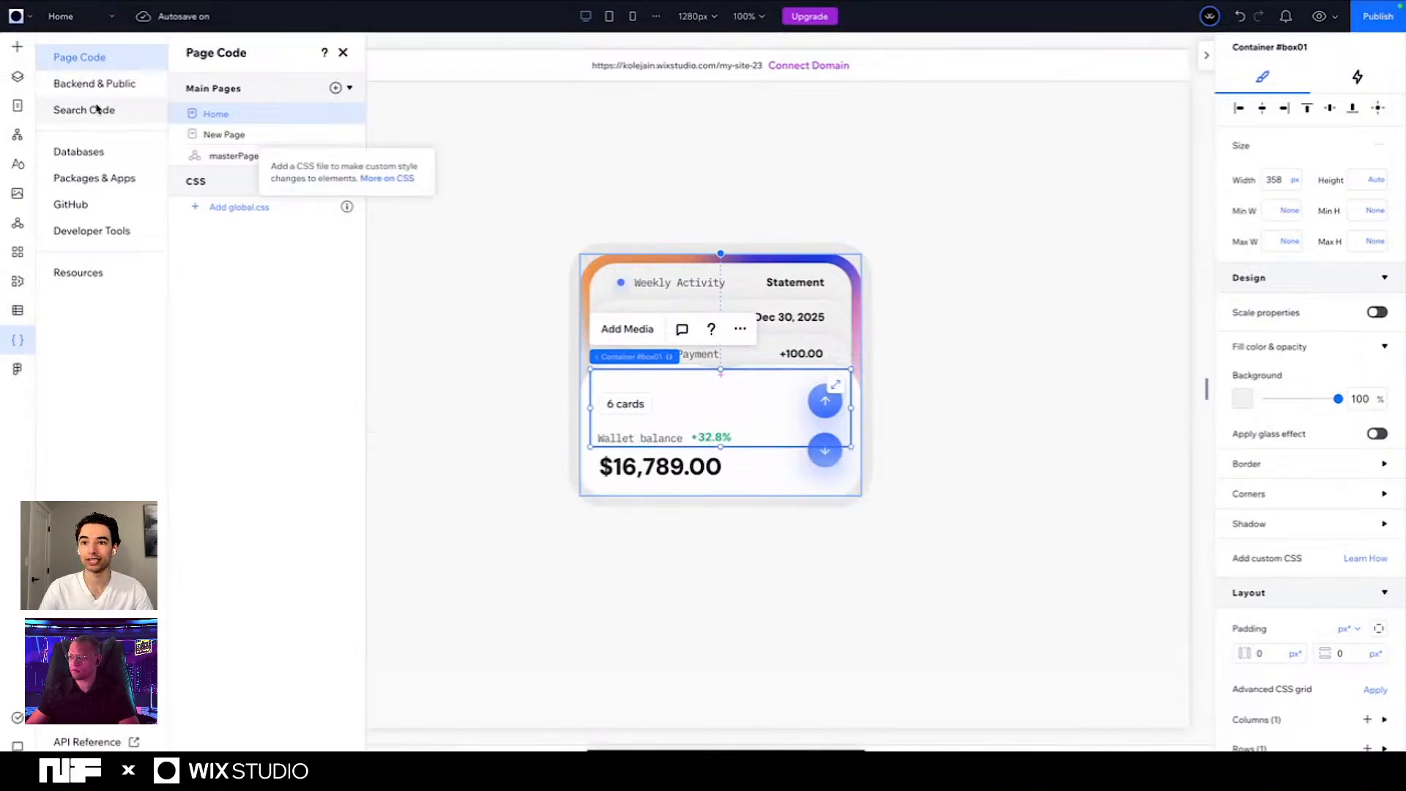
left_click(18, 77)
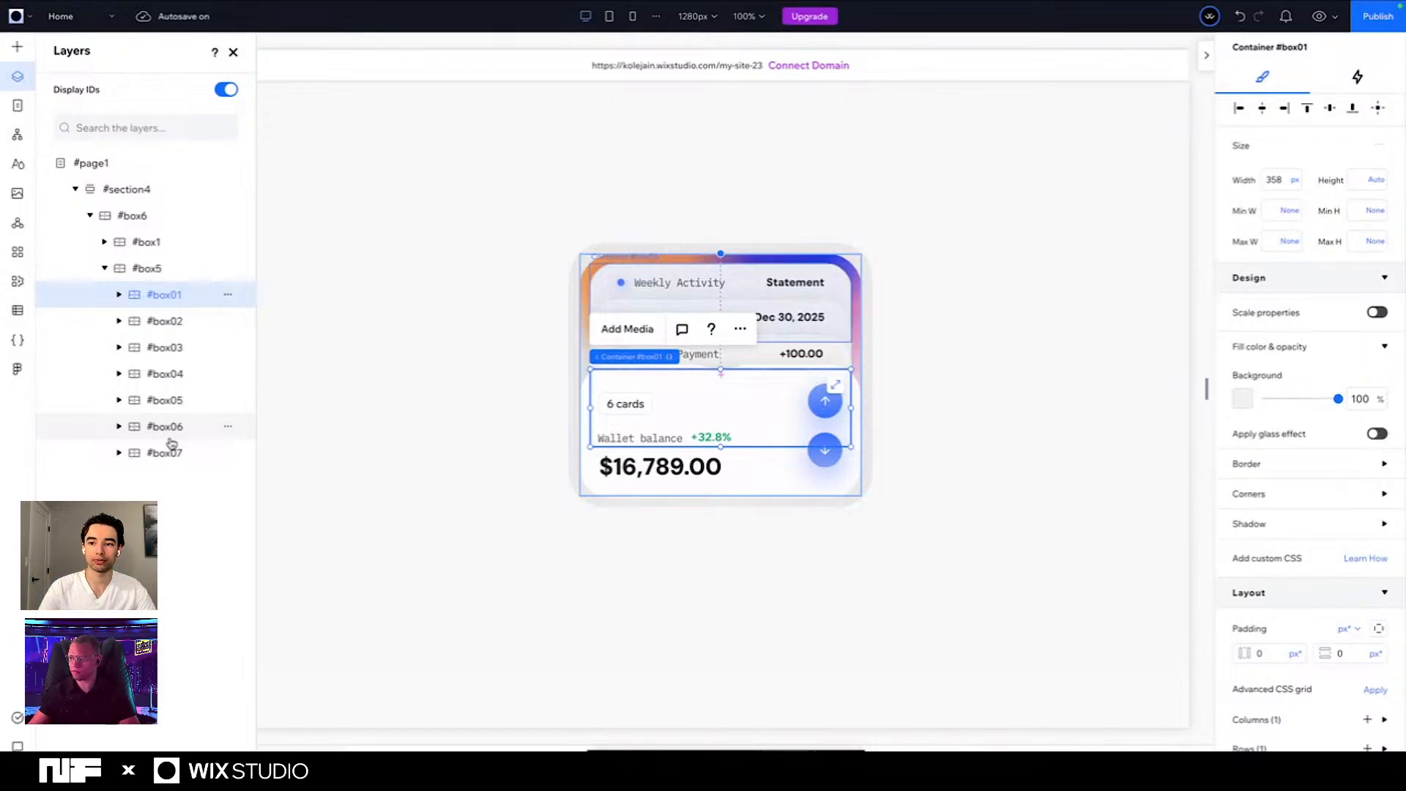
- Examine the IDs of containers #box02 through #box07 and of the down arrow vector by selecting each in turn
left_click(149, 321)
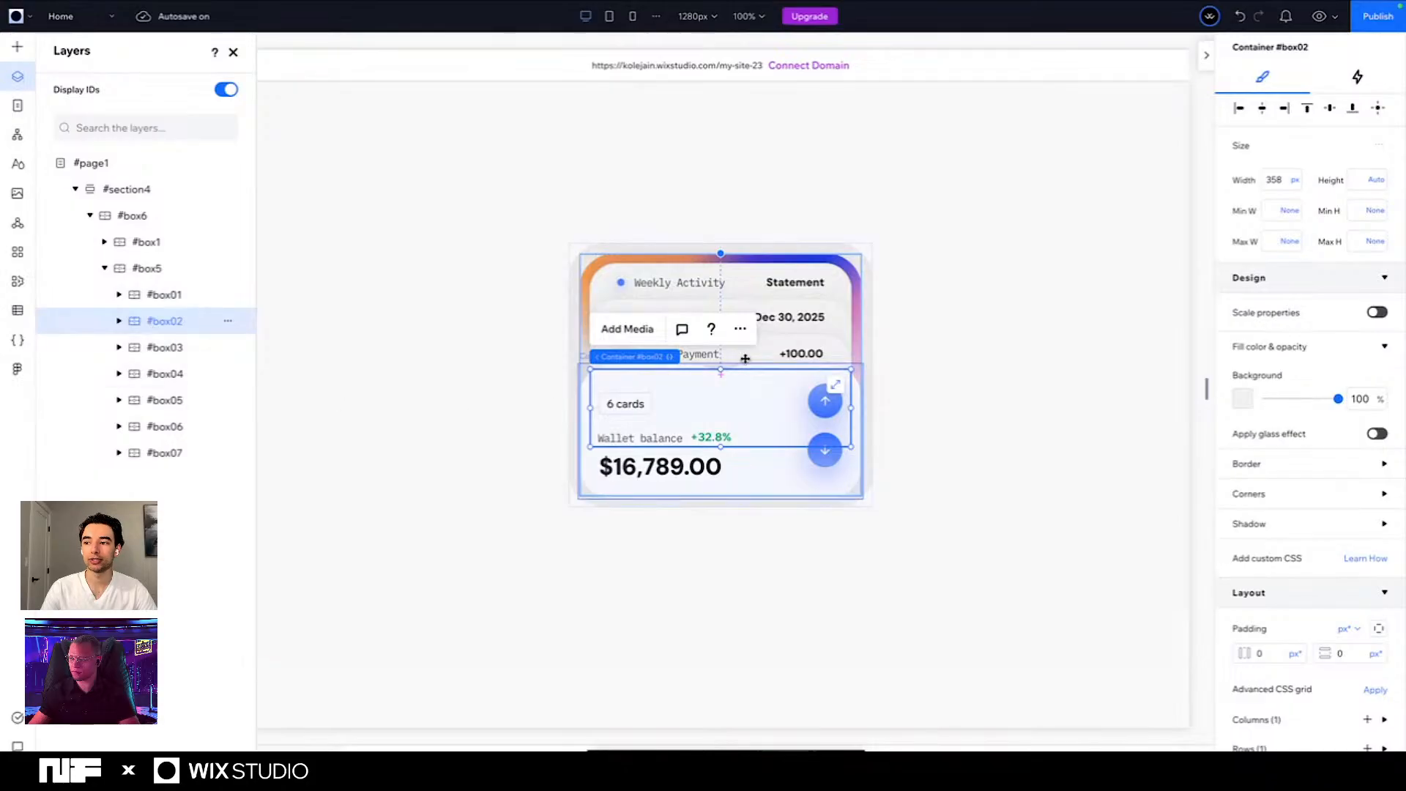
left_click(171, 348)
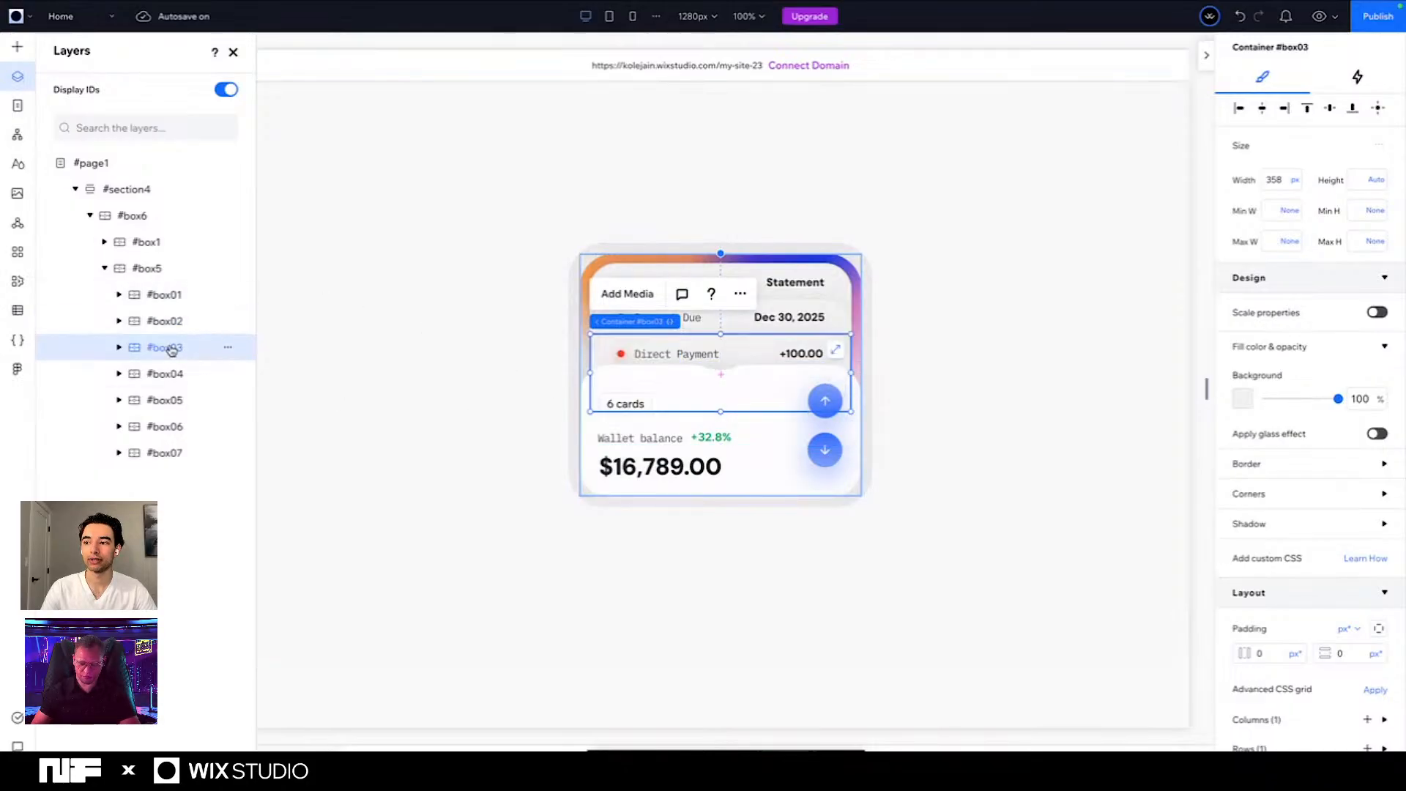
left_click(170, 375)
left_click(169, 402)
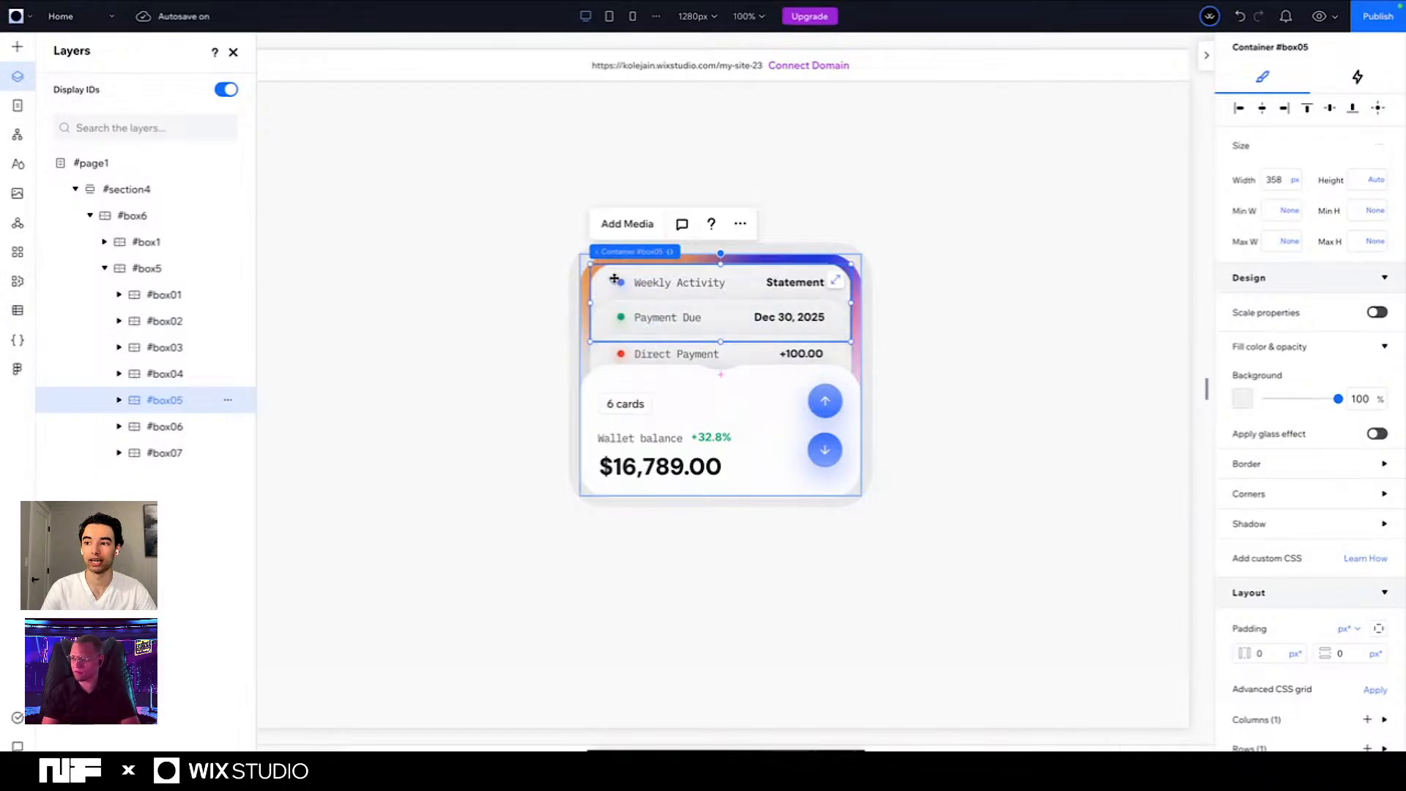
left_click(176, 427)
left_click(165, 452)
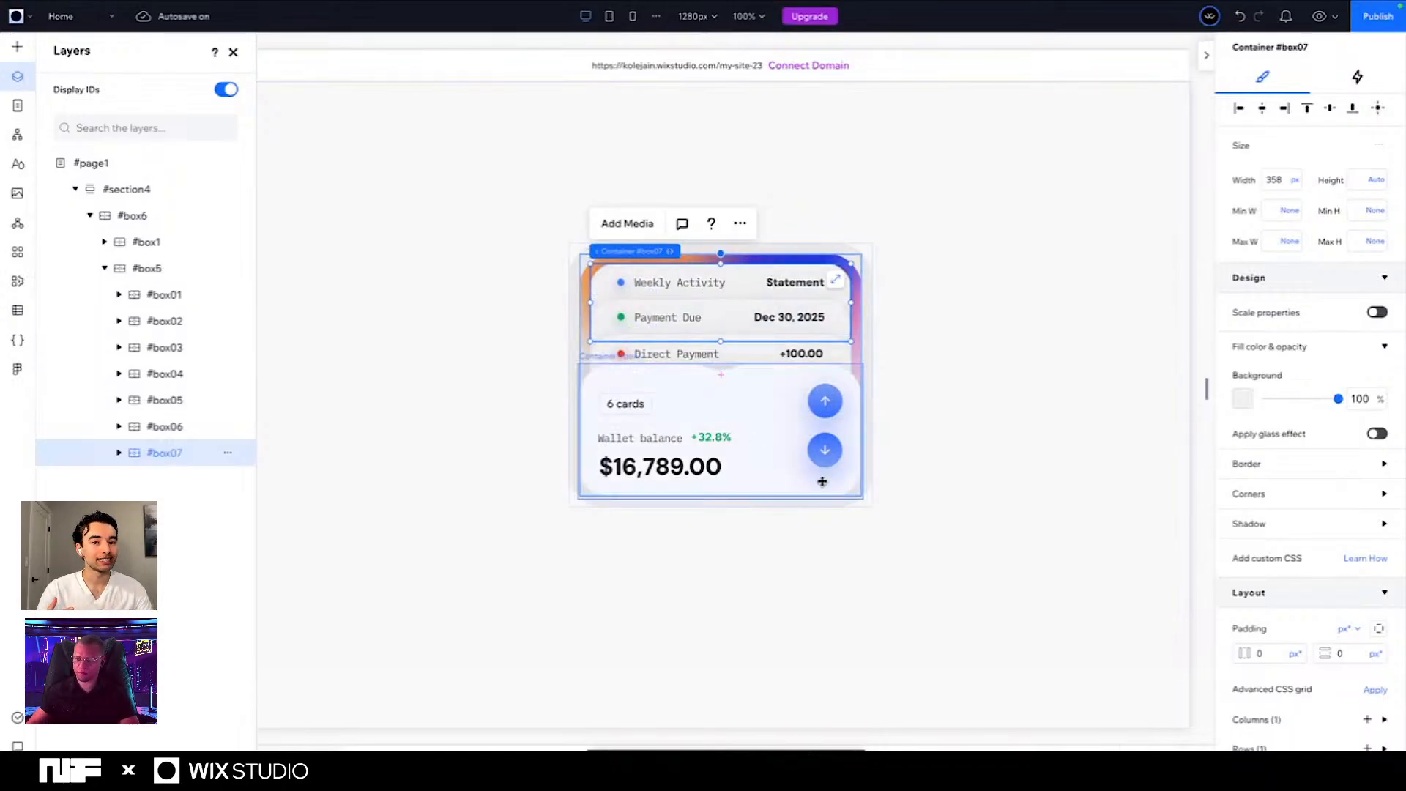
left_click(824, 450)
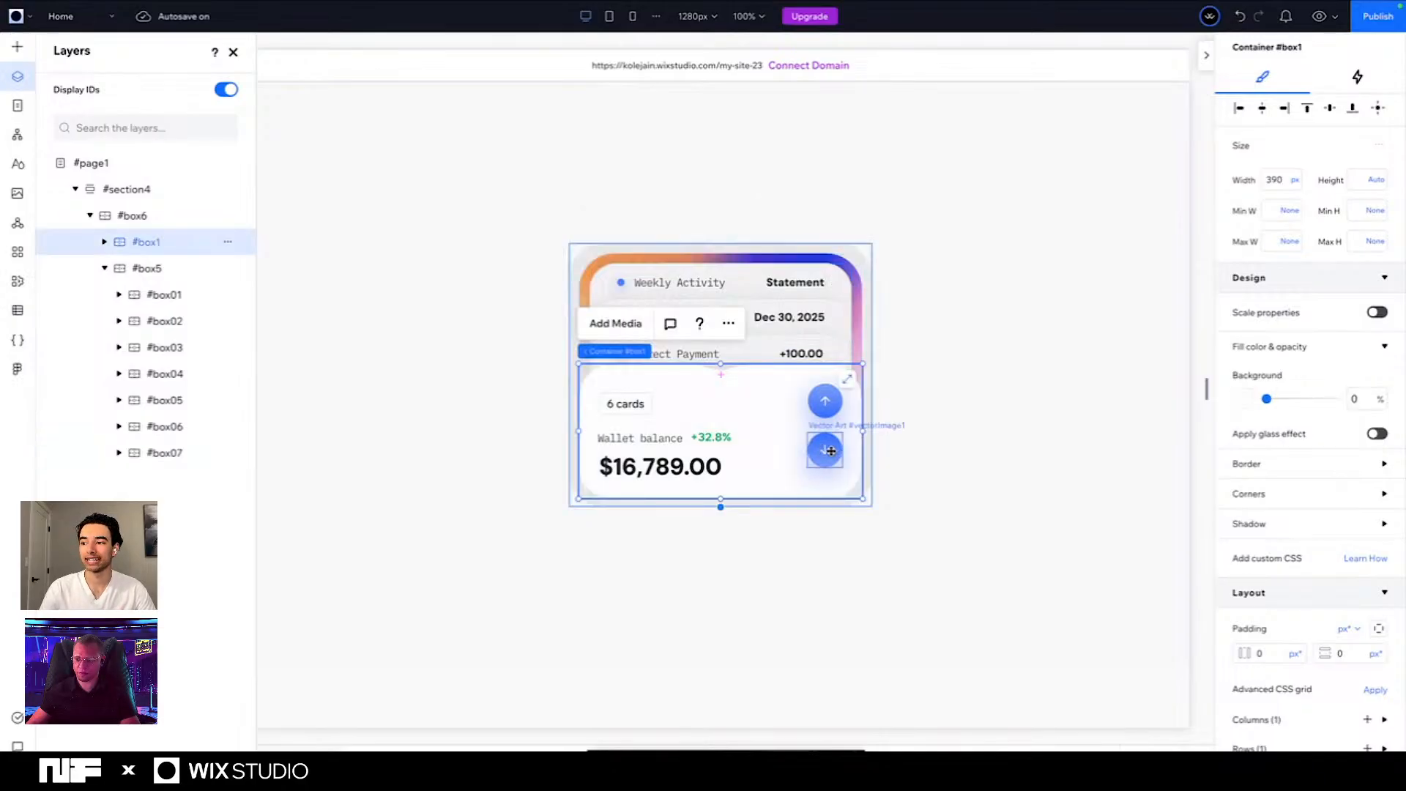
left_click(831, 450)
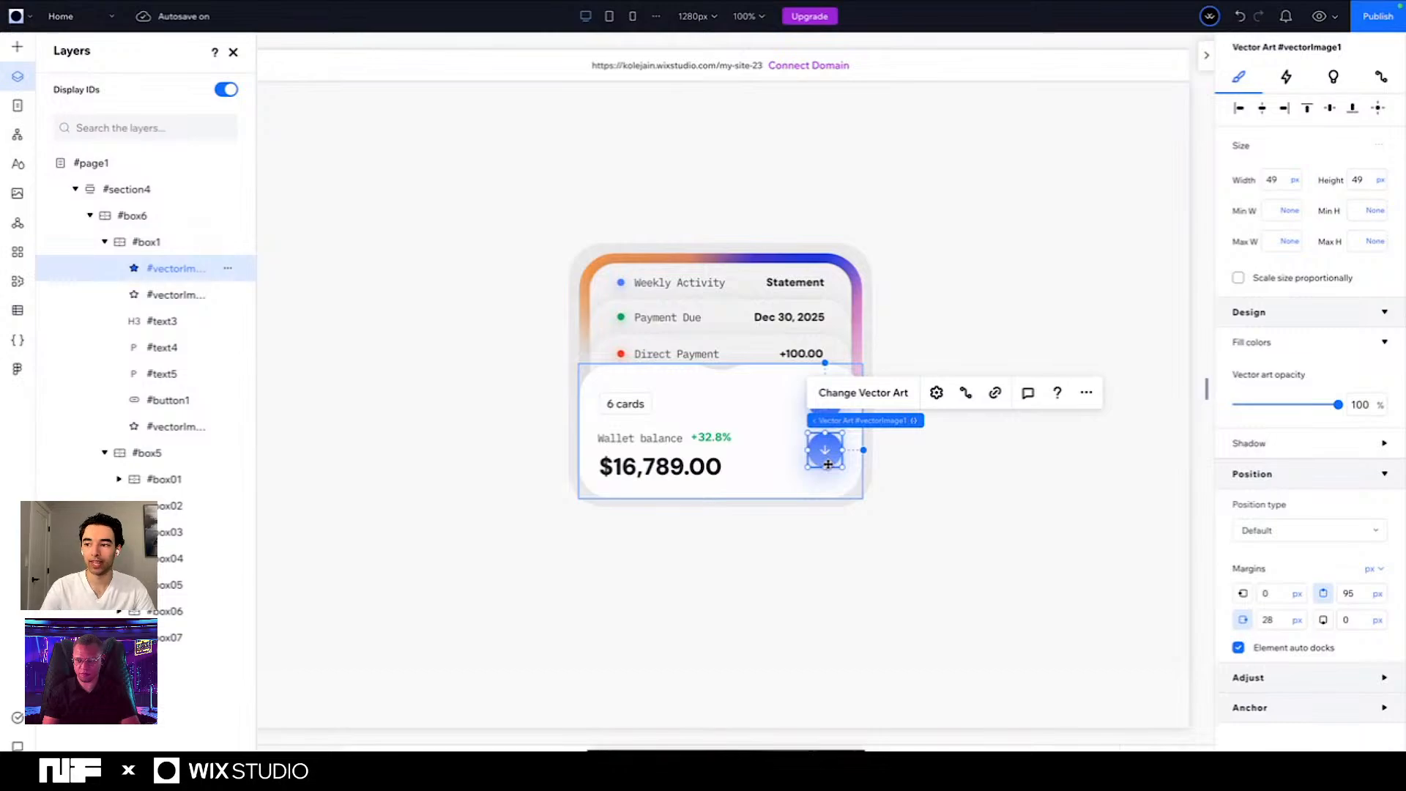
- Select the containers #box03, #box04 and #box05 together and nudge them down by about one entry's spacing
left_click(693, 354)
left_click(693, 355)
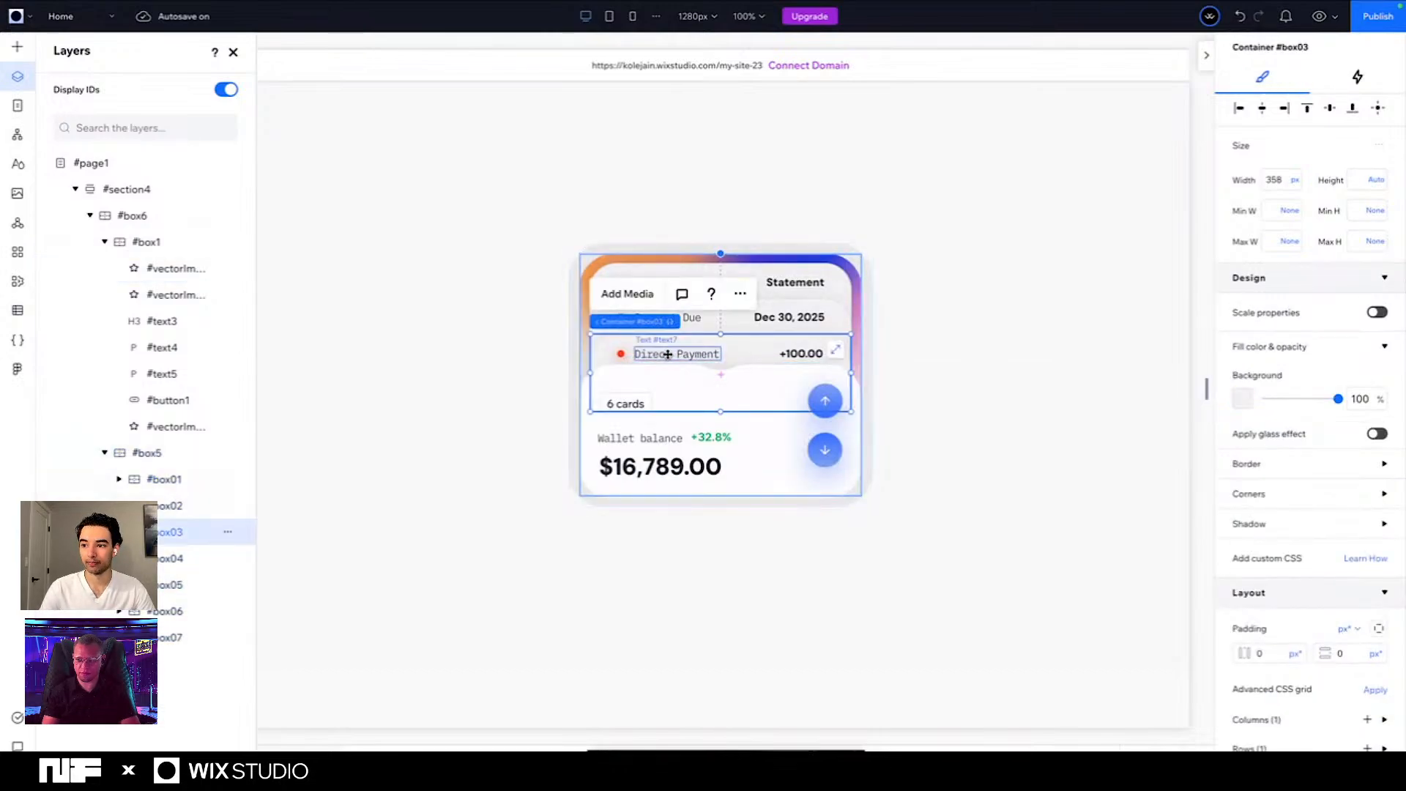
left_click(782, 325, "shift")
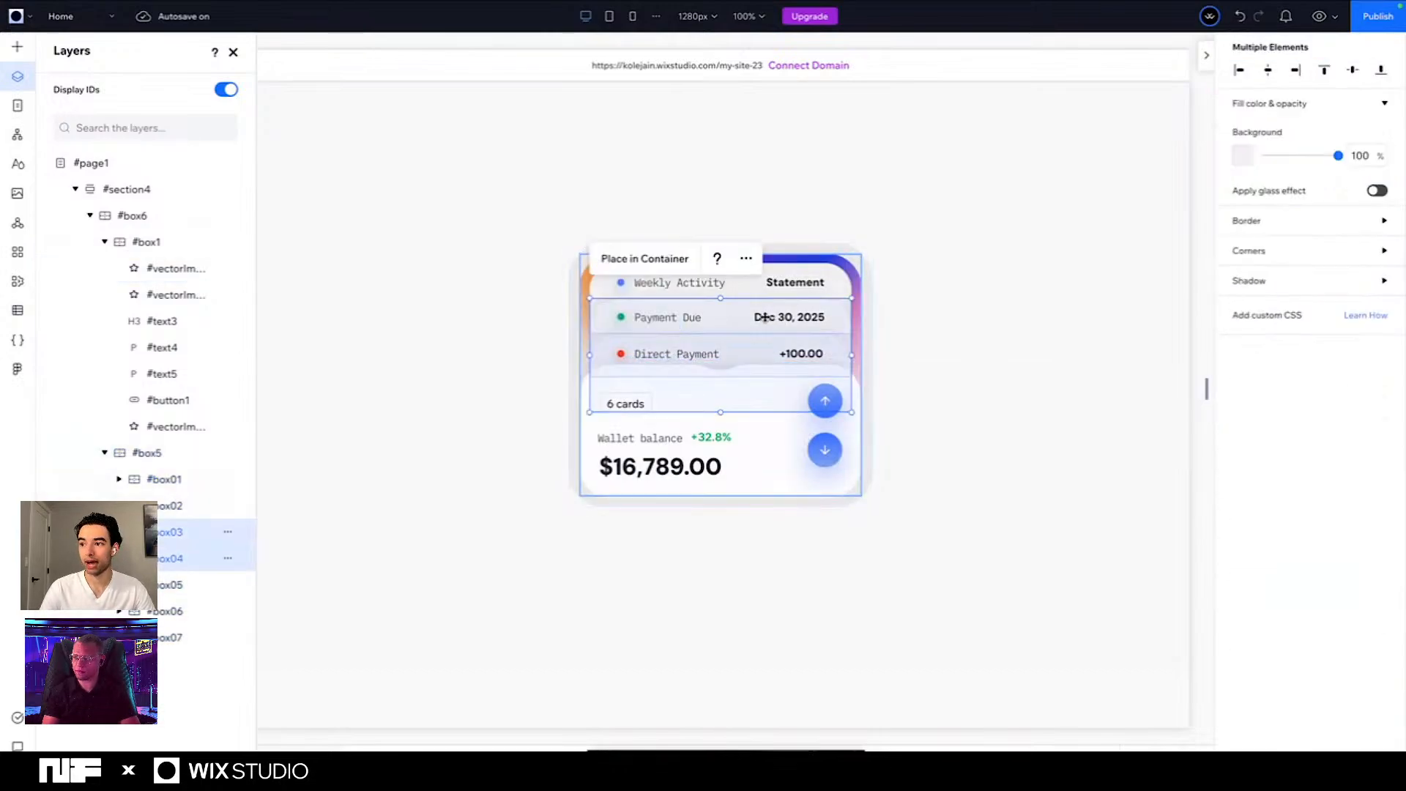
left_click(759, 290, "shift")
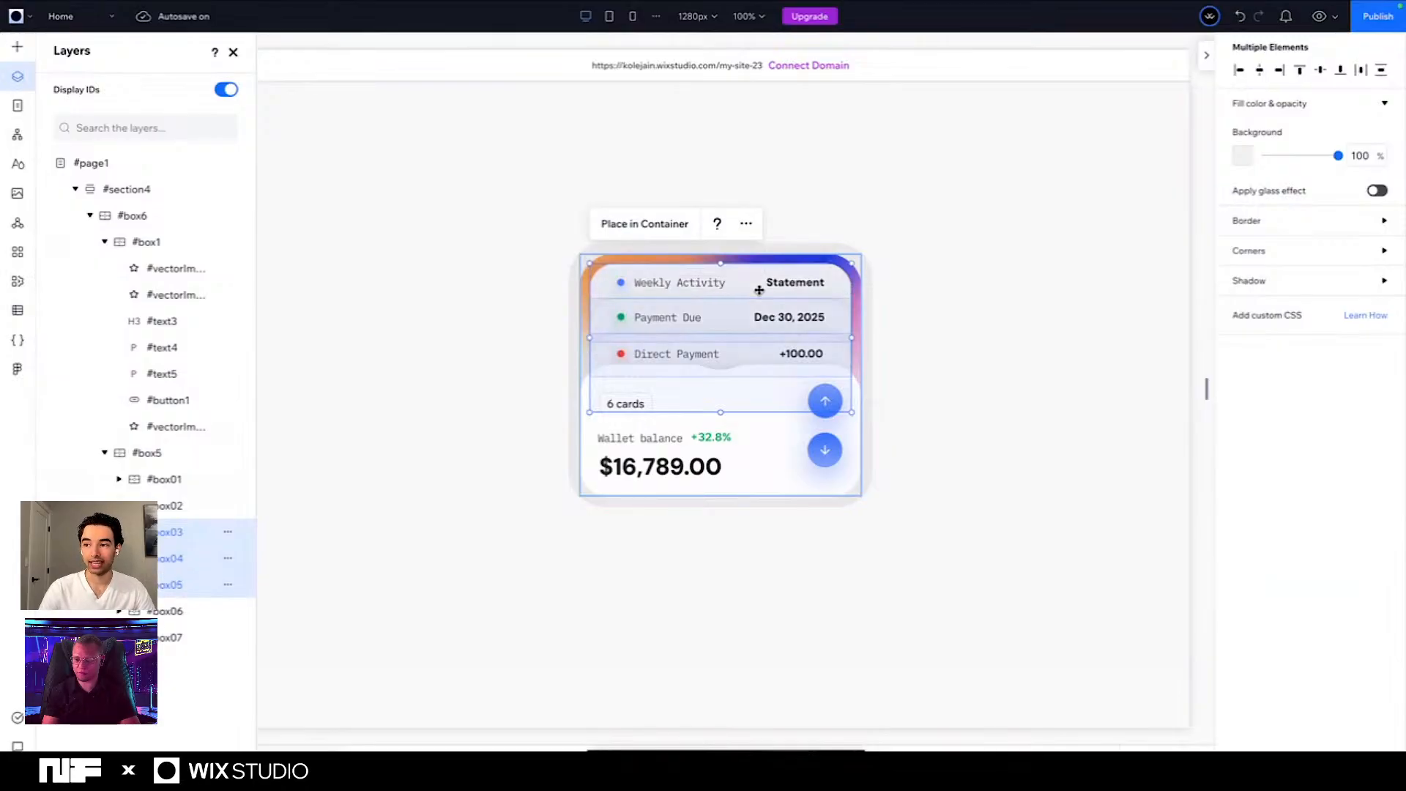
key("shift+Down")
key("shift+Down")
key("shift+Down")
key("shift+Down")
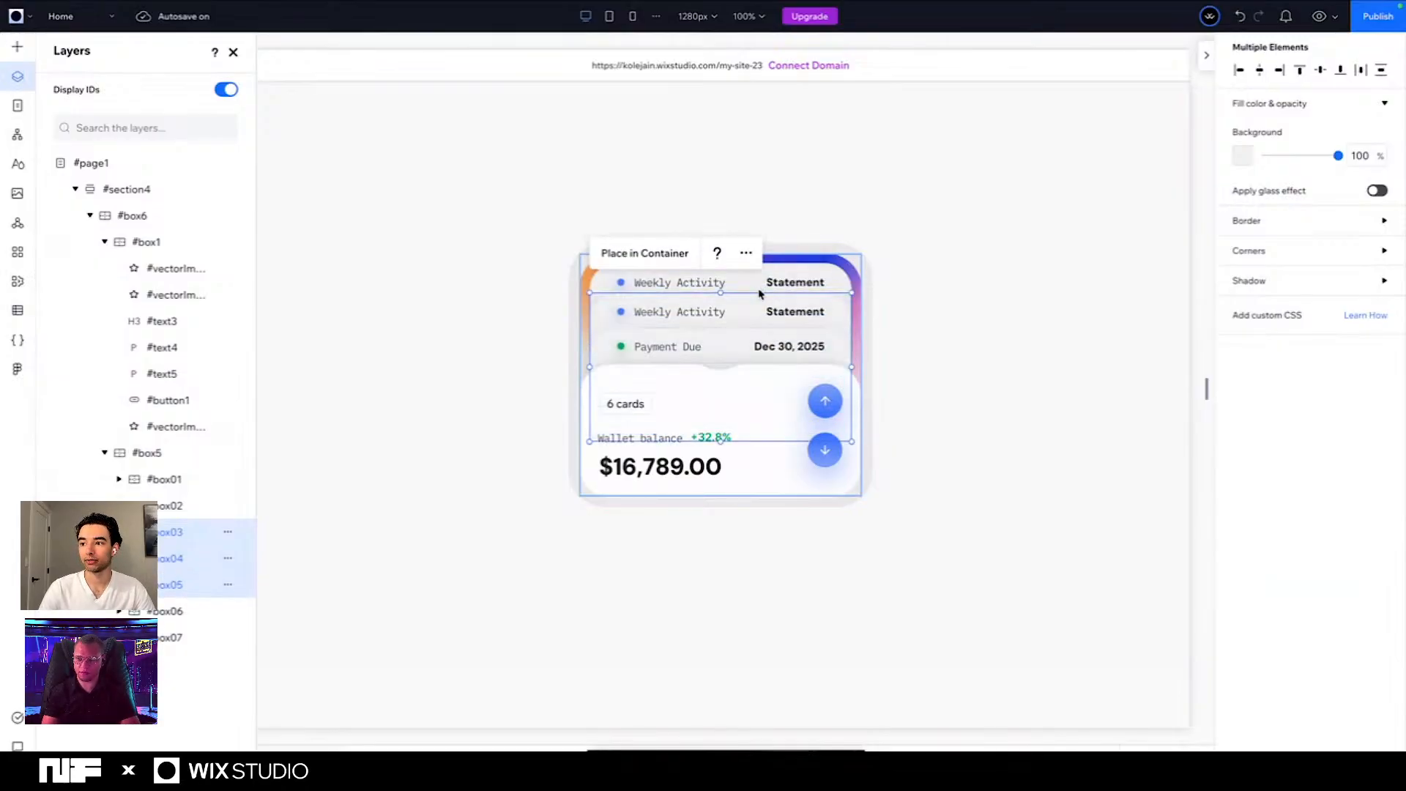
key("shift+Down")
key("shift+Down")
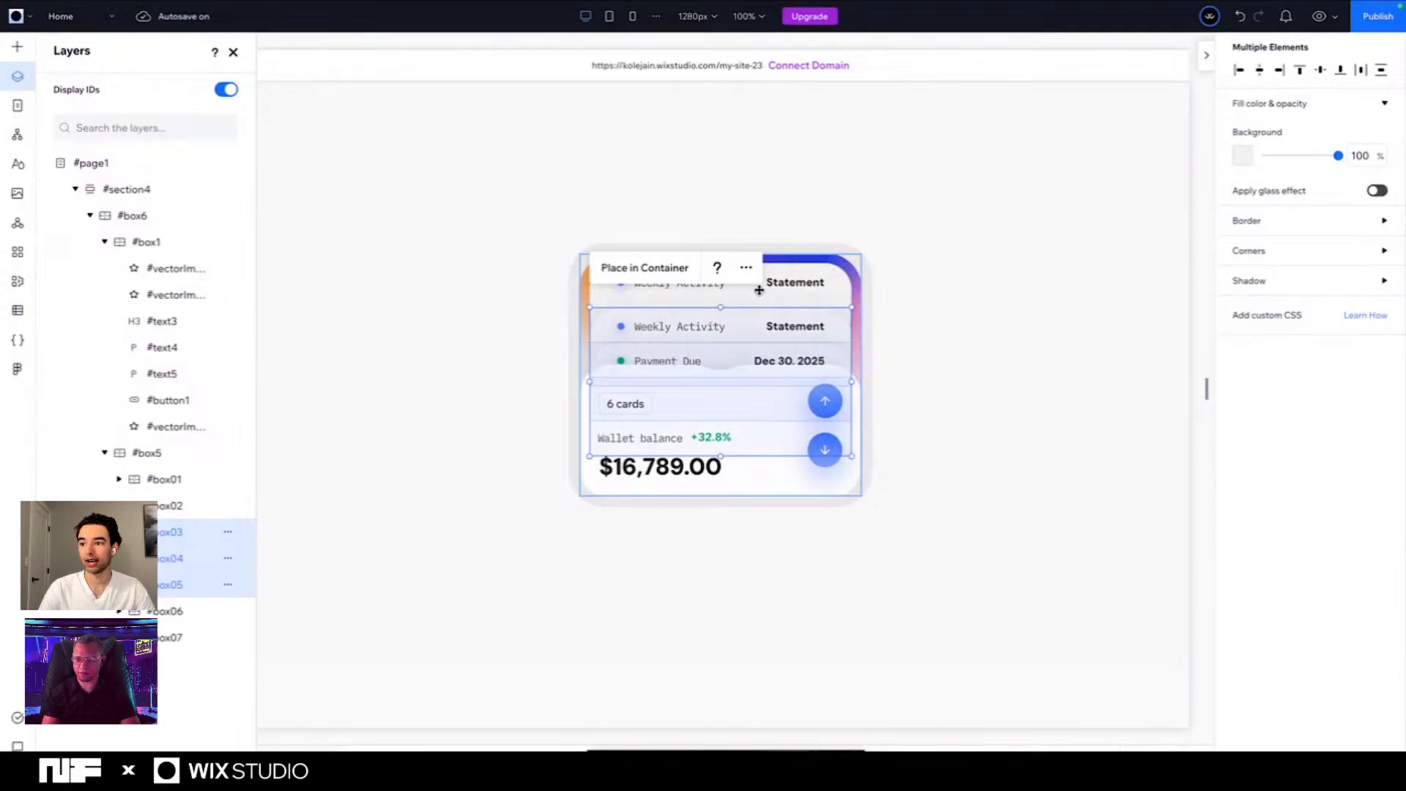
key("shift+Up")
key("Up")
key("Up")
key("Up")
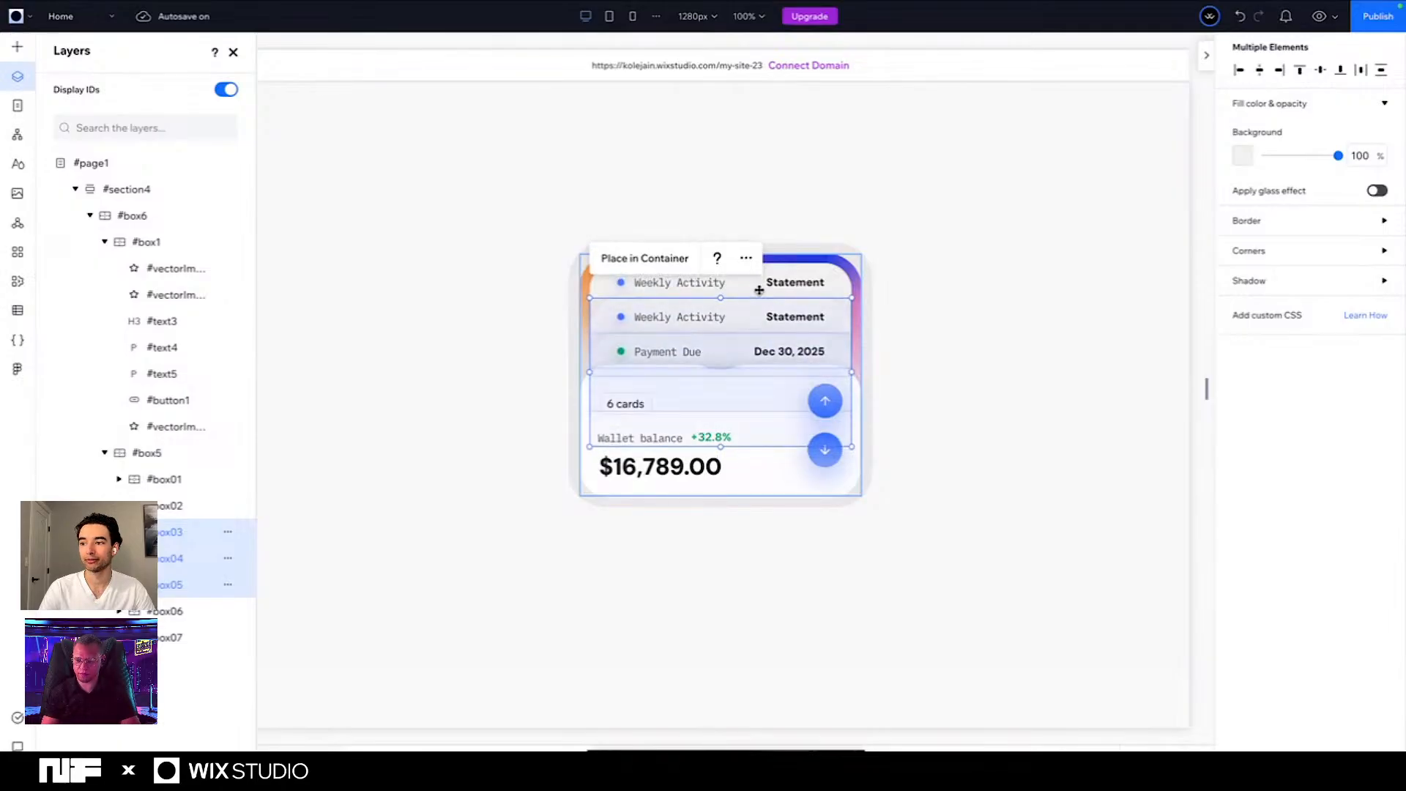
left_click(423, 359)
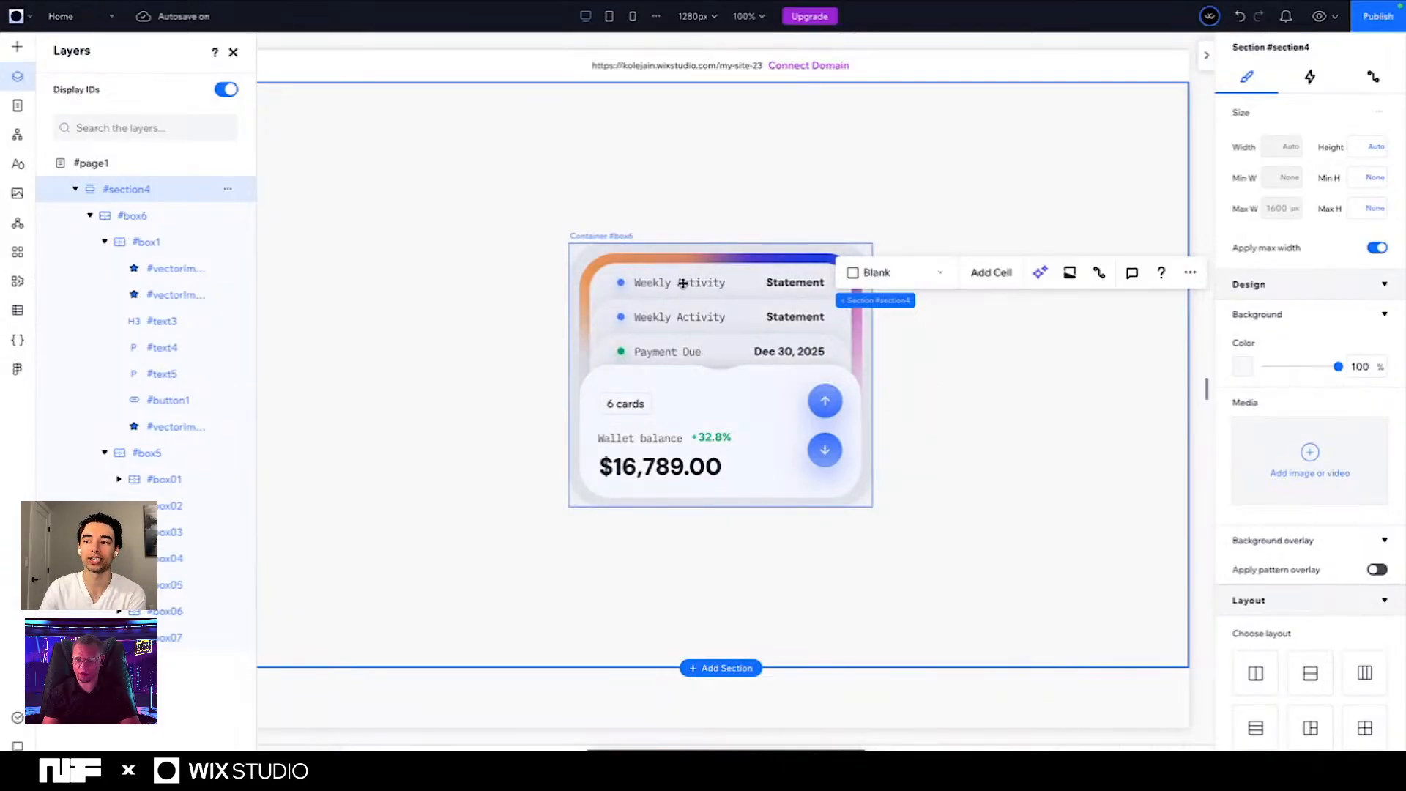
- Switch to the live Home page and test the wallet card's up arrow followed by its down arrow
left_click(479, 34)
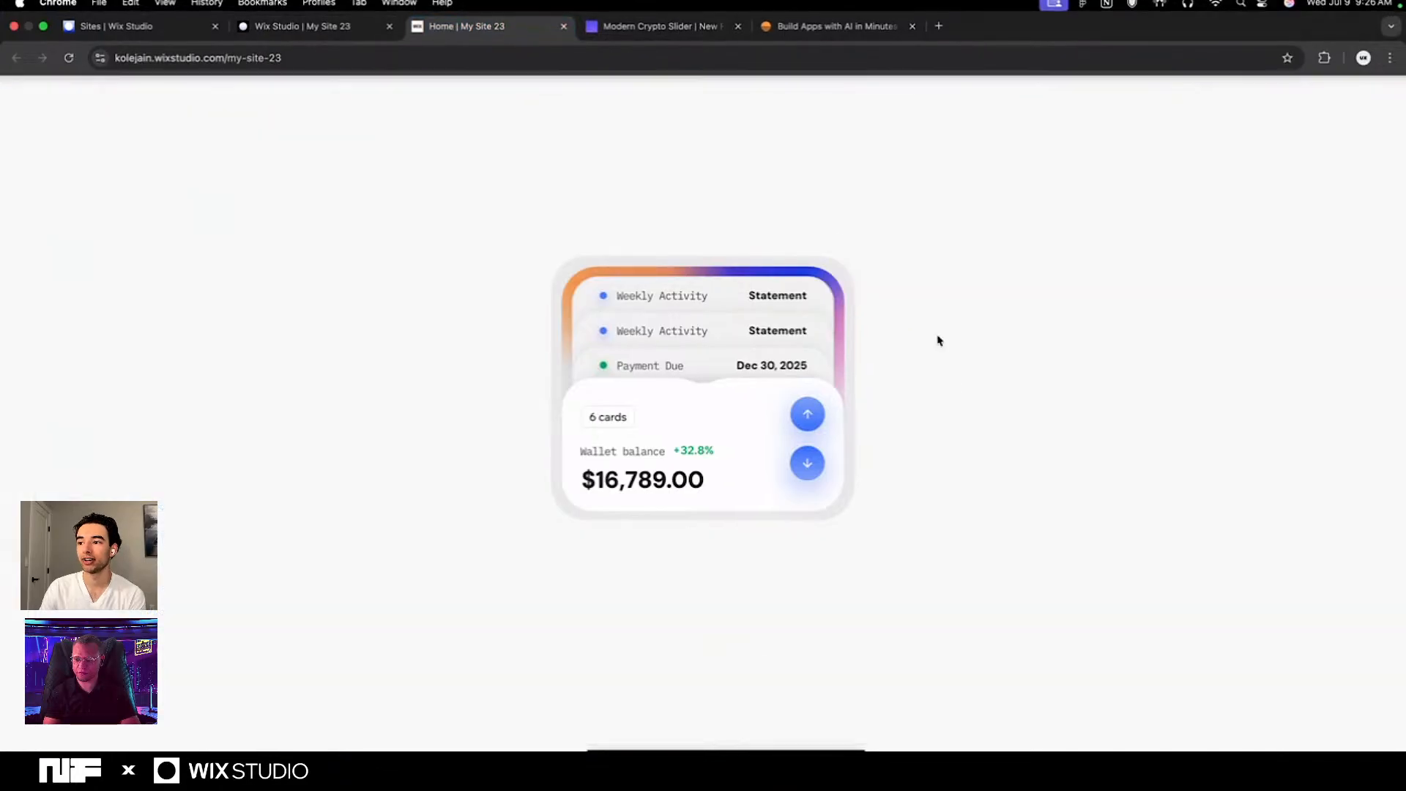
left_click(811, 419)
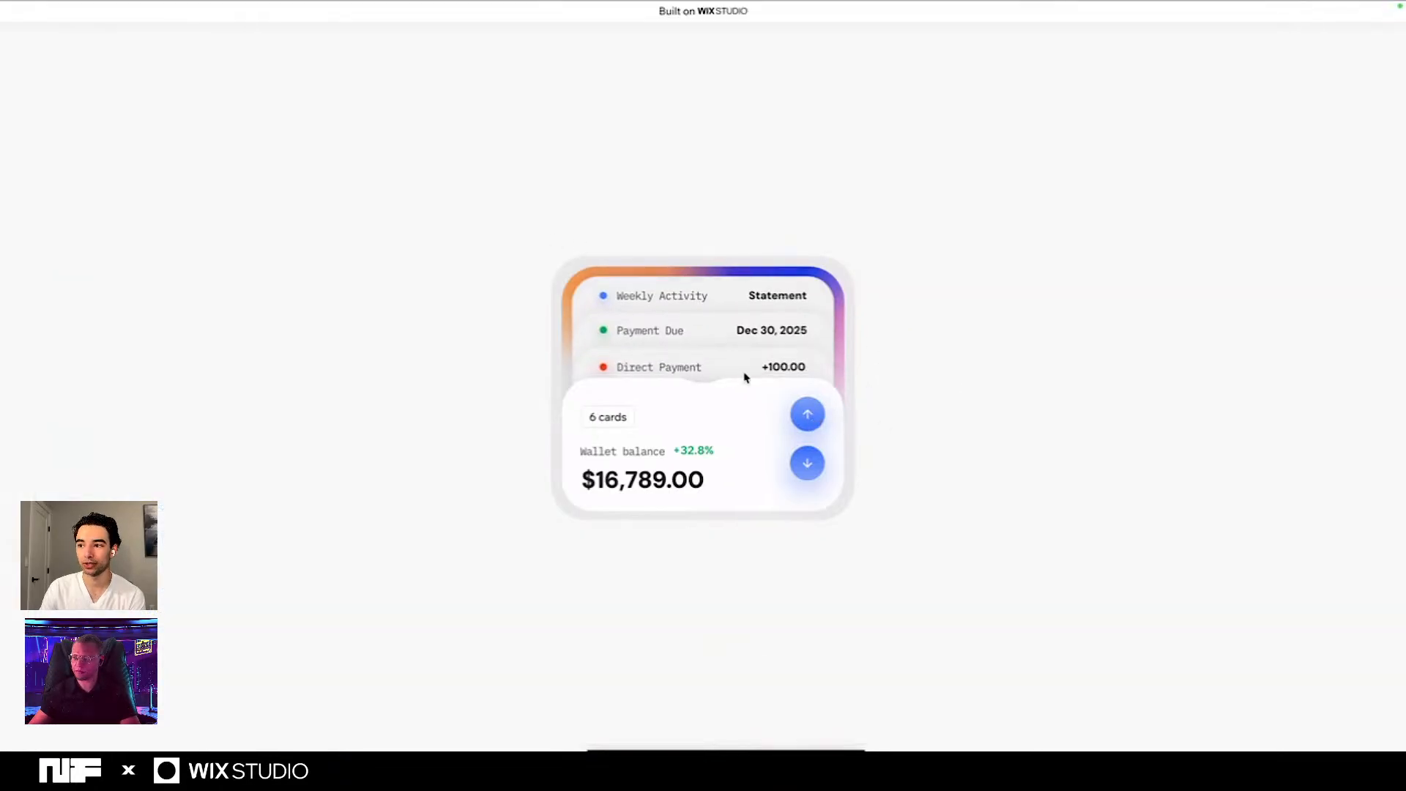
left_click(807, 465)
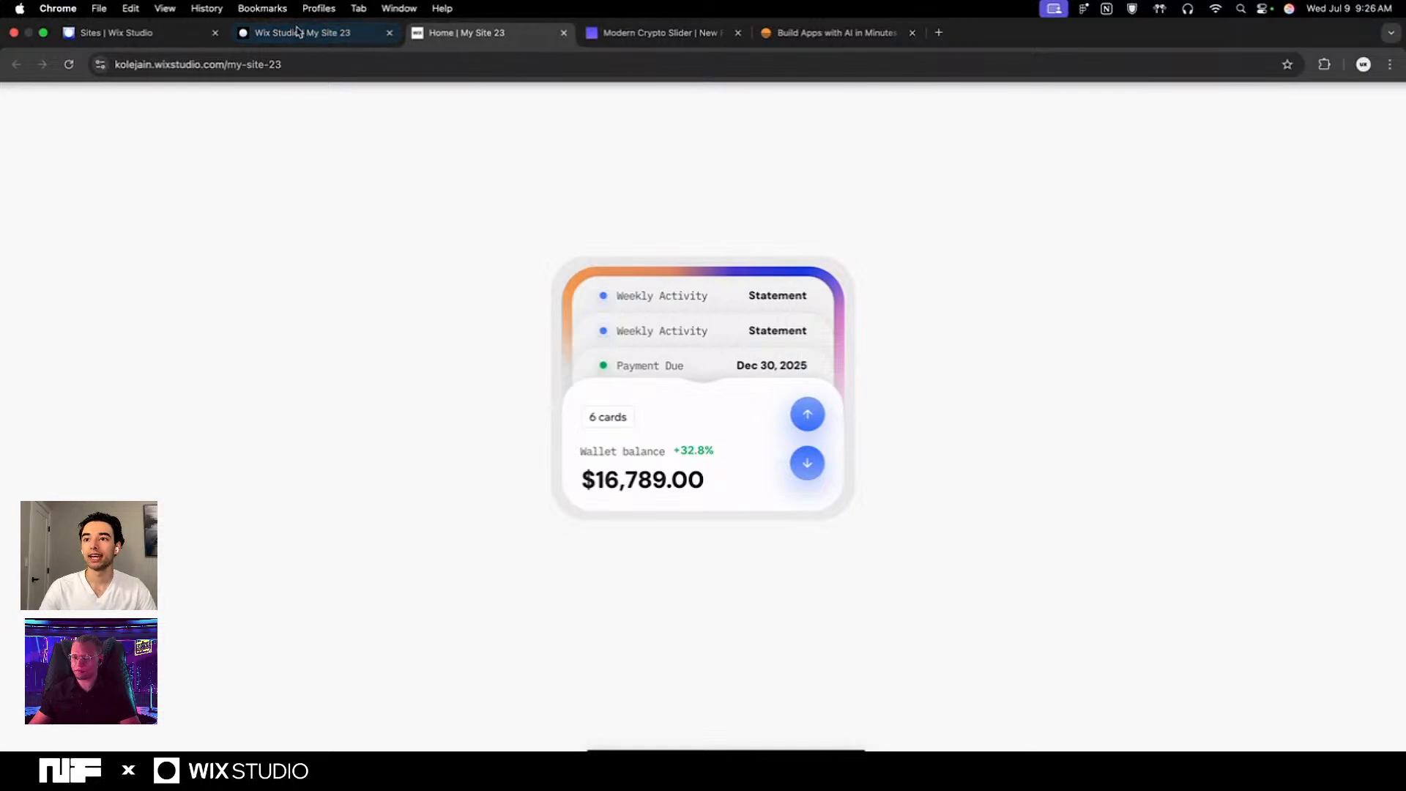
- Return to the site editor, undo all the nudges on the three entry containers, and clear their selection
left_click(358, 14)
left_click(453, 563)
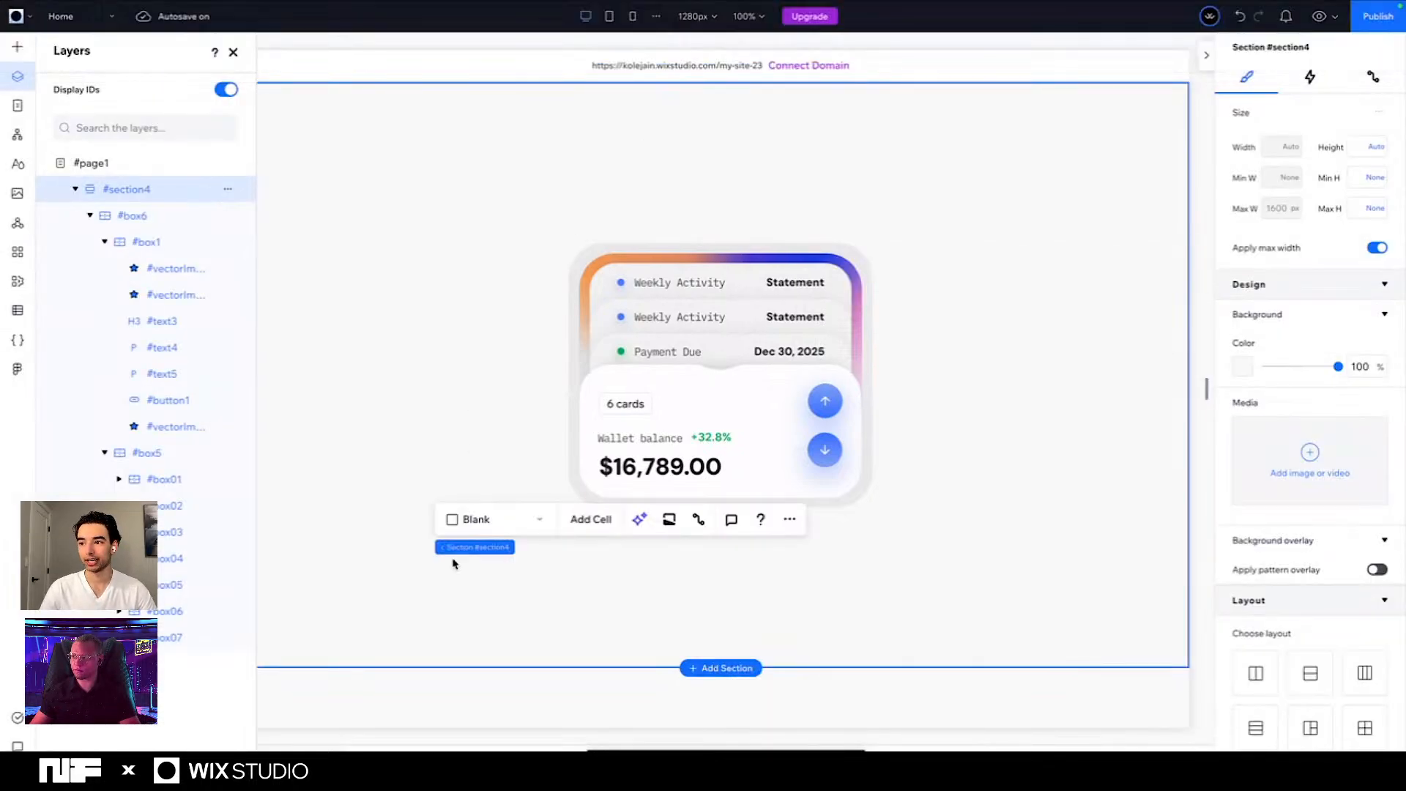
key("super+z")
key("super+z")
key("super+z")
key("super+z")
key("super+z")
key("super+z")
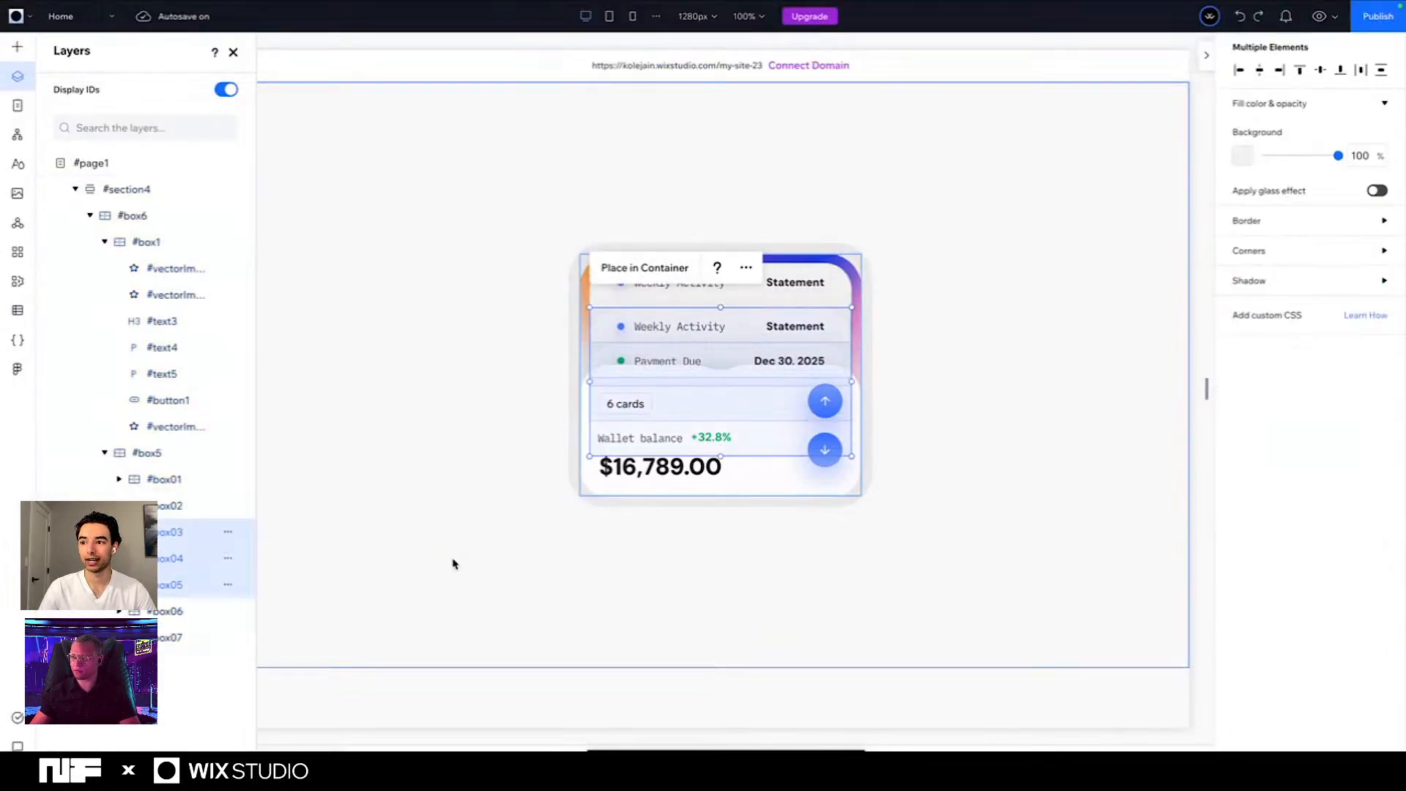
key("super+z")
key("super+z")
key("super+z")
key("super+z")
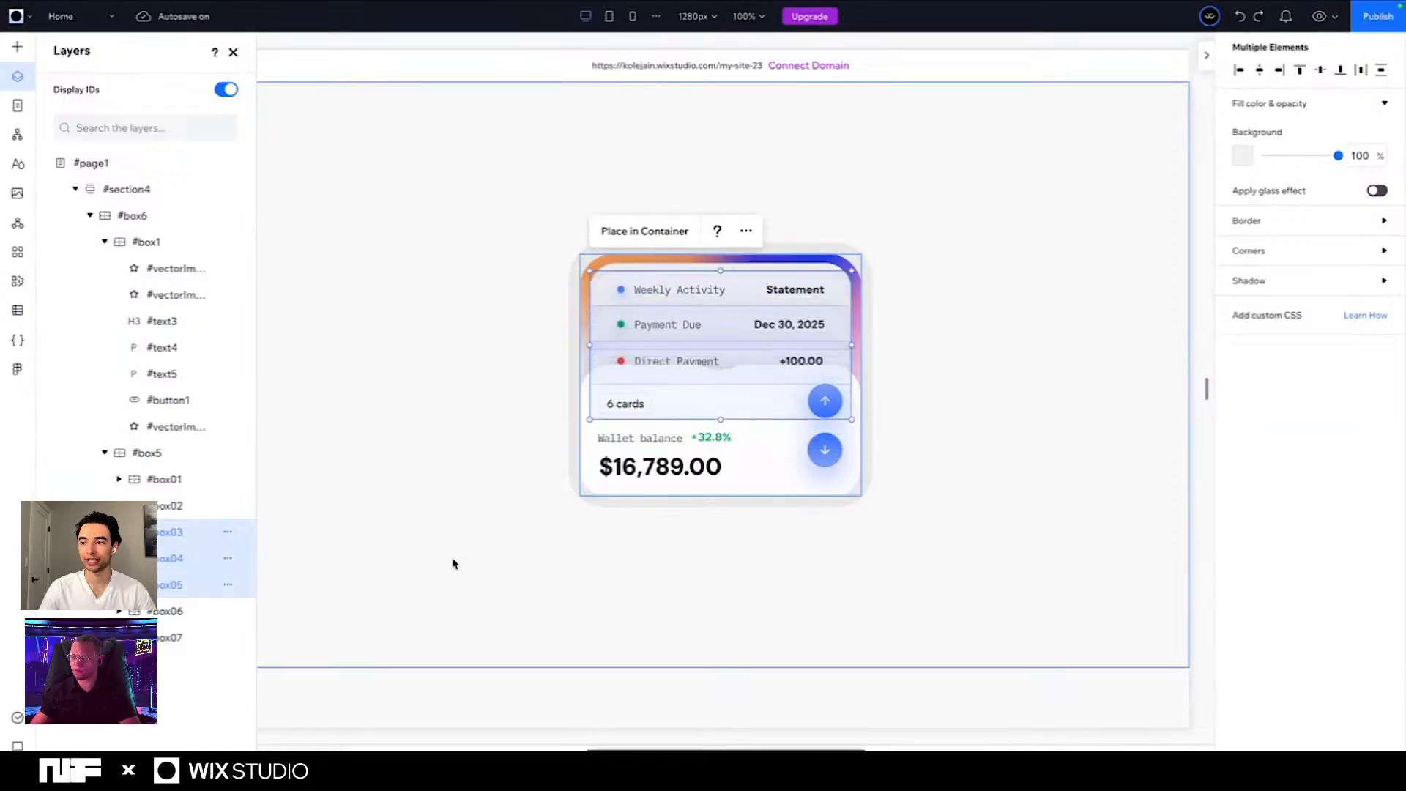
left_click(486, 354)
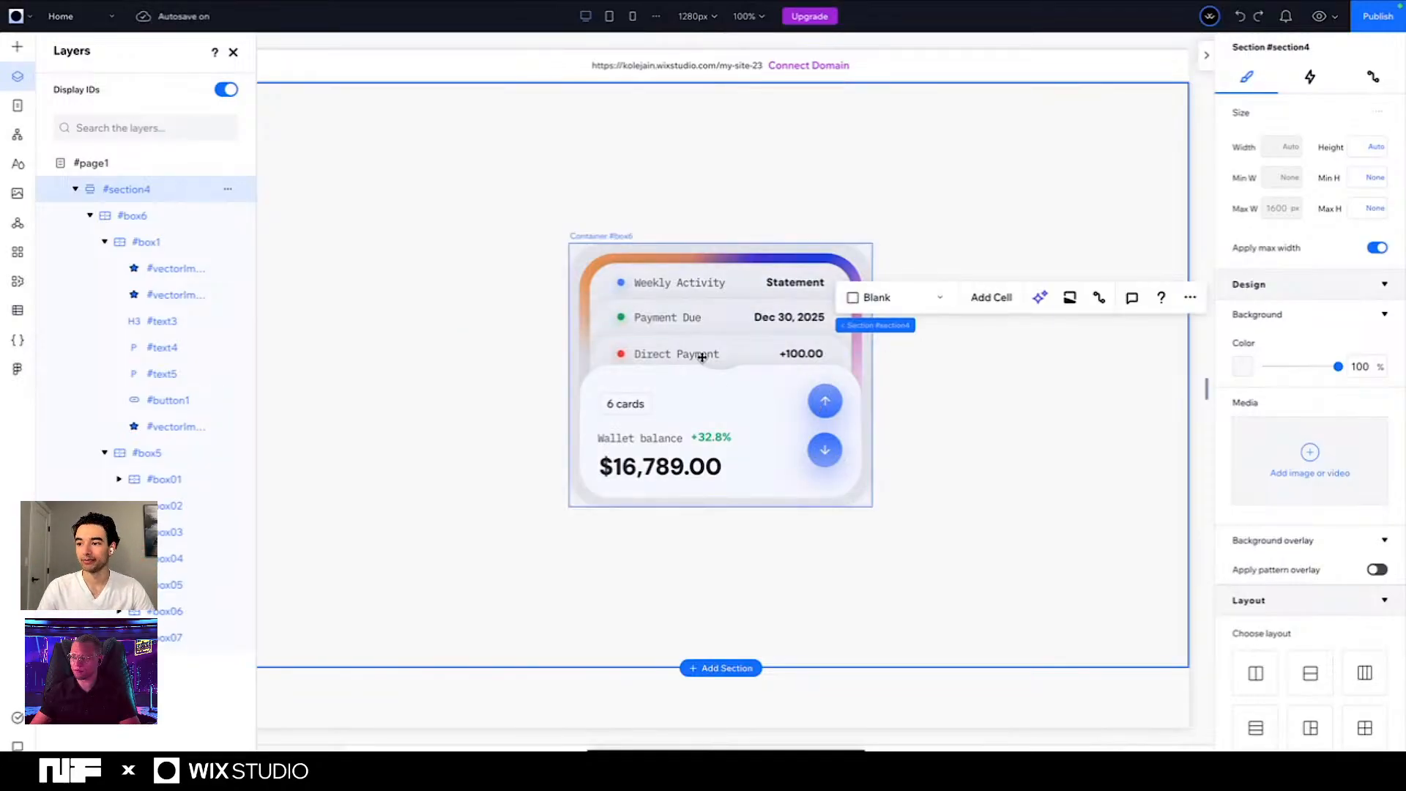
- Examine which containers move together on a card step by selecting #box03, #box04 and #box02 as a group
left_click(701, 357)
left_click(704, 361)
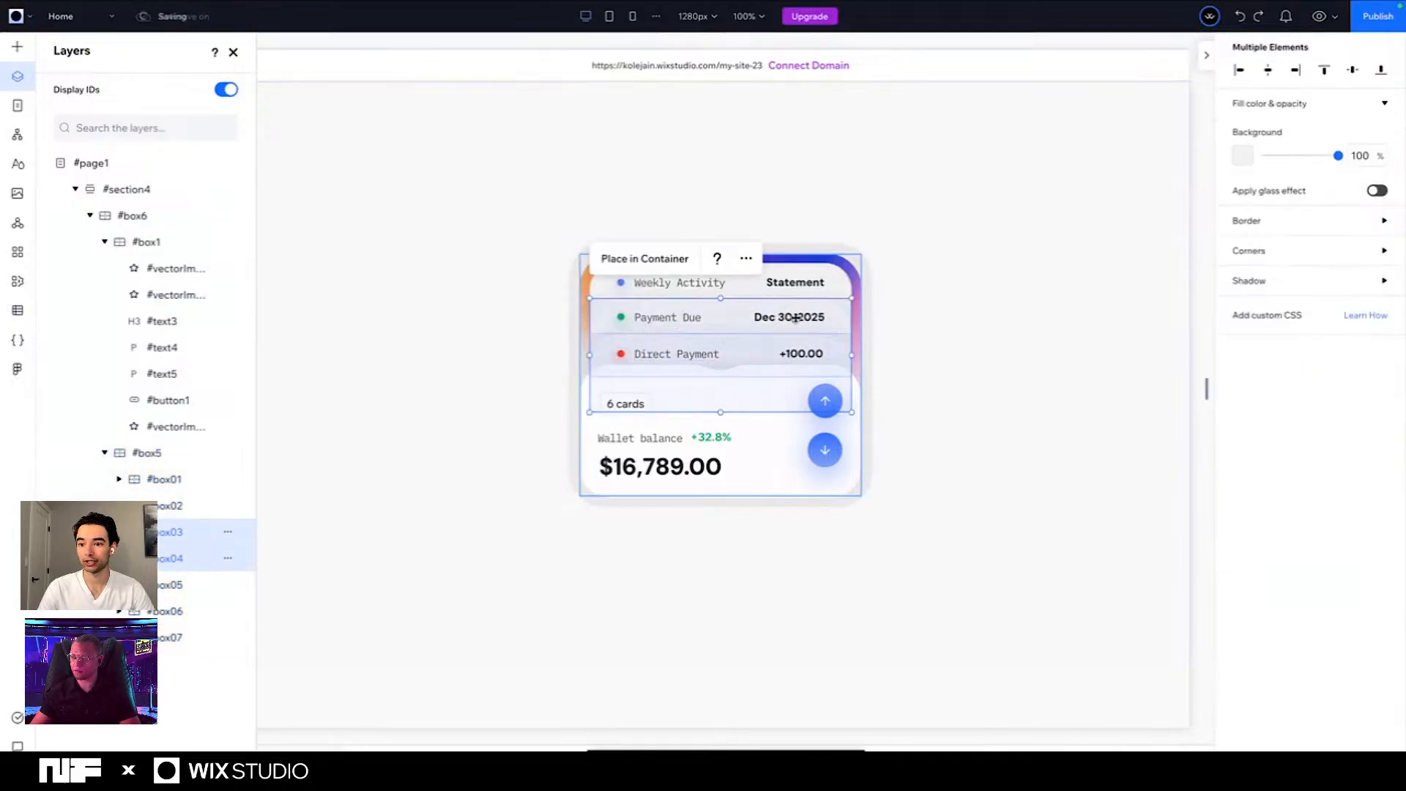
left_click(183, 558, "shift")
left_click(186, 517, "shift")
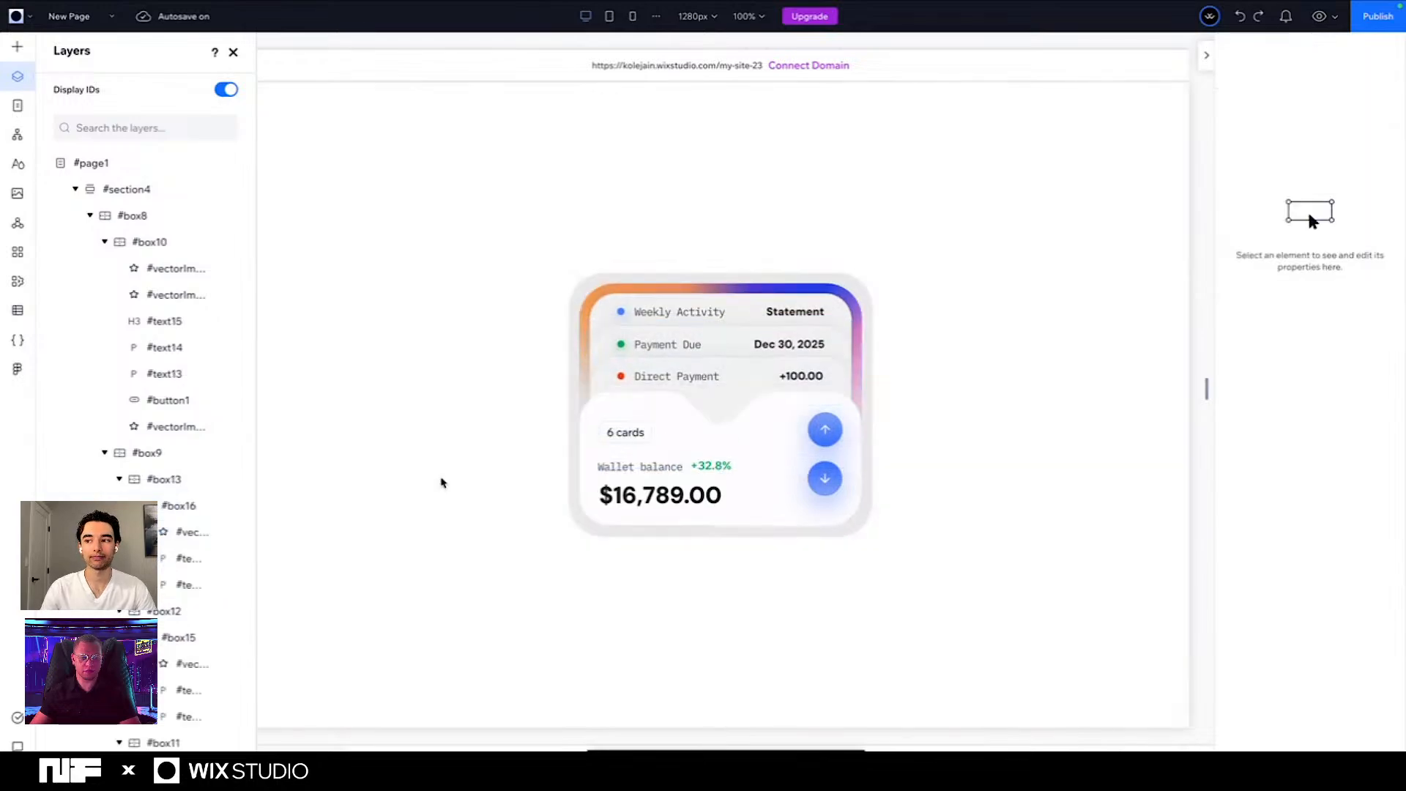
left_click(722, 375)
left_click(979, 401)
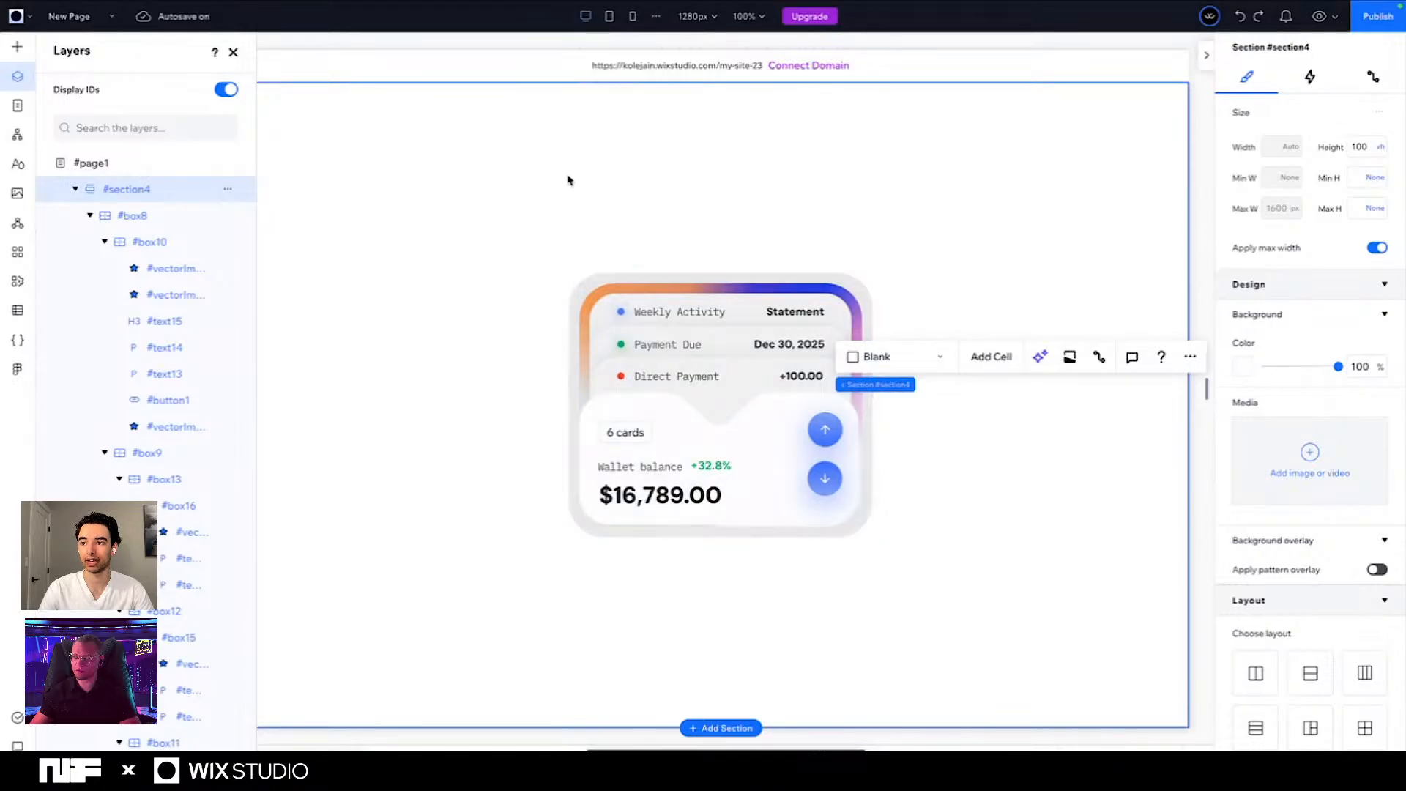
- Reopen the Home page in the editor, then test the wallet card's down arrow on the live site
left_click(66, 16)
left_click(77, 48)
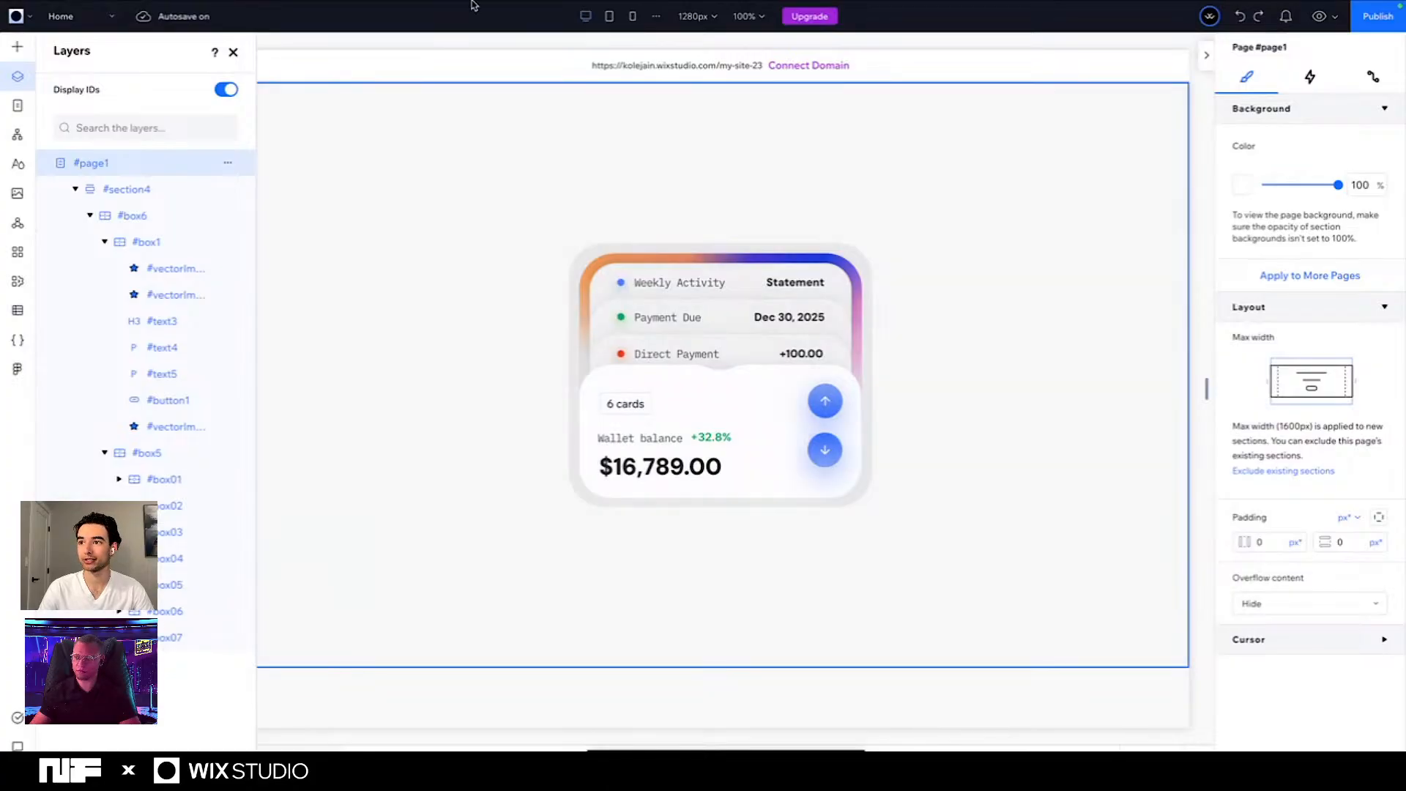
mouse_move(472, 2)
left_click(476, 41)
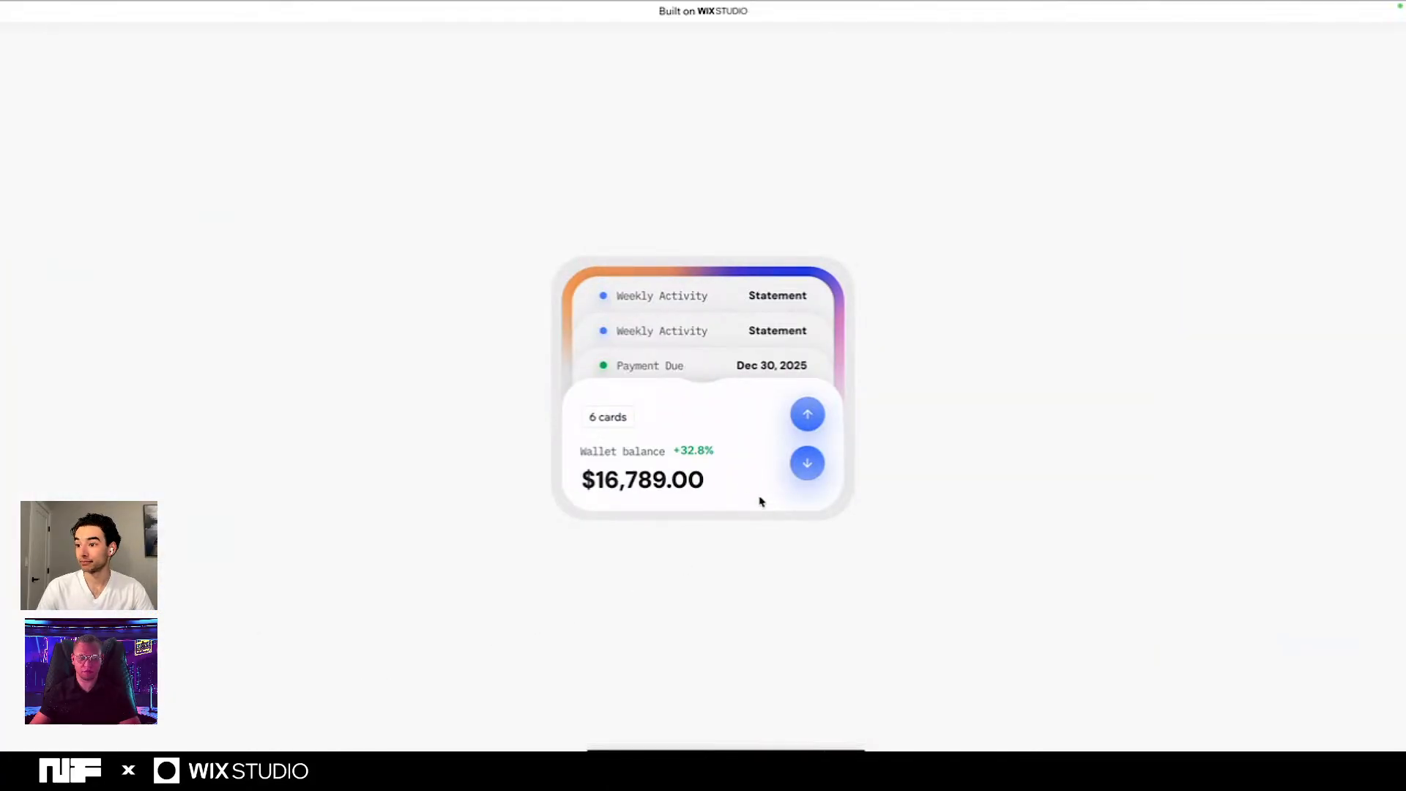
left_click(809, 465)
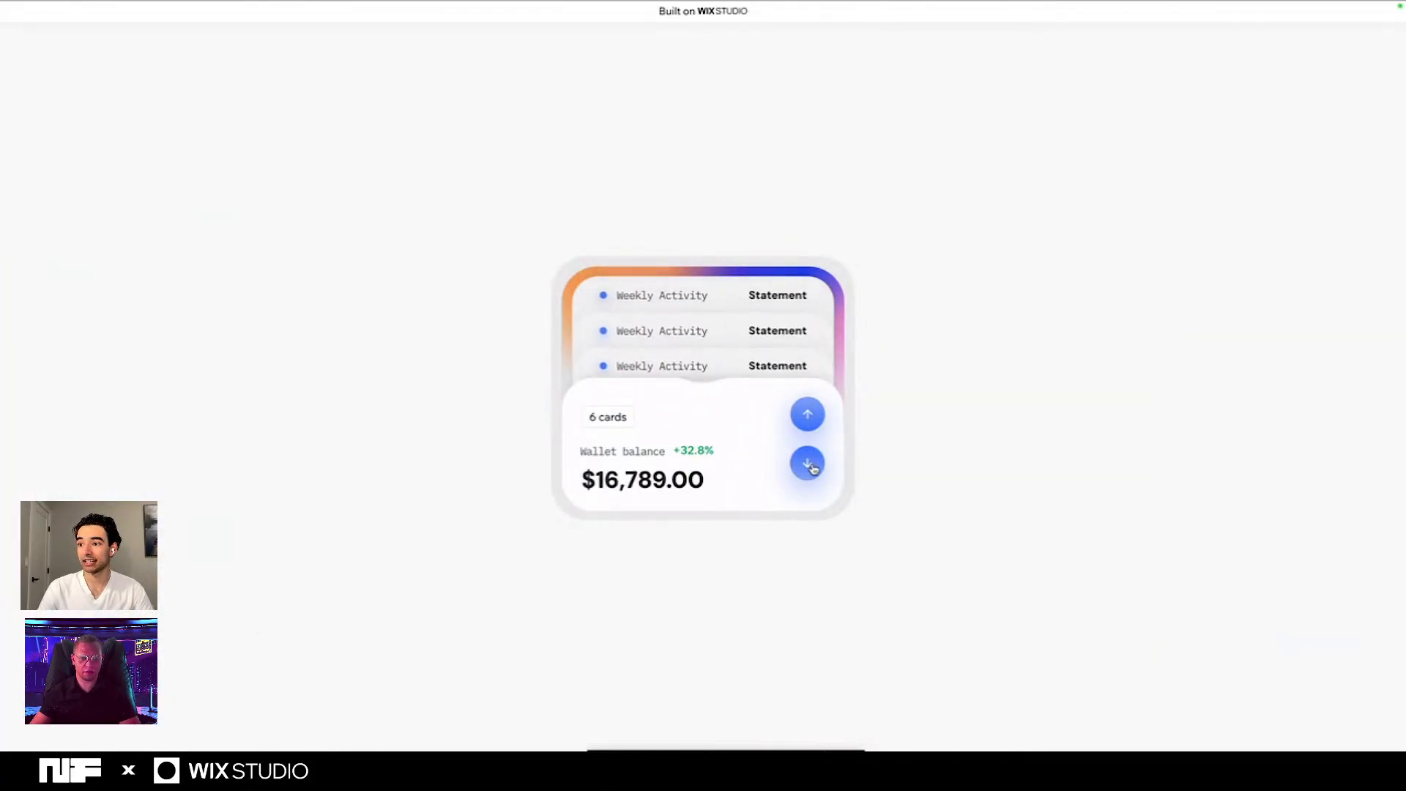
- Test the wallet card's up arrow repeatedly on the live page, followed by repeated use of its down arrow
left_click(809, 416)
left_click(808, 416)
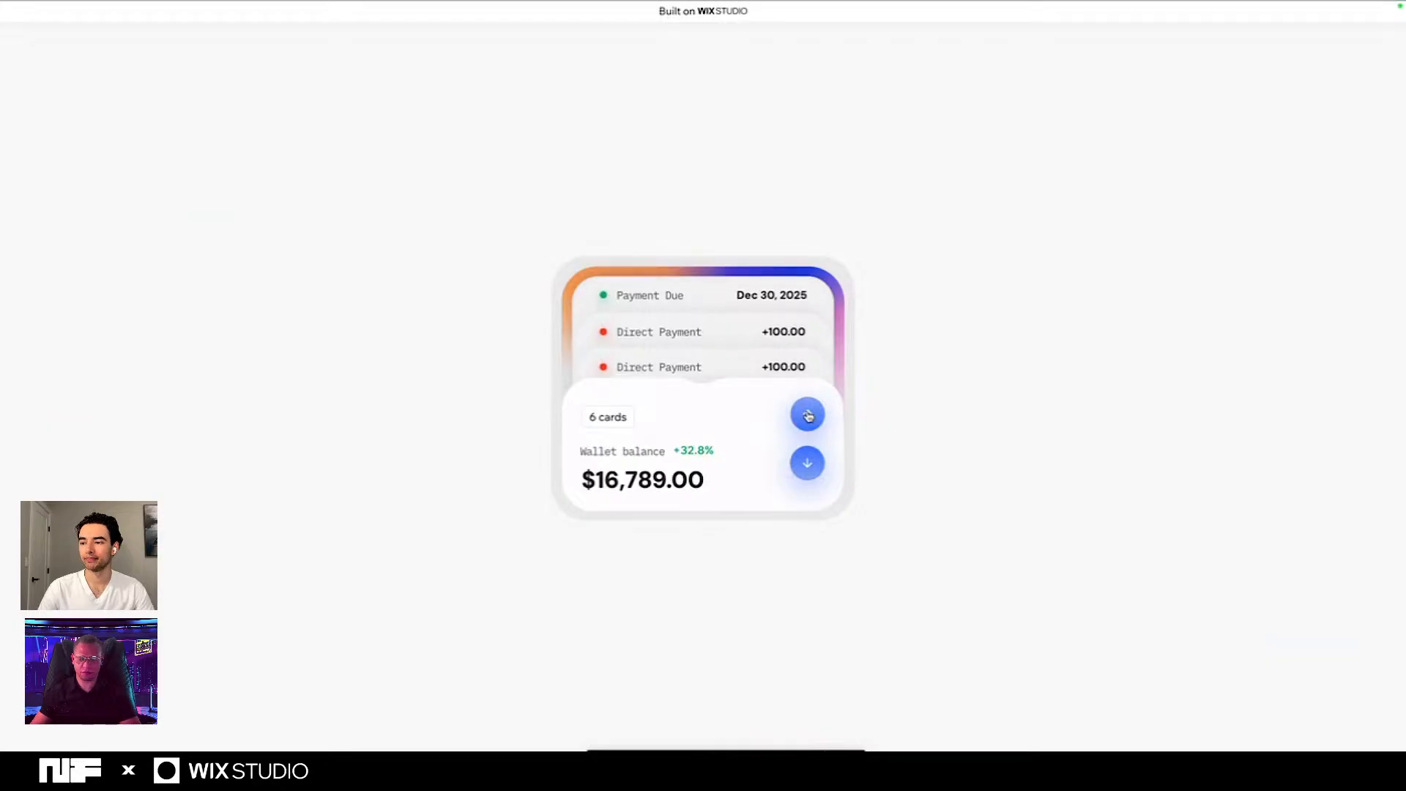
left_click(809, 416)
left_click(807, 466)
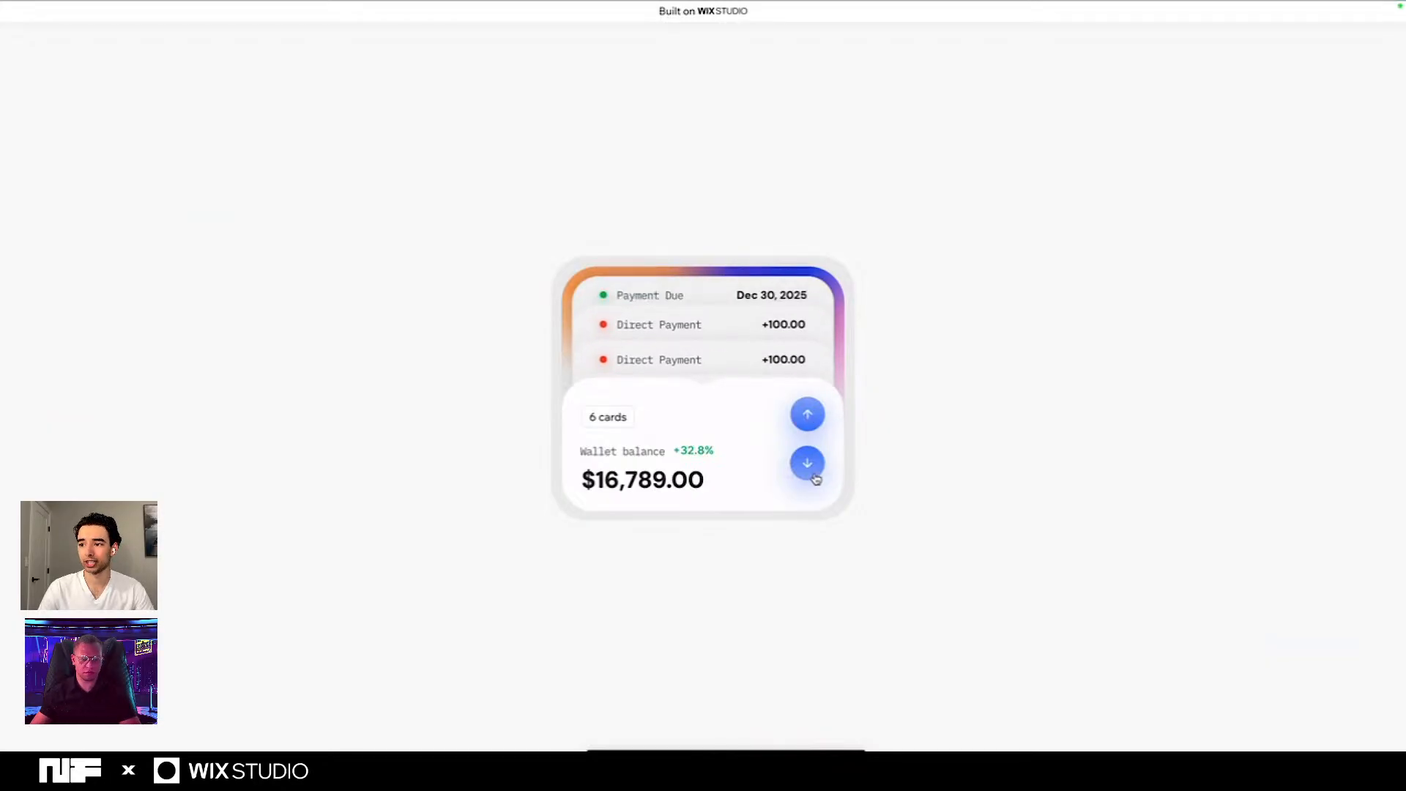
left_click(805, 469)
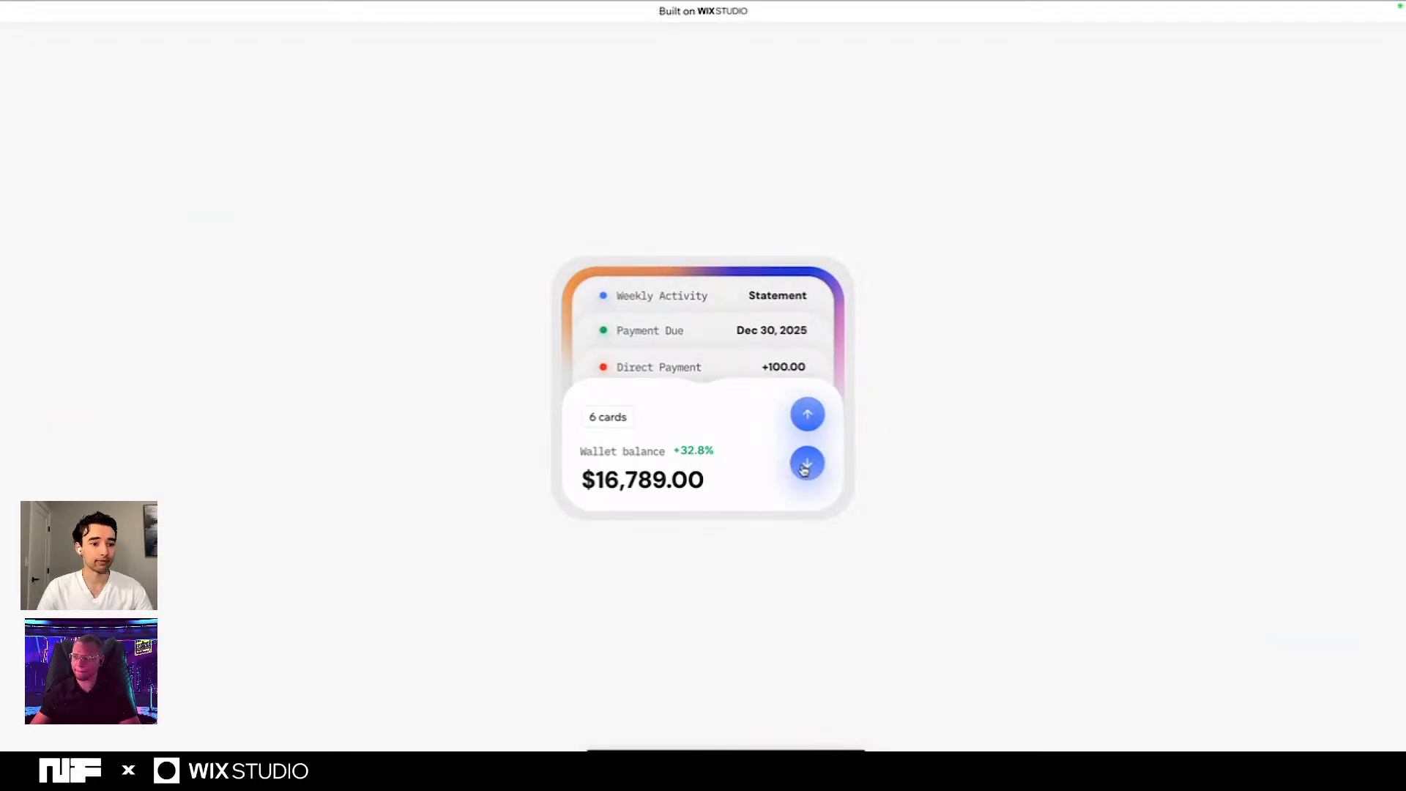
left_click(805, 469)
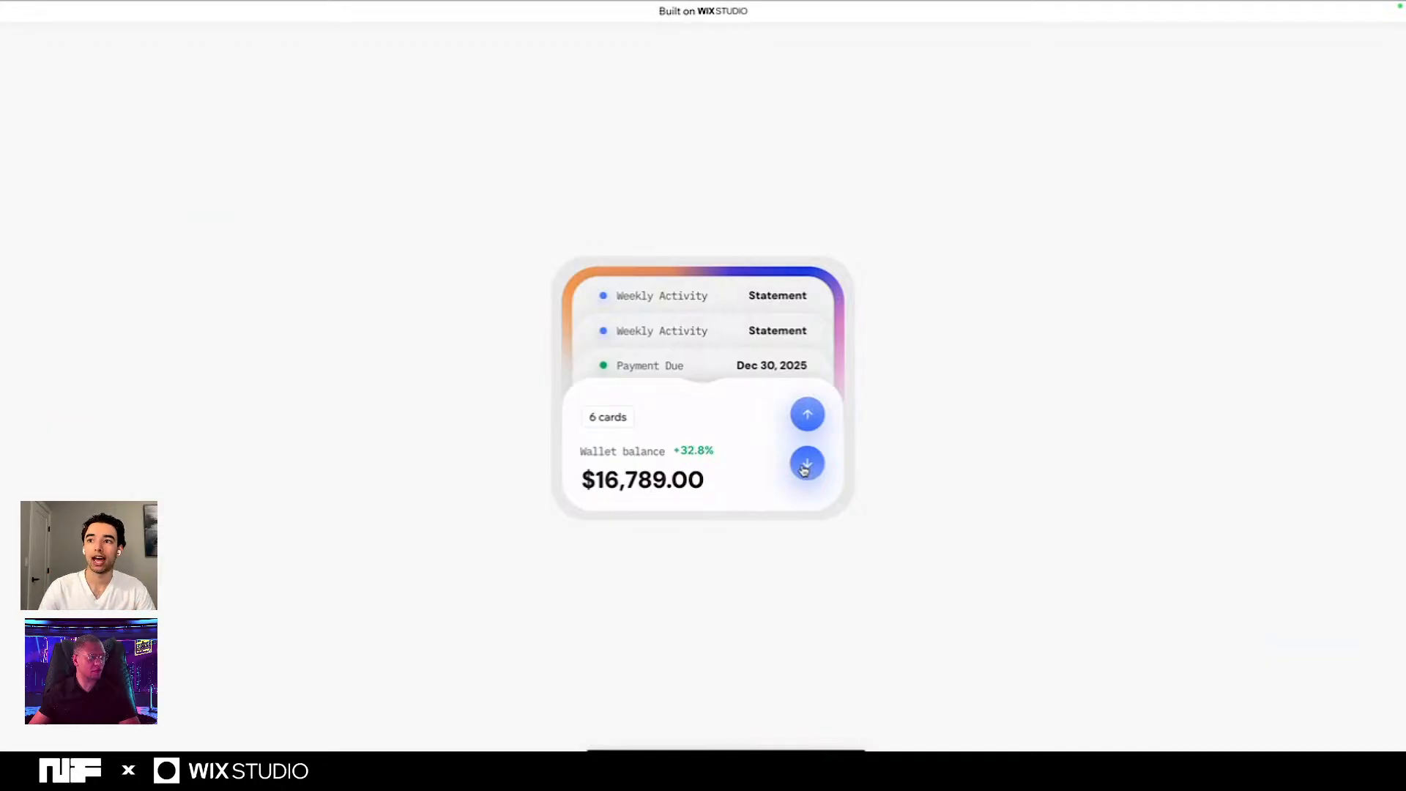
- Return to the site editor and examine the entire Home page code, including both arrow click handlers, selecting all of it before hiding the code
mouse_move(371, 2)
left_click(297, 33)
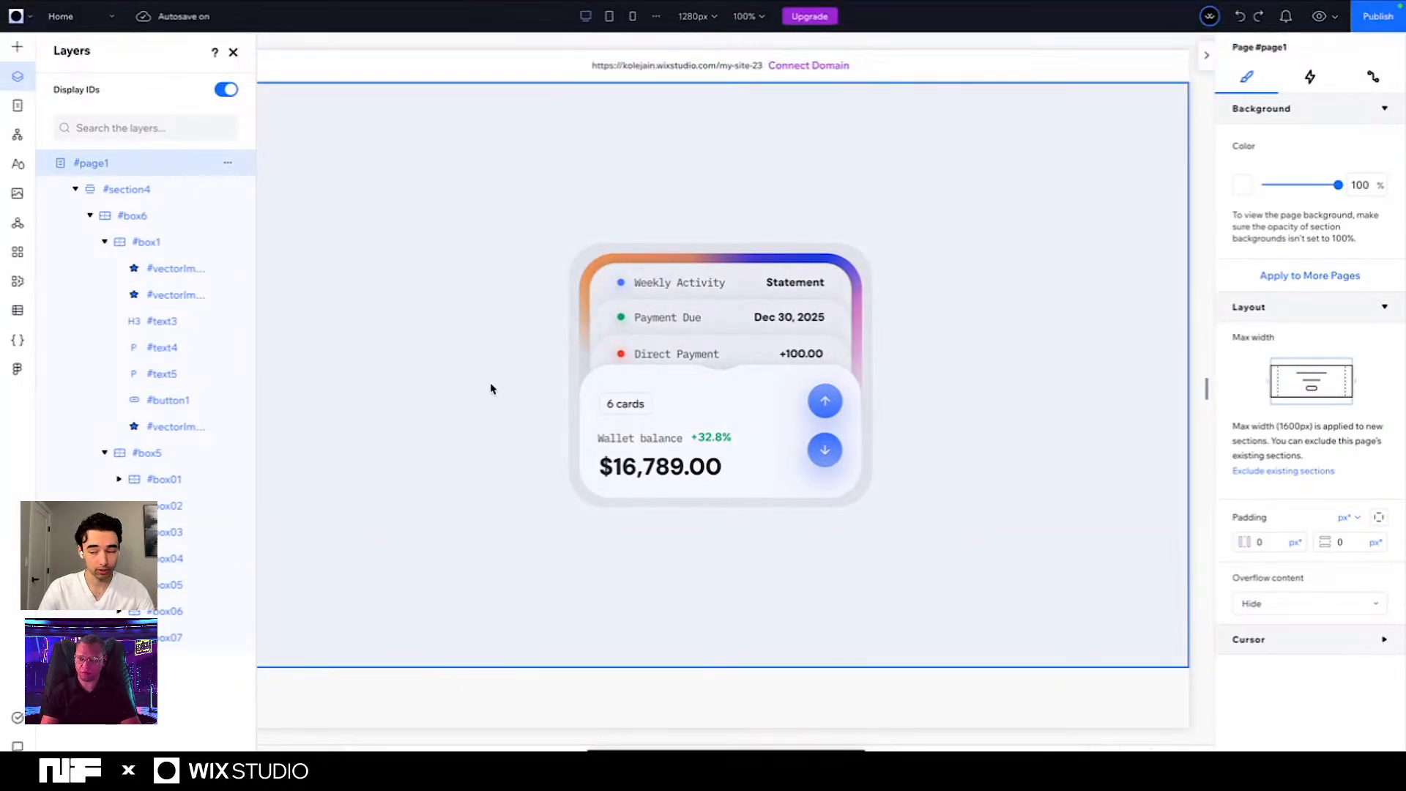
left_click(1086, 741)
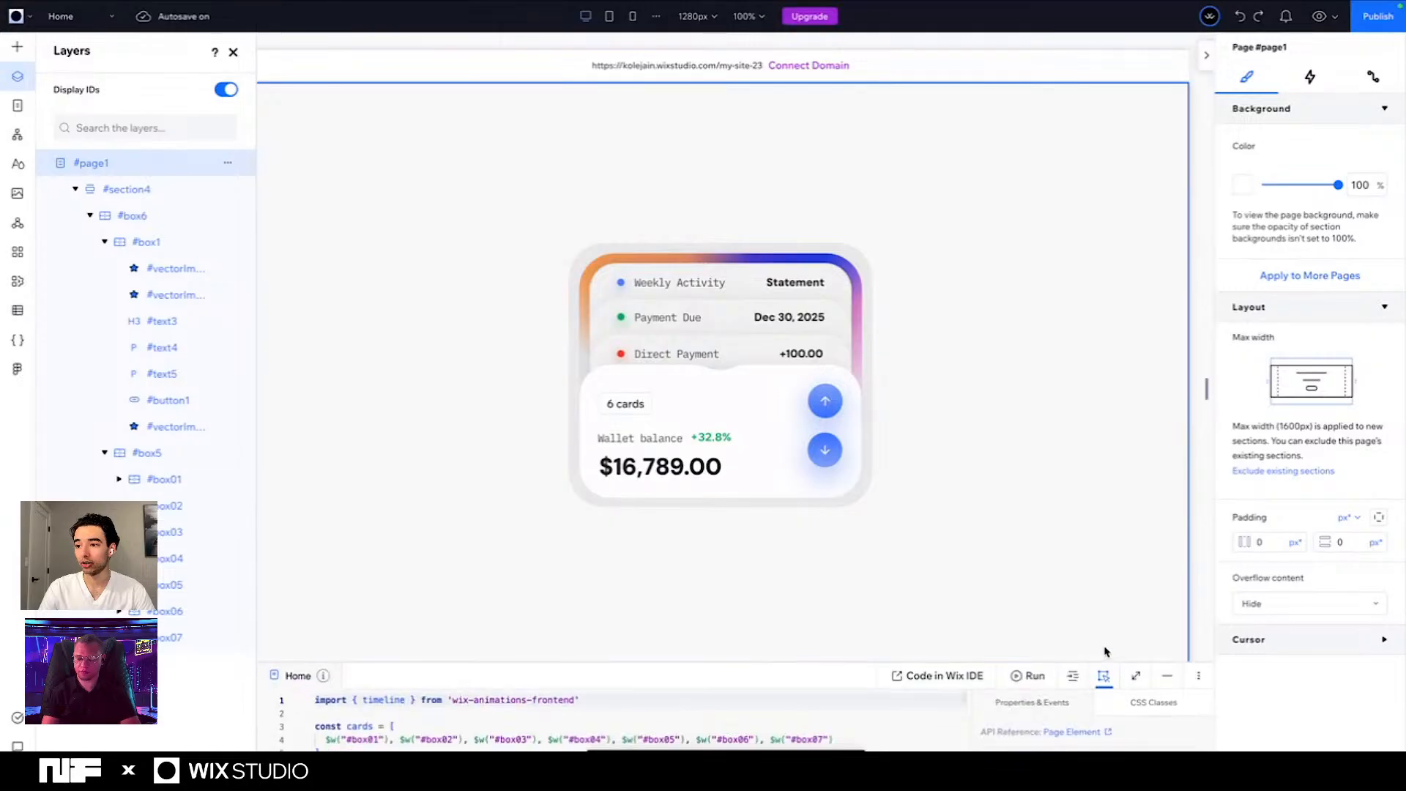
left_click_drag(1106, 651, 1052, 446)
scroll(379, 585, "down", 4)
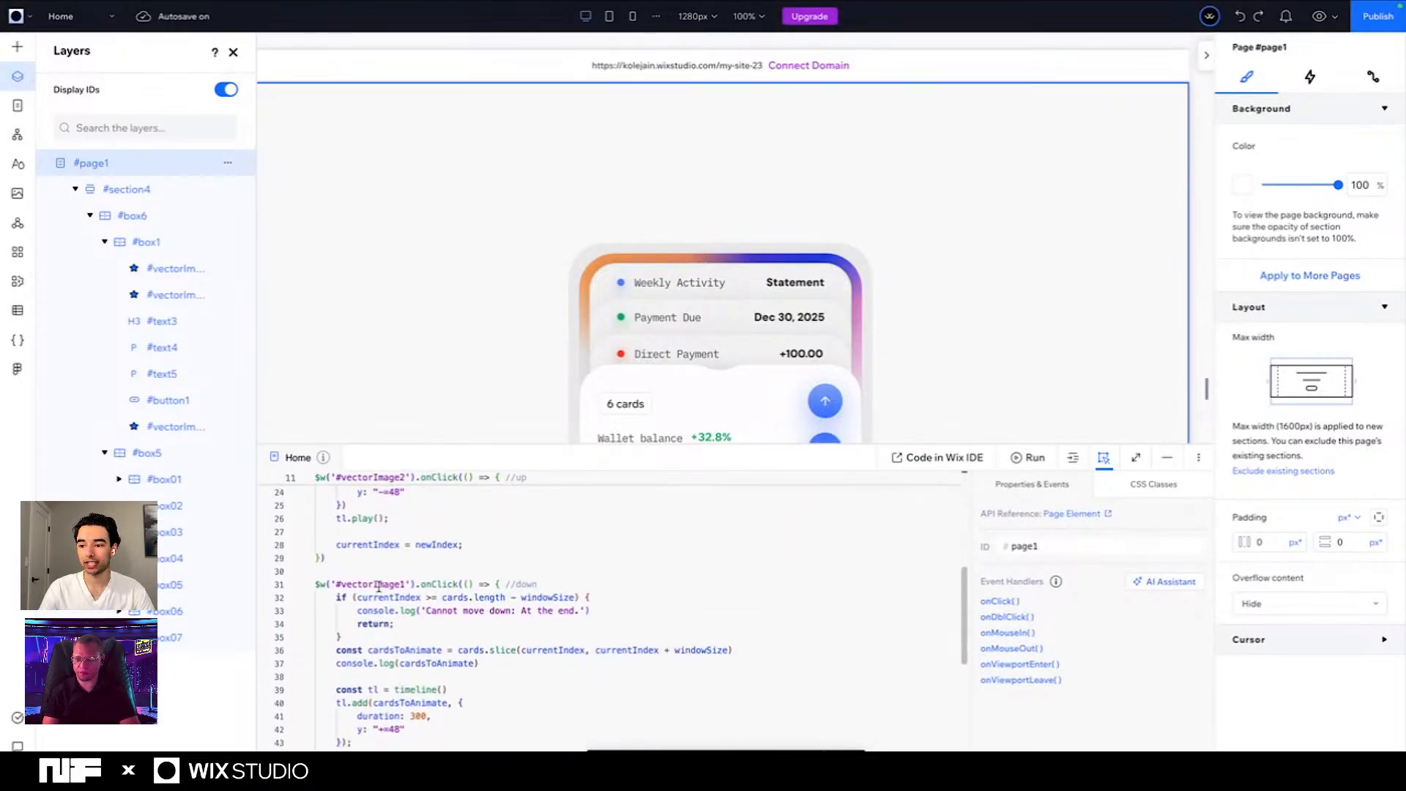
key("ctrl+a")
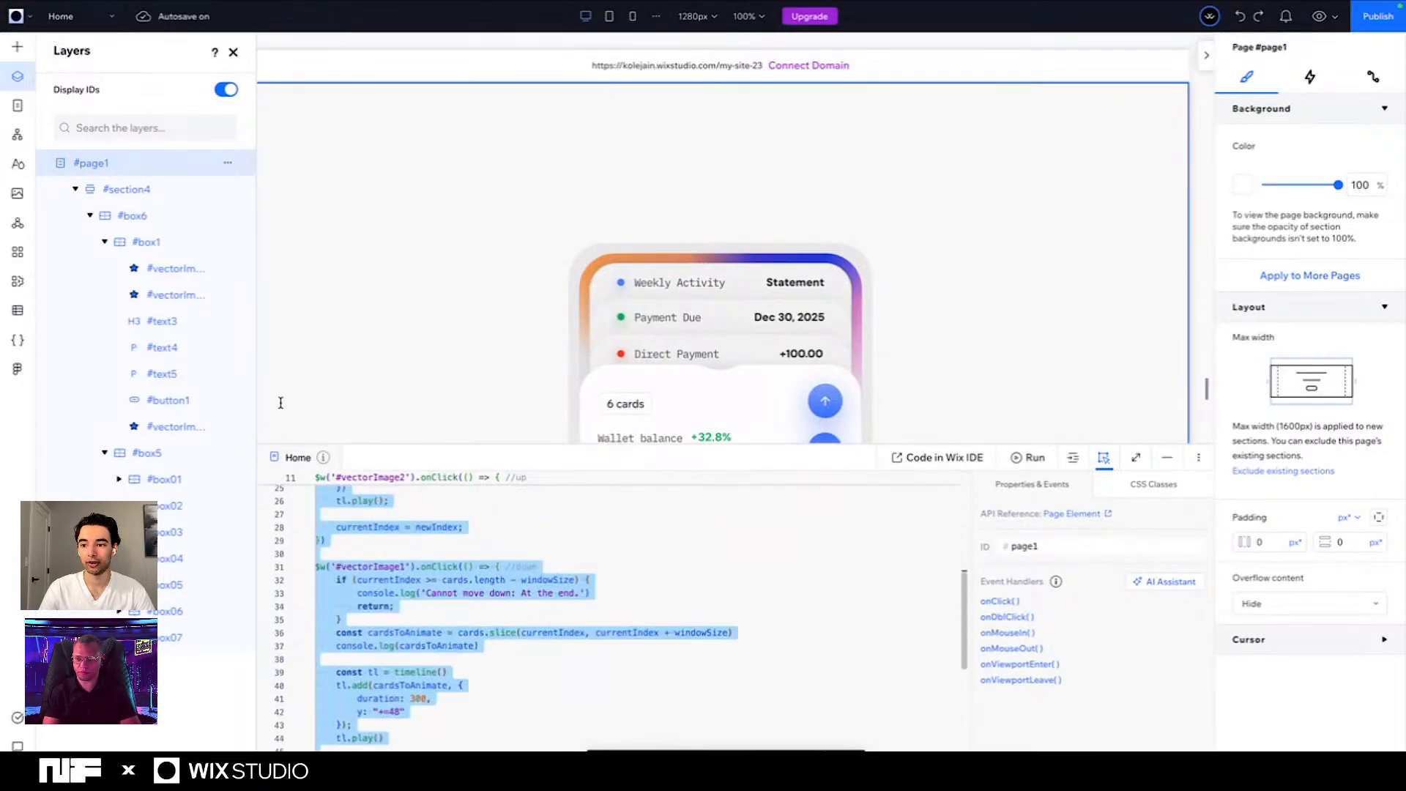
scroll(508, 622, "up", 5)
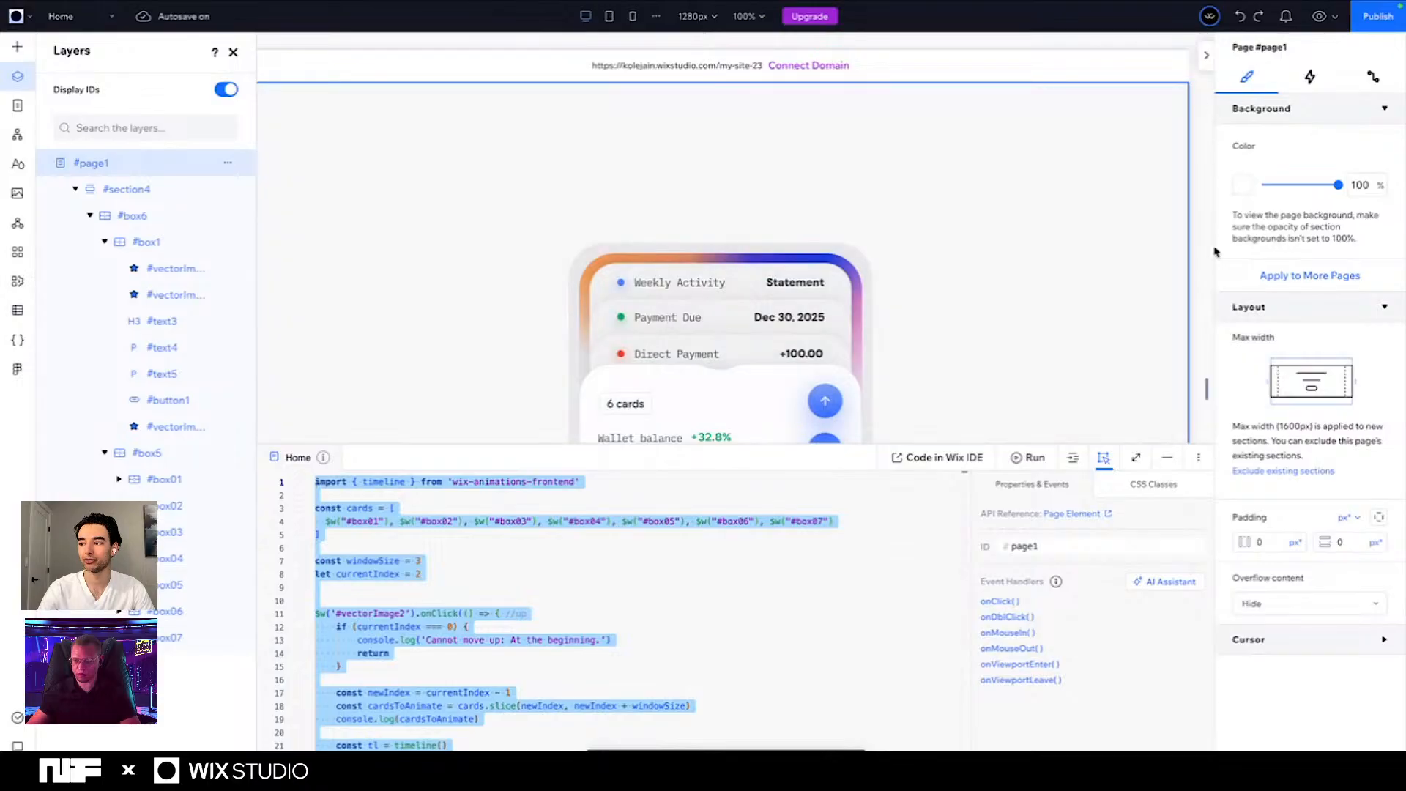
left_click(1167, 457)
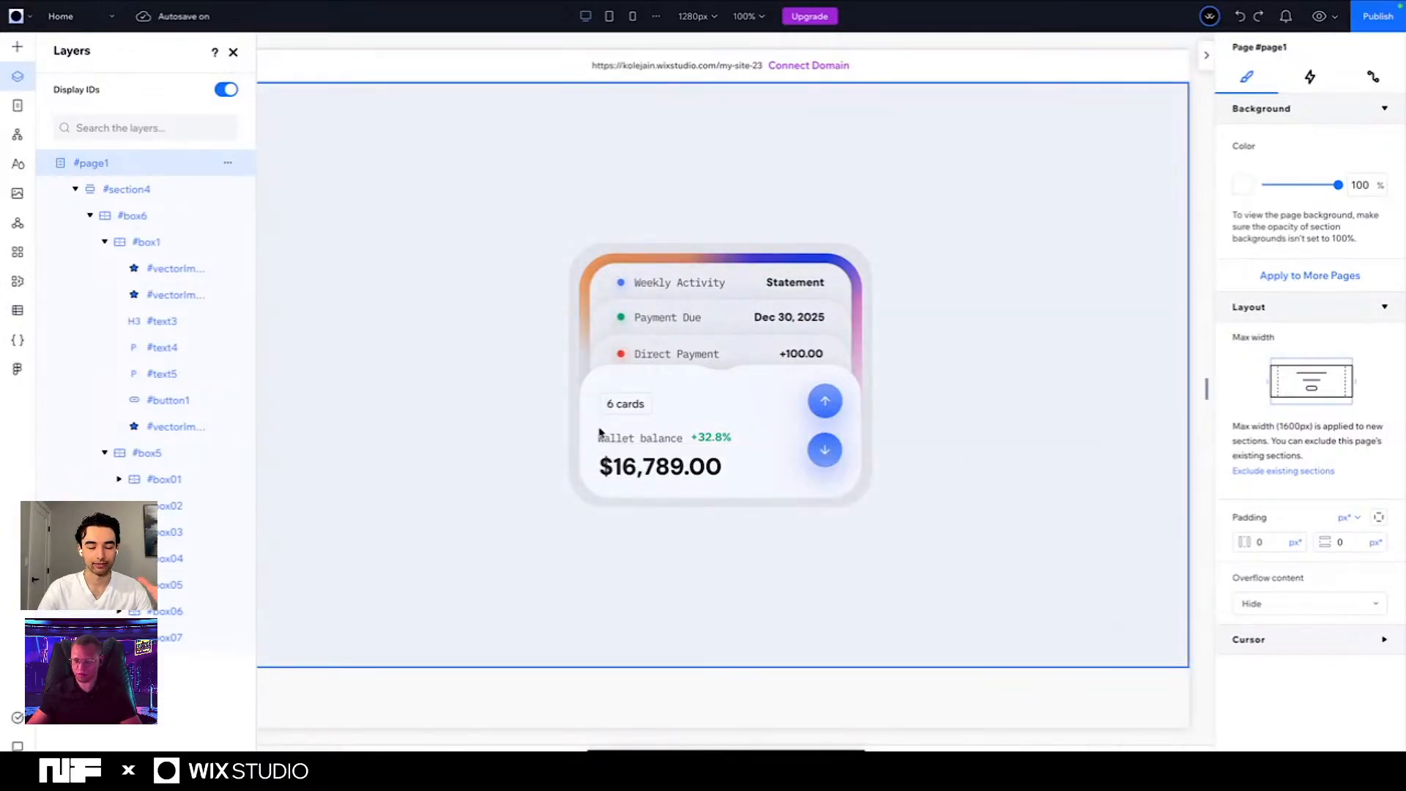